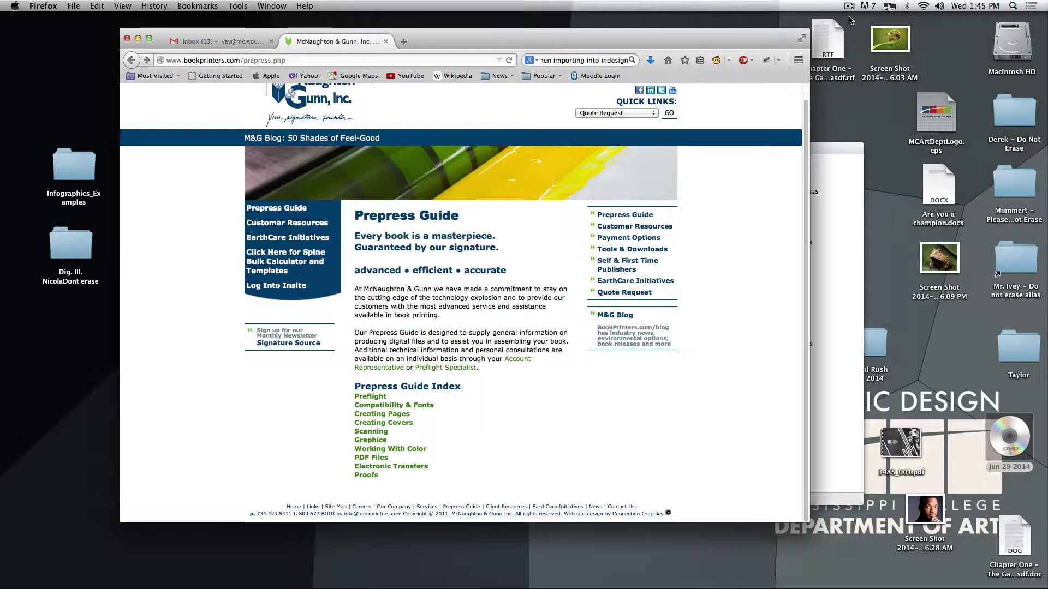
pyautogui.click(962, 358)
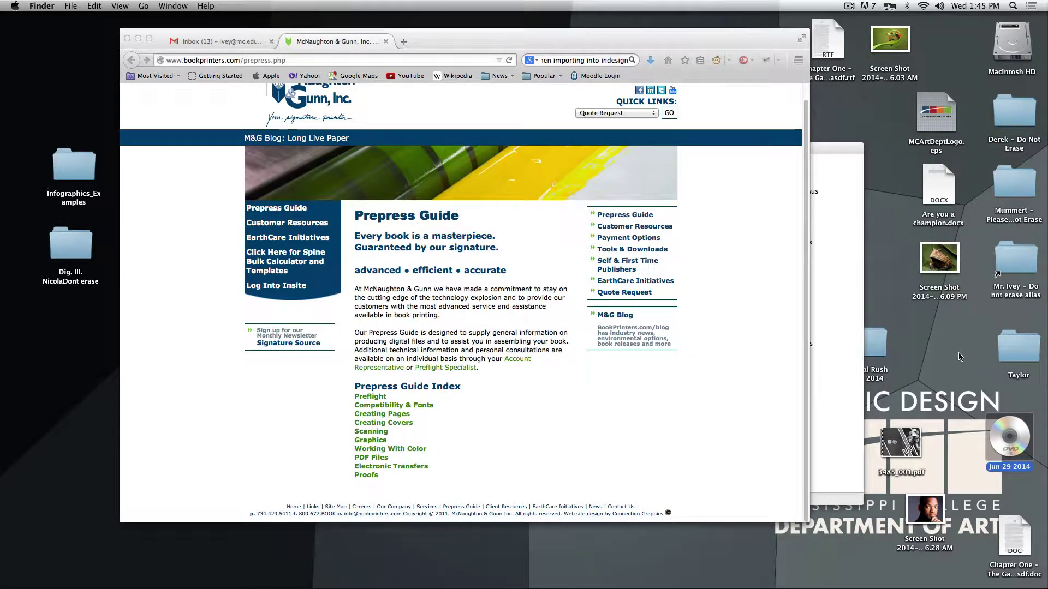
pyautogui.click(960, 357)
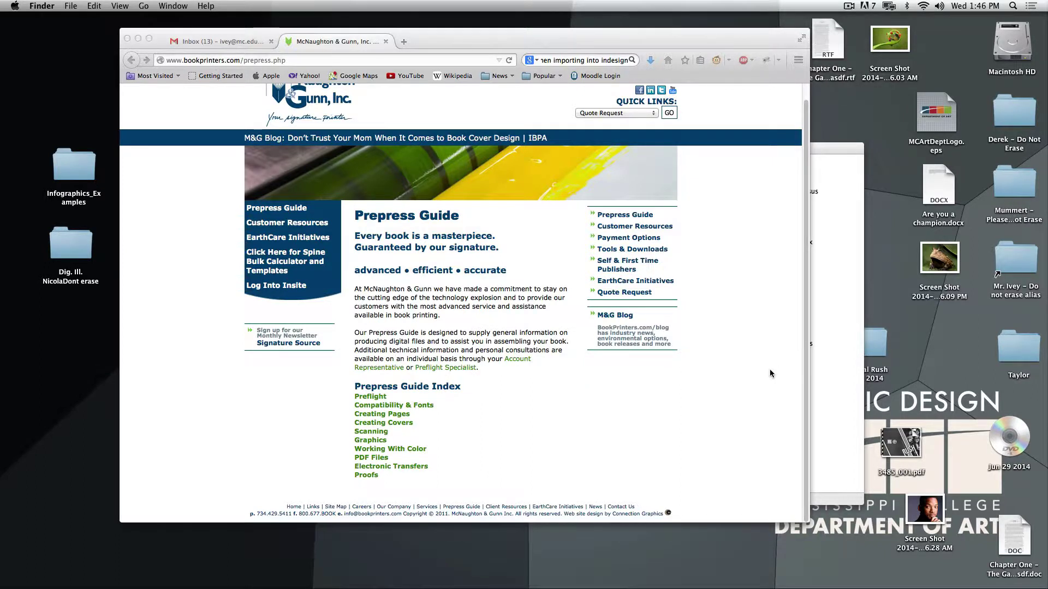
pyautogui.scroll(2, 769, 369)
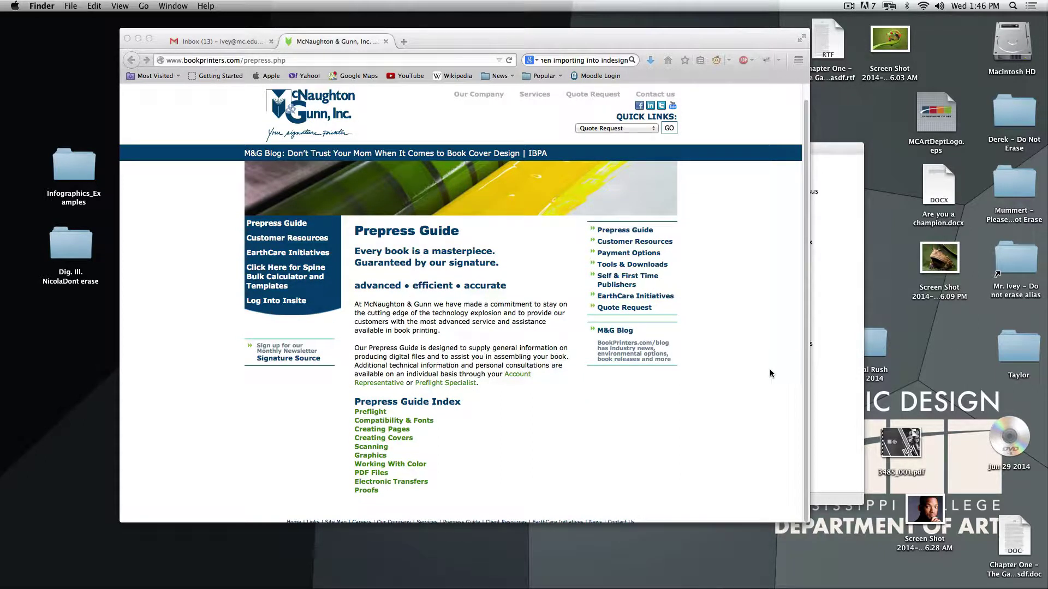
pyautogui.click(770, 371)
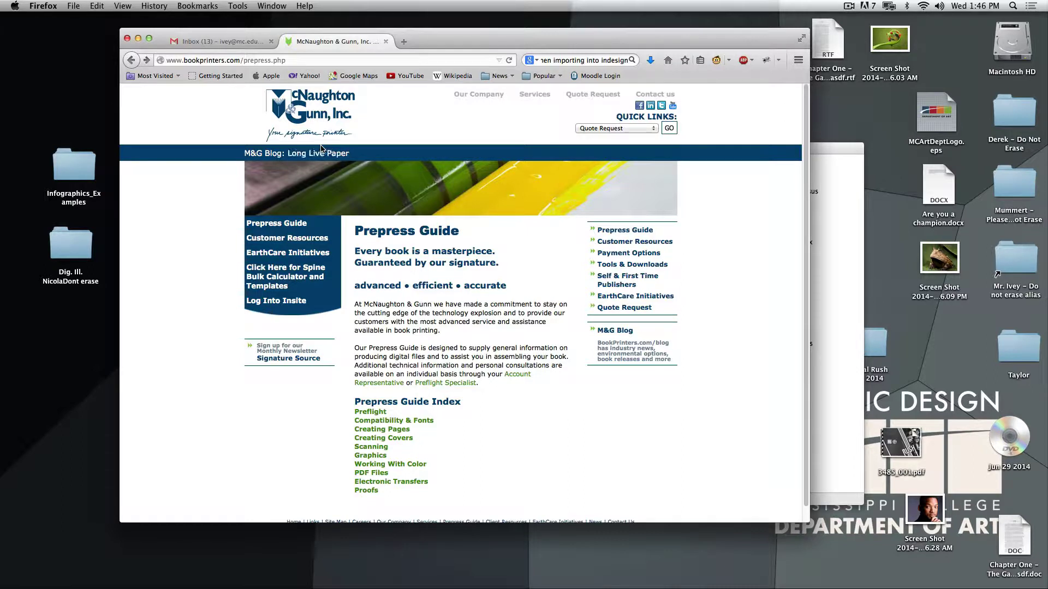
# - Highlight the Prepress Guide heading and open the Creating Pages guide from the Prepress Guide Index
pyautogui.moveTo(356, 231); pyautogui.dragTo(475, 243)
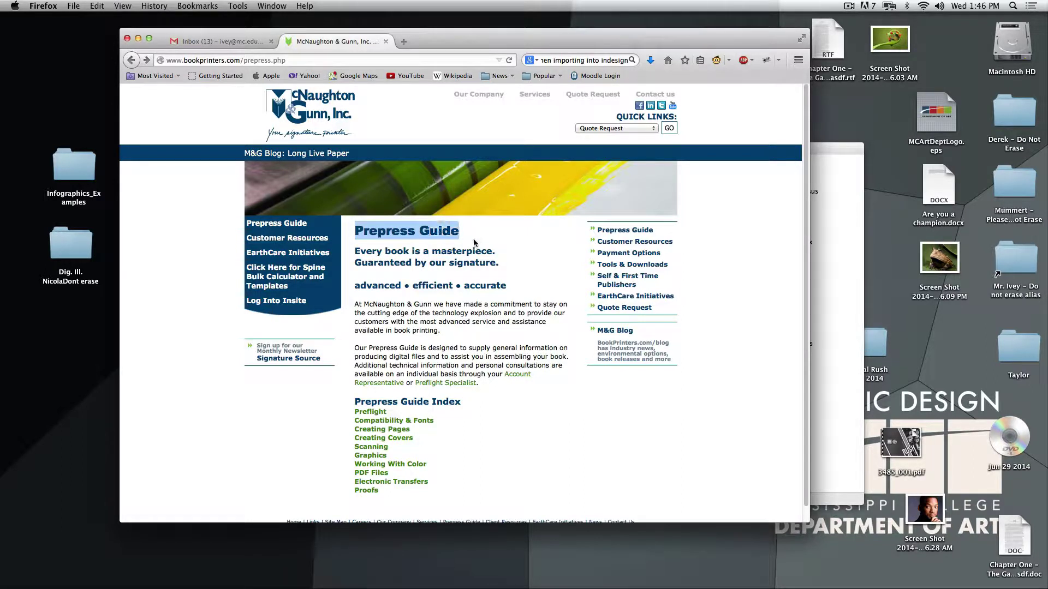
pyautogui.click(474, 242)
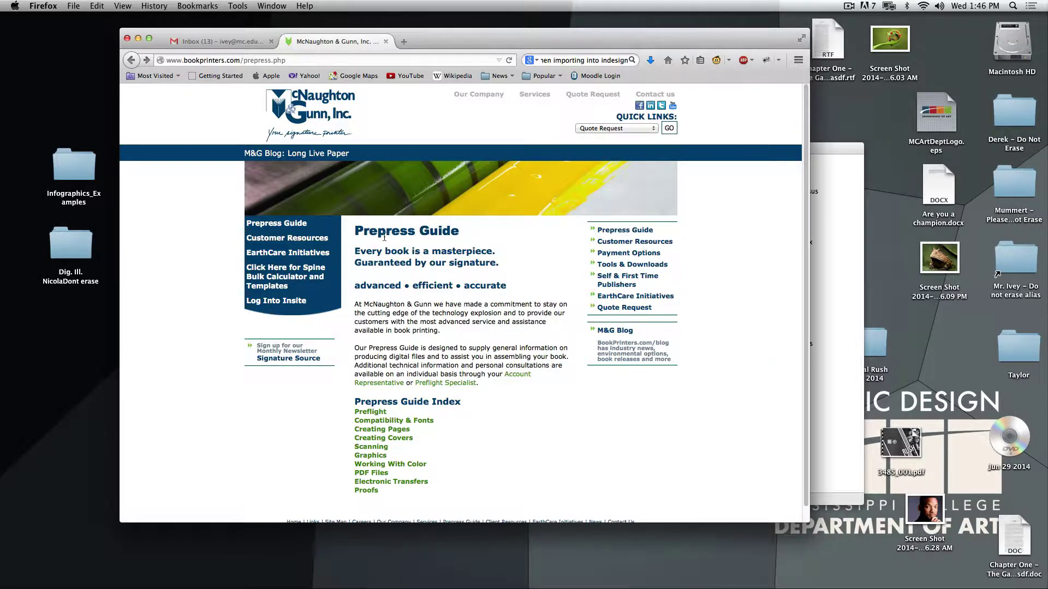
pyautogui.moveTo(356, 231); pyautogui.dragTo(472, 238)
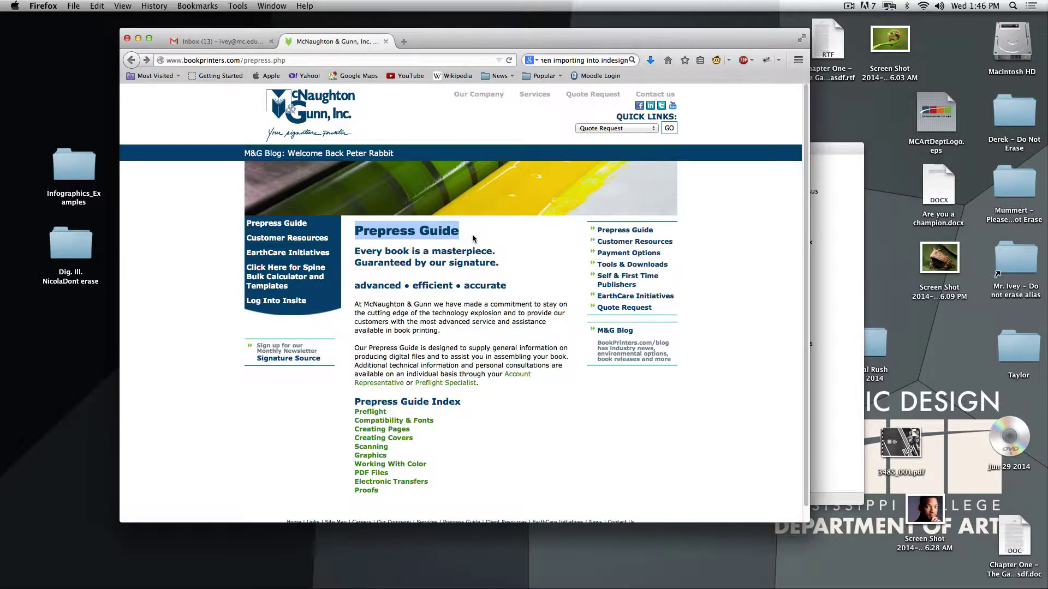
pyautogui.click(485, 296)
pyautogui.scroll(-1, 485, 295)
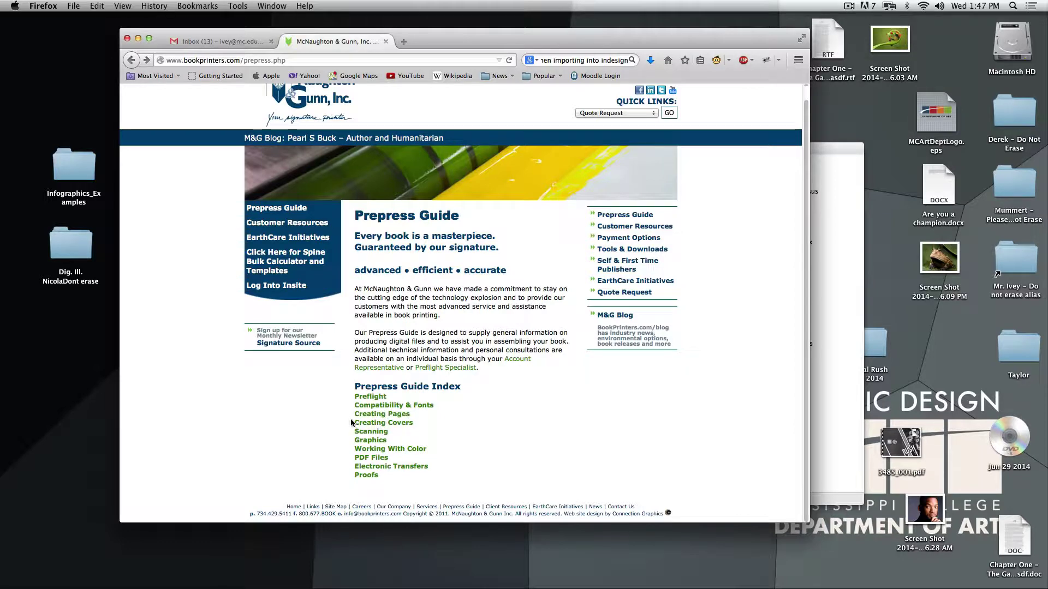
pyautogui.click(384, 415)
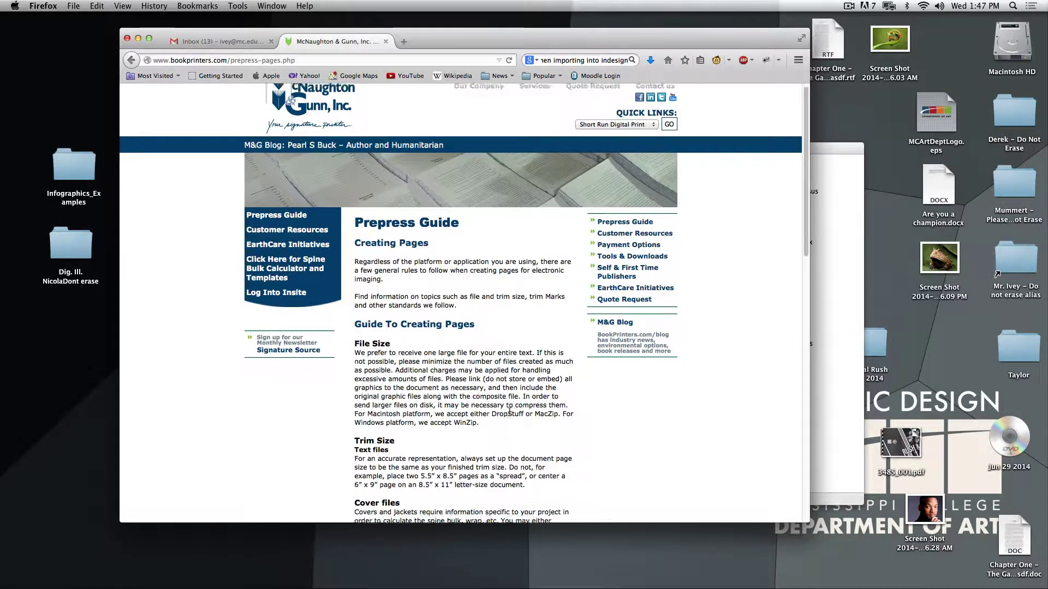
# - Examine the File Size and Trim Size rules in the Creating Pages guide, highlighting the compression formats and the note on spreads
pyautogui.scroll(-5, 509, 413)
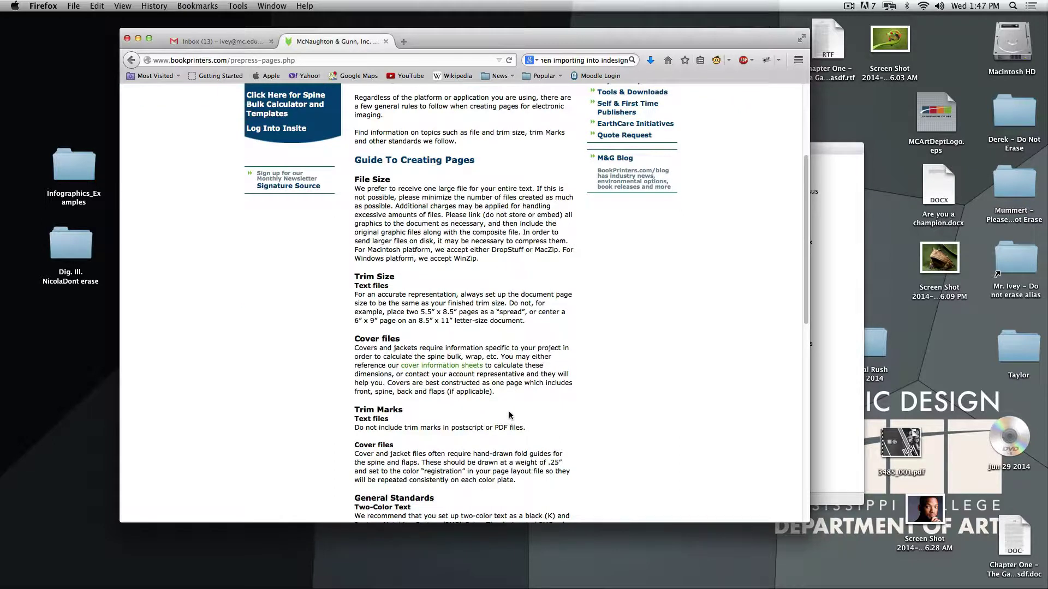
pyautogui.moveTo(474, 250); pyautogui.dragTo(518, 269)
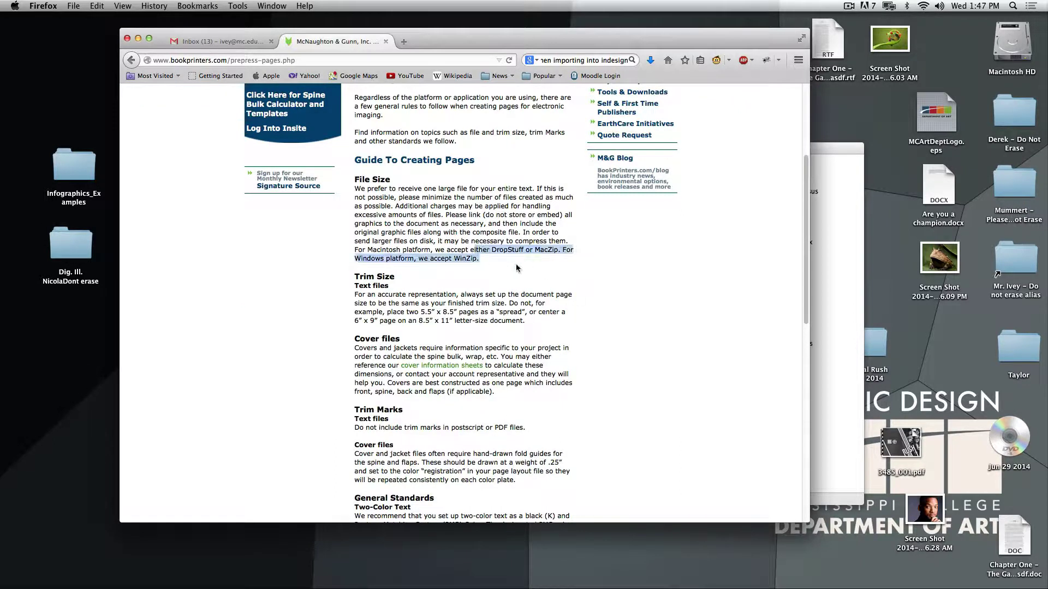
pyautogui.click(560, 277)
pyautogui.scroll(-2, 568, 326)
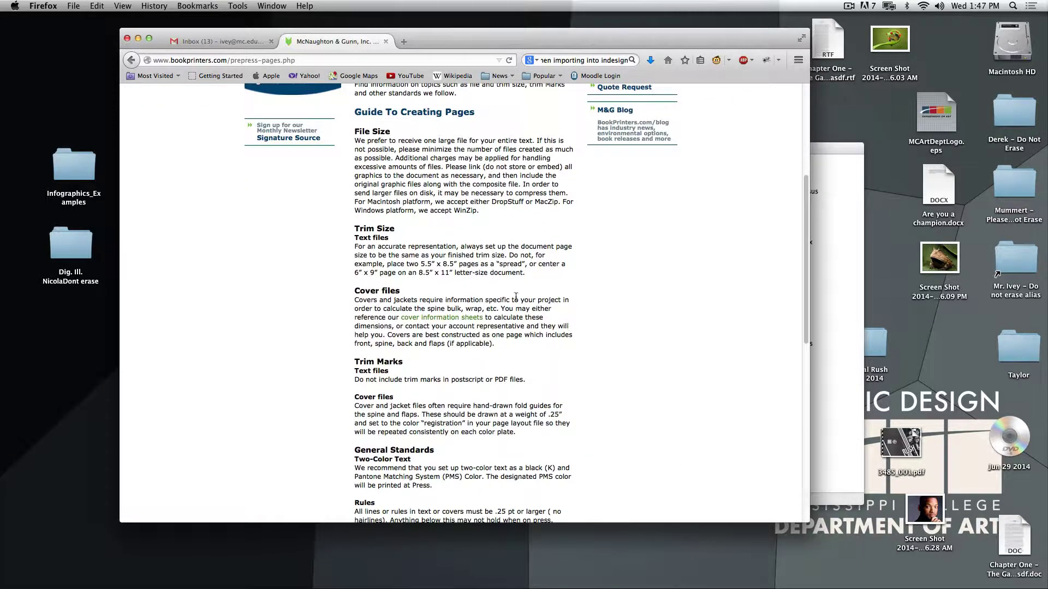
pyautogui.moveTo(460, 266); pyautogui.dragTo(542, 265)
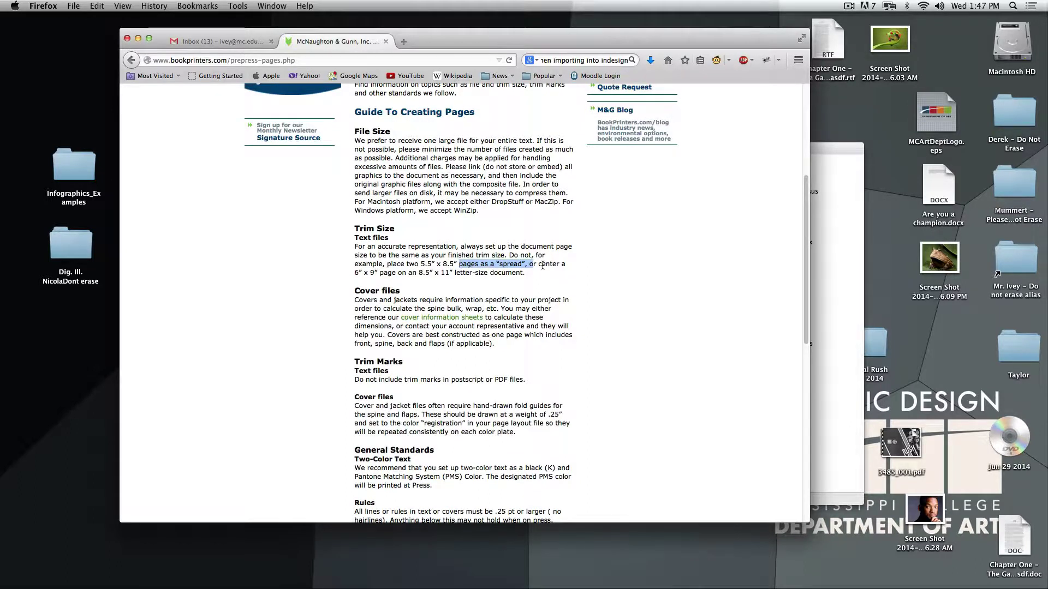
# - Examine the Trim Marks and Bleeds rules in the guide, highlighting the trim mark instruction and the minimum bleed requirement
pyautogui.scroll(-2, 542, 265)
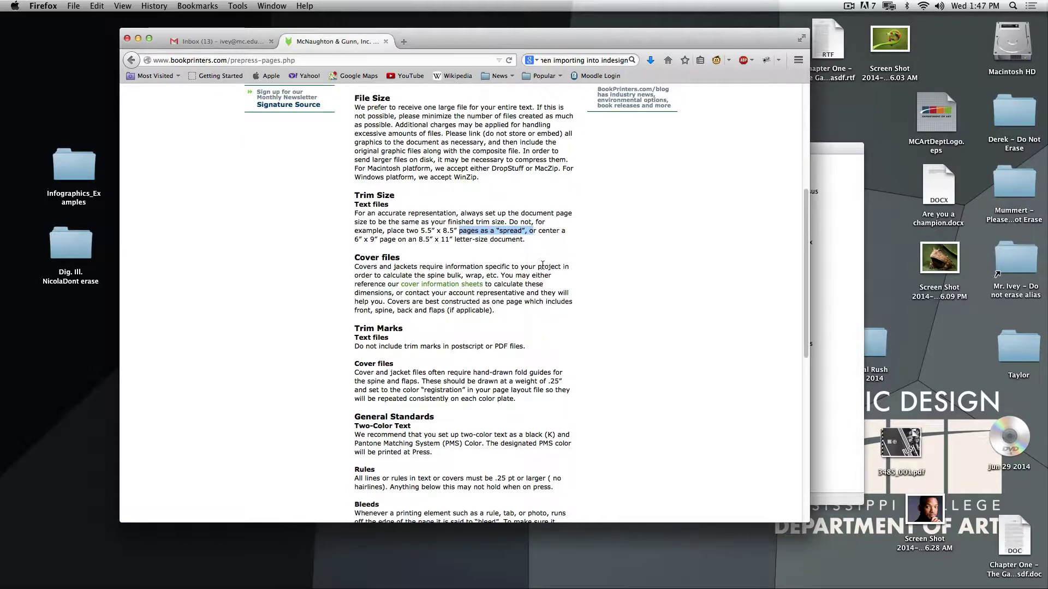
pyautogui.moveTo(361, 323); pyautogui.dragTo(454, 323)
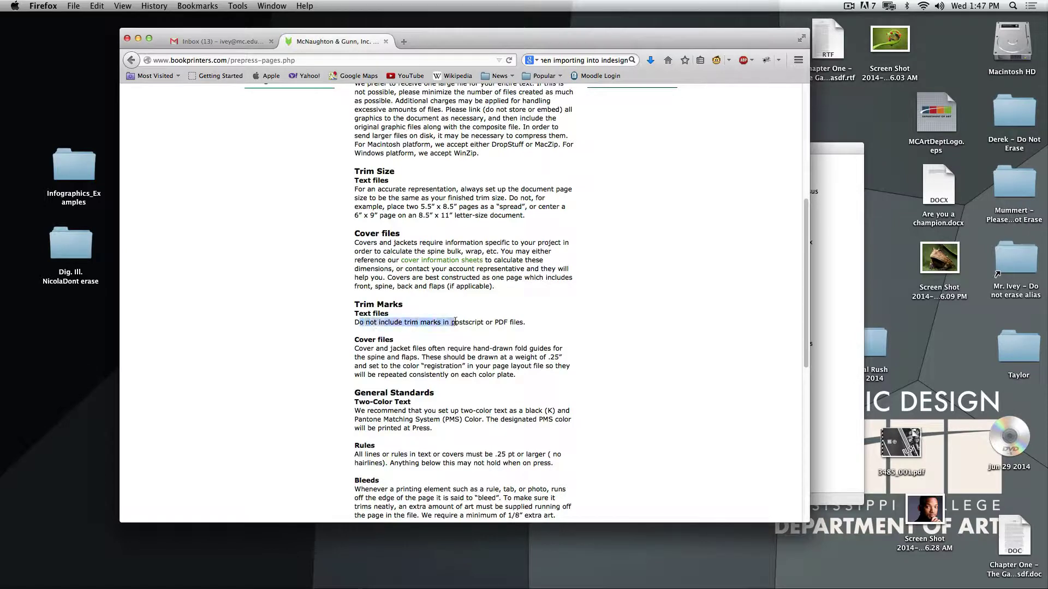
pyautogui.click(566, 324)
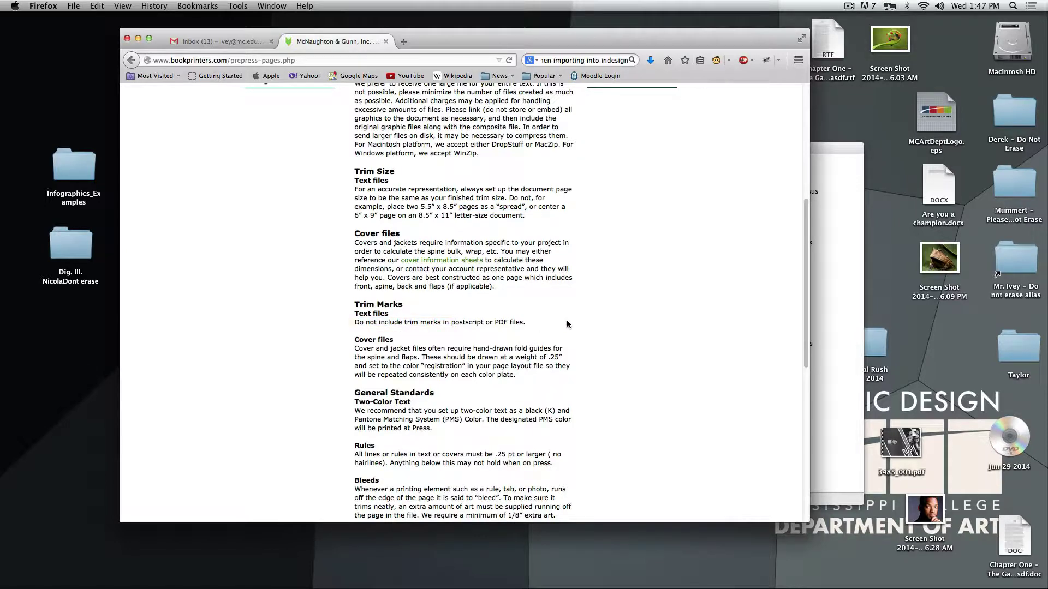
pyautogui.scroll(-8, 566, 321)
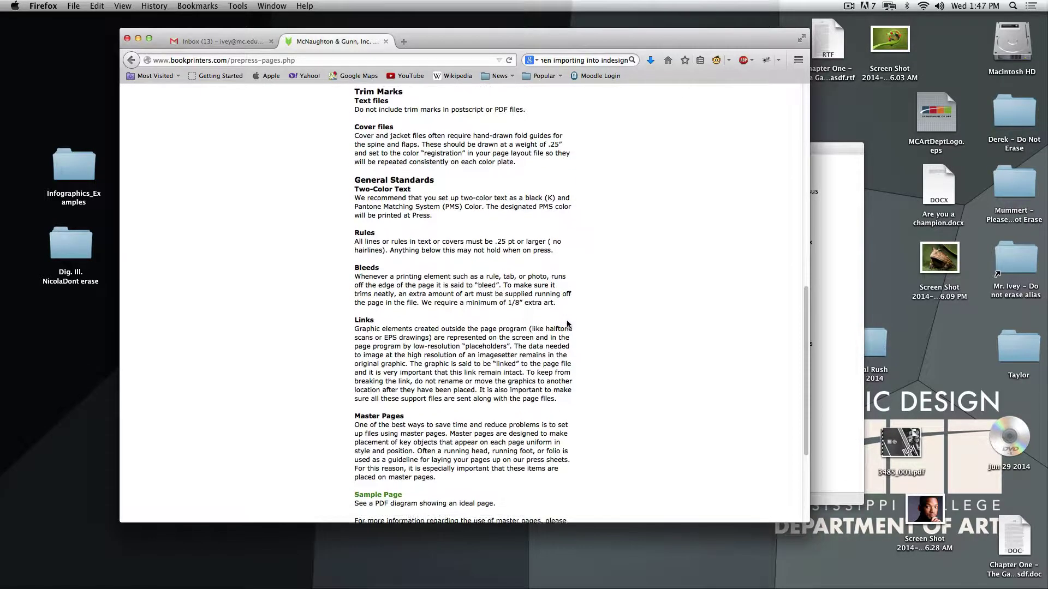
pyautogui.moveTo(413, 297); pyautogui.dragTo(535, 298)
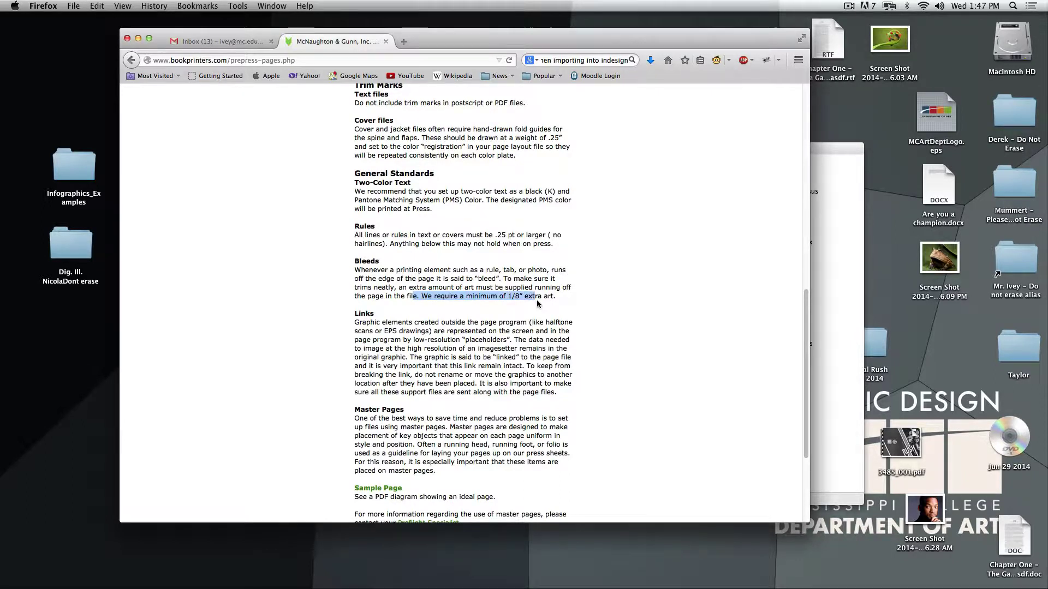
pyautogui.click(581, 299)
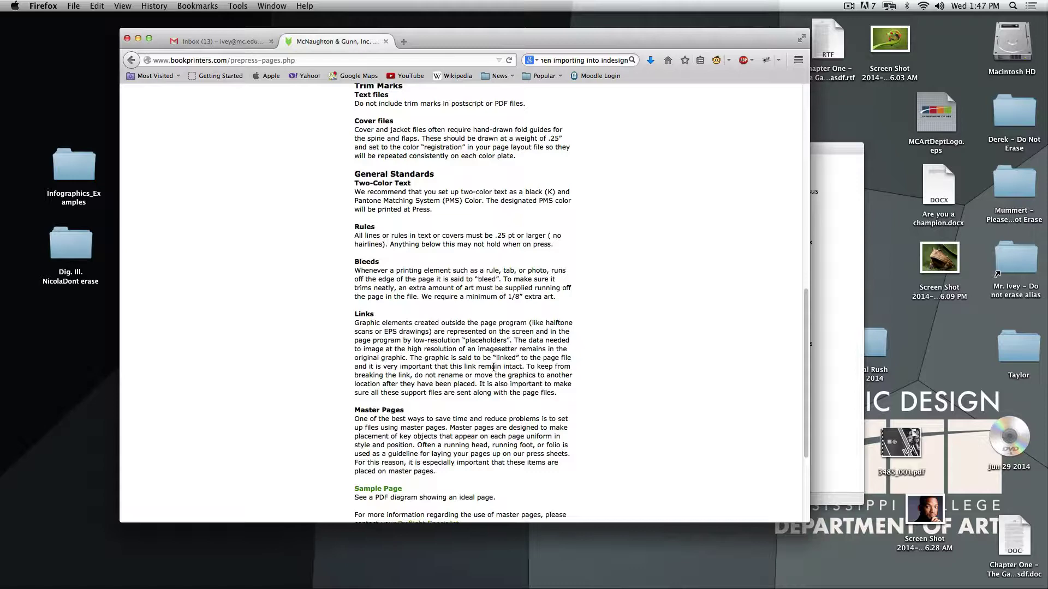
pyautogui.scroll(10, 493, 367)
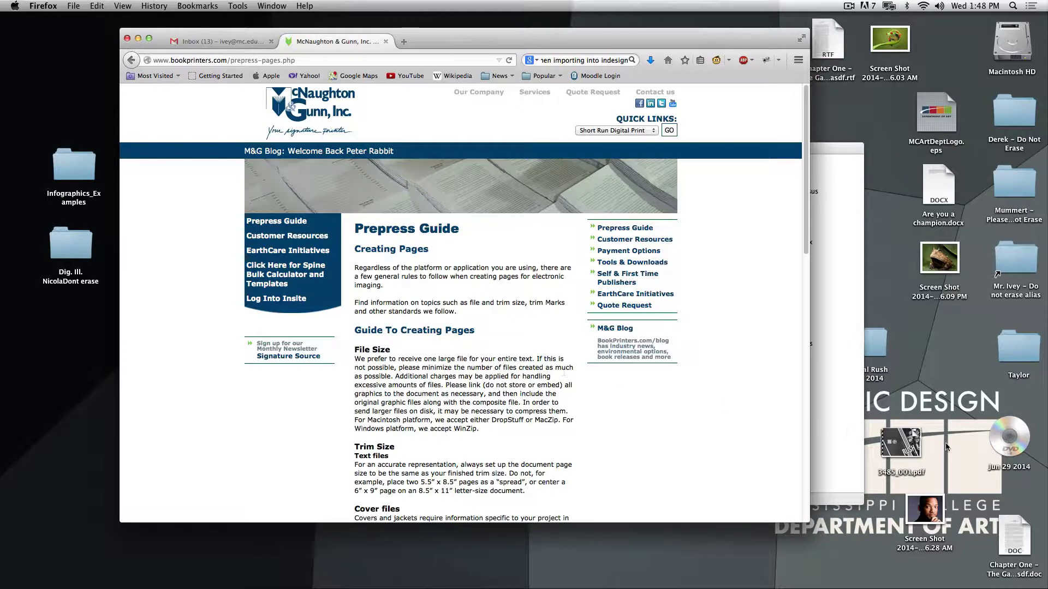
# - Open the Jun 29 2014 disc from the desktop and open its Chapter Four (1).docx file in Word
pyautogui.doubleClick(998, 440)
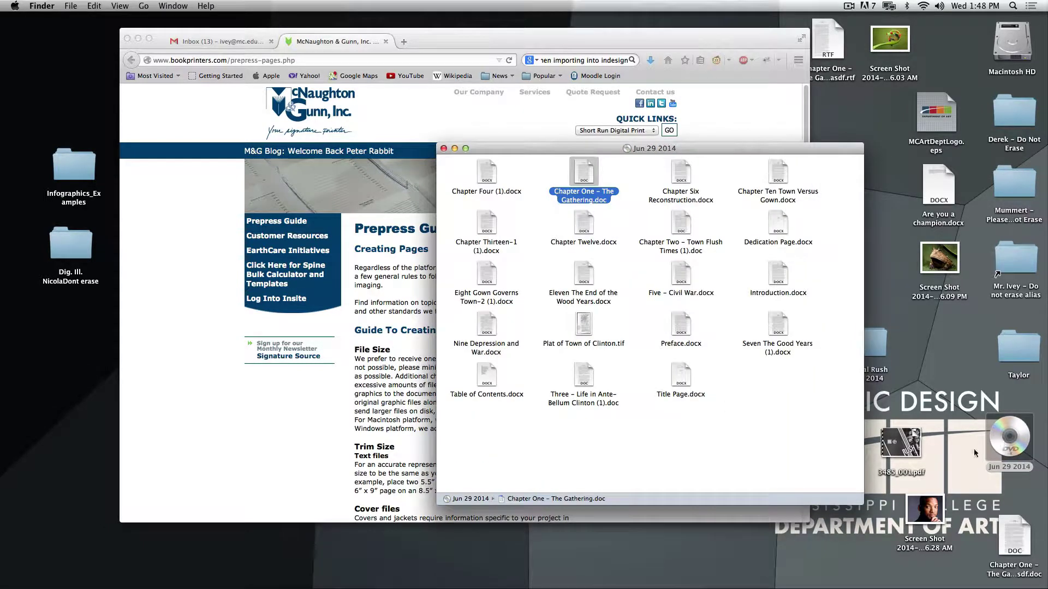
pyautogui.moveTo(722, 151); pyautogui.dragTo(605, 139)
pyautogui.click(634, 246)
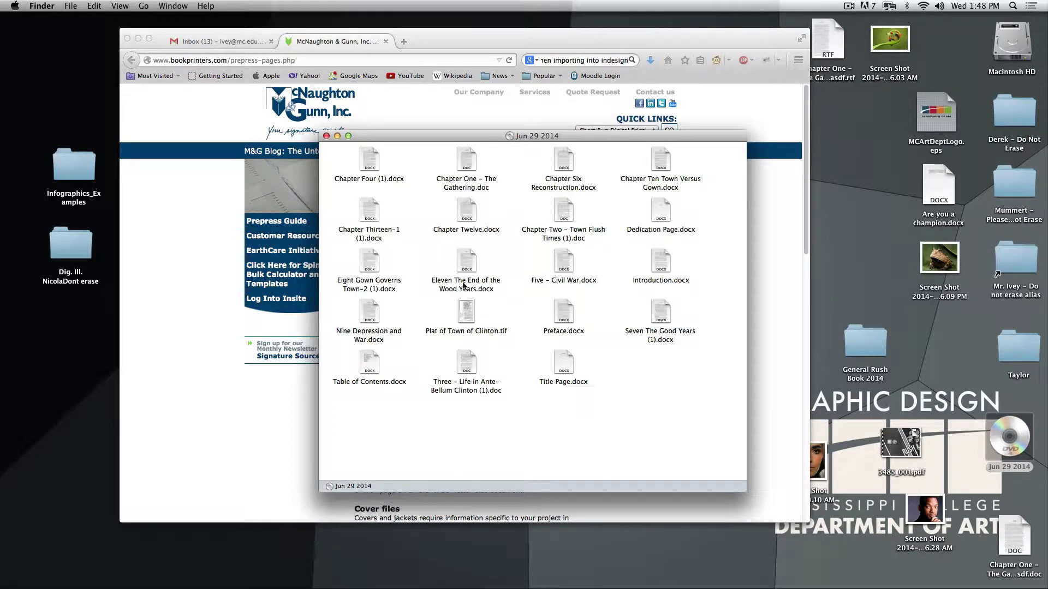
pyautogui.doubleClick(369, 159)
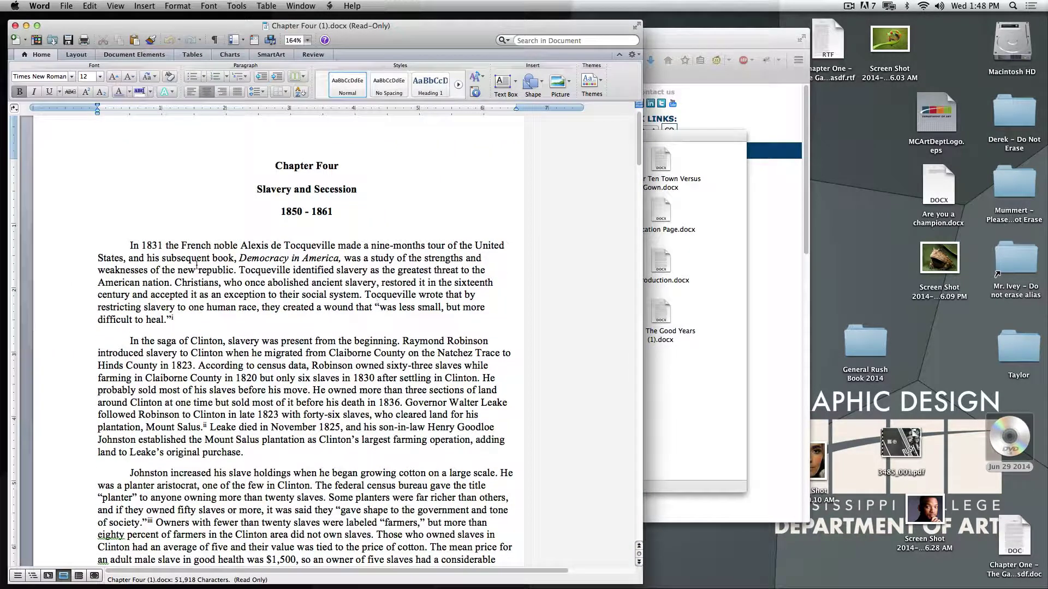
# - Examine the opening paragraphs of Chapter Four and the endnote reference that closes the first paragraph
pyautogui.moveTo(208, 248); pyautogui.dragTo(253, 355)
pyautogui.click(178, 342)
pyautogui.click(167, 322)
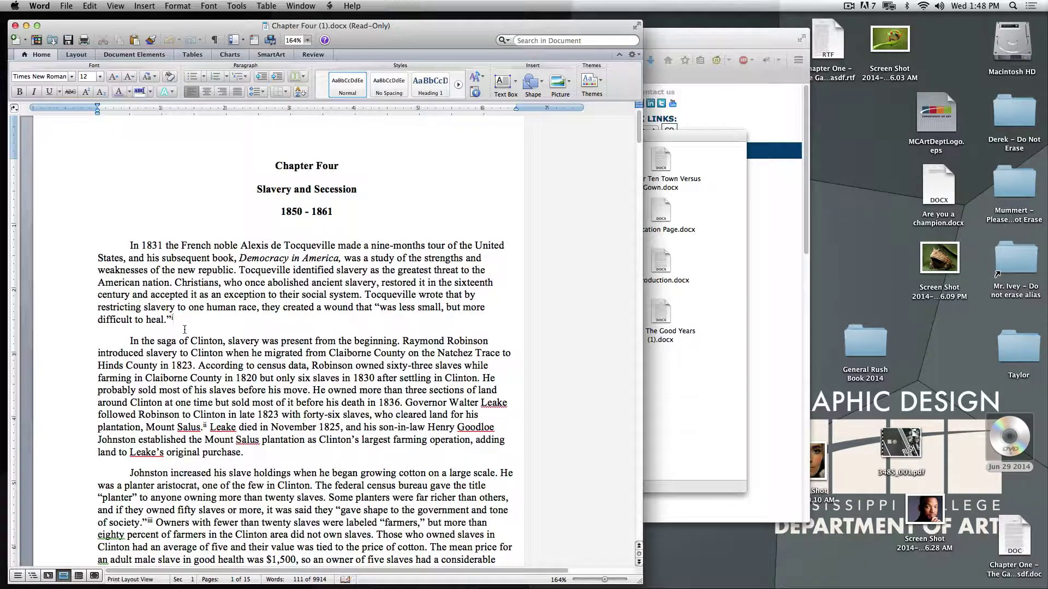
pyautogui.scroll(-2, 184, 329)
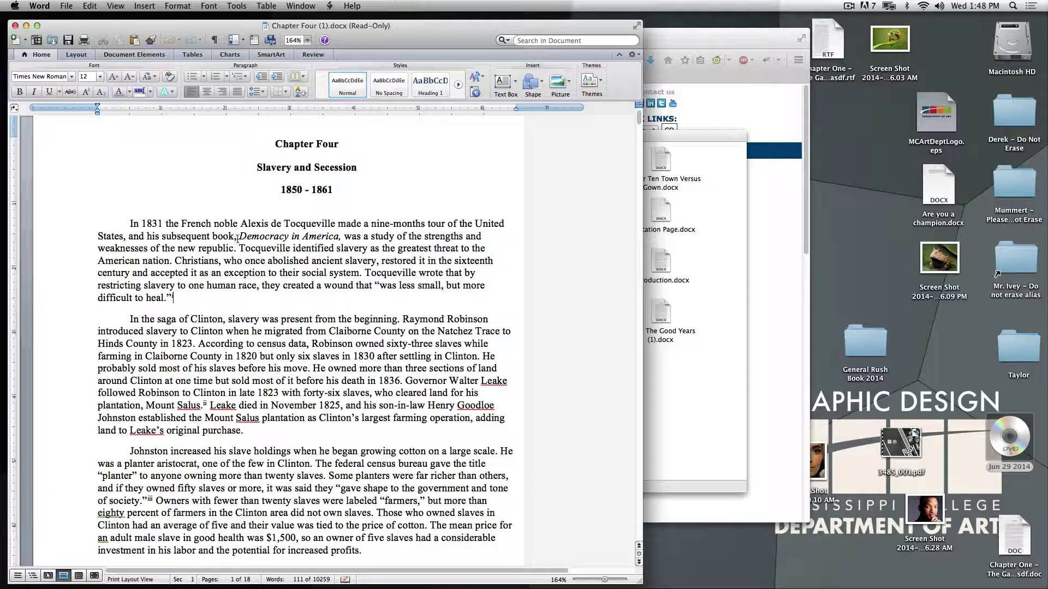
# - Select the italicized book title Democracy in America in the chapter's first paragraph
pyautogui.moveTo(238, 236); pyautogui.dragTo(338, 249)
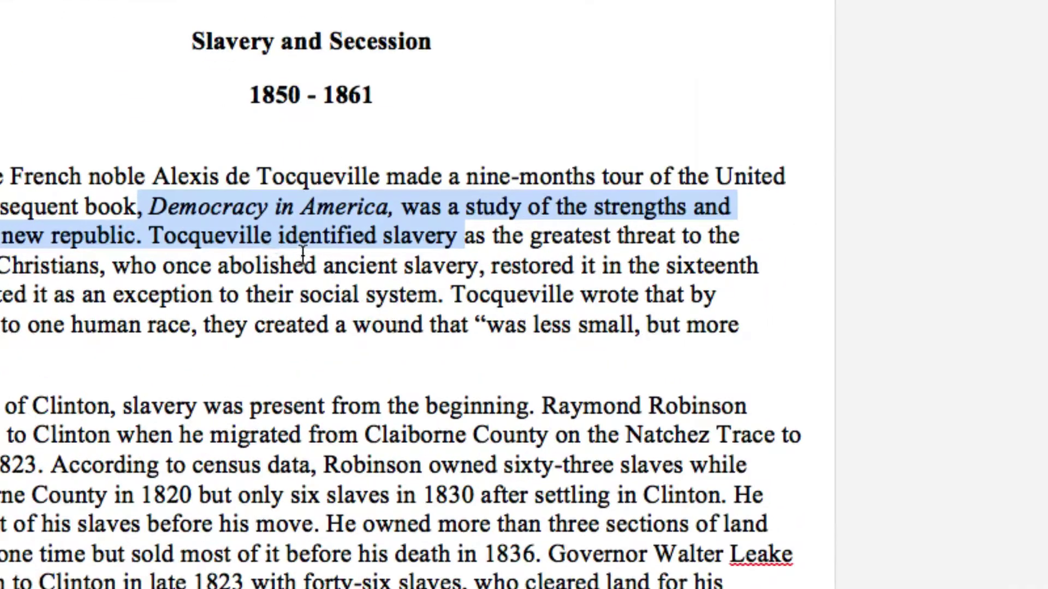
pyautogui.click(262, 241)
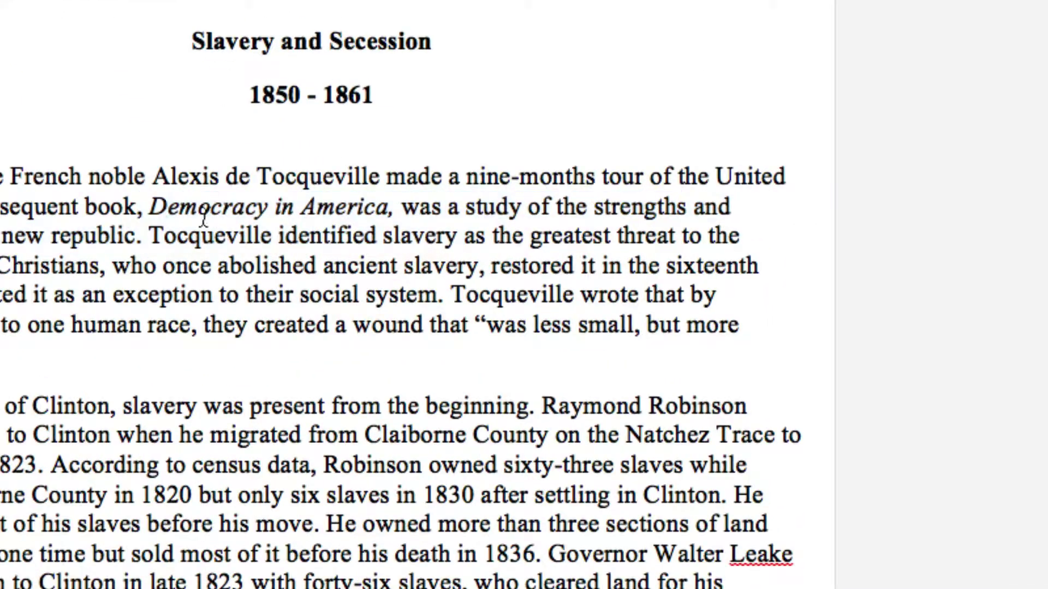
pyautogui.moveTo(194, 215); pyautogui.dragTo(382, 214)
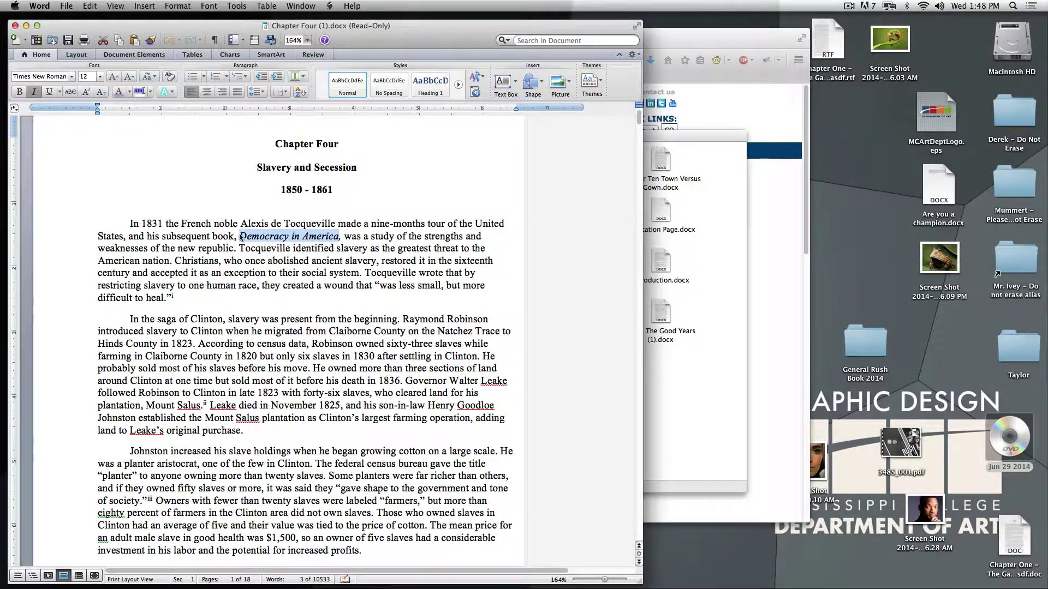
# - Find the indented obituary quotation further into the chapter and highlight most of it to inspect its block-quote formatting
pyautogui.scroll(-15, 223, 254)
pyautogui.scroll(-20, 223, 254)
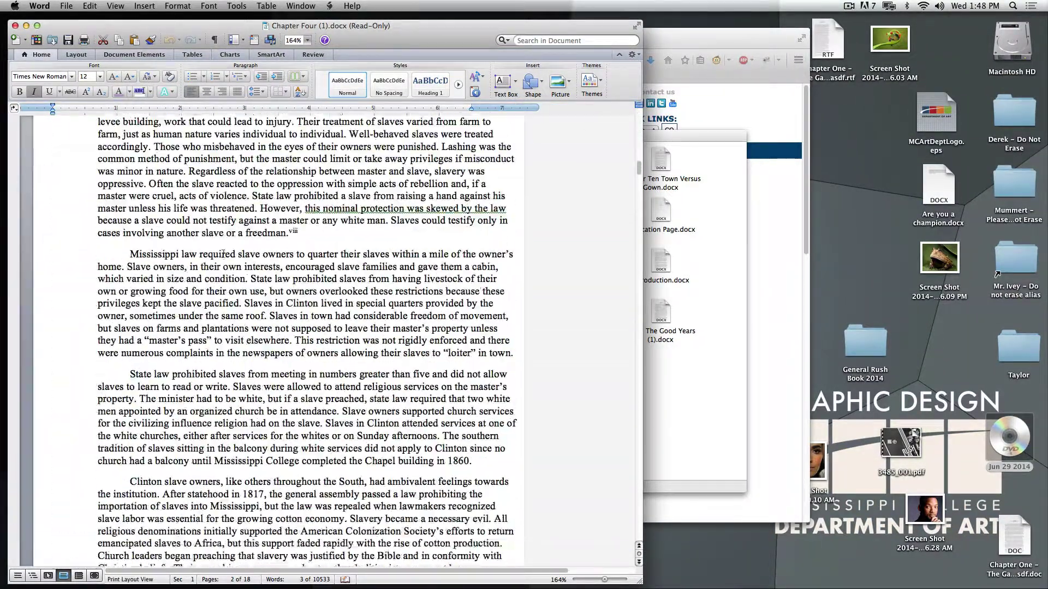
pyautogui.scroll(-10, 223, 253)
pyautogui.scroll(11, 223, 254)
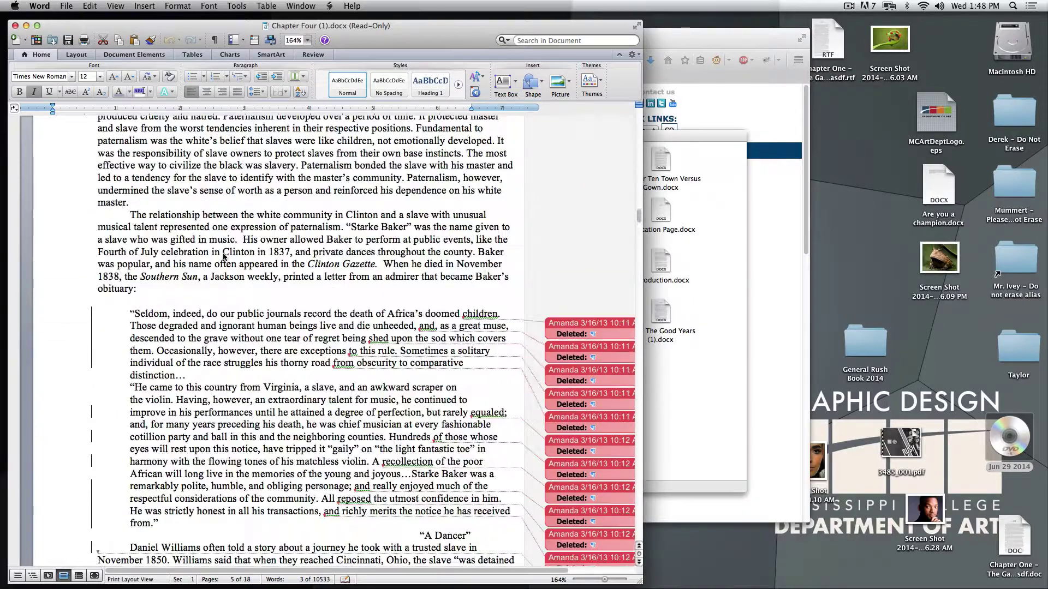
pyautogui.click(141, 327)
pyautogui.moveTo(141, 328); pyautogui.dragTo(319, 442)
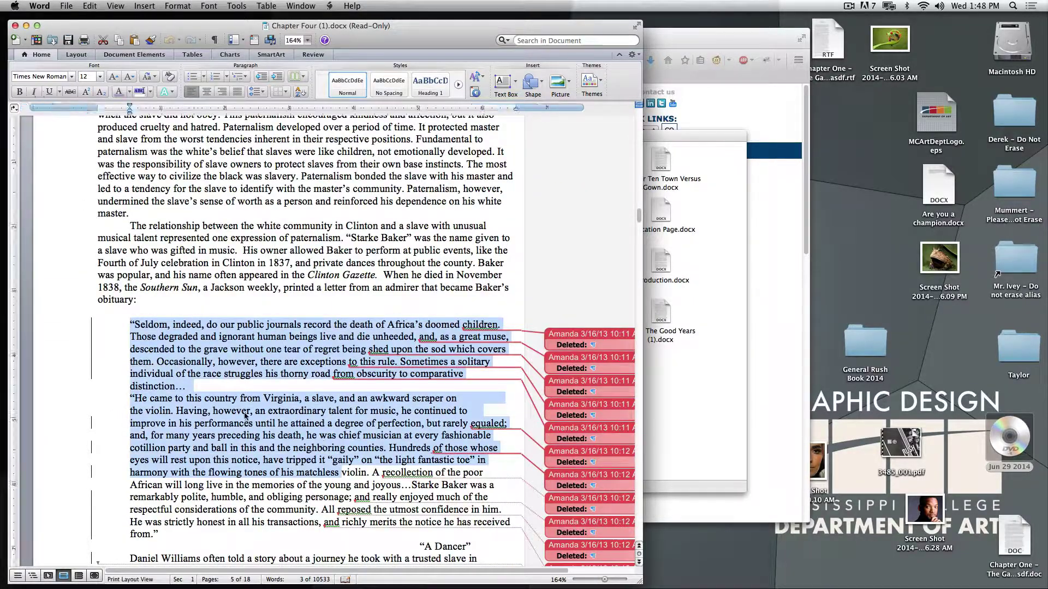
pyautogui.click(319, 442)
# - Go to the notes after the chapter's closing paragraph and select the End Notes heading
pyautogui.scroll(-10, 244, 413)
pyautogui.scroll(-20, 244, 413)
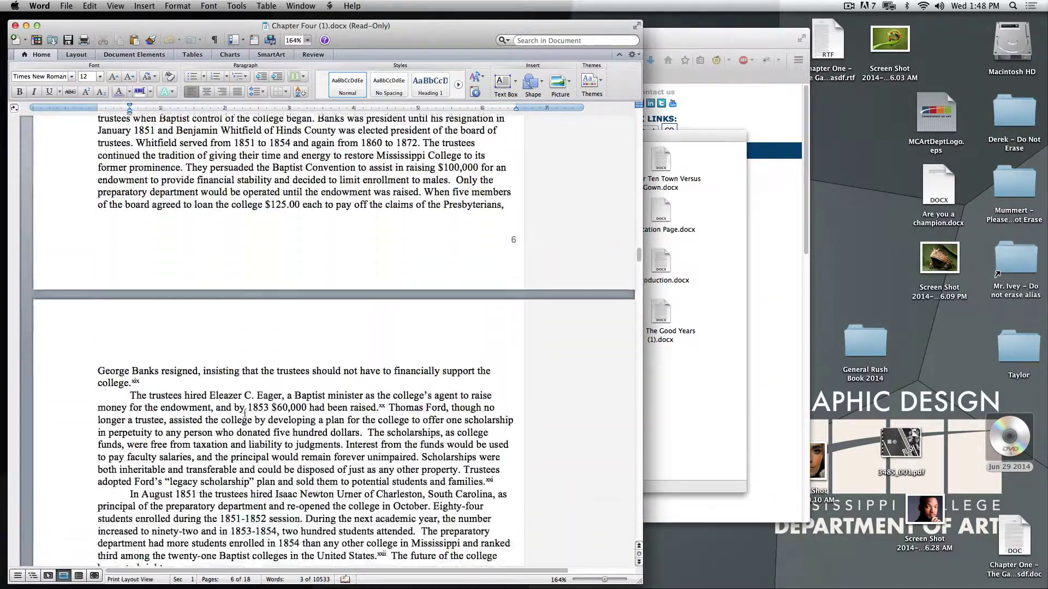
pyautogui.scroll(-20, 246, 416)
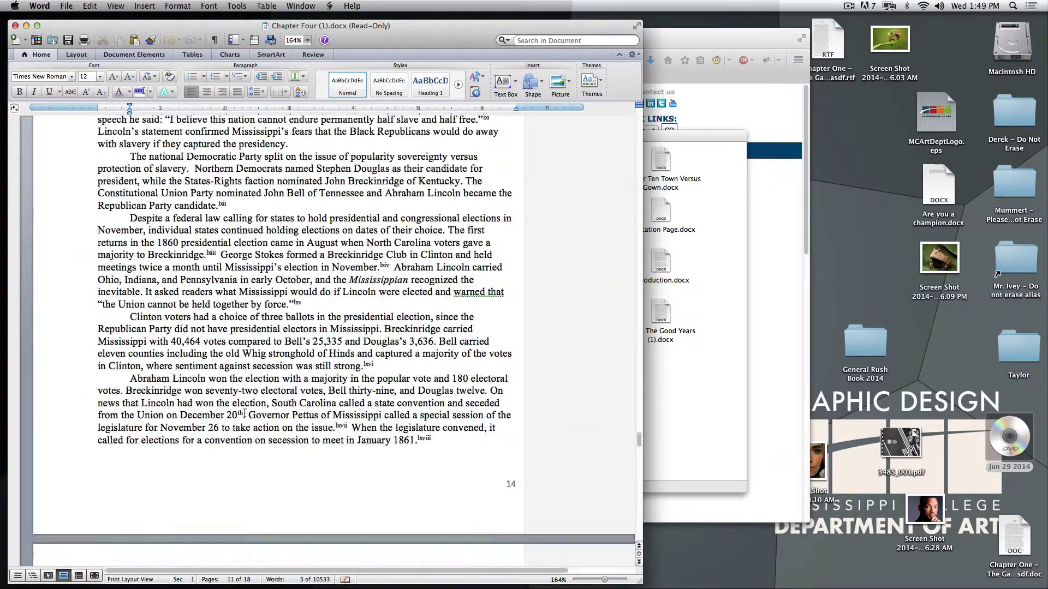
pyautogui.scroll(10, 245, 413)
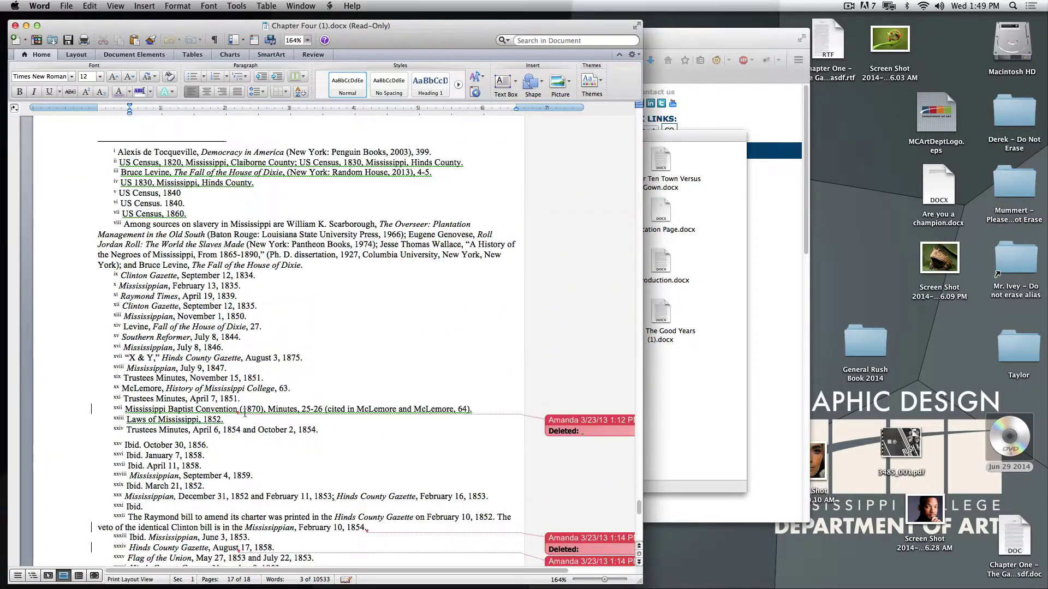
pyautogui.click(286, 393)
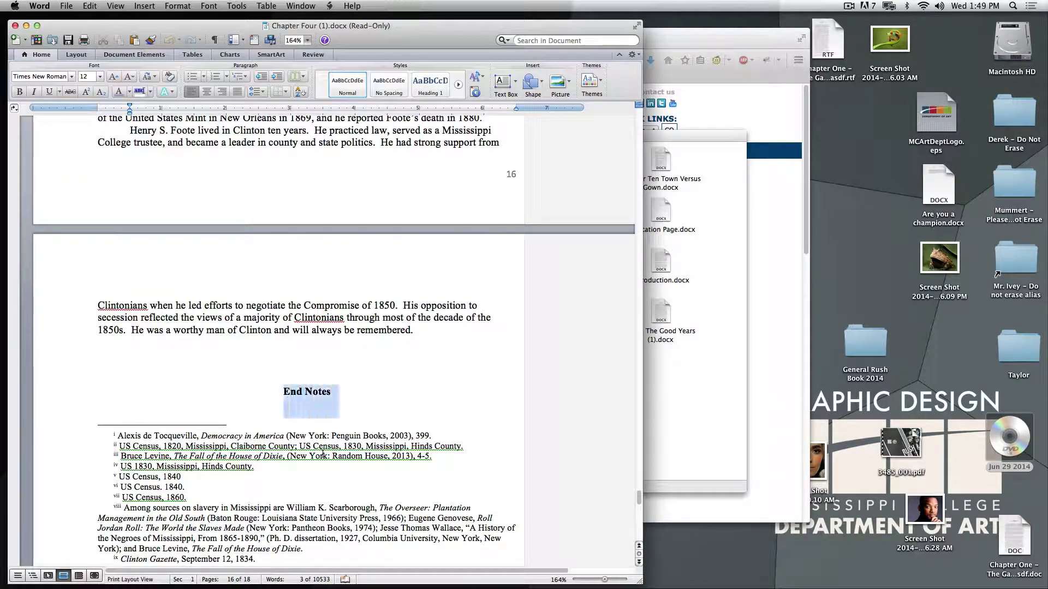
# - Examine the roman-numbered notes listed beneath the End Notes heading, including their italicized titles
pyautogui.scroll(-7, 218, 360)
pyautogui.click(211, 342)
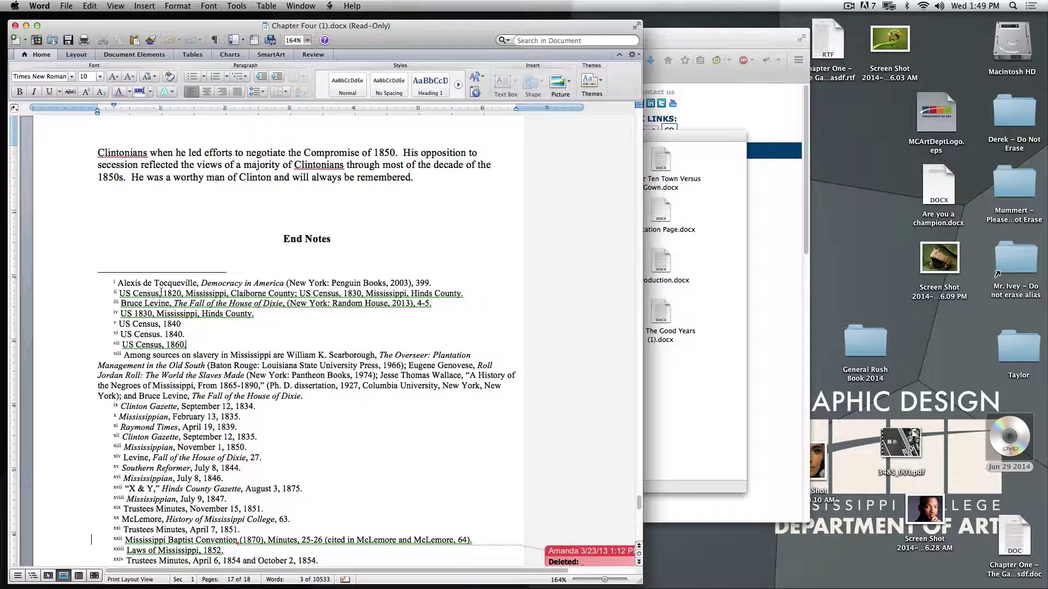
pyautogui.moveTo(142, 285); pyautogui.dragTo(257, 385)
pyautogui.click(261, 406)
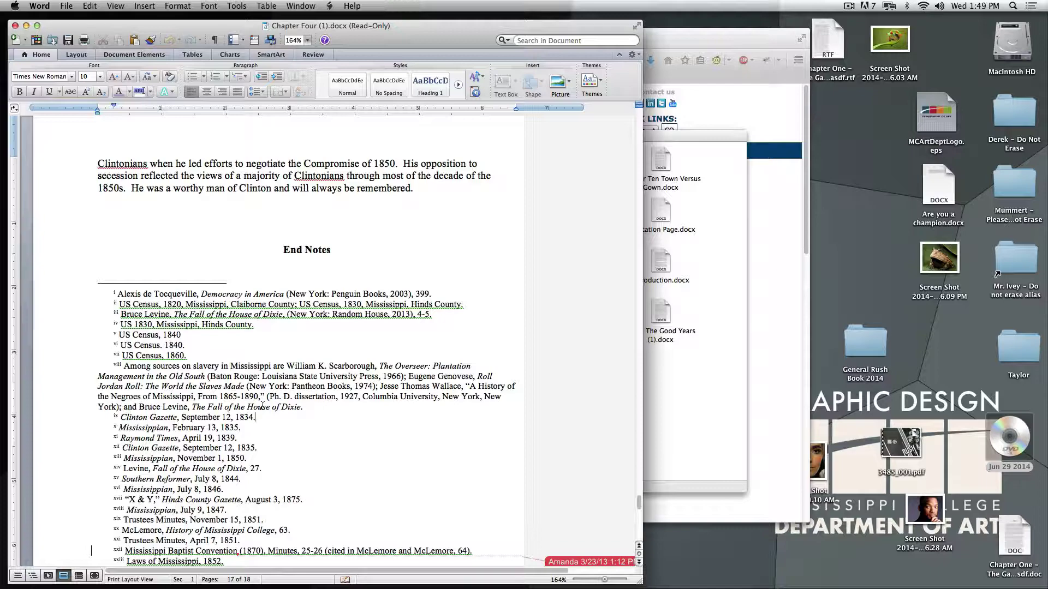
pyautogui.scroll(5, 262, 406)
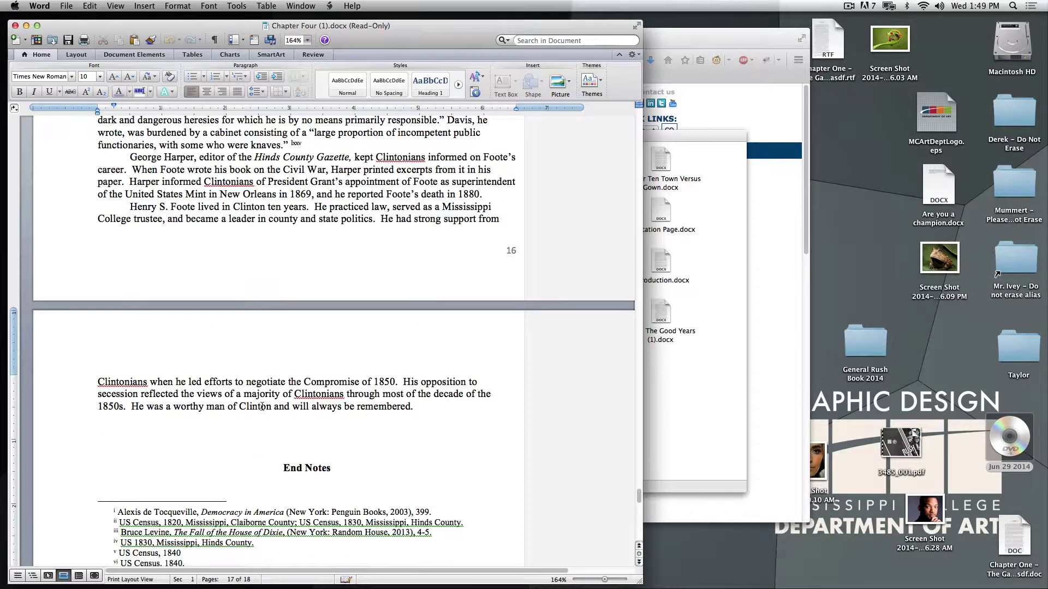
pyautogui.scroll(-10, 262, 406)
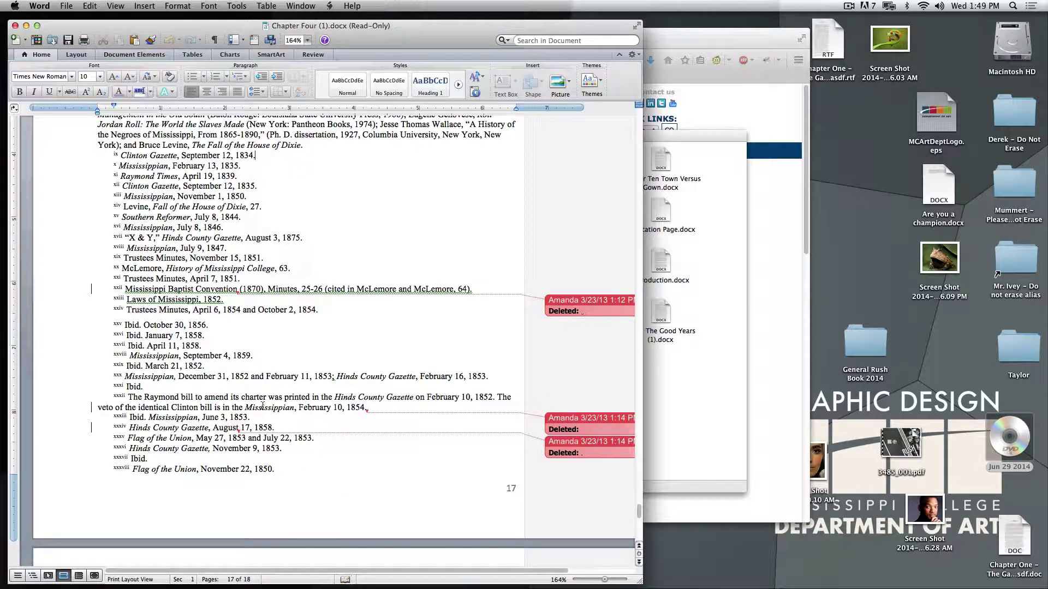
pyautogui.scroll(4, 273, 402)
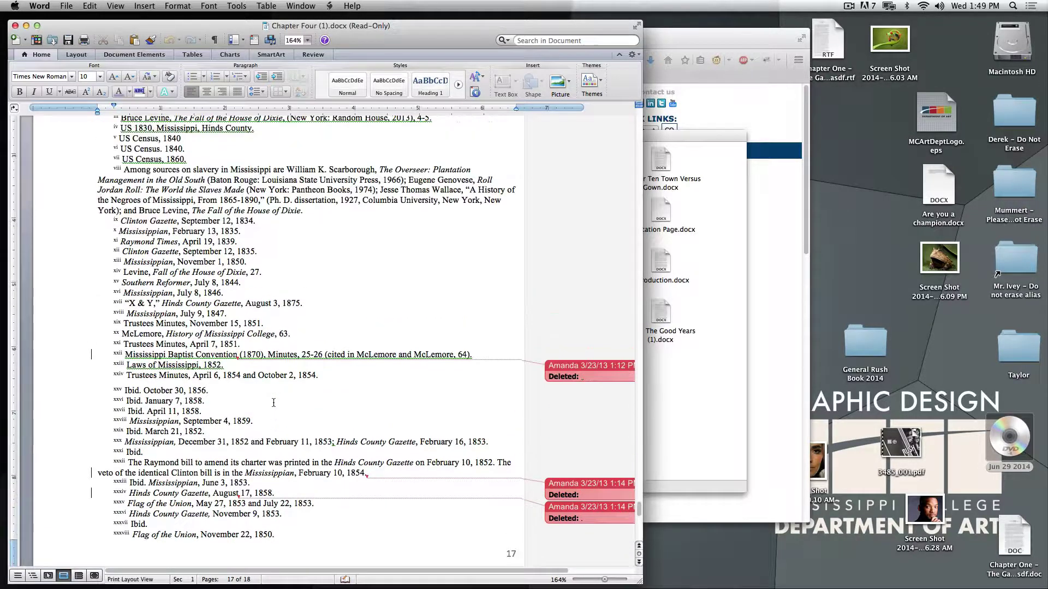
# - Select the roman numeral xiii that begins the endnote citing the Mississippian, November 1, 1850
pyautogui.click(169, 5)
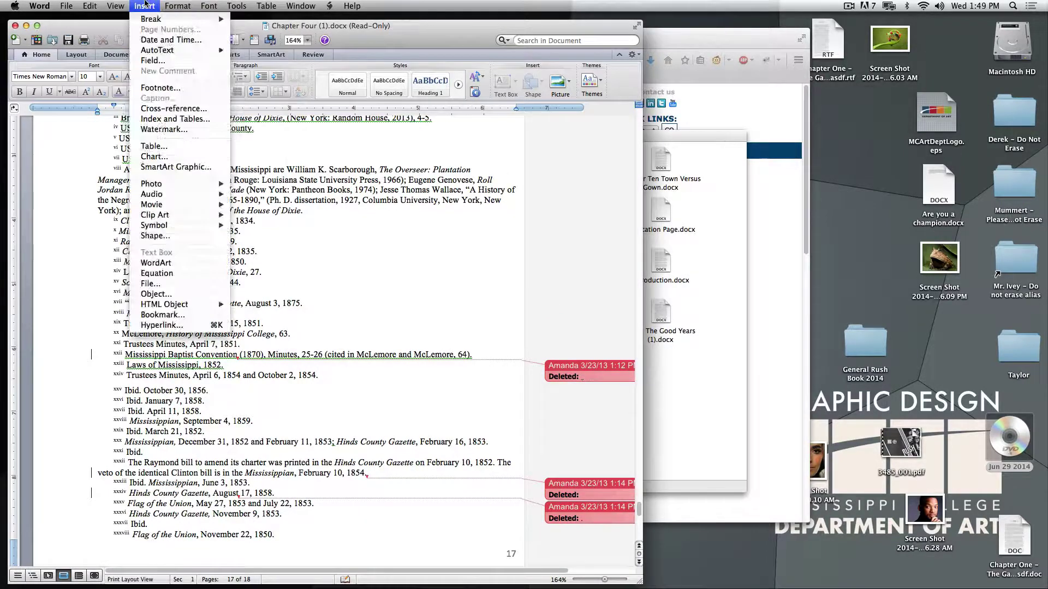
pyautogui.click(167, 4)
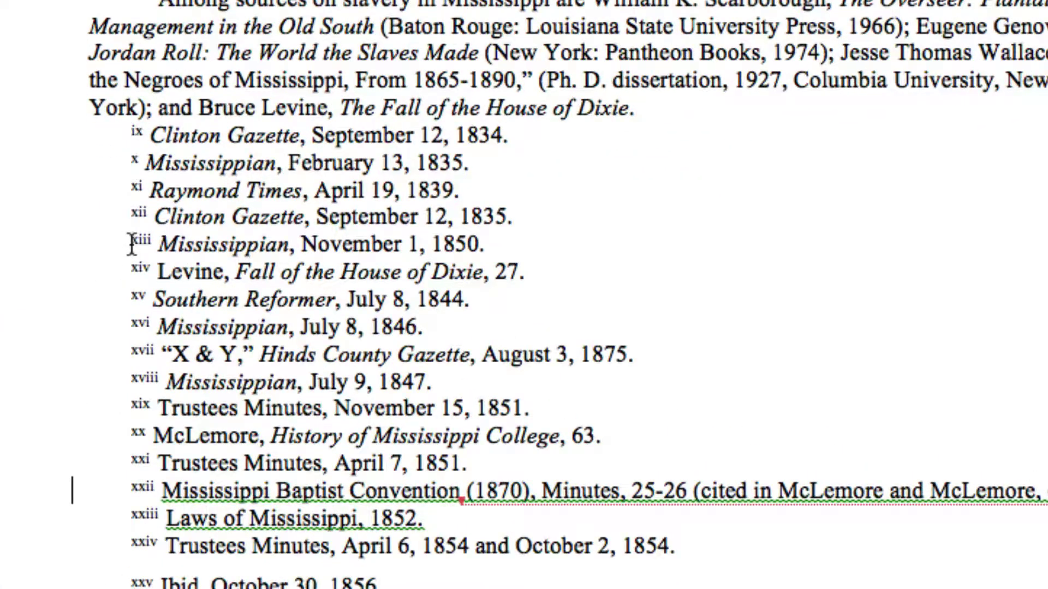
pyautogui.moveTo(131, 244); pyautogui.dragTo(154, 246)
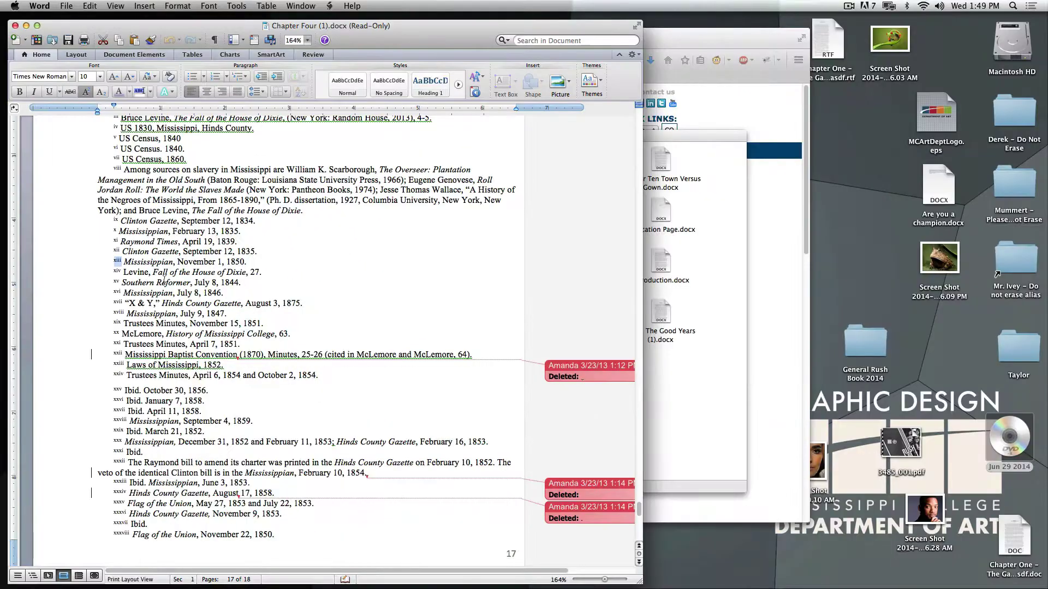
# - Close the Chapter Four document and preview Five - Civil War.docx among the disc's chapter files
pyautogui.click(15, 25)
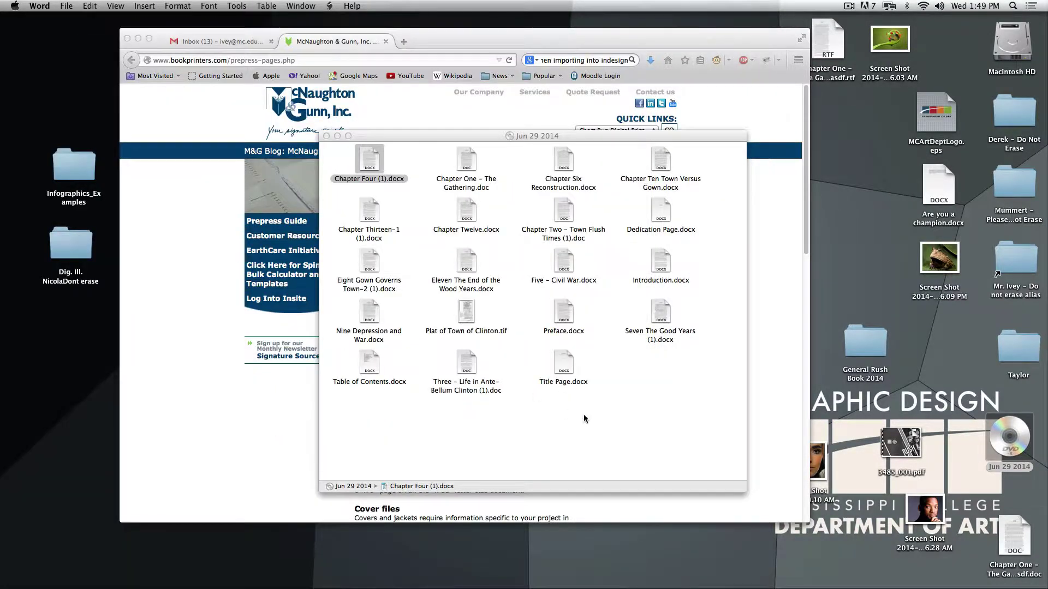
pyautogui.click(568, 256)
pyautogui.press('space')
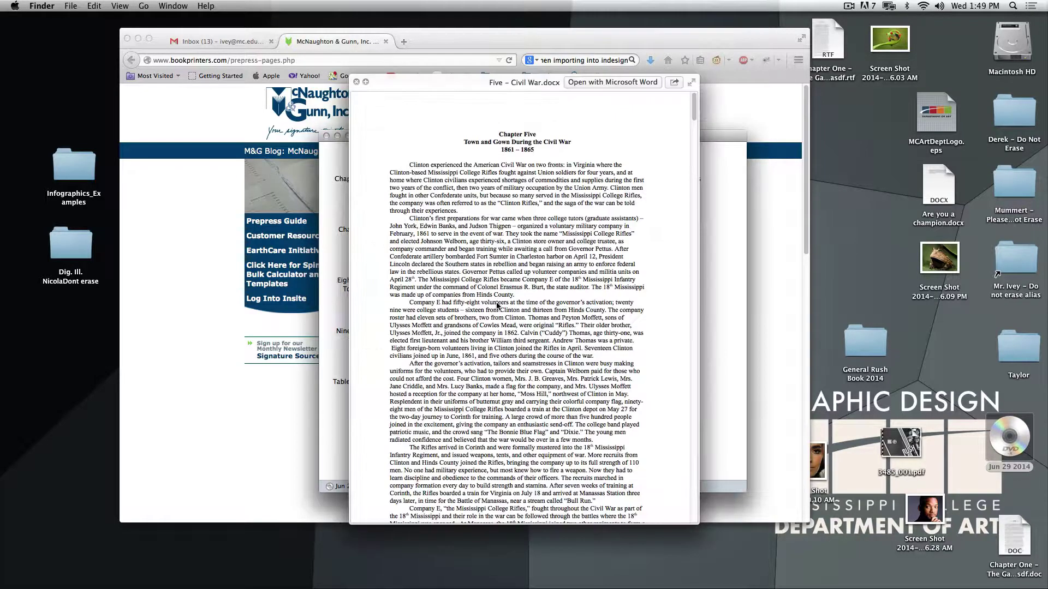
pyautogui.scroll(-5, 497, 306)
pyautogui.press('space')
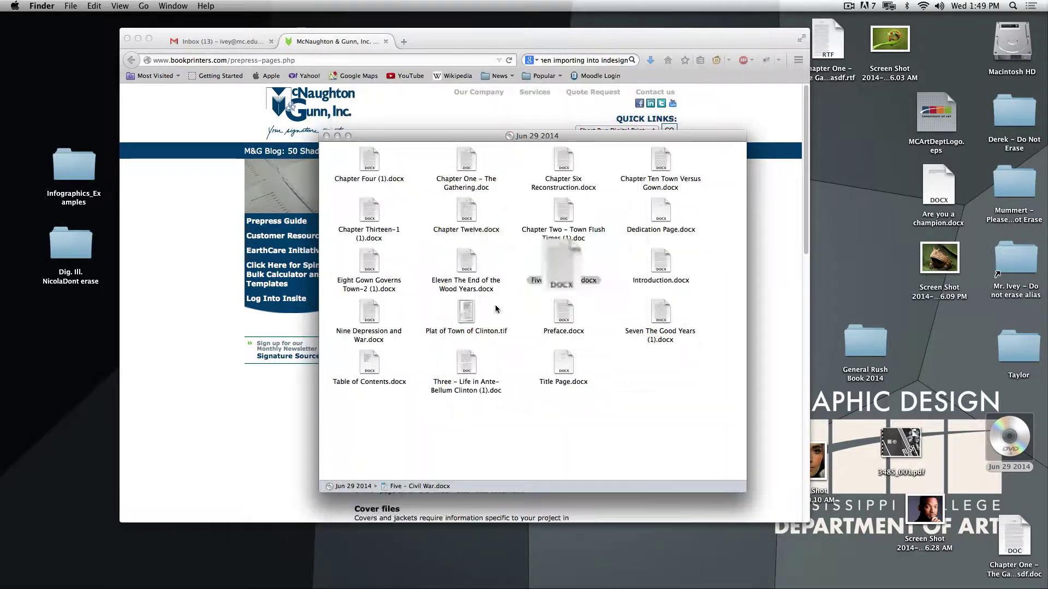
# - Preview Nine Depression and War.docx and Introduction.docx from the Jun 29 2014 disc
pyautogui.click(393, 312)
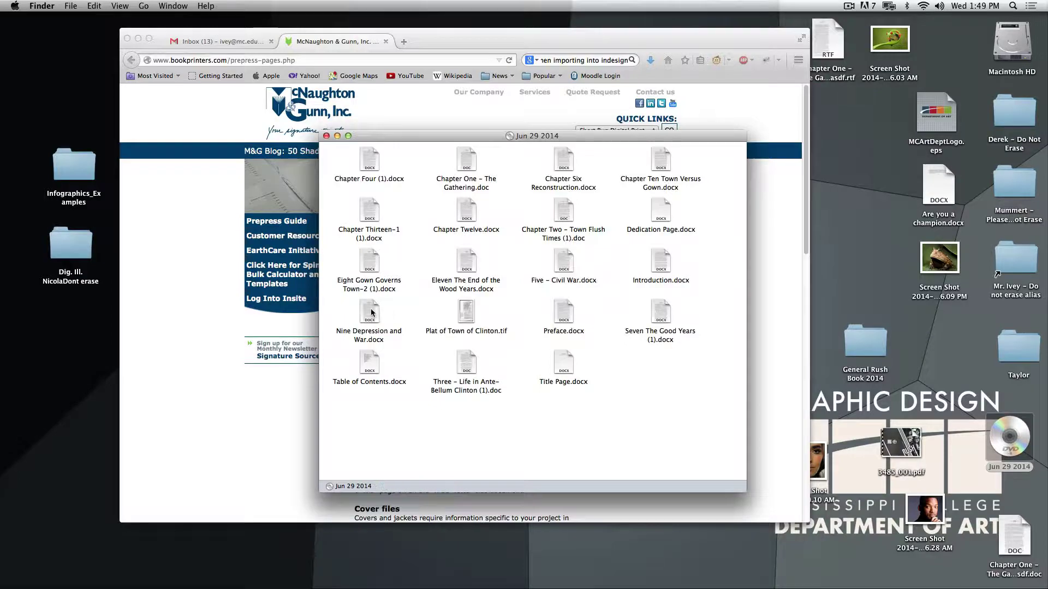
pyautogui.click(373, 312)
pyautogui.press('space')
pyautogui.press('space')
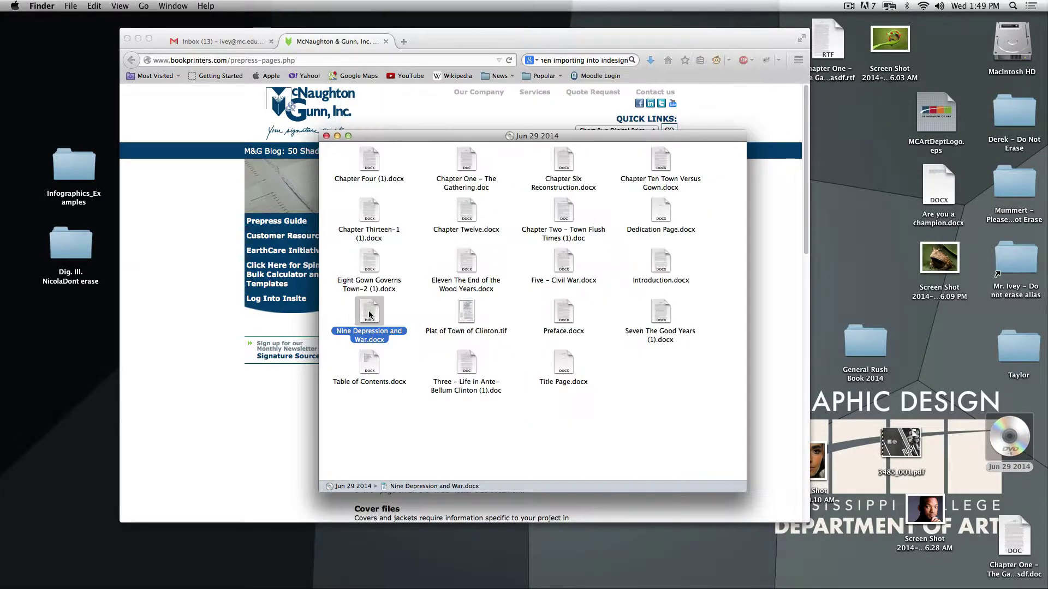
pyautogui.click(465, 312)
pyautogui.click(513, 362)
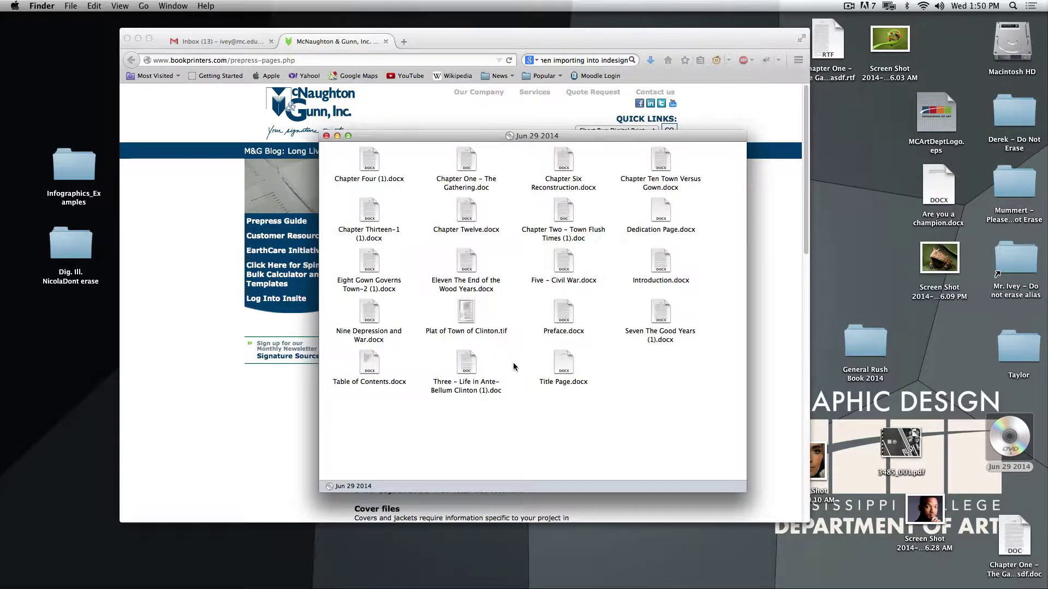
pyautogui.click(662, 259)
pyautogui.press('space')
pyautogui.press('space')
pyautogui.click(643, 364)
# - Return to the printer's website, open the Prepress Guide's Compatibility & Fonts page, and highlight the line on supported Adobe InDesign versions
pyautogui.moveTo(557, 147); pyautogui.dragTo(699, 206)
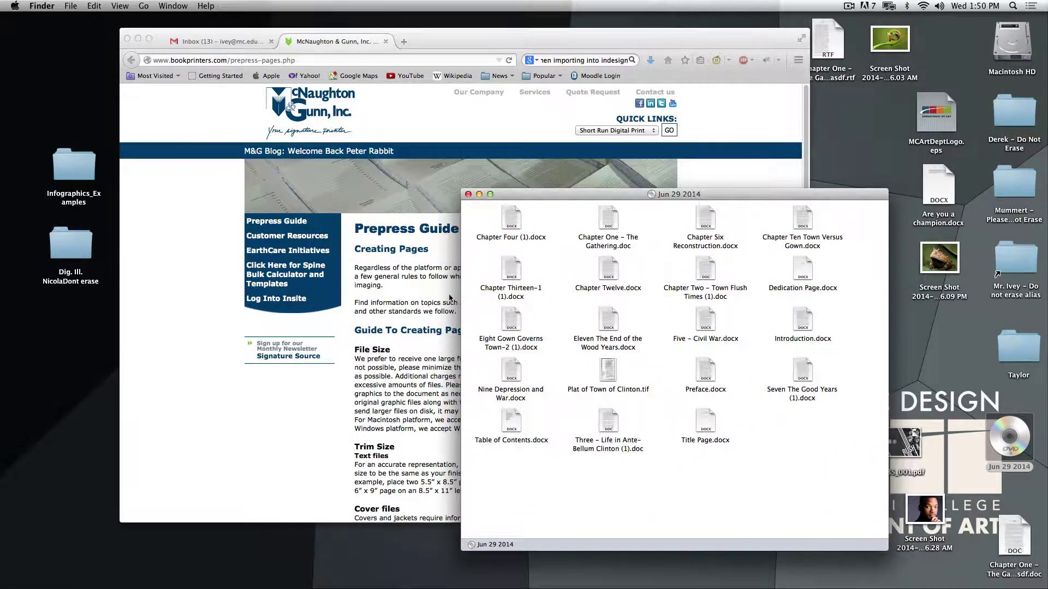
pyautogui.click(434, 289)
pyautogui.click(131, 60)
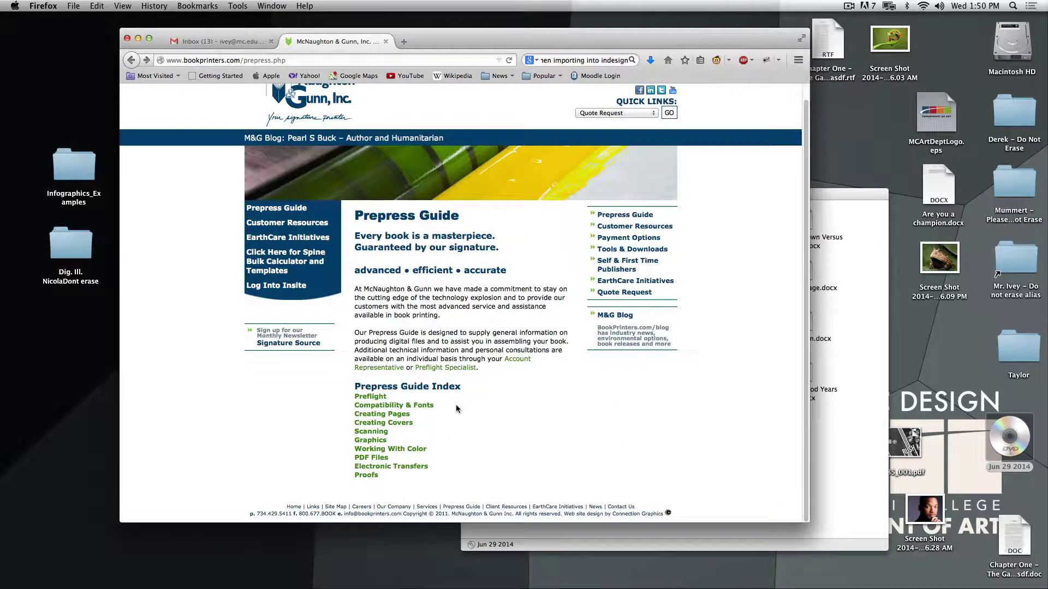
pyautogui.click(385, 406)
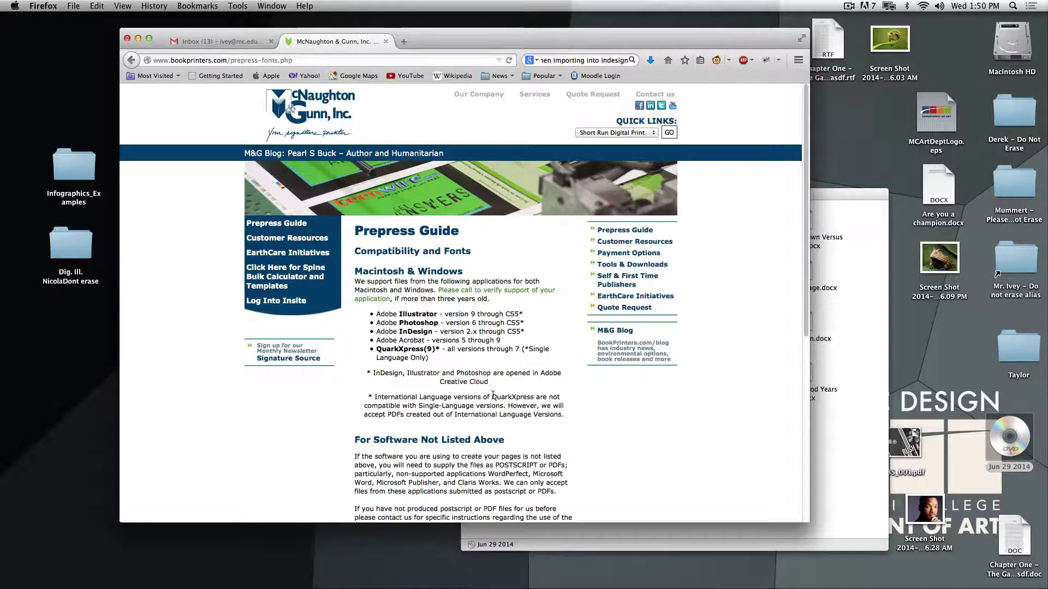
pyautogui.moveTo(376, 332); pyautogui.dragTo(524, 332)
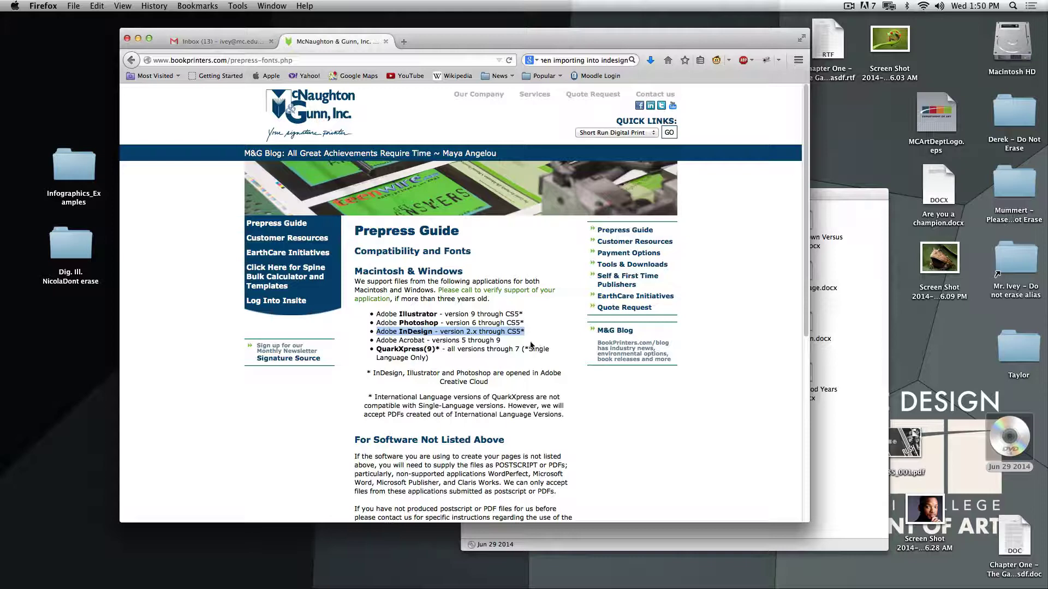
pyautogui.click(529, 345)
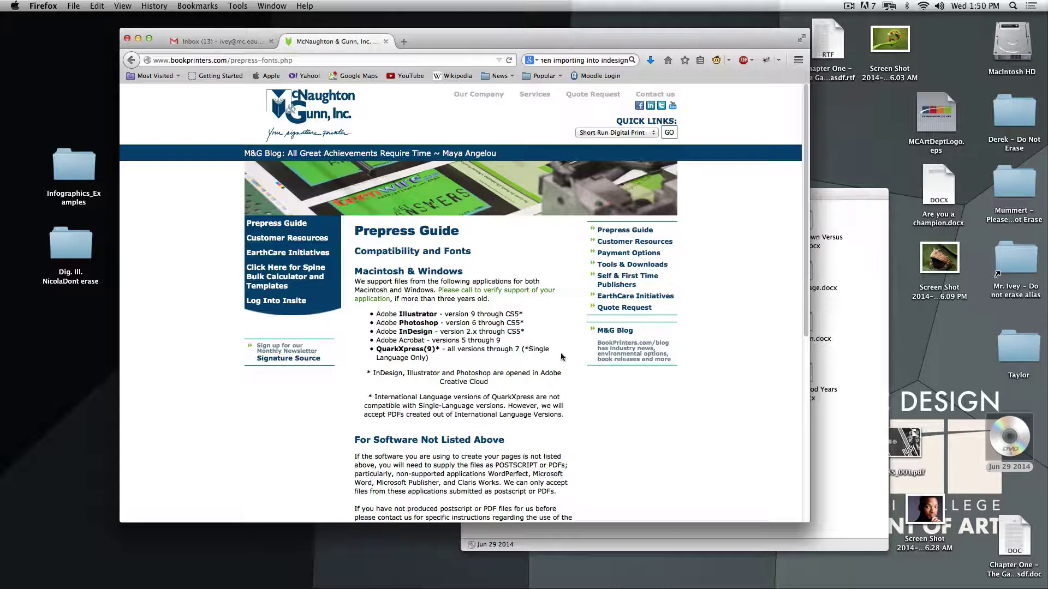
# - Switch to InDesign and tidy the workspace by moving the welcome screen and Pages panel aside and collapsing Paragraph Styles
pyautogui.press('super+m')
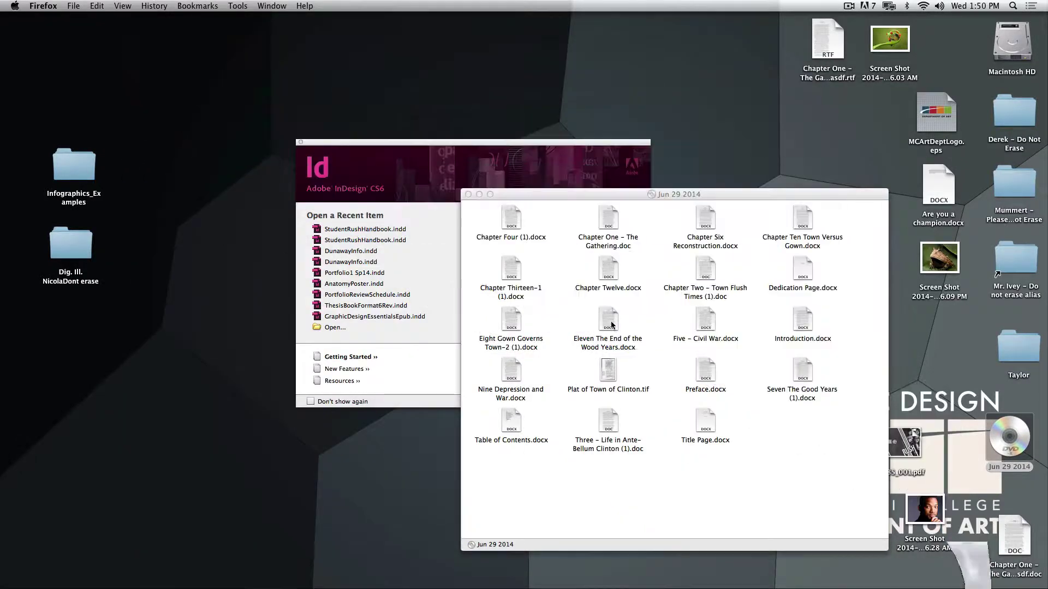
pyautogui.moveTo(552, 195); pyautogui.dragTo(581, 200)
pyautogui.click(514, 143)
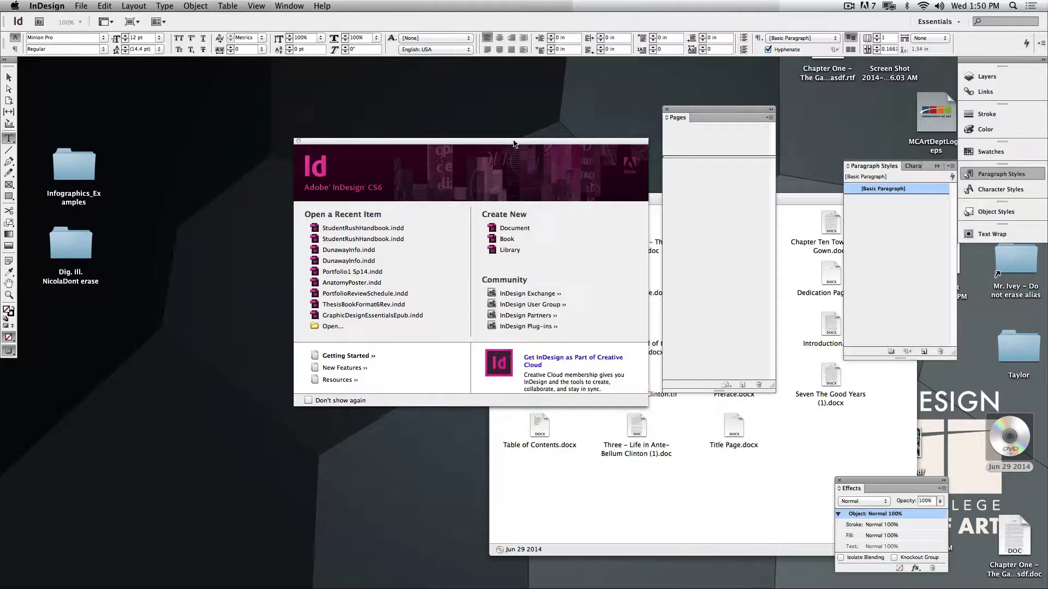
pyautogui.moveTo(514, 143); pyautogui.dragTo(502, 131)
pyautogui.moveTo(684, 112); pyautogui.dragTo(872, 119)
pyautogui.click(992, 175)
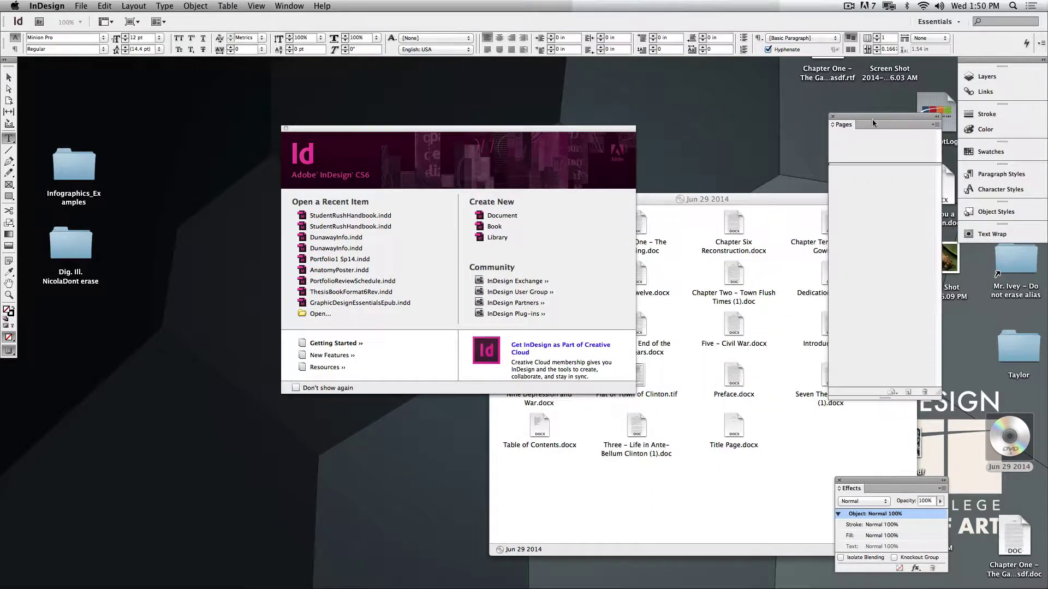
# - Start a new print document with a primary text frame and a custom page size of 6 in wide by 9 in high
pyautogui.click(502, 215)
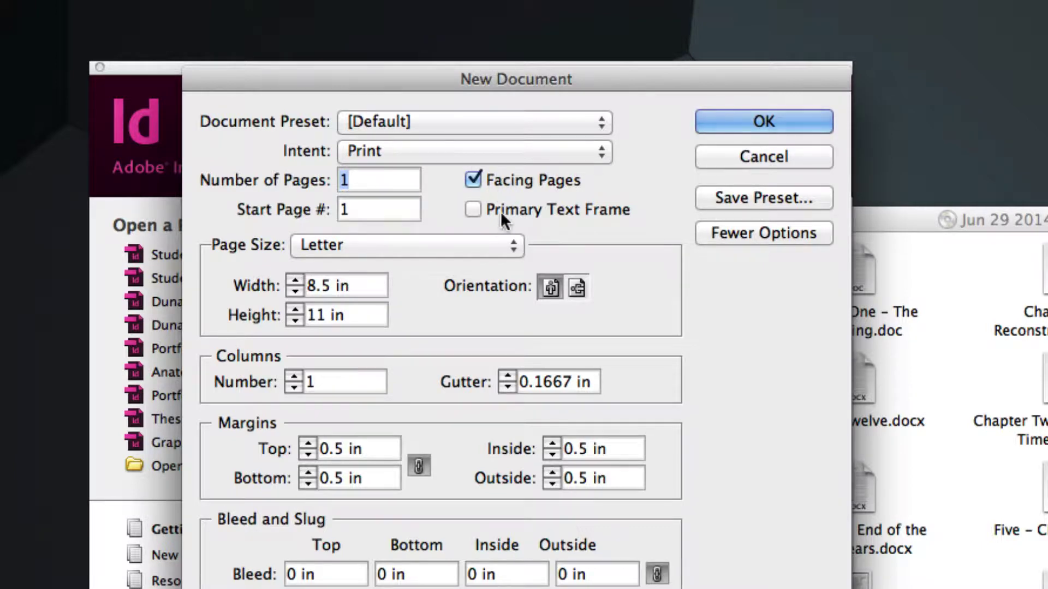
pyautogui.click(472, 211)
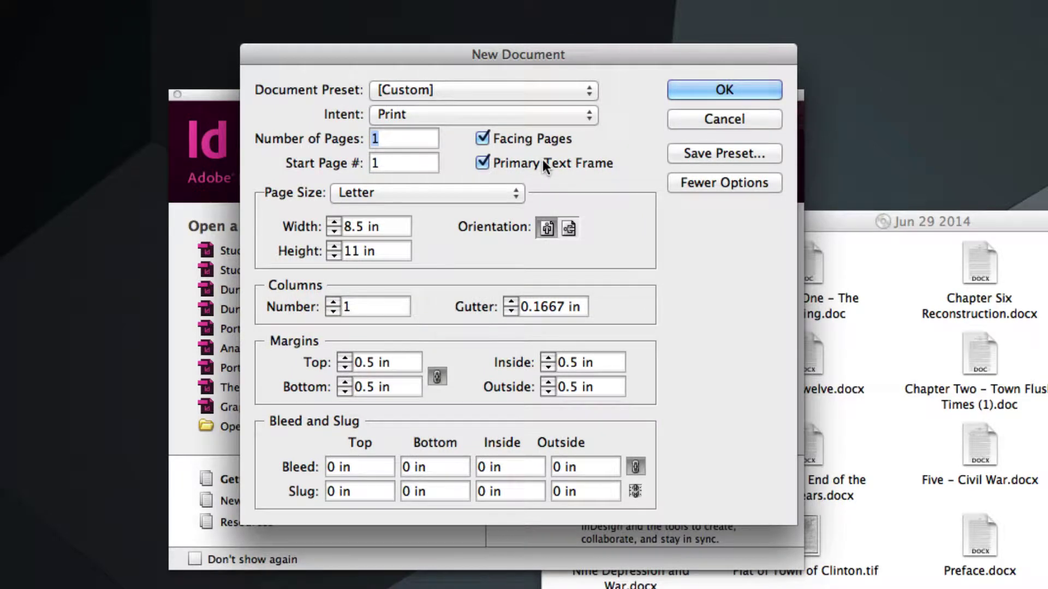
pyautogui.tripleClick(372, 226)
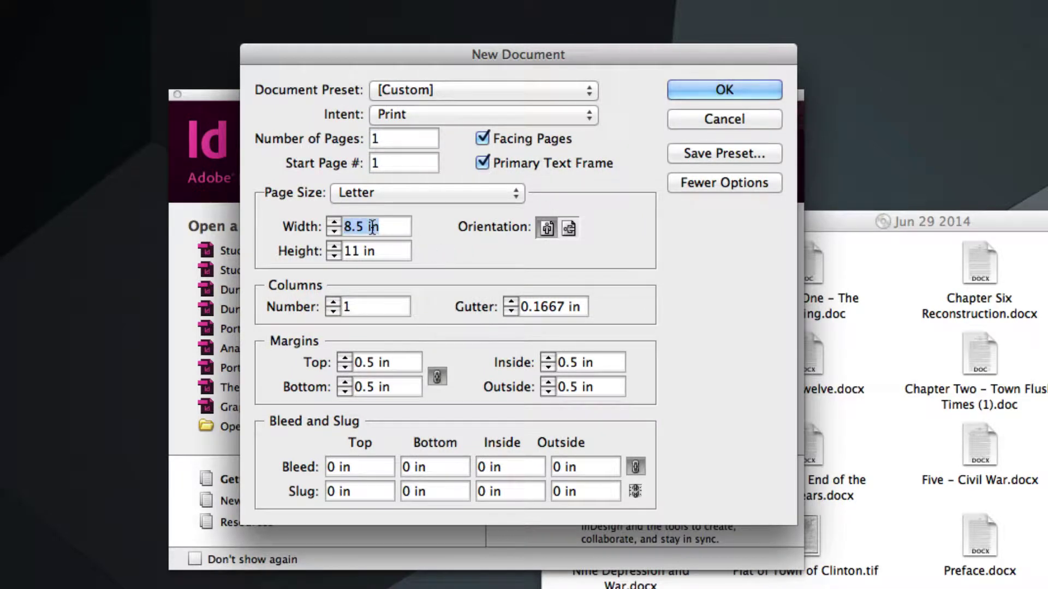
pyautogui.write('6')
pyautogui.press('Tab')
pyautogui.write('9')
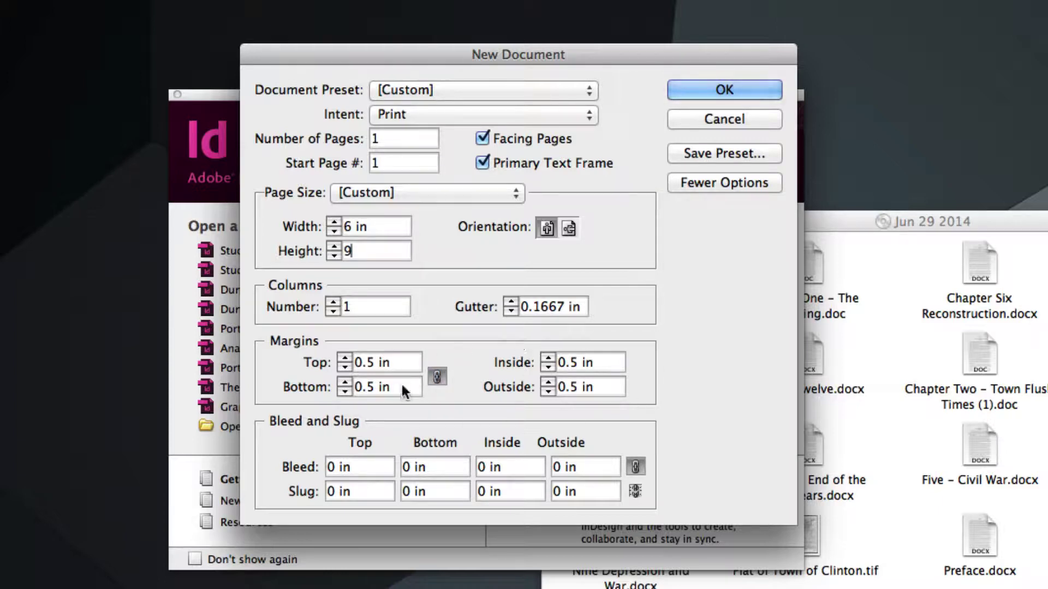
# - Unlink the margin values, set the bottom margin to 1 in, and create the document
pyautogui.click(436, 376)
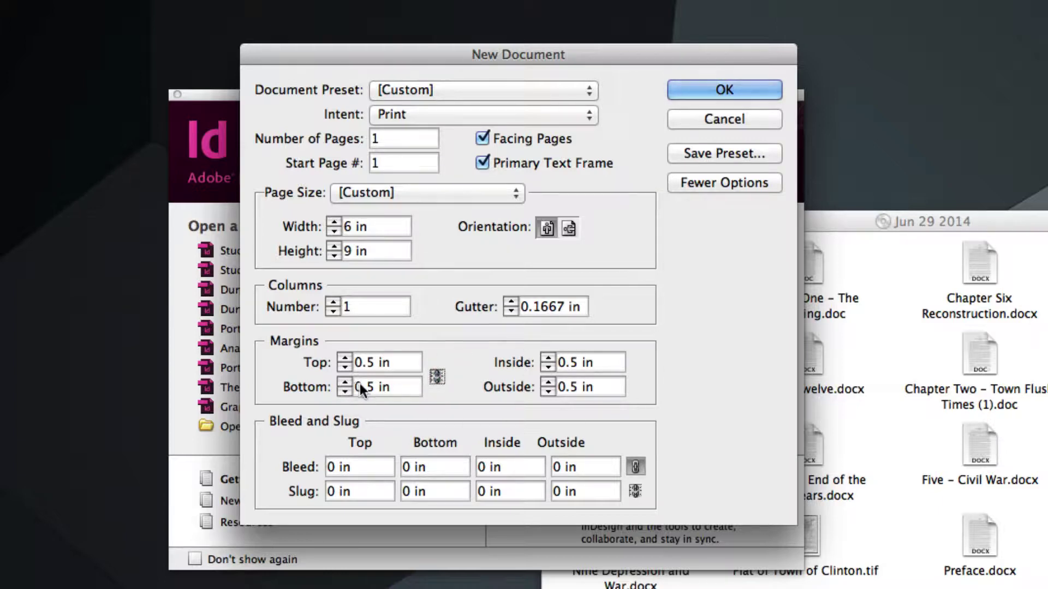
pyautogui.tripleClick(362, 387)
pyautogui.write('1')
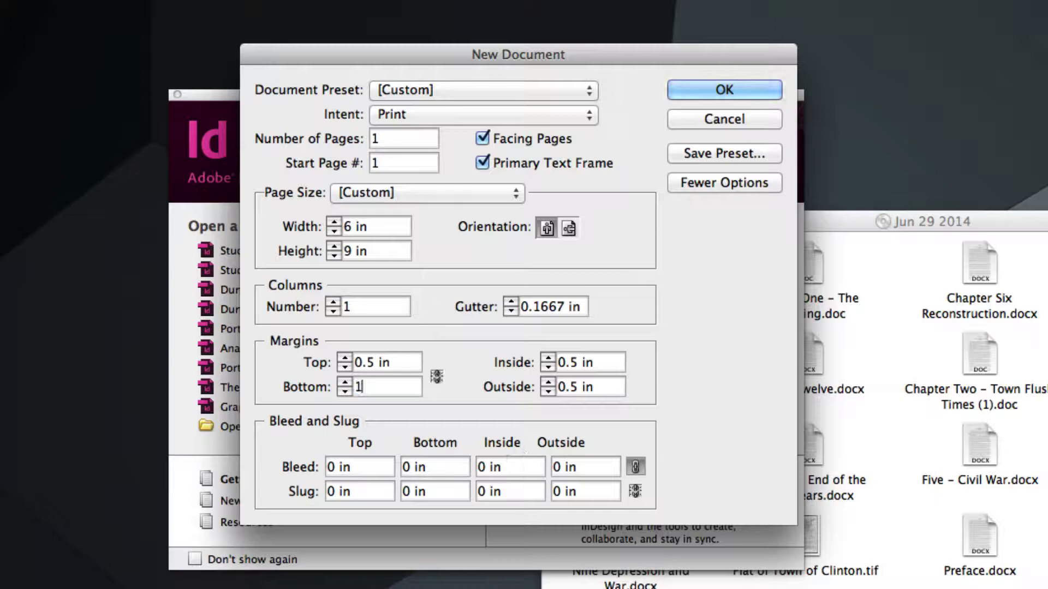
pyautogui.click(411, 362)
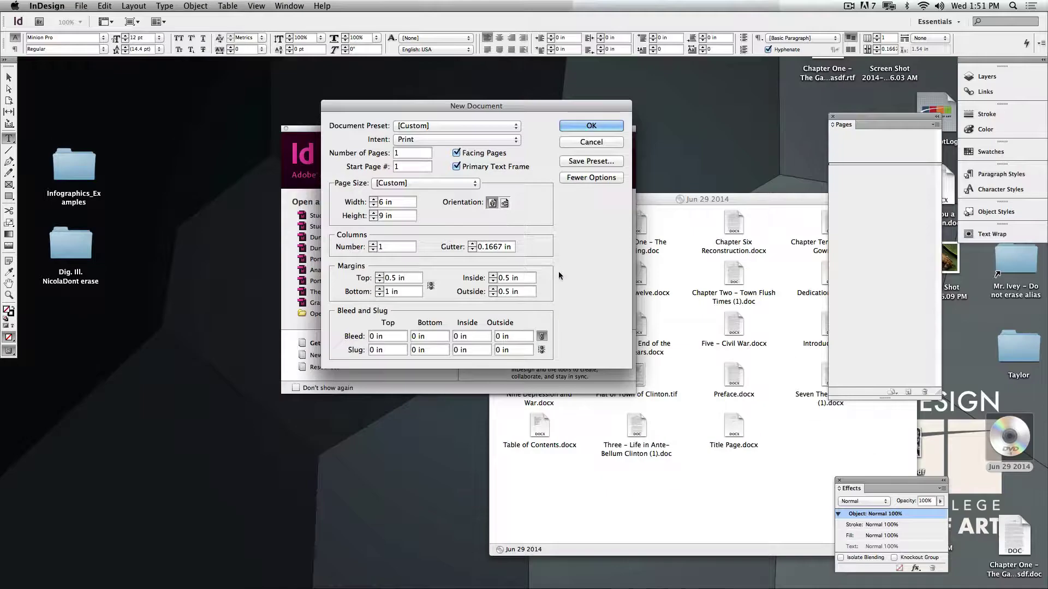
pyautogui.click(590, 125)
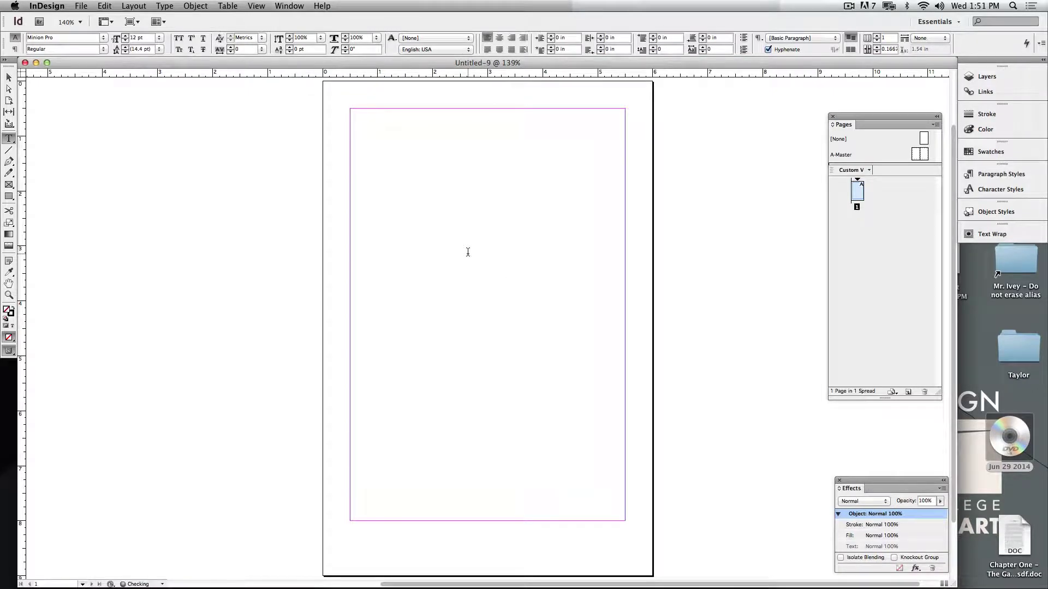
# - Select the primary text frame on page 1 to inspect its boundary and ports, and deselect it
pyautogui.click(9, 77)
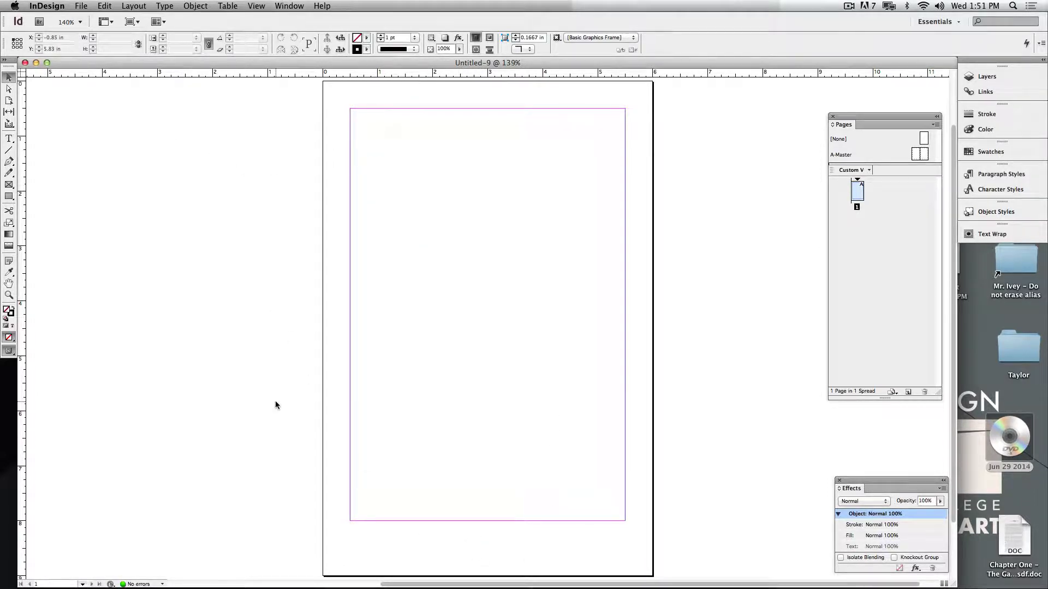
pyautogui.click(382, 202)
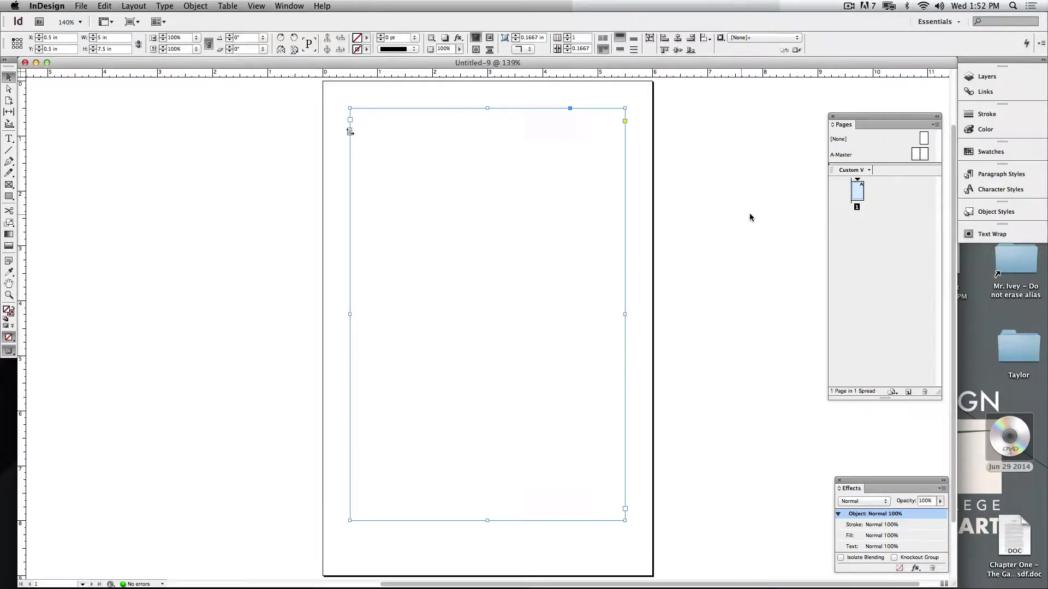
pyautogui.click(751, 215)
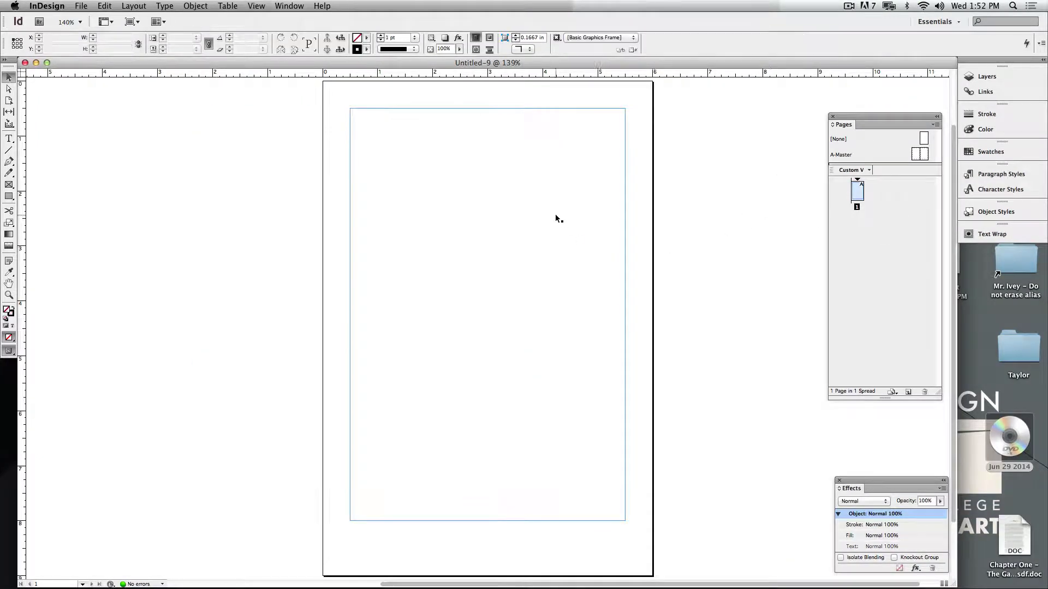
# - Place Chapter One - The Gathering.doc from the Jun 29 2014 disc into the page 1 primary text frame, with import options shown
pyautogui.click(588, 275)
pyautogui.press('super+d')
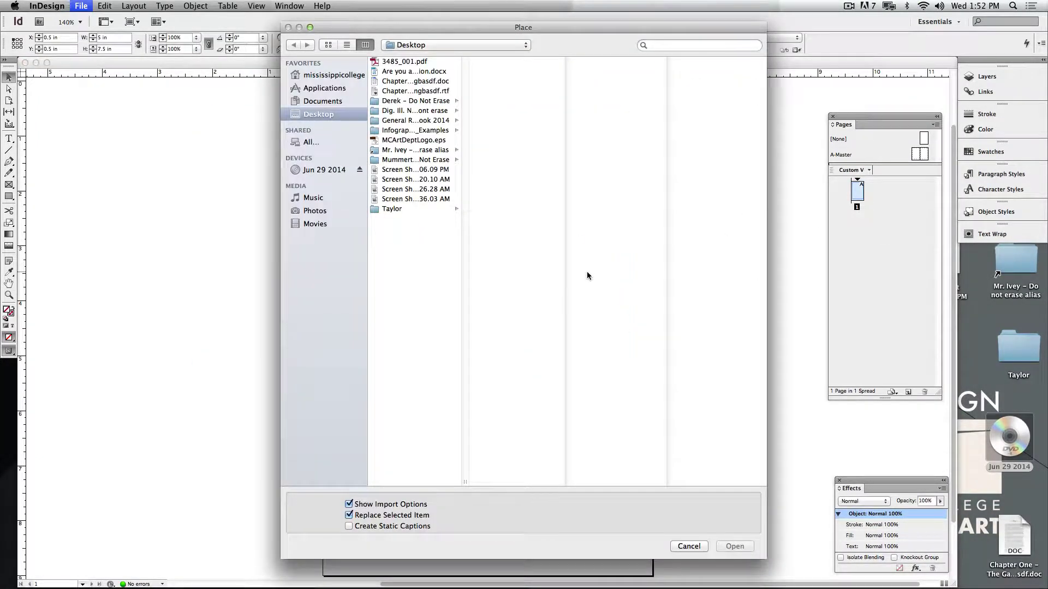
pyautogui.click(314, 170)
pyautogui.click(396, 73)
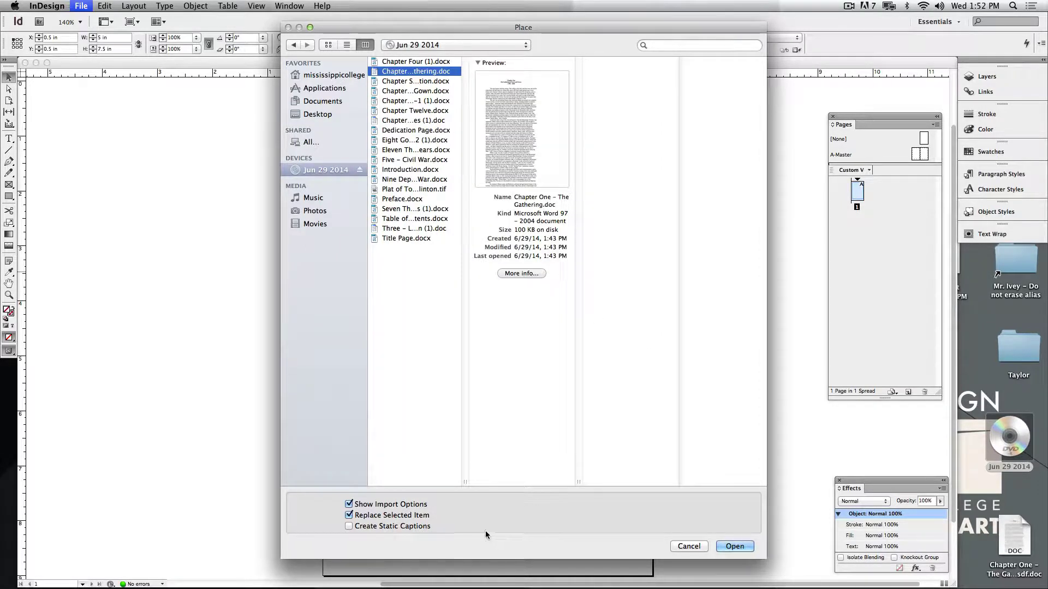
pyautogui.moveTo(464, 484); pyautogui.dragTo(566, 482)
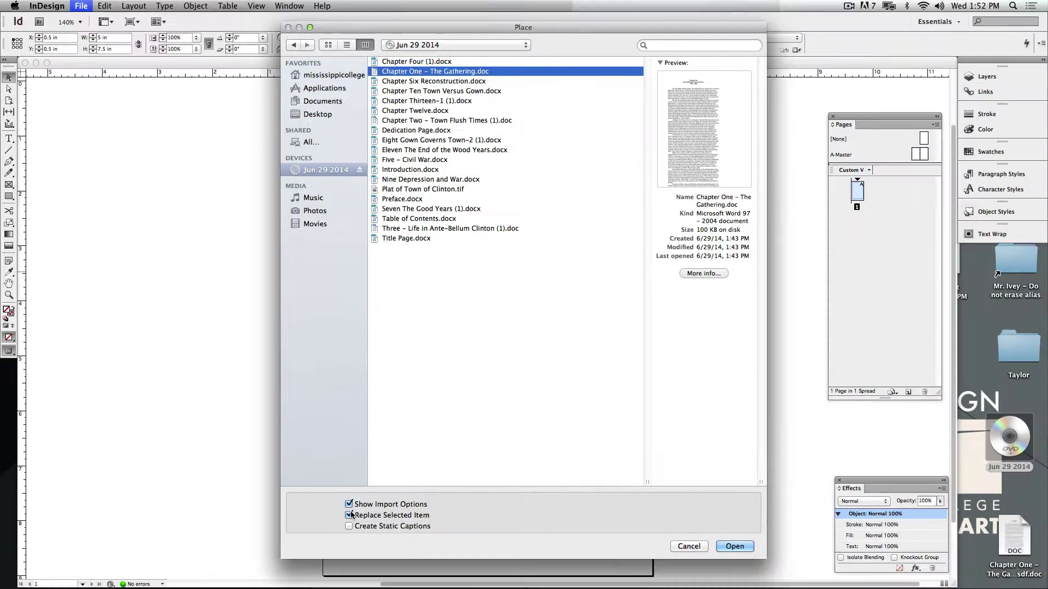
pyautogui.click(736, 546)
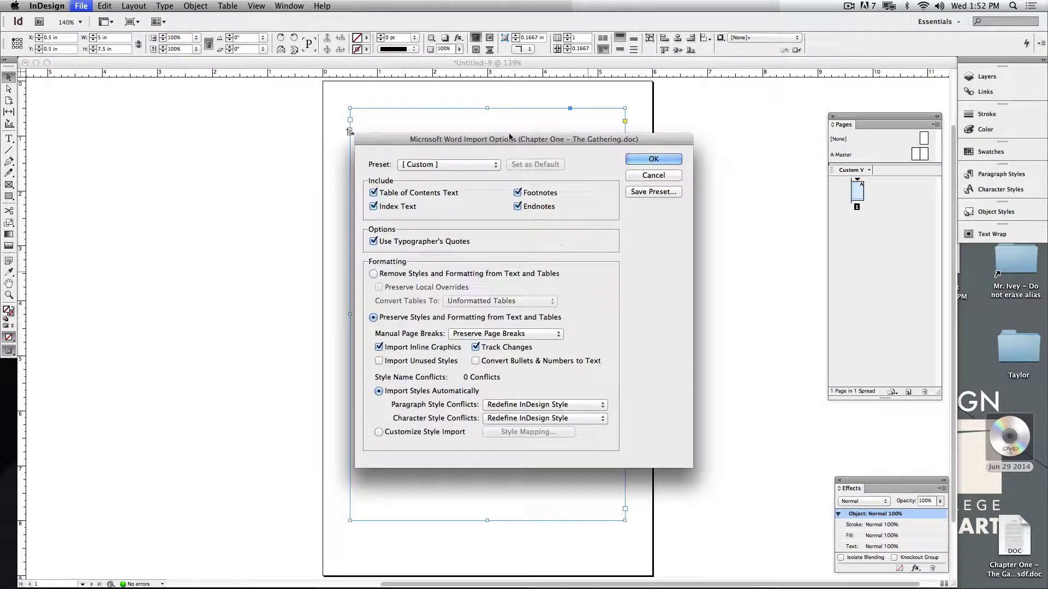
# - Set paragraph and character style conflicts to Use InDesign Style Definition and import the Word chapter
pyautogui.moveTo(518, 246); pyautogui.dragTo(503, 211)
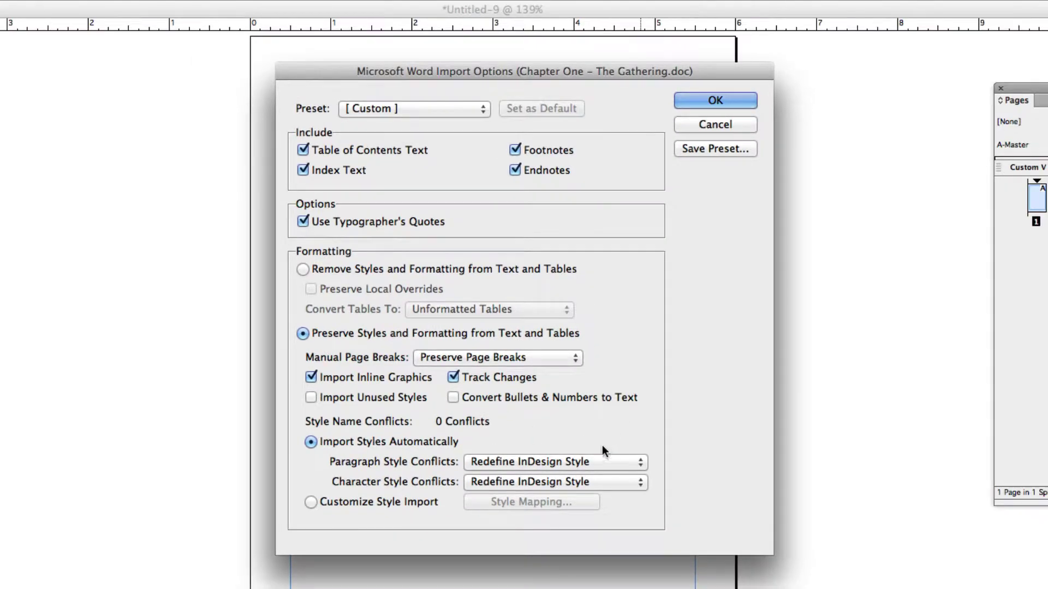
pyautogui.click(595, 470)
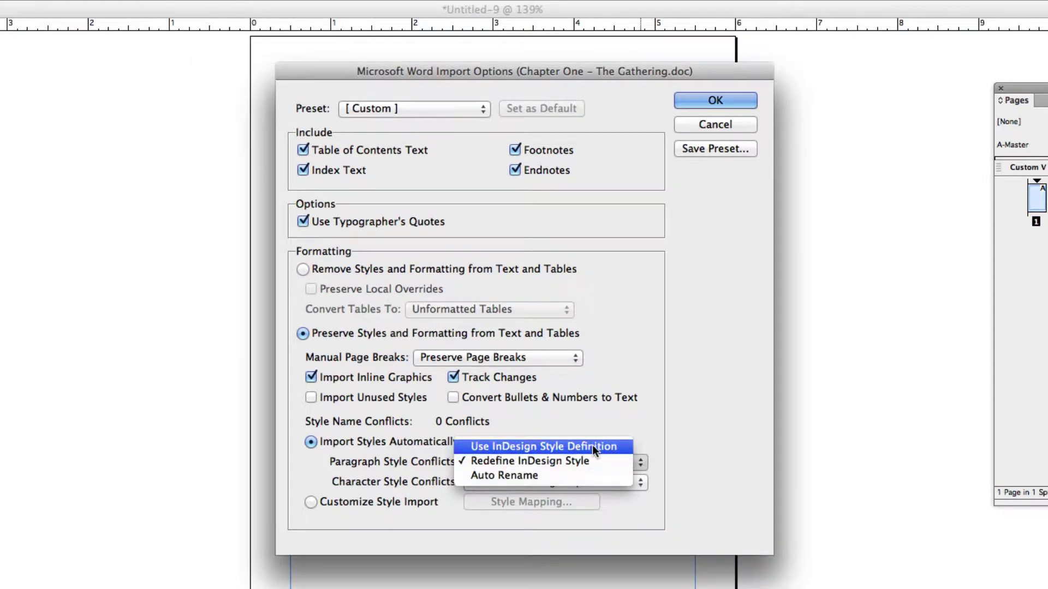
pyautogui.click(591, 446)
pyautogui.click(588, 480)
pyautogui.click(635, 464)
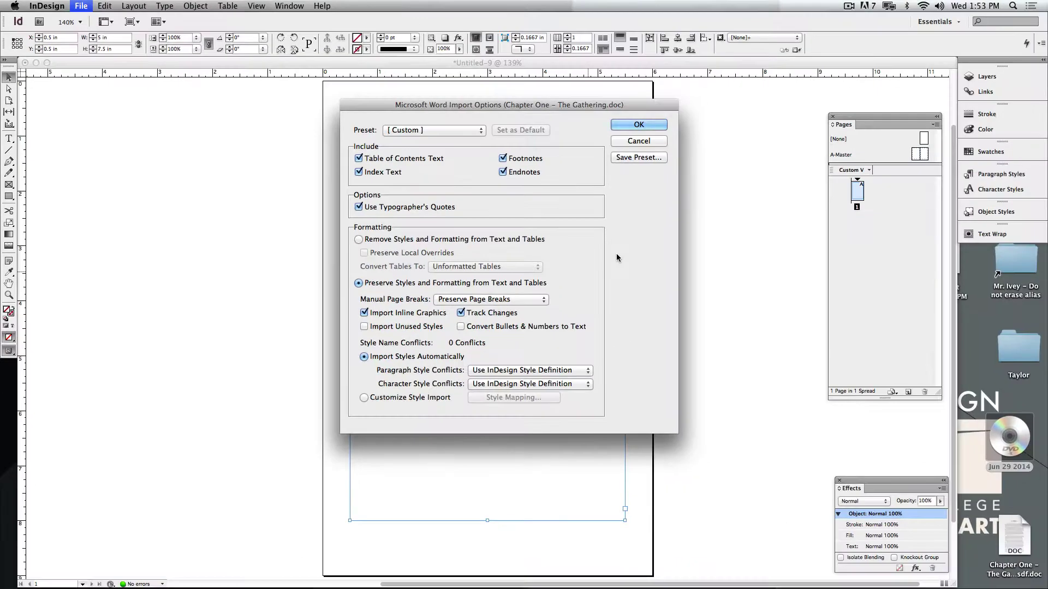
pyautogui.click(639, 125)
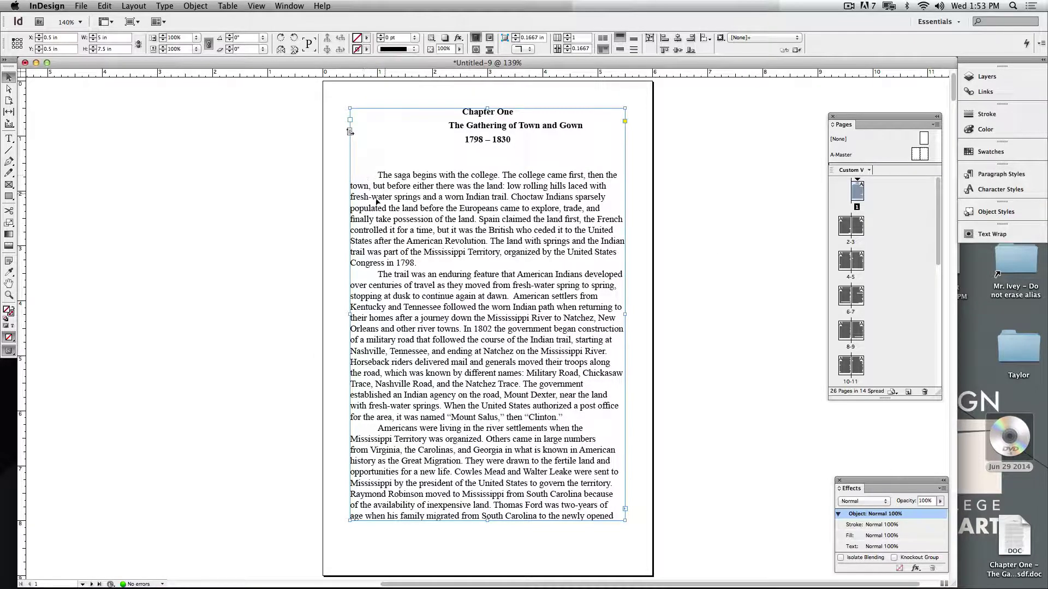
# - Examine how the placed chapter text flows through the spreads from page 1 to the last page
pyautogui.scroll(-12, 381, 266)
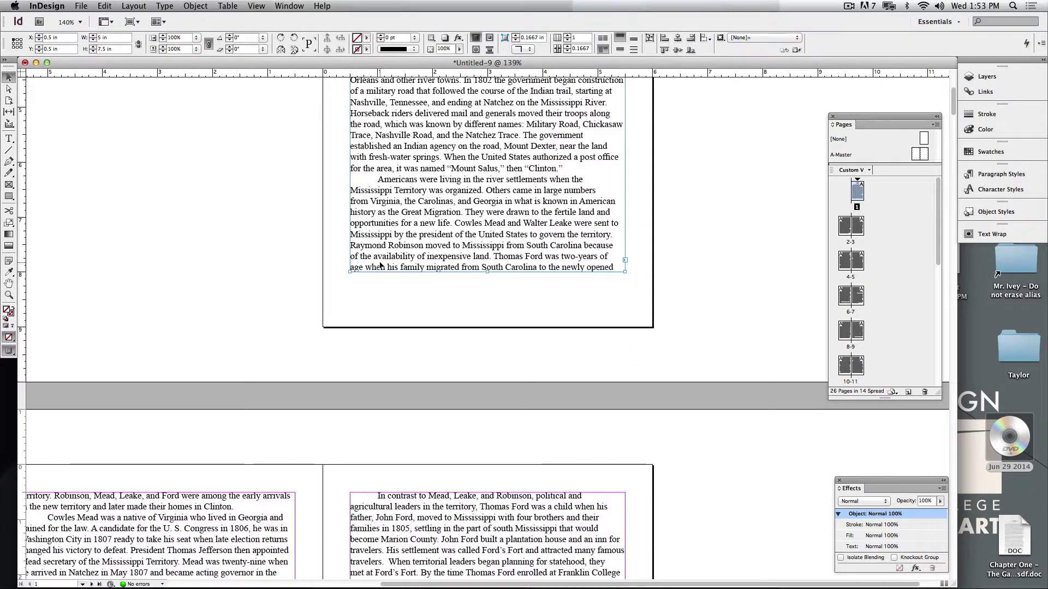
pyautogui.hscroll(-5, 380, 263)
pyautogui.scroll(-6, 380, 264)
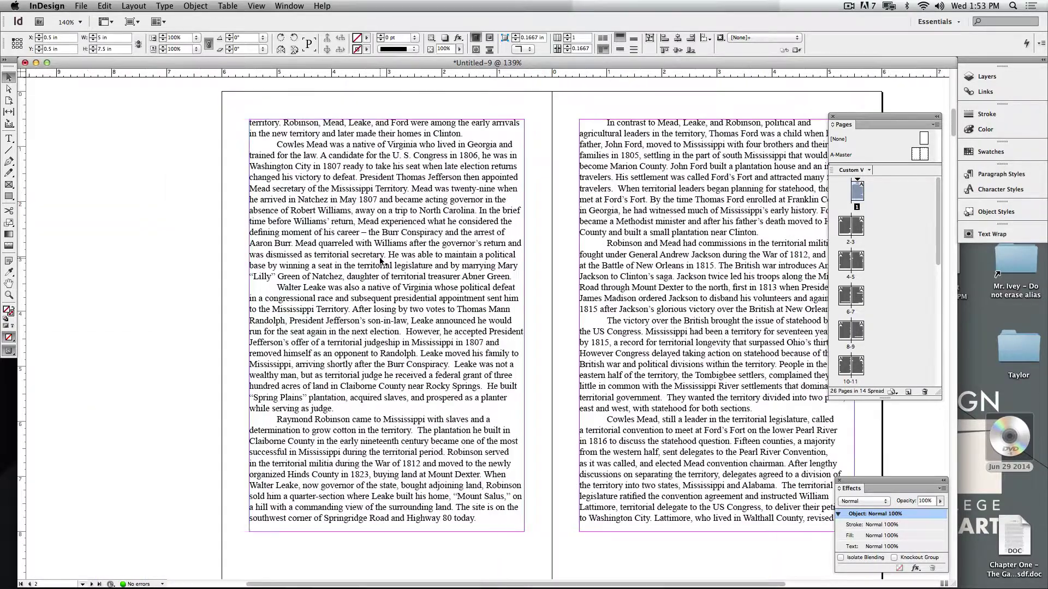
pyautogui.scroll(-2, 380, 259)
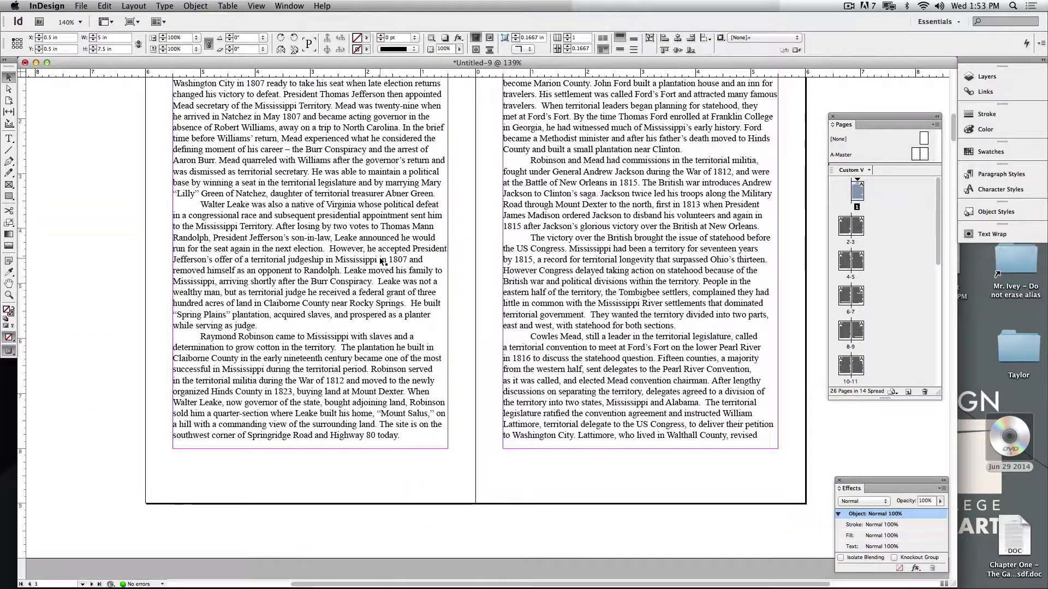
pyautogui.scroll(-15, 404, 260)
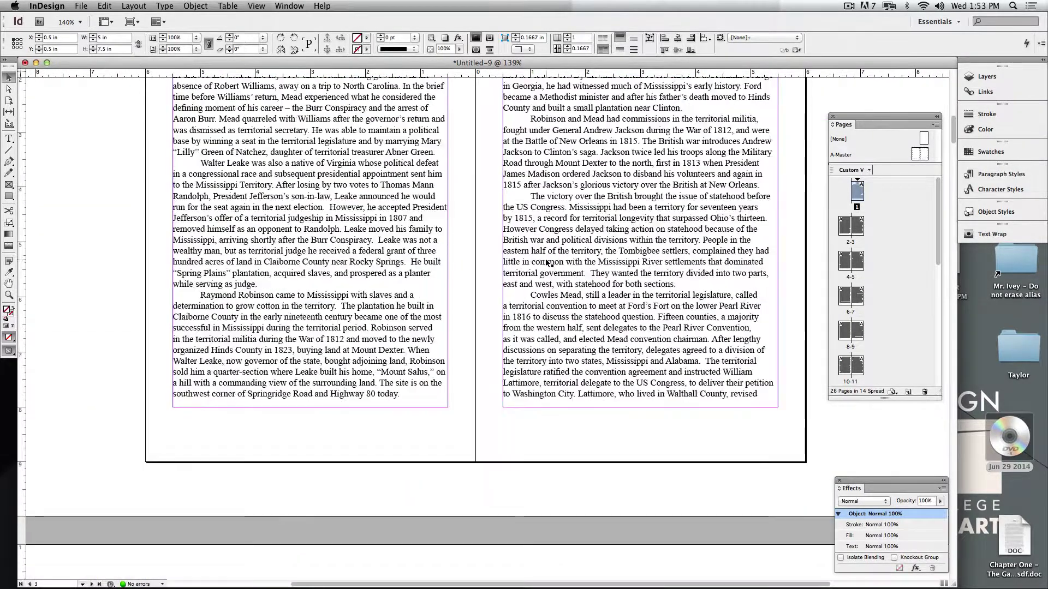
pyautogui.scroll(-5, 546, 263)
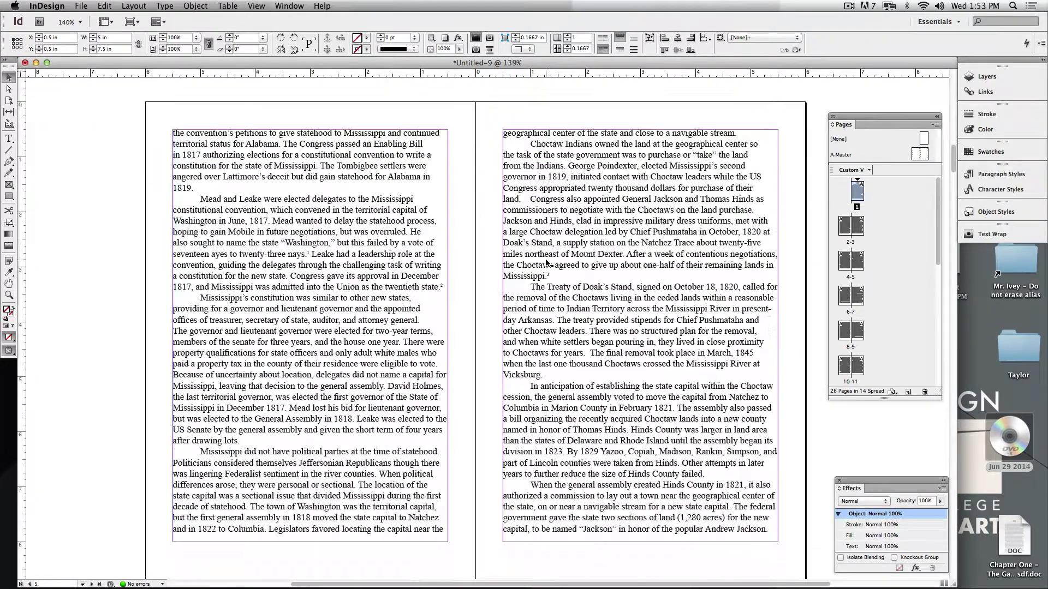
pyautogui.scroll(-2, 545, 263)
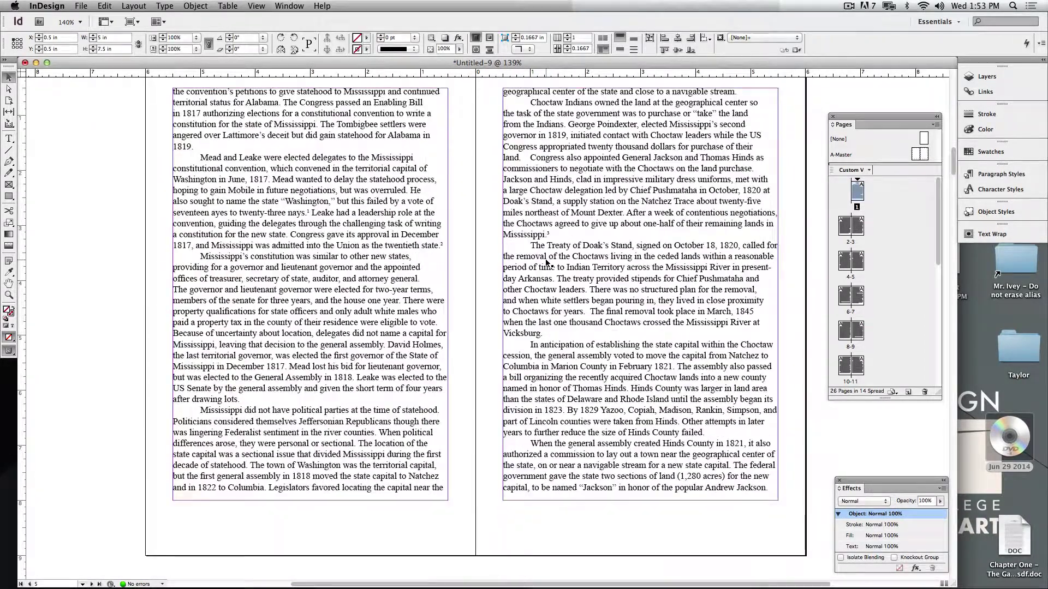
pyautogui.scroll(-20, 546, 263)
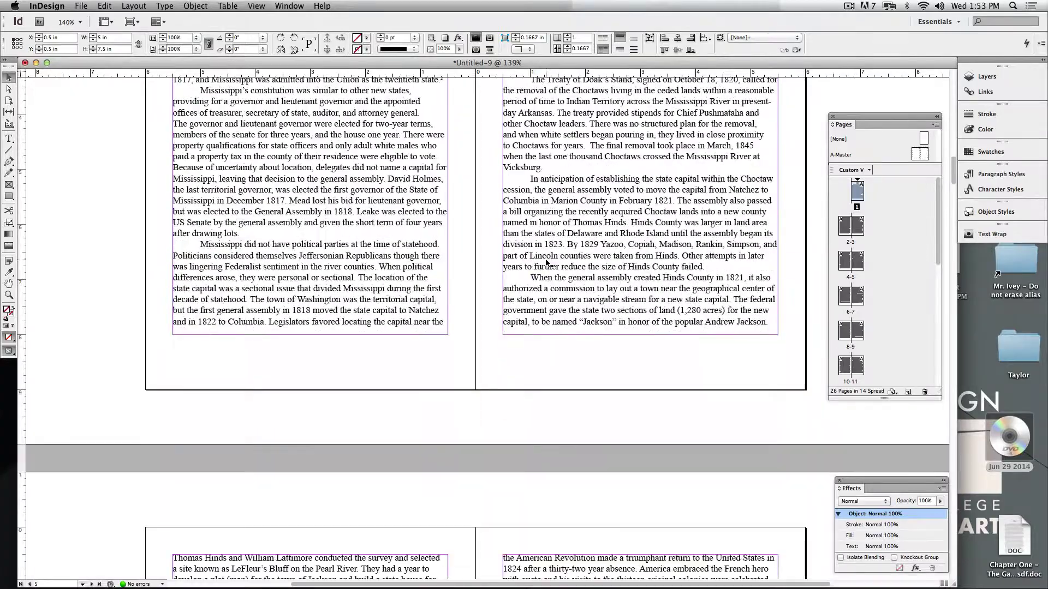
pyautogui.scroll(-6, 545, 263)
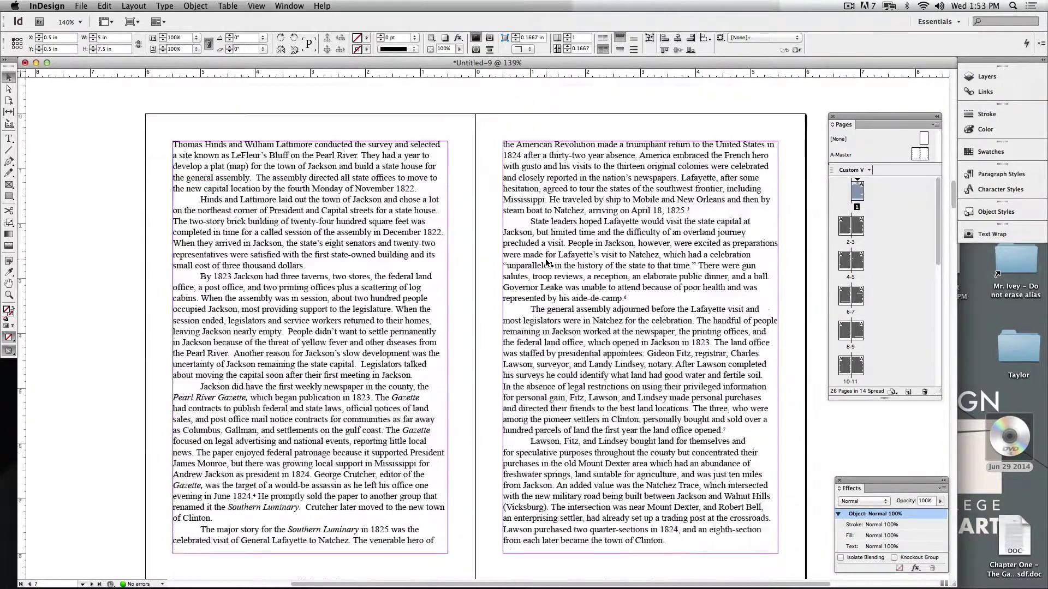
pyautogui.click(339, 367)
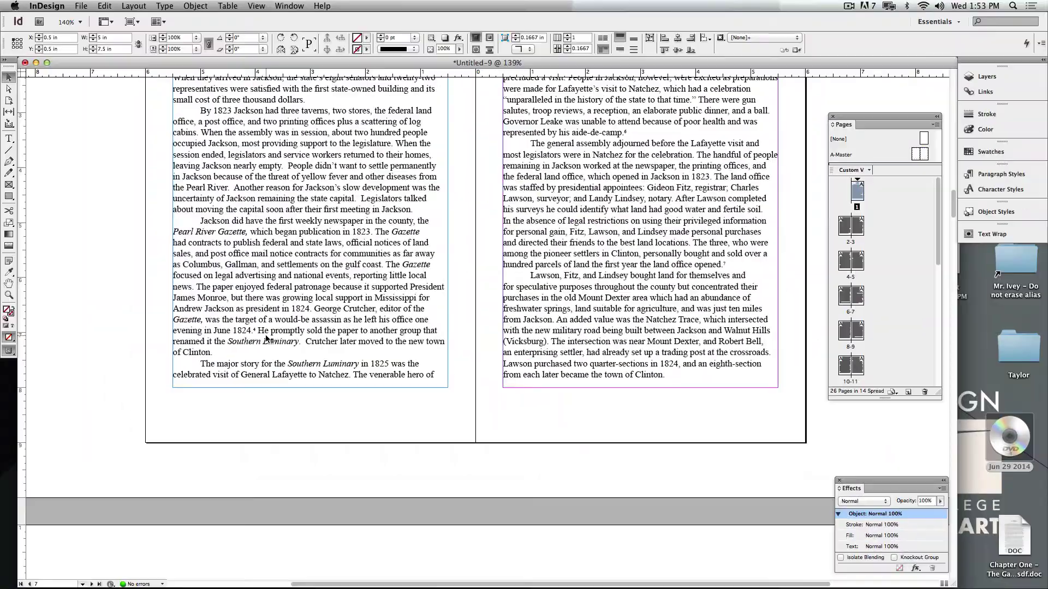
pyautogui.scroll(-20, 266, 339)
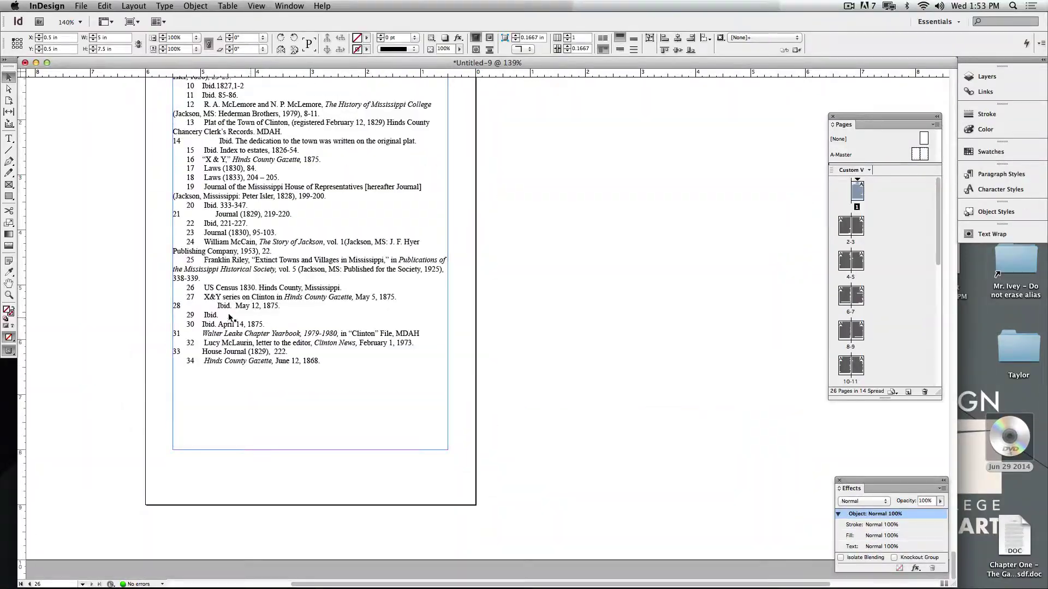
# - Review the endnotes on the chapter's last pages and return to the opening page
pyautogui.scroll(8, 214, 304)
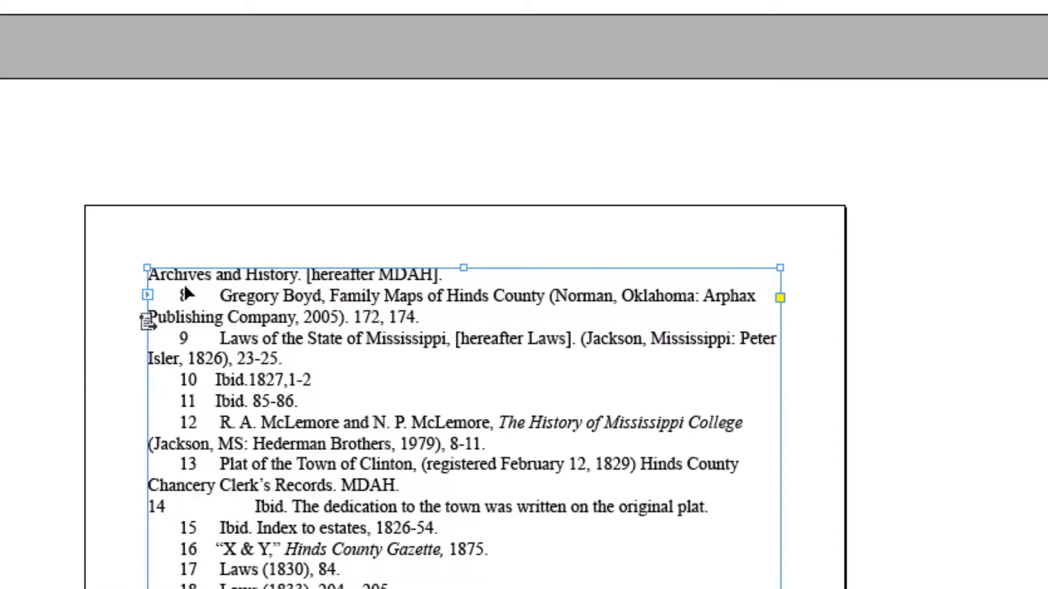
pyautogui.scroll(2, 191, 299)
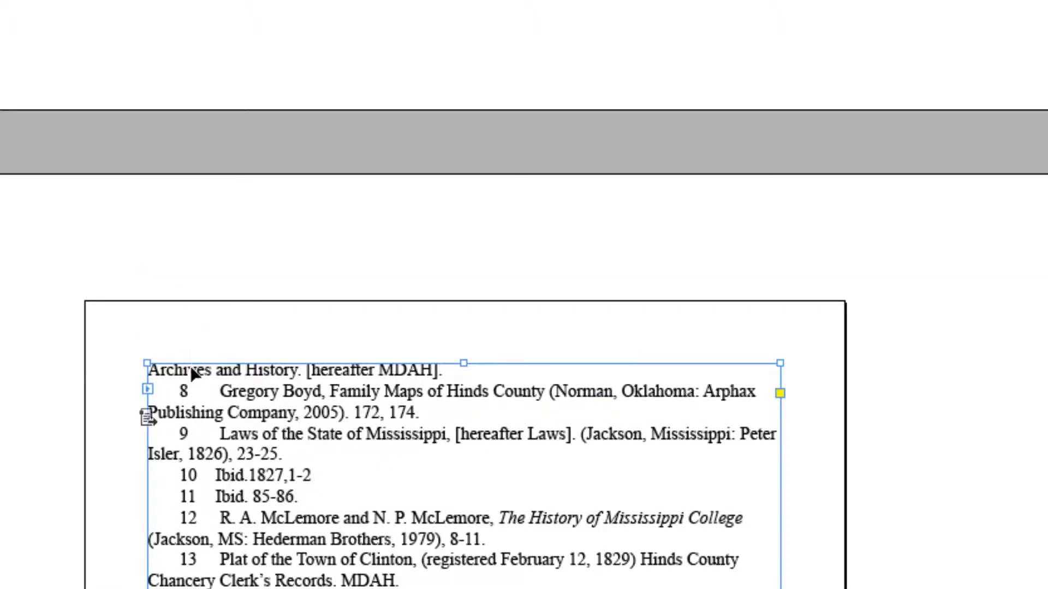
pyautogui.scroll(-5, 196, 412)
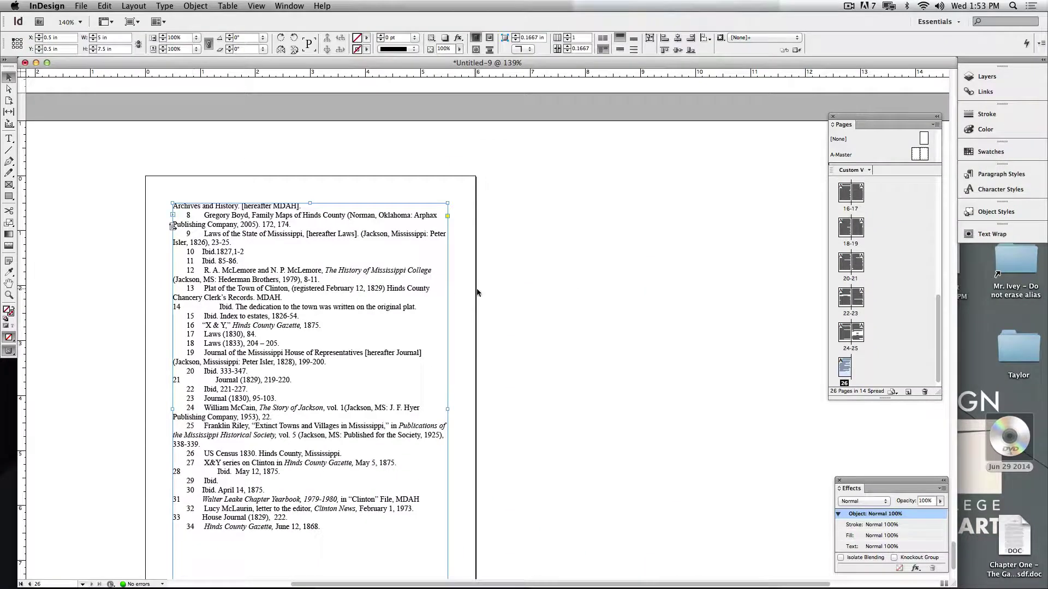
pyautogui.scroll(7, 517, 293)
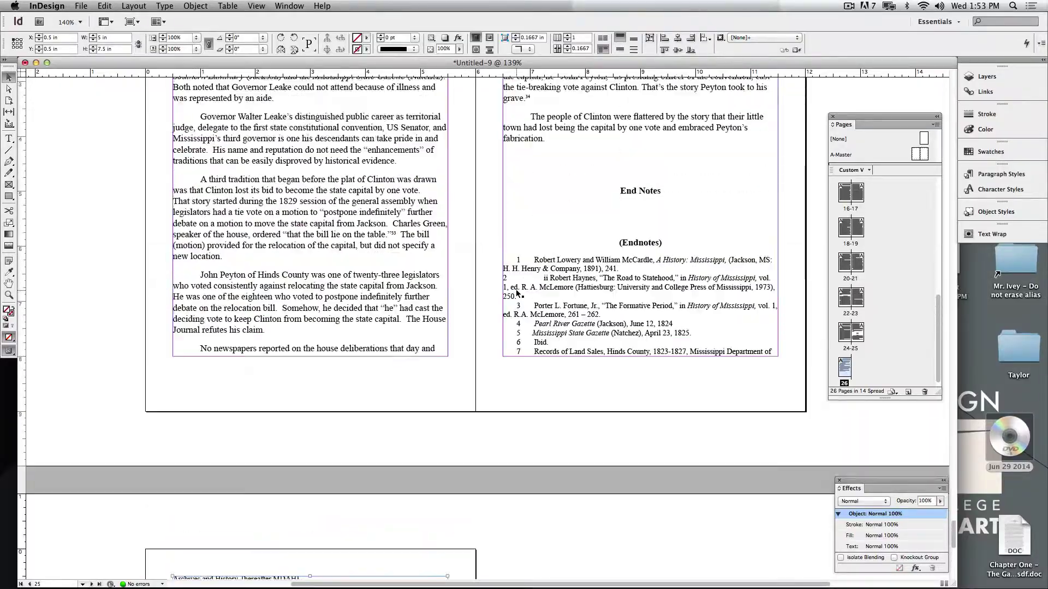
pyautogui.scroll(9, 516, 293)
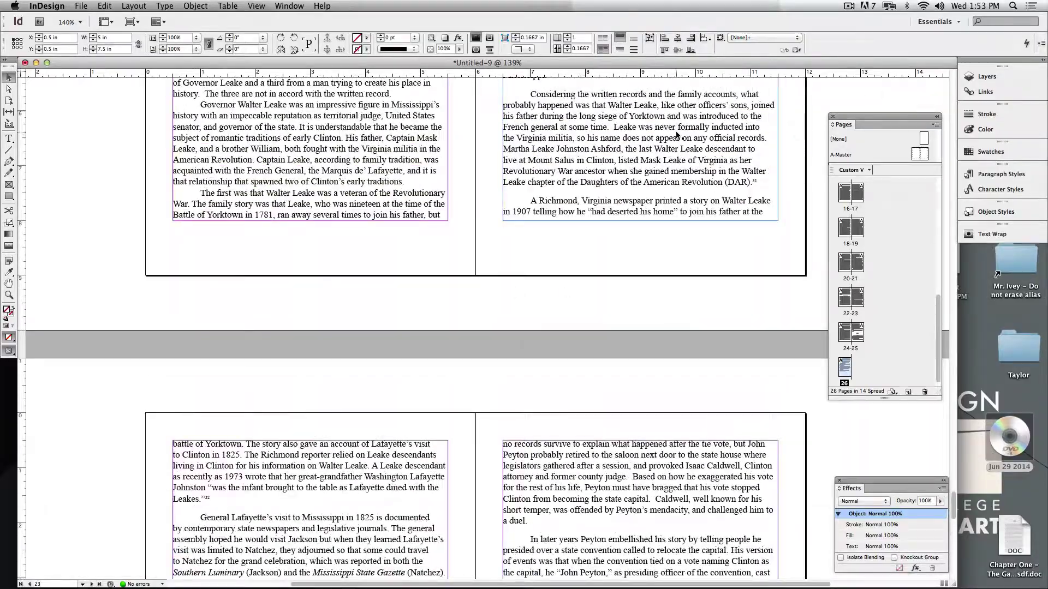
pyautogui.scroll(20, 677, 134)
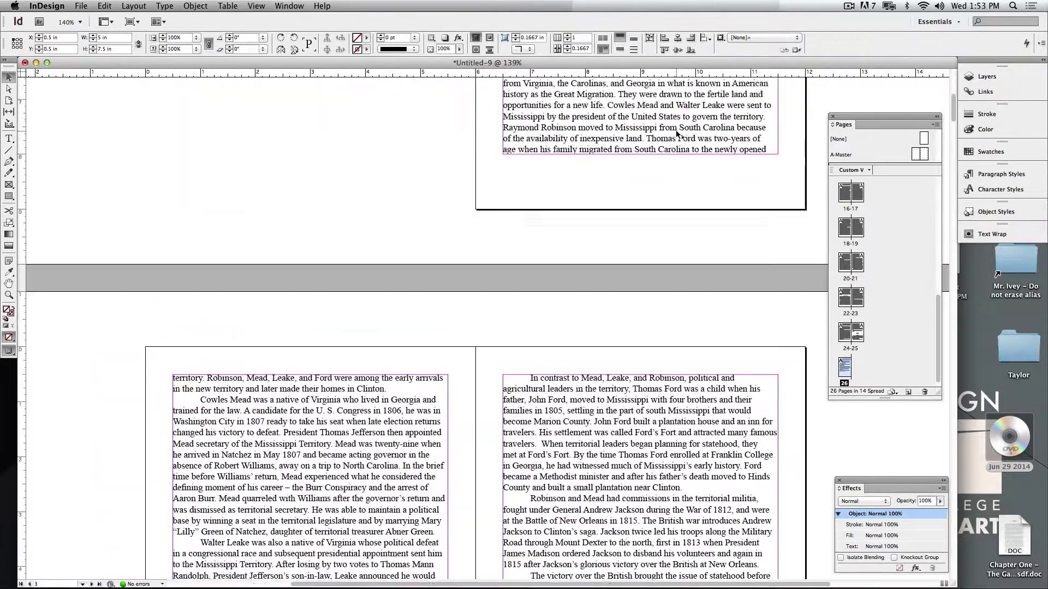
pyautogui.scroll(10, 675, 131)
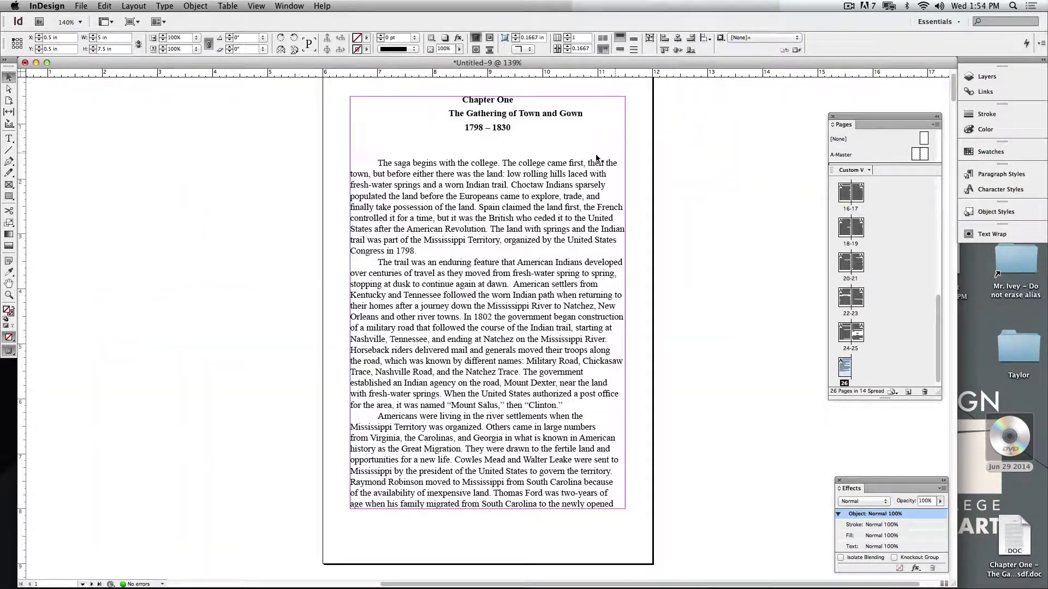
# - Show the paragraph styles, move the Pages panel clear of them, and deselect the page 1 text frame
pyautogui.click(596, 159)
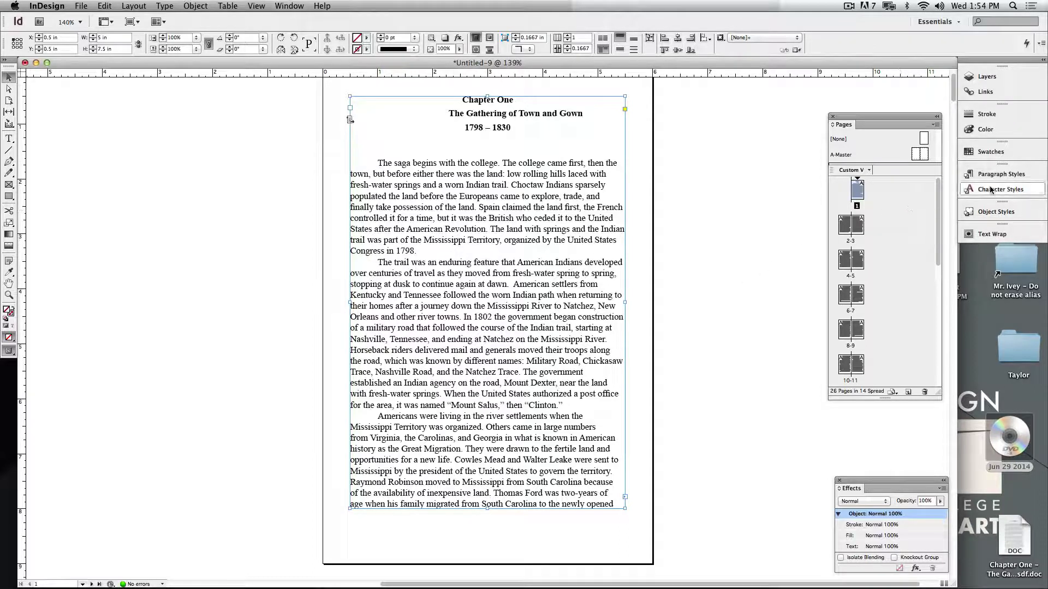
pyautogui.click(1001, 174)
pyautogui.click(857, 120)
pyautogui.moveTo(857, 120); pyautogui.dragTo(694, 134)
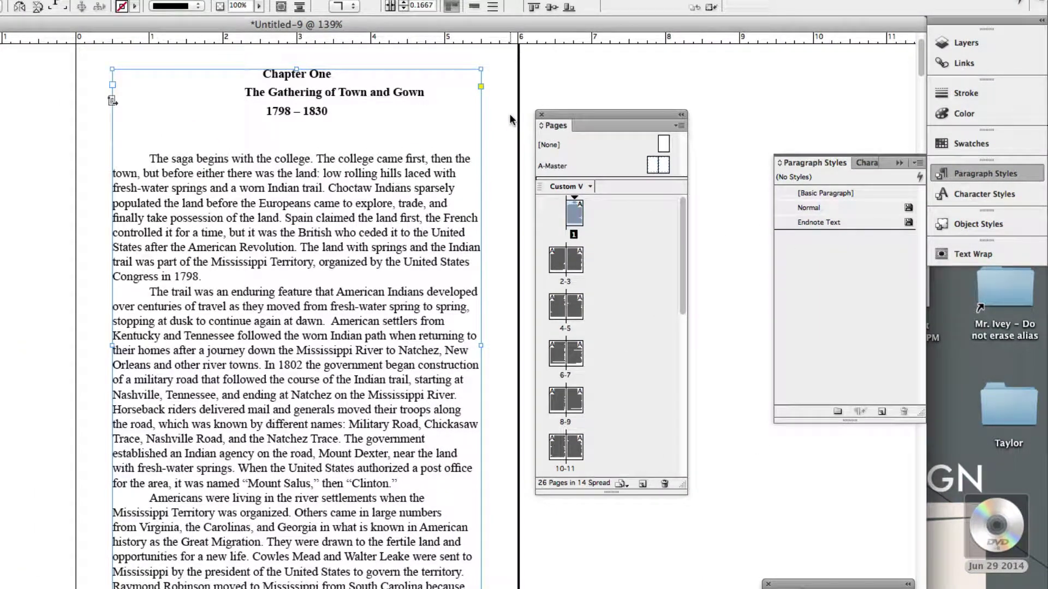
pyautogui.click(511, 140)
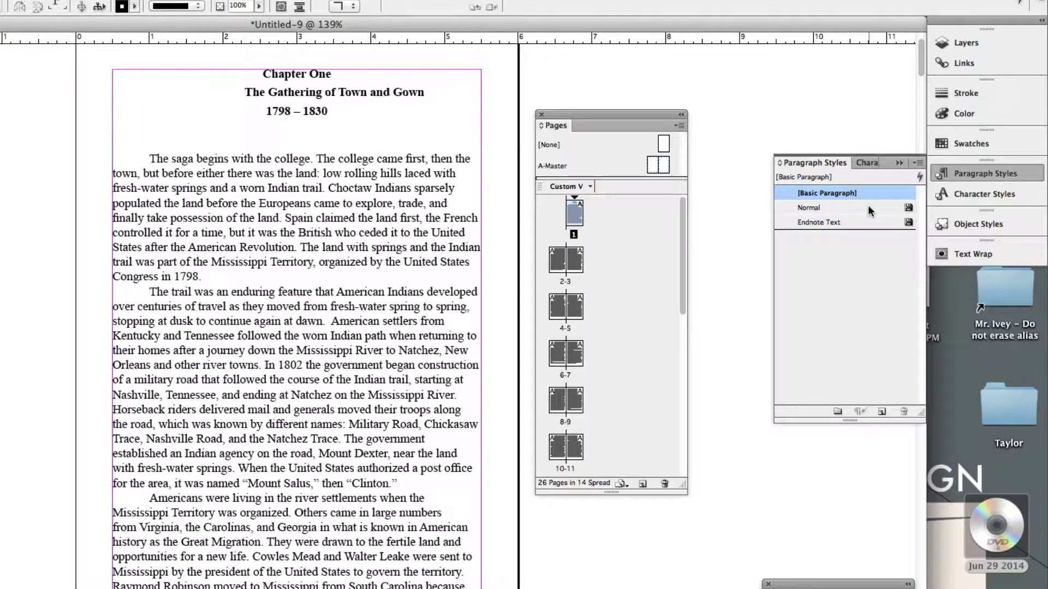
# - Open the Normal paragraph style for editing and set its font size to 11 pt
pyautogui.doubleClick(850, 206)
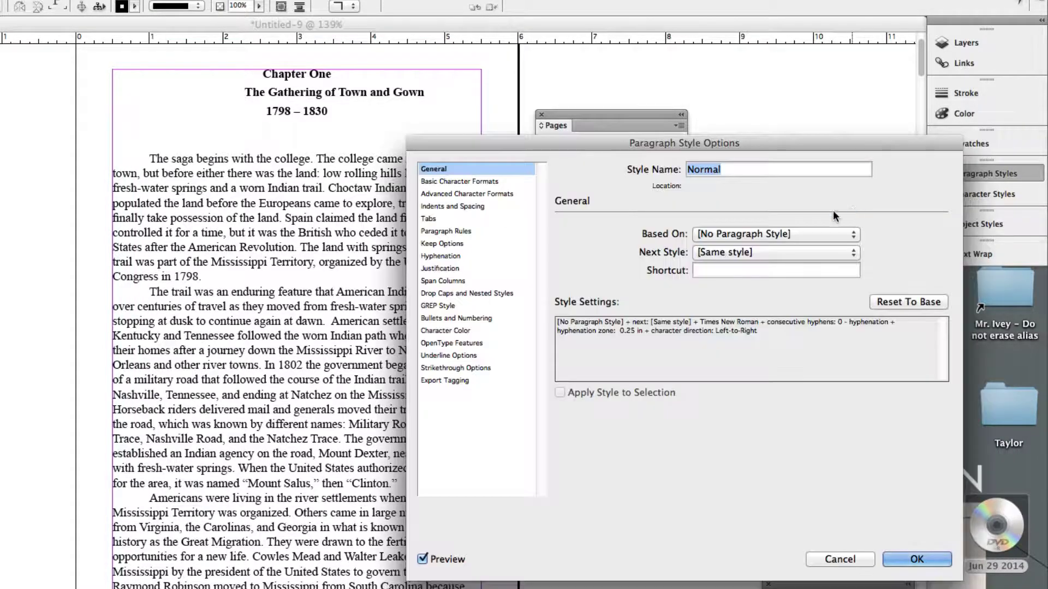
pyautogui.moveTo(716, 149); pyautogui.dragTo(739, 75)
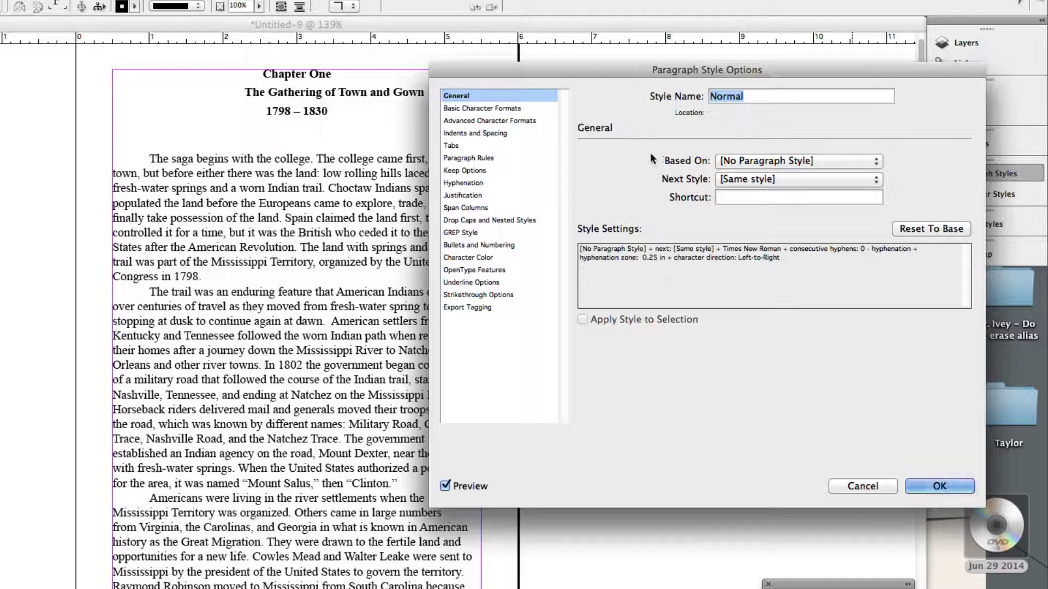
pyautogui.click(460, 108)
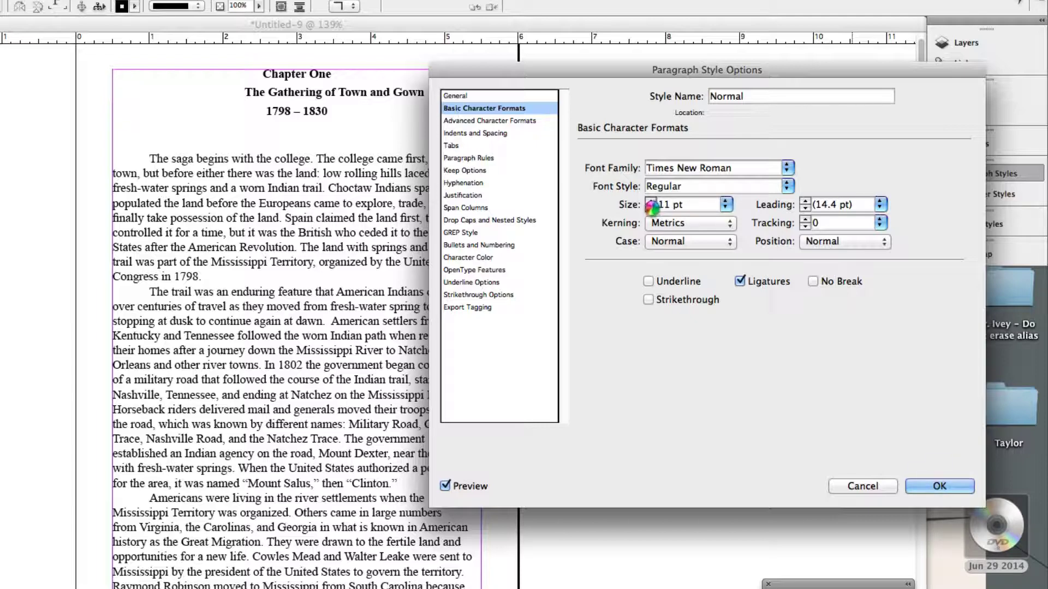
pyautogui.click(653, 207)
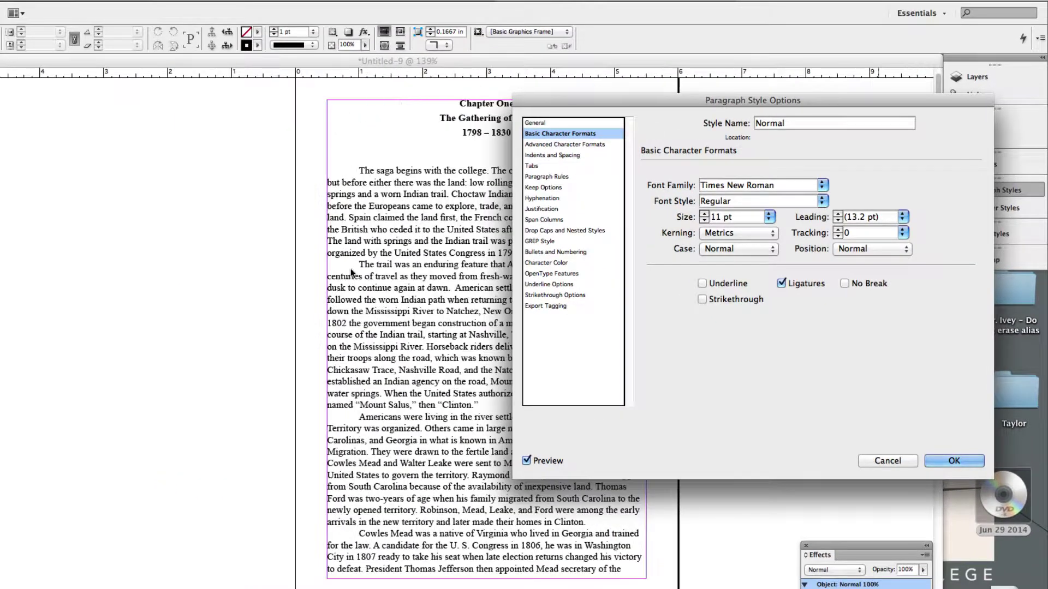
# - Set the Normal style's leading to 15 pt while previewing the page 1 text
pyautogui.scroll(-2, 398, 264)
pyautogui.hscroll(2, 398, 264)
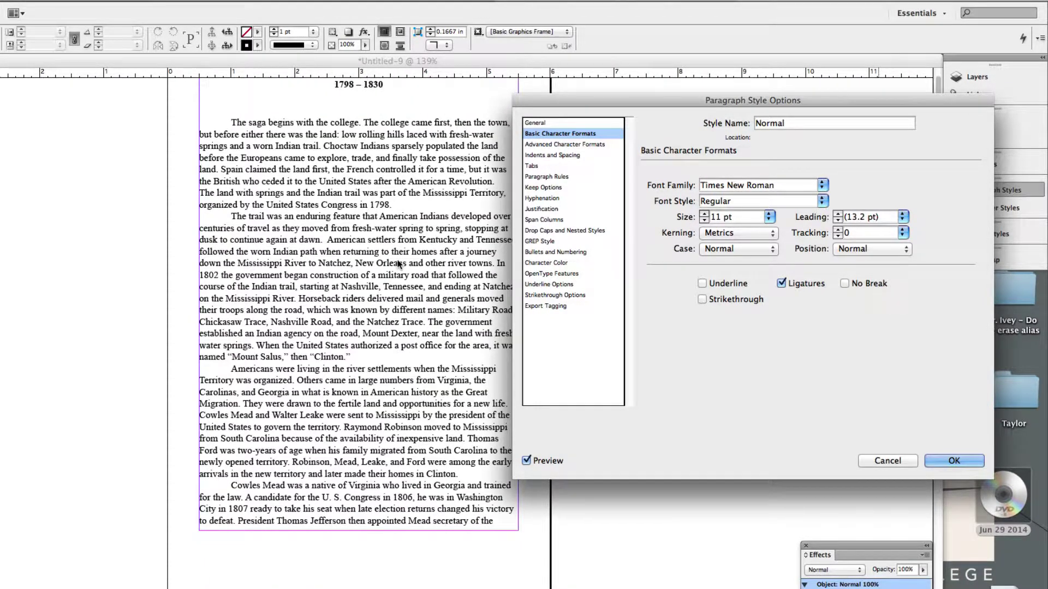
pyautogui.click(837, 214)
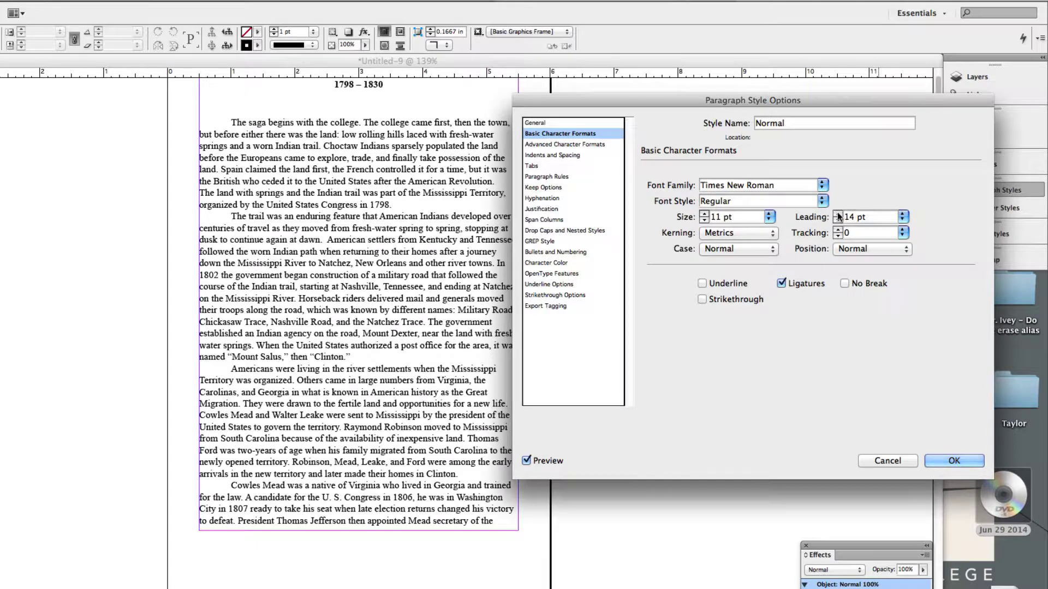
pyautogui.click(837, 214)
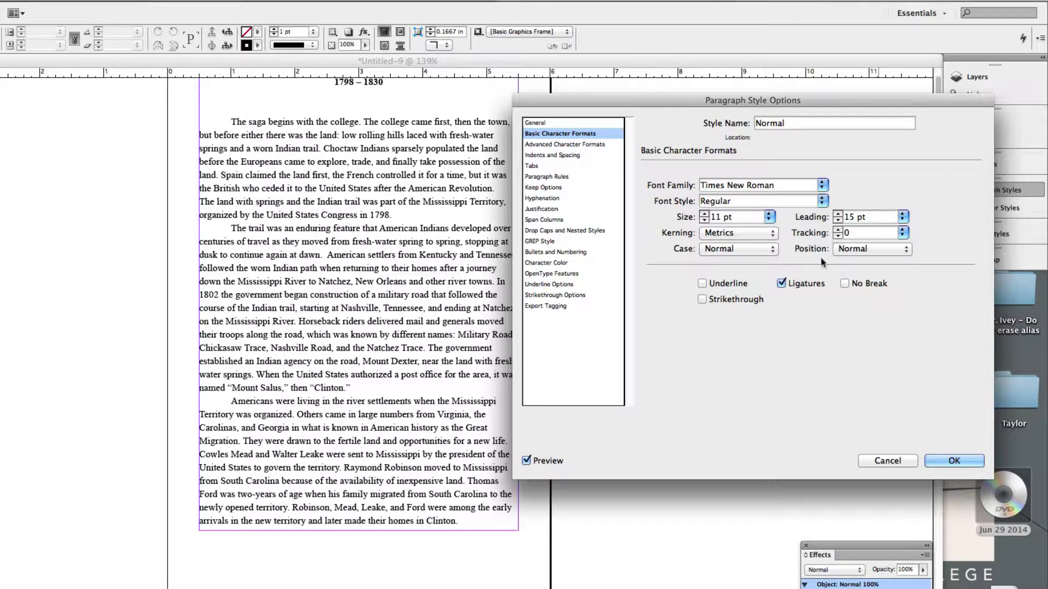
# - Review the body text on the following spreads with the Normal style's font size and leading previewed
pyautogui.scroll(-10, 347, 322)
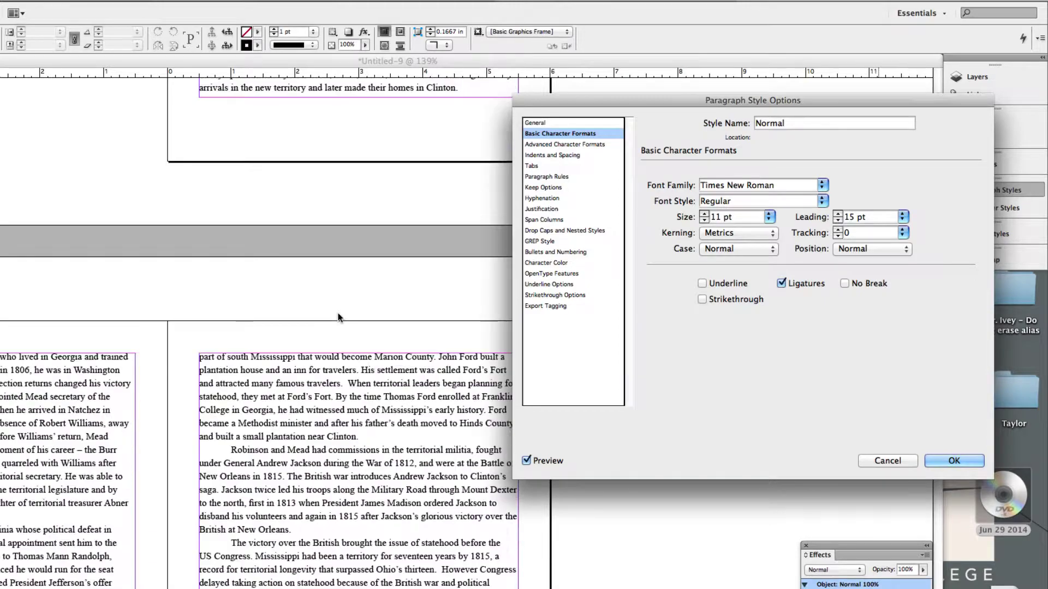
pyautogui.scroll(-5, 338, 315)
pyautogui.hscroll(-3, 339, 315)
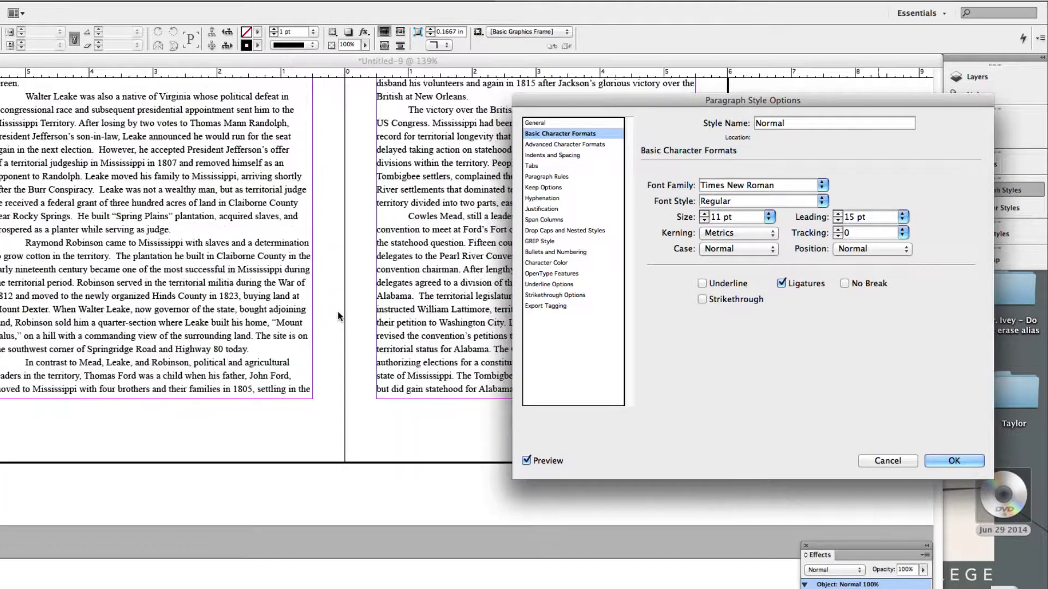
pyautogui.scroll(-10, 338, 315)
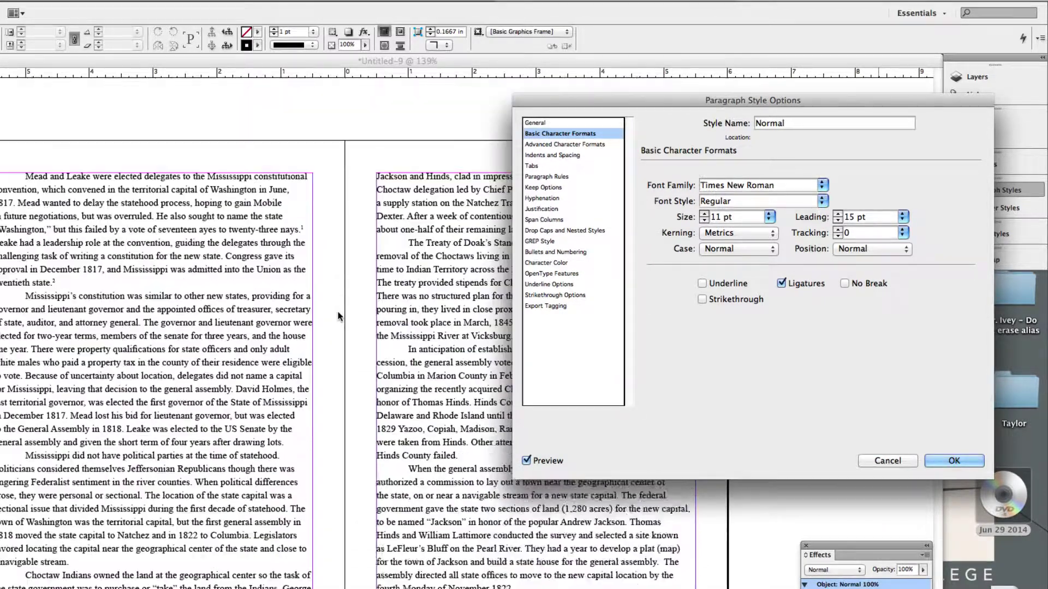
pyautogui.scroll(-15, 338, 316)
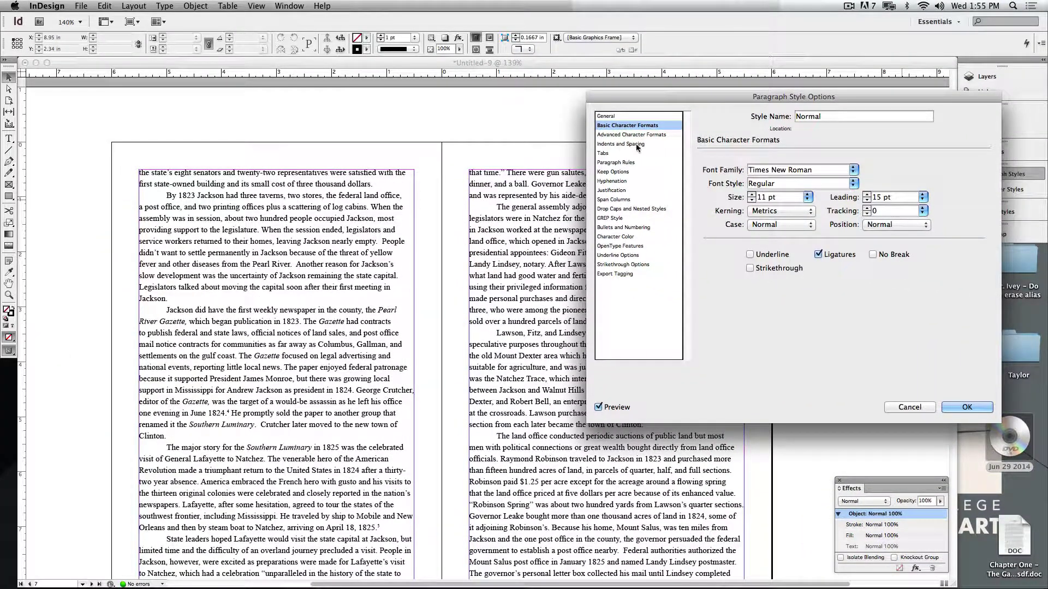
# - Examine the Normal style's indent, tab and paragraph rule settings, and accept the style's changes
pyautogui.click(627, 144)
pyautogui.moveTo(650, 96); pyautogui.dragTo(603, 108)
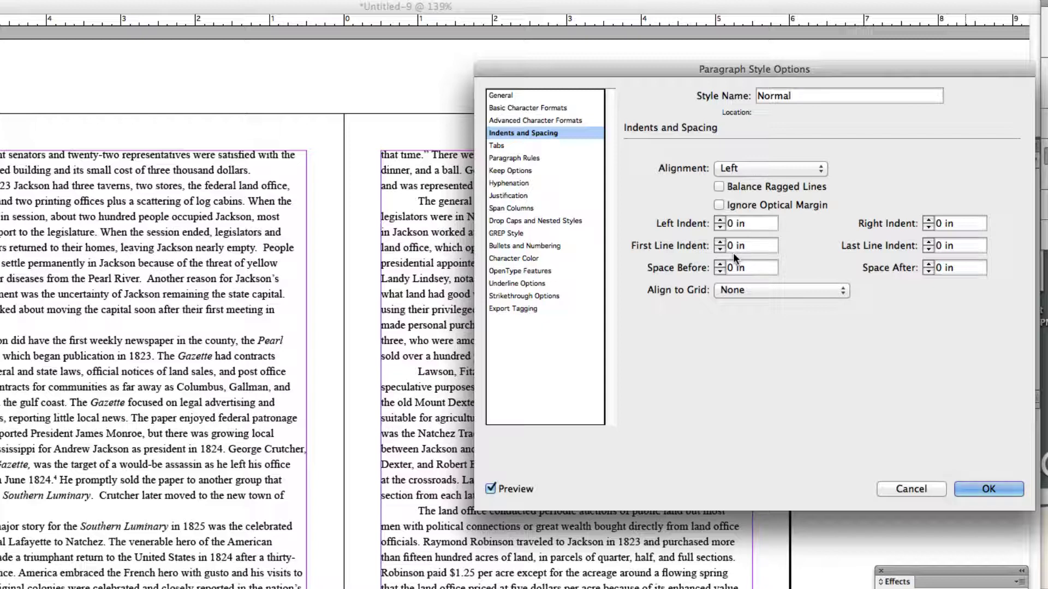
pyautogui.click(496, 147)
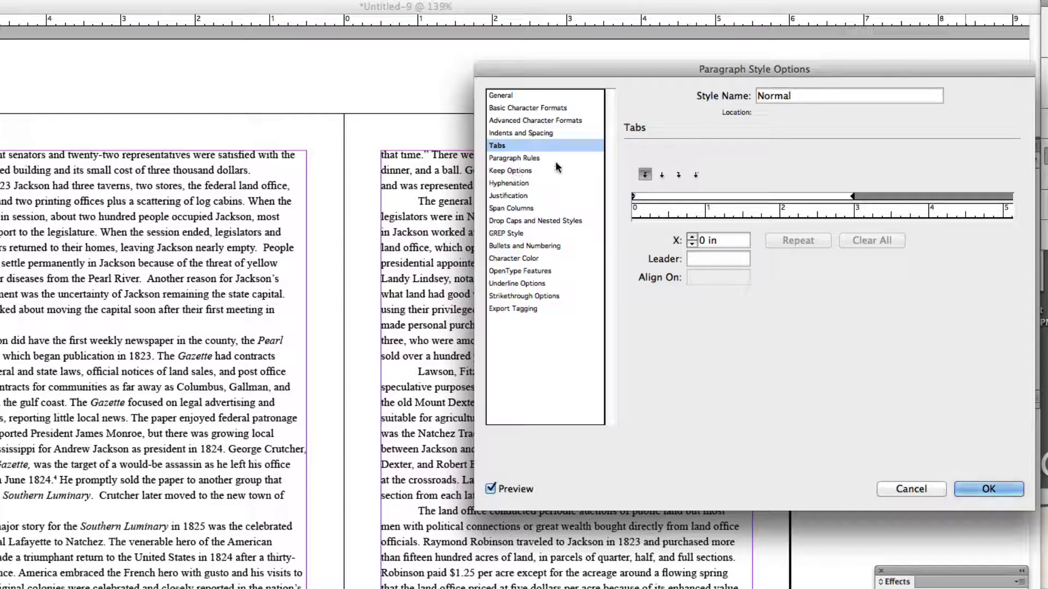
pyautogui.click(520, 158)
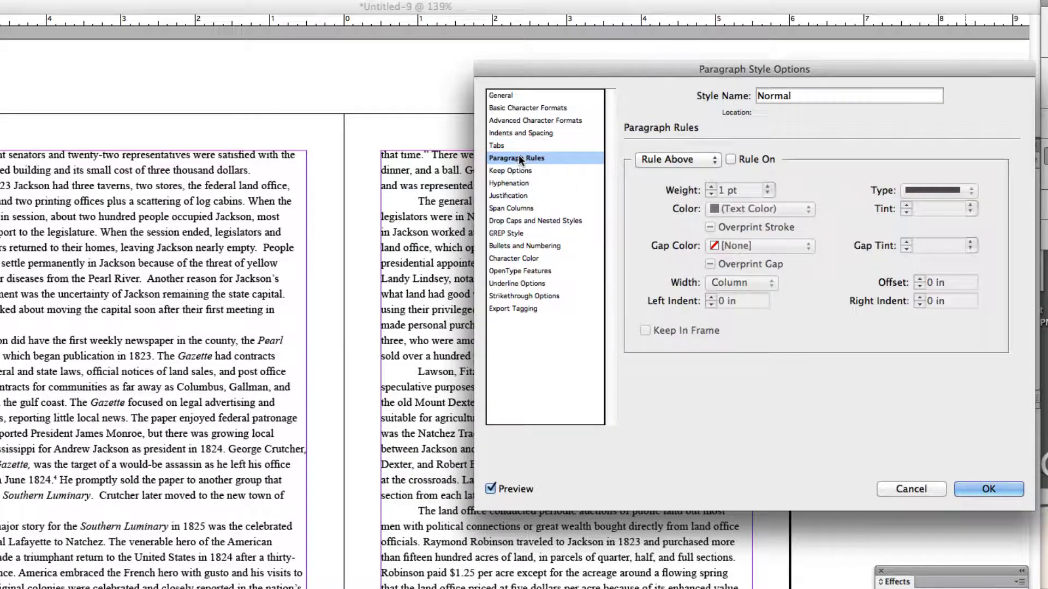
pyautogui.click(518, 146)
pyautogui.click(516, 134)
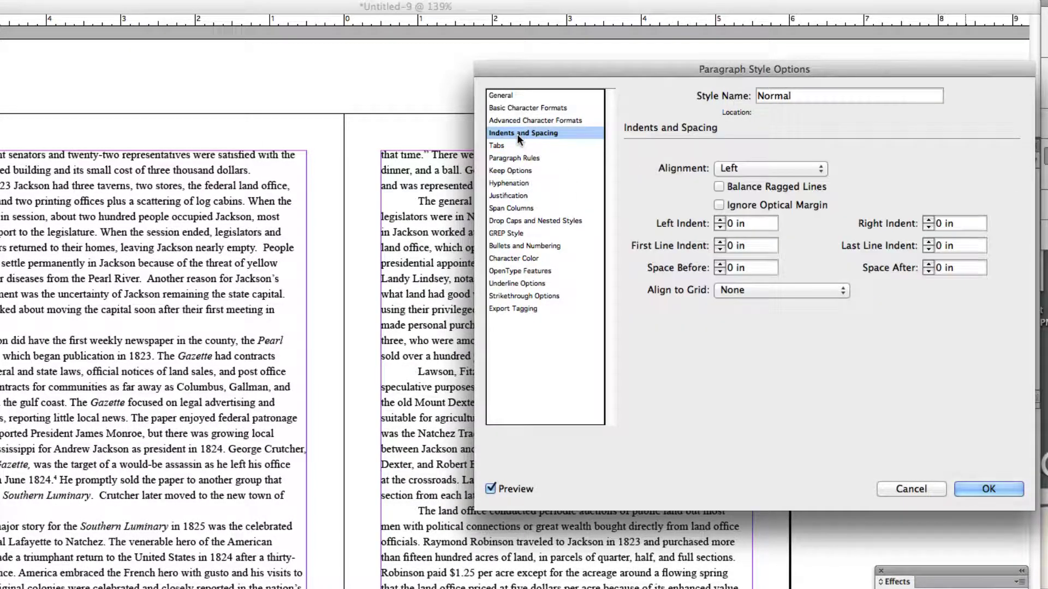
pyautogui.click(521, 145)
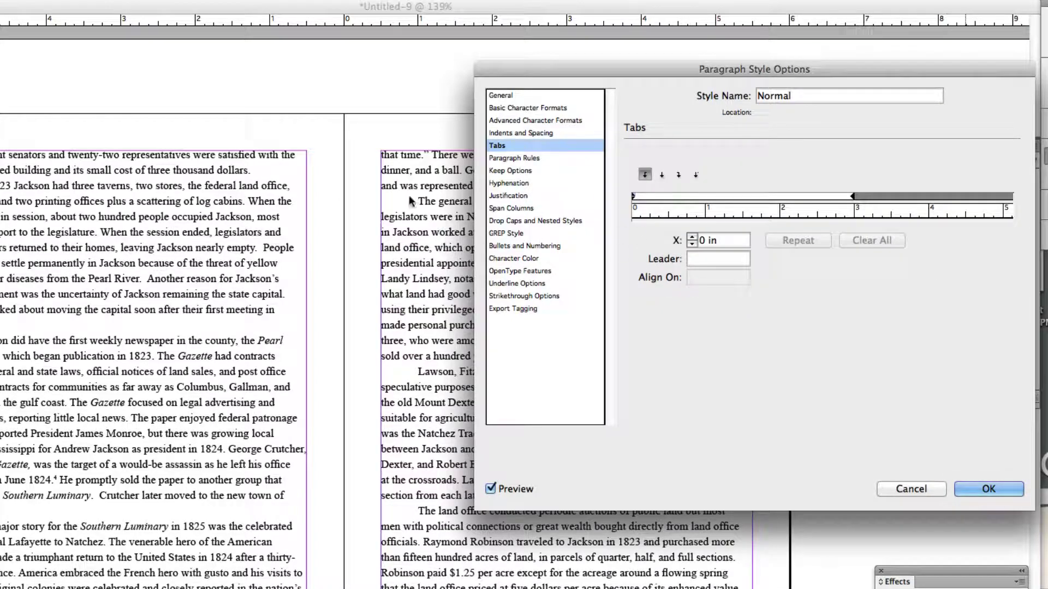
pyautogui.click(990, 489)
# - Return to page 1, place the text cursor in the first body paragraph, and select the entire chapter text
pyautogui.scroll(20, 641, 250)
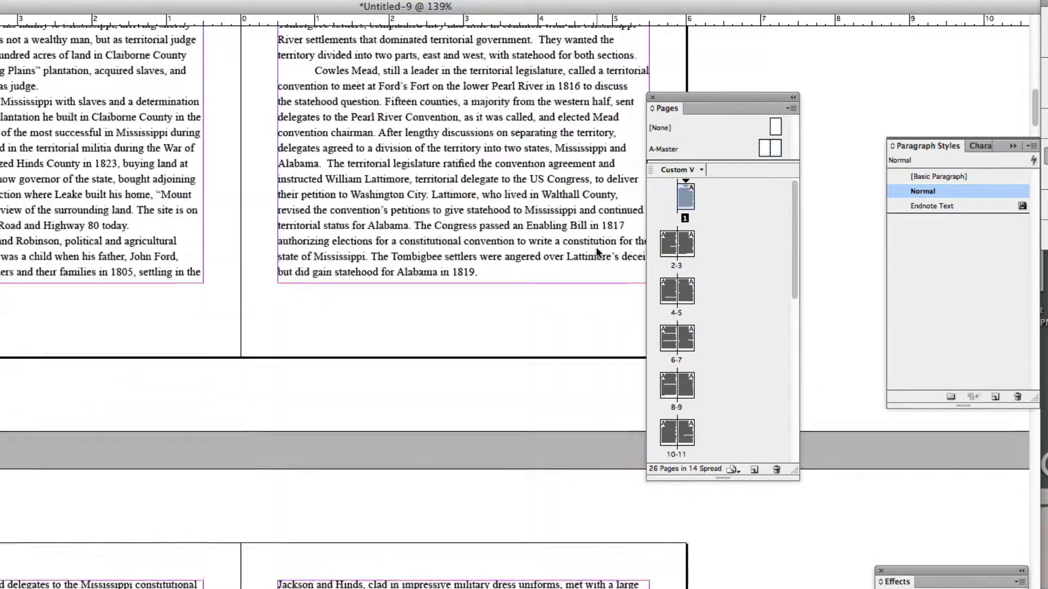
pyautogui.hscroll(3, 598, 252)
pyautogui.scroll(5, 598, 252)
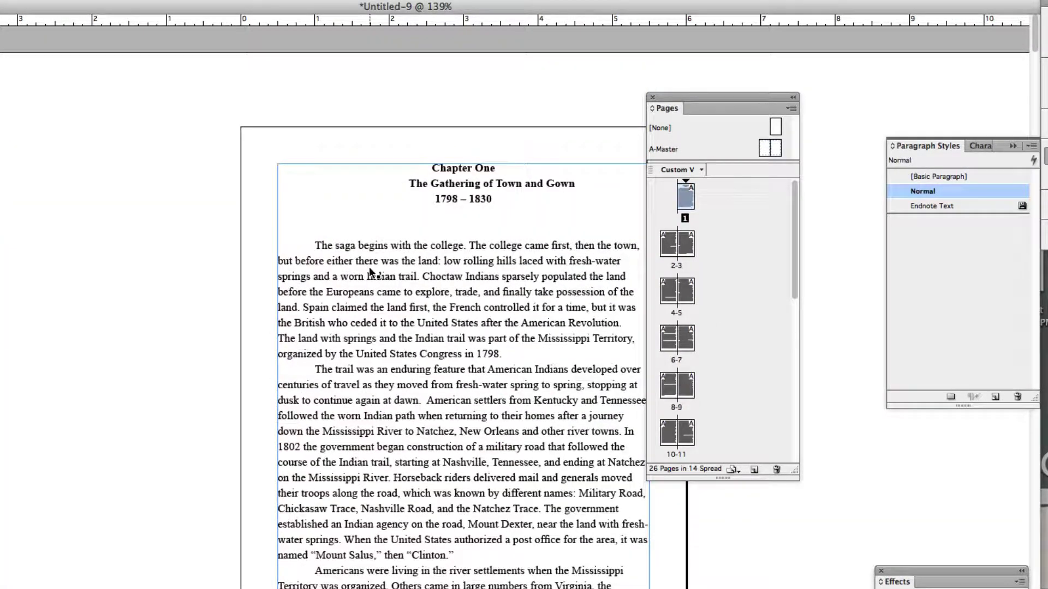
pyautogui.click(309, 251)
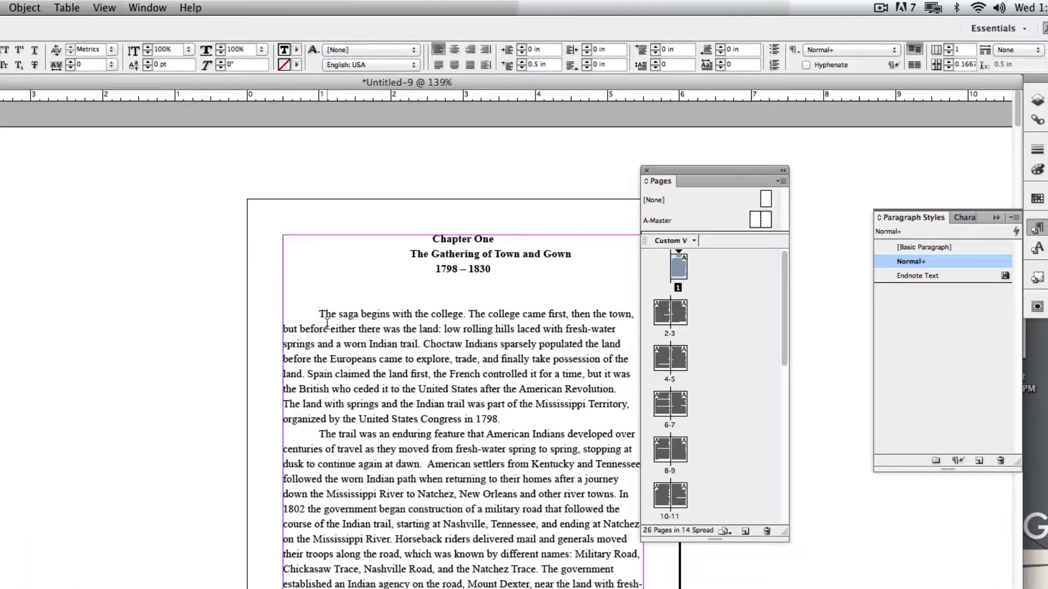
pyautogui.click(306, 317)
pyautogui.click(294, 311)
pyautogui.press('super+a')
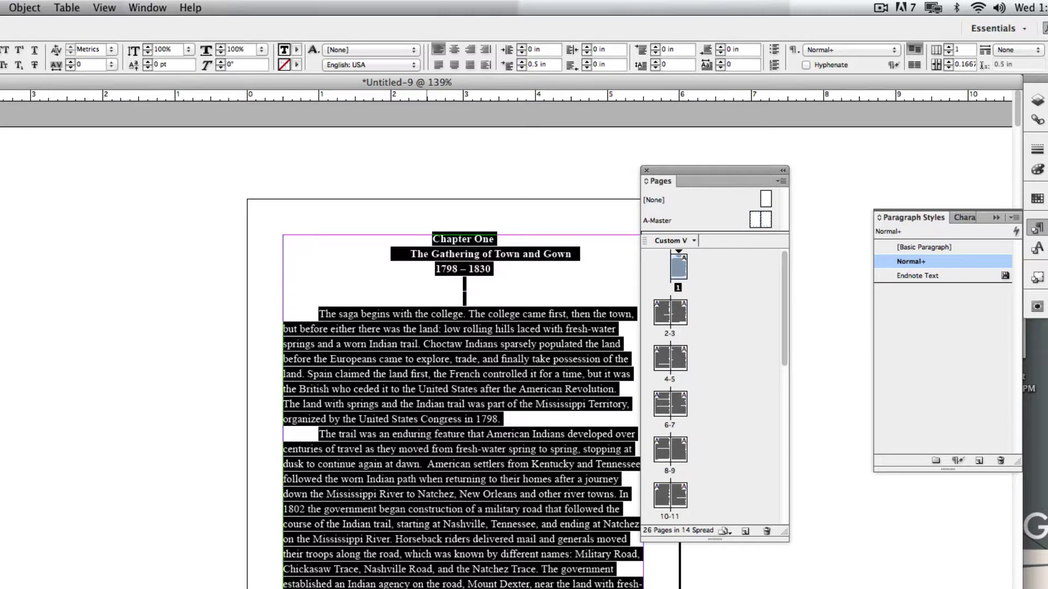
# - Limit the text selection to everything from the chapter's start up to just before the End Notes heading
pyautogui.scroll(-20, 279, 330)
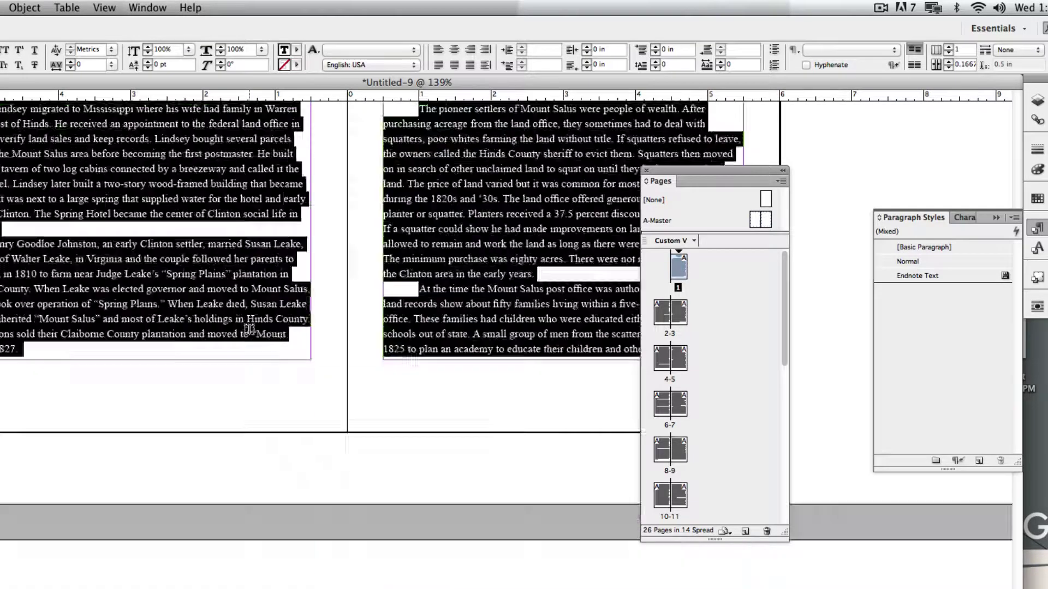
pyautogui.scroll(6, 249, 330)
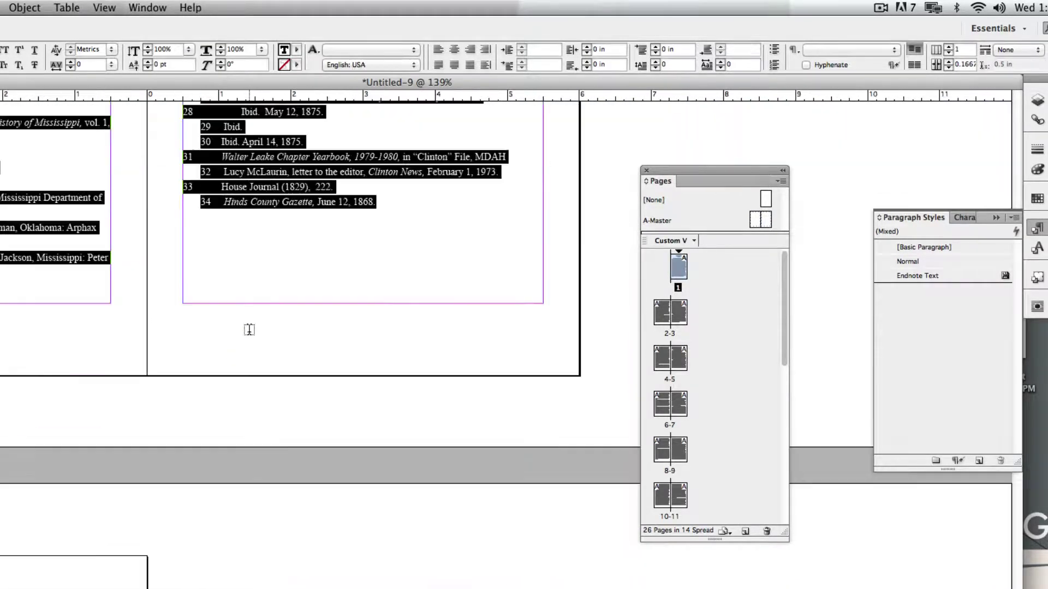
pyautogui.scroll(6, 232, 315)
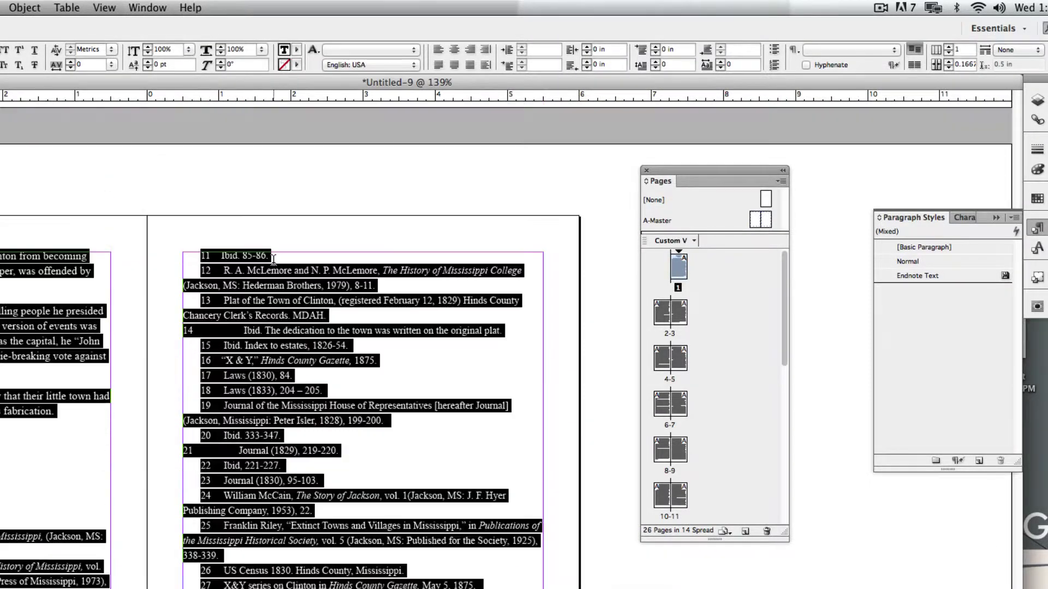
pyautogui.hscroll(-10, 273, 259)
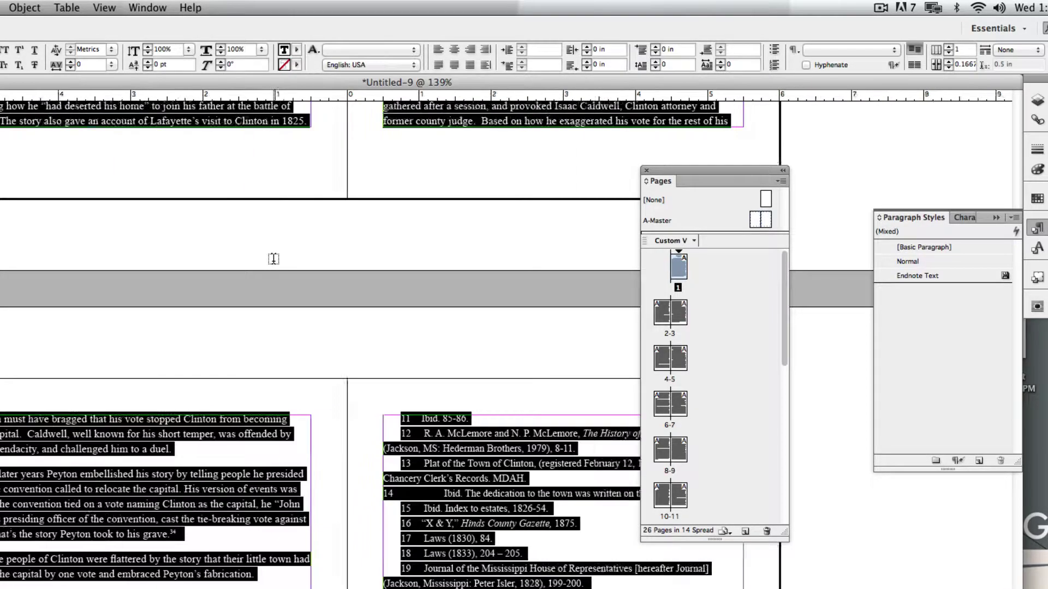
pyautogui.scroll(-6, 273, 259)
pyautogui.hscroll(2, 274, 259)
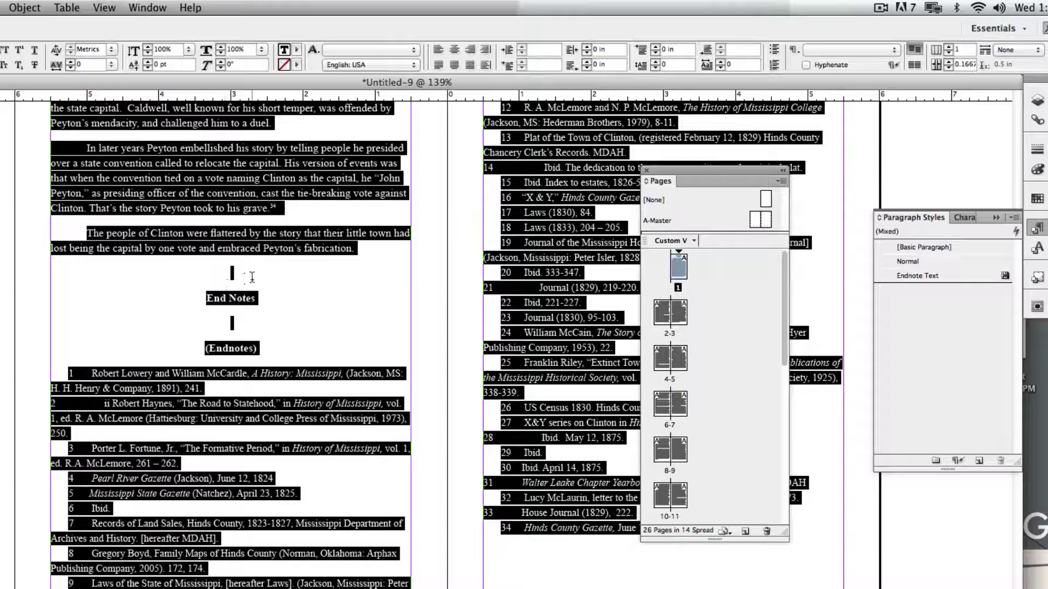
pyautogui.click(252, 278)
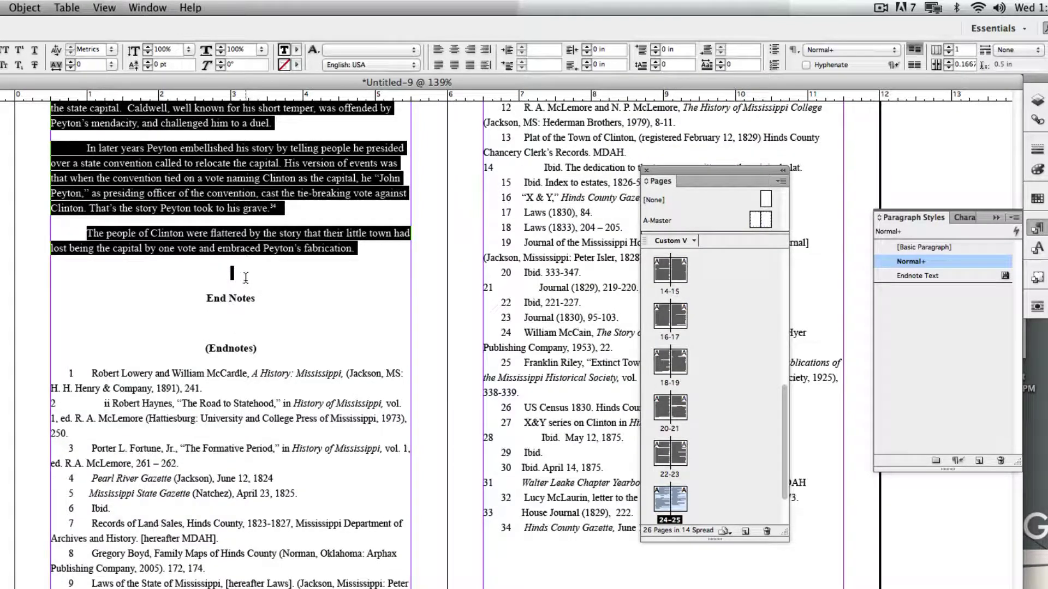
# - Apply the Normal style to the selected text, set its first line indent to 0.25 in, check the tab ruler, and accept the changes
pyautogui.doubleClick(936, 262)
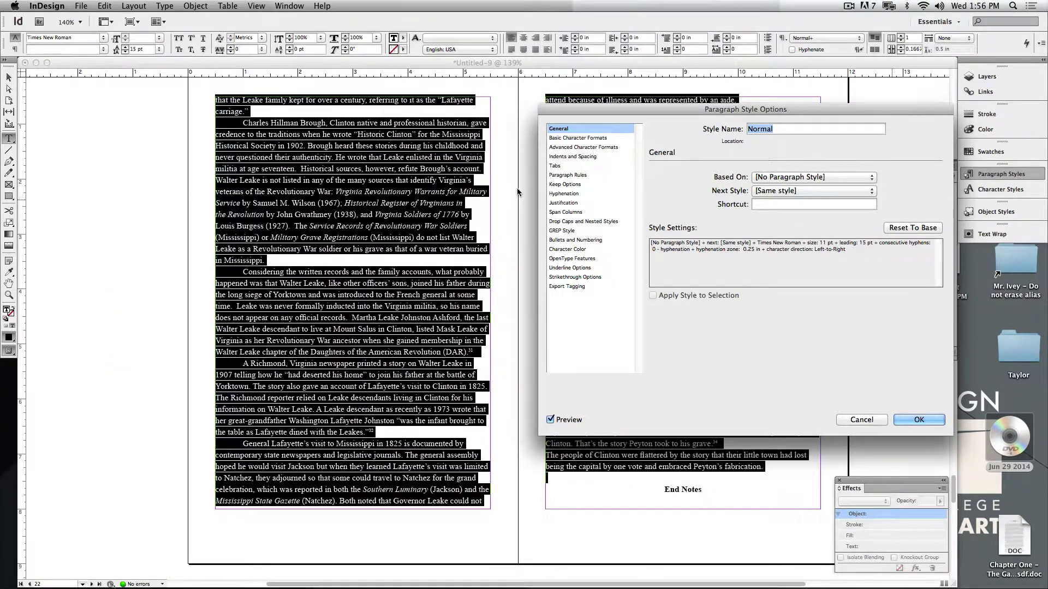
pyautogui.click(565, 166)
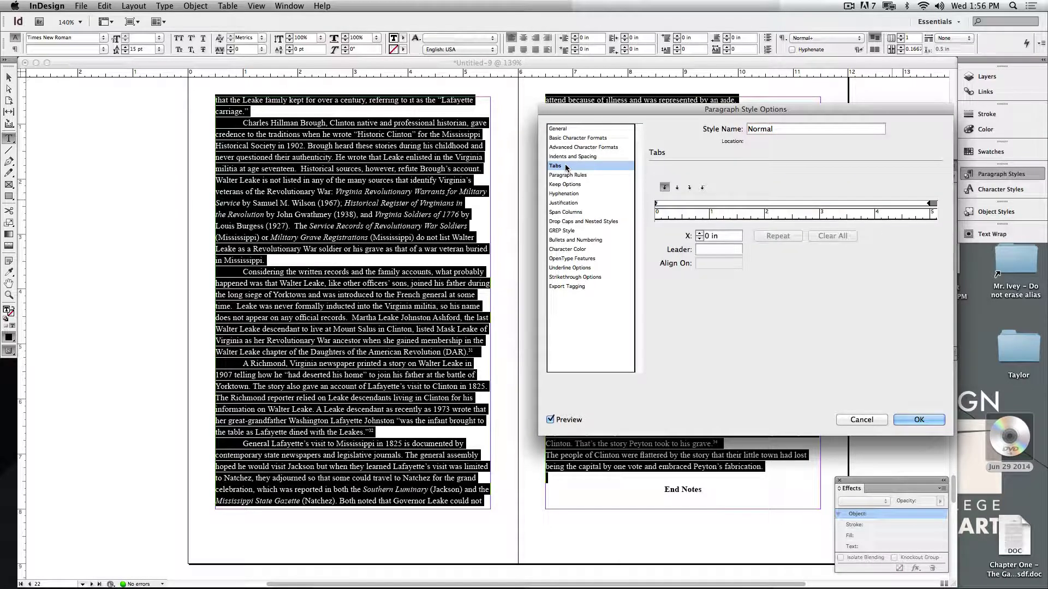
pyautogui.click(564, 157)
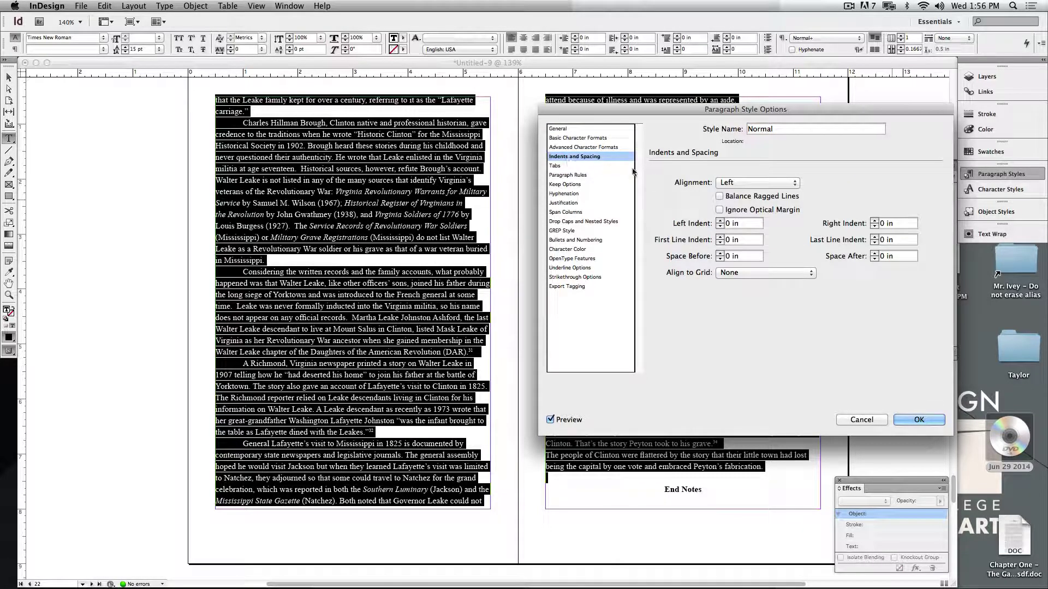
pyautogui.click(734, 240)
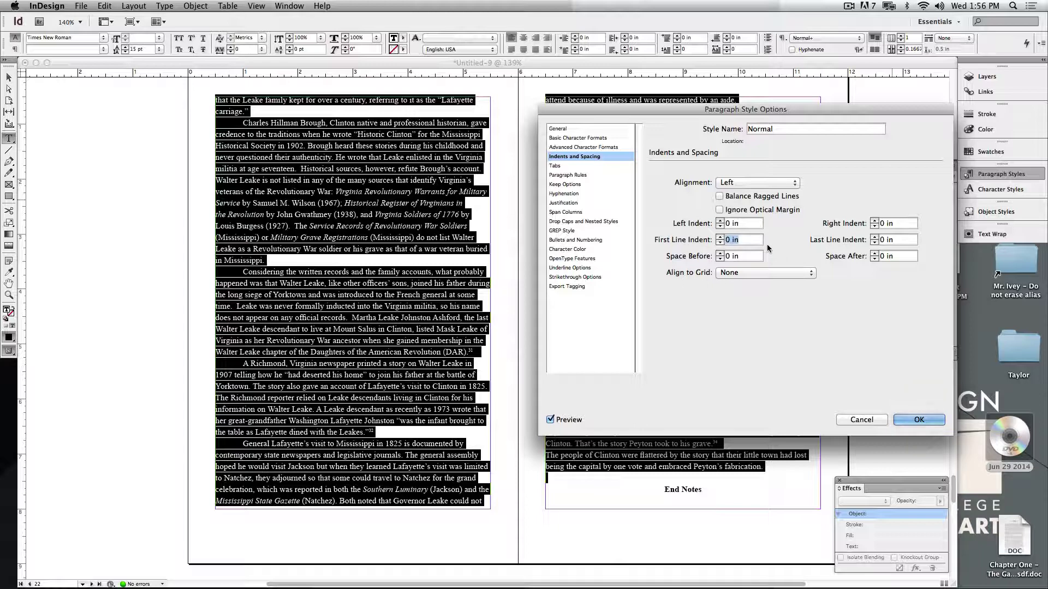
pyautogui.write('.25')
pyautogui.click(751, 257)
pyautogui.click(562, 166)
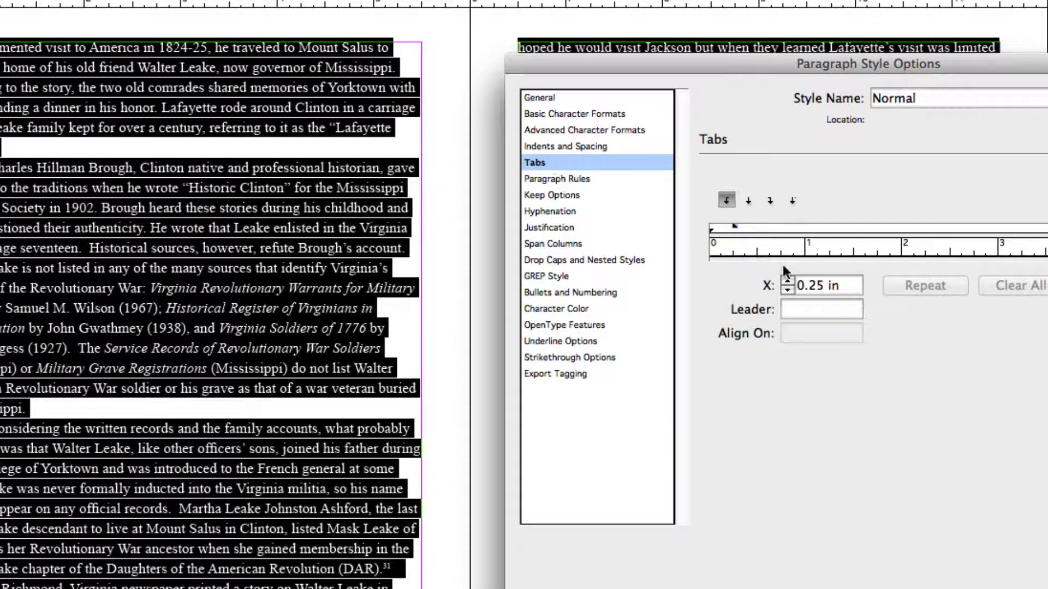
pyautogui.click(734, 226)
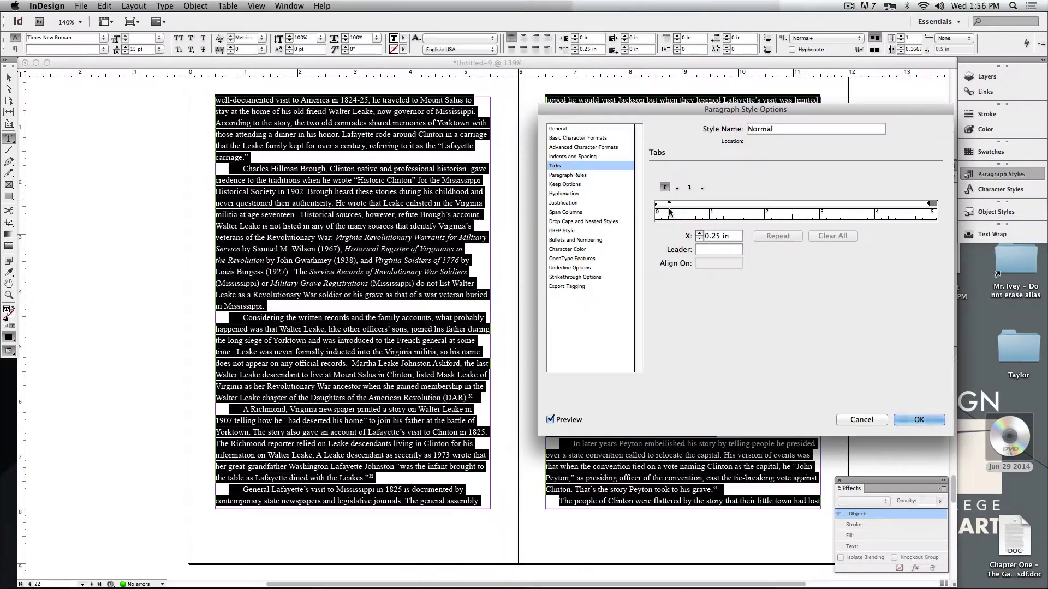
pyautogui.click(920, 420)
# - Inspect the tab character at the start of the second paragraph on page 23 by selecting it
pyautogui.click(588, 167)
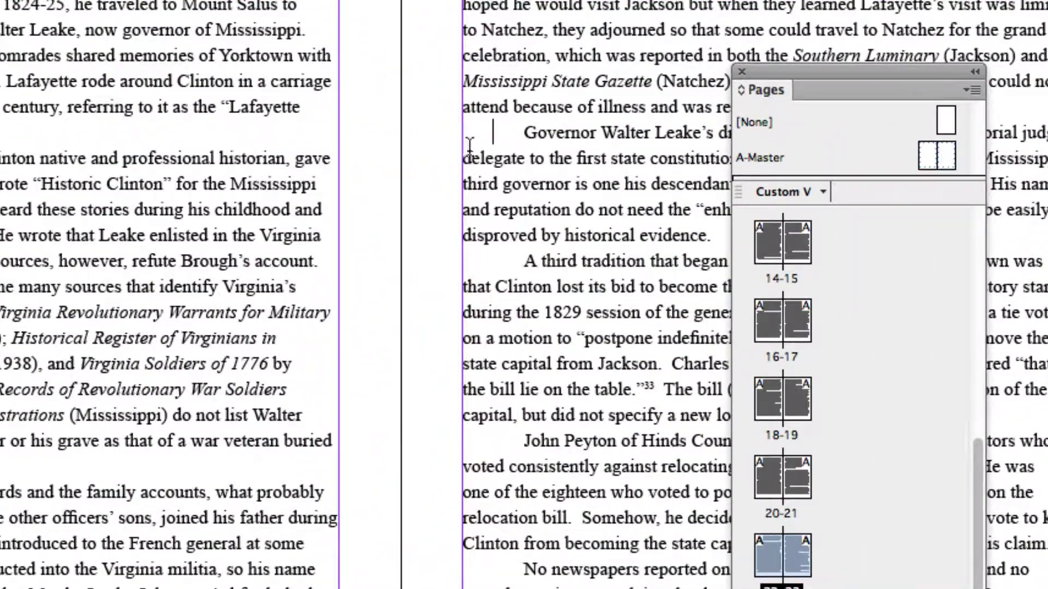
pyautogui.click(566, 158)
pyautogui.click(525, 133)
pyautogui.moveTo(510, 134); pyautogui.dragTo(474, 134)
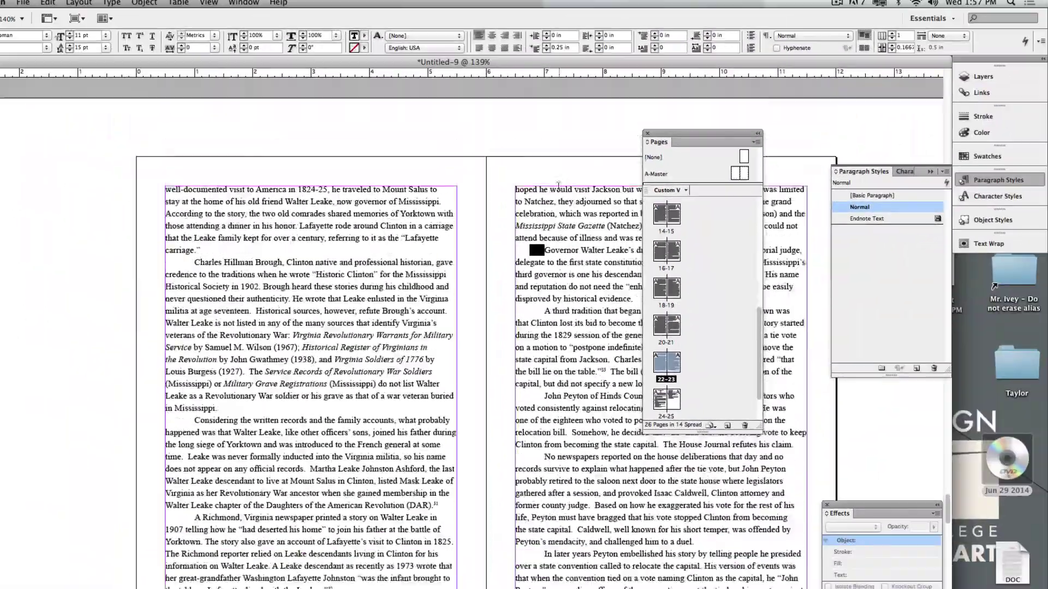
# - Check the paragraph indents across the chapter's spreads for leftover tabs, working back toward the opening pages
pyautogui.scroll(-10, 536, 232)
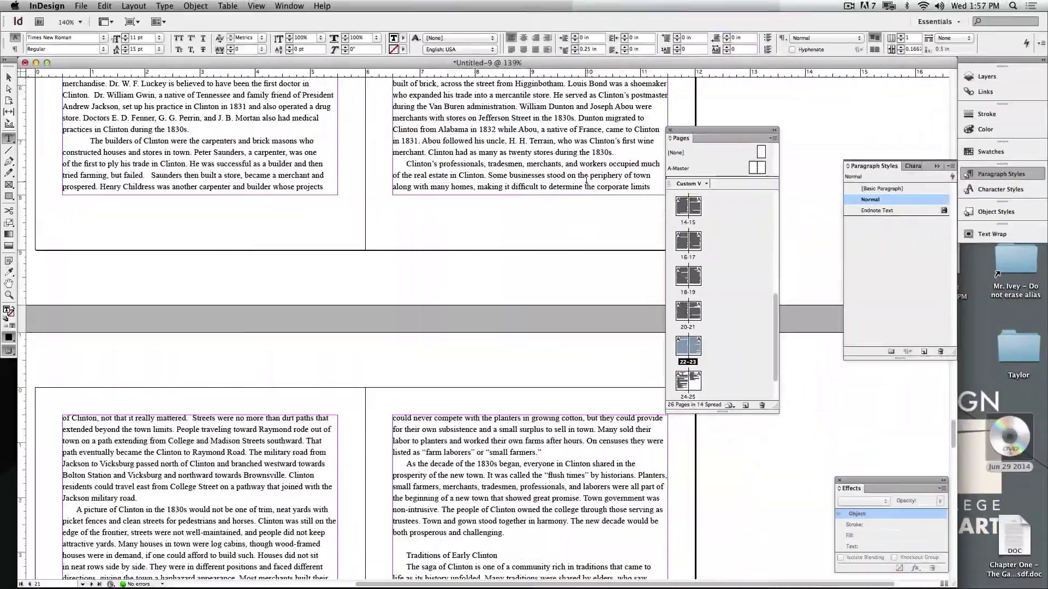
pyautogui.scroll(2, 586, 180)
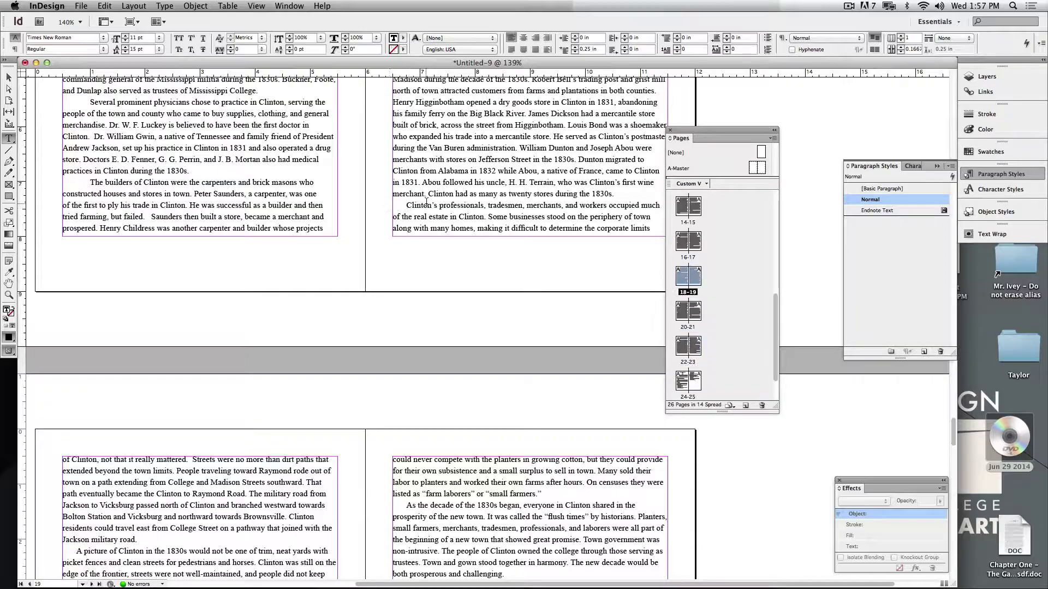
pyautogui.scroll(6, 426, 202)
pyautogui.moveTo(90, 227); pyautogui.dragTo(79, 267)
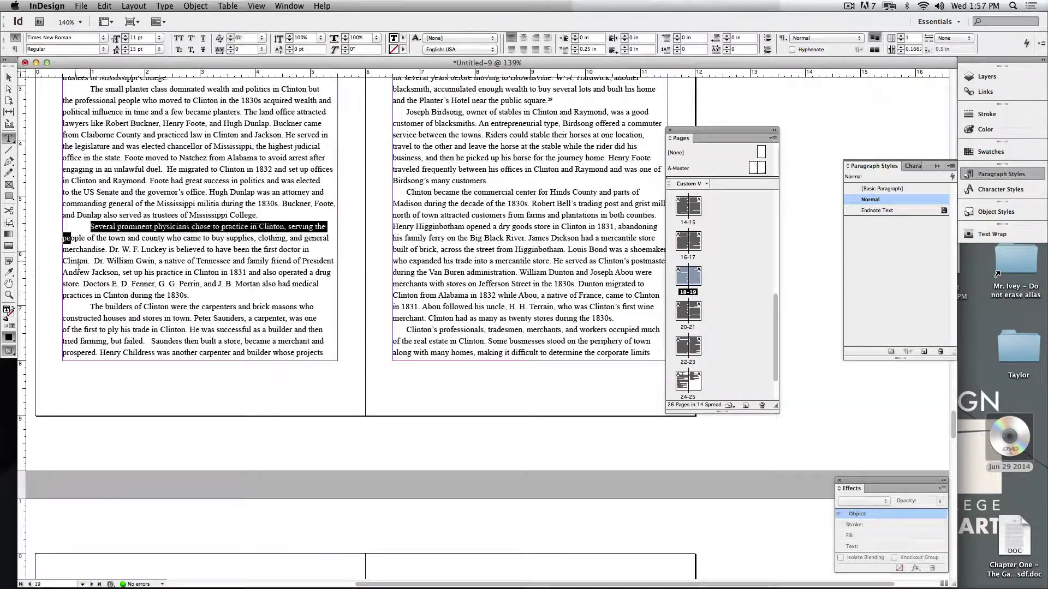
pyautogui.click(90, 236)
pyautogui.scroll(12, 98, 234)
pyautogui.hscroll(-4, 98, 235)
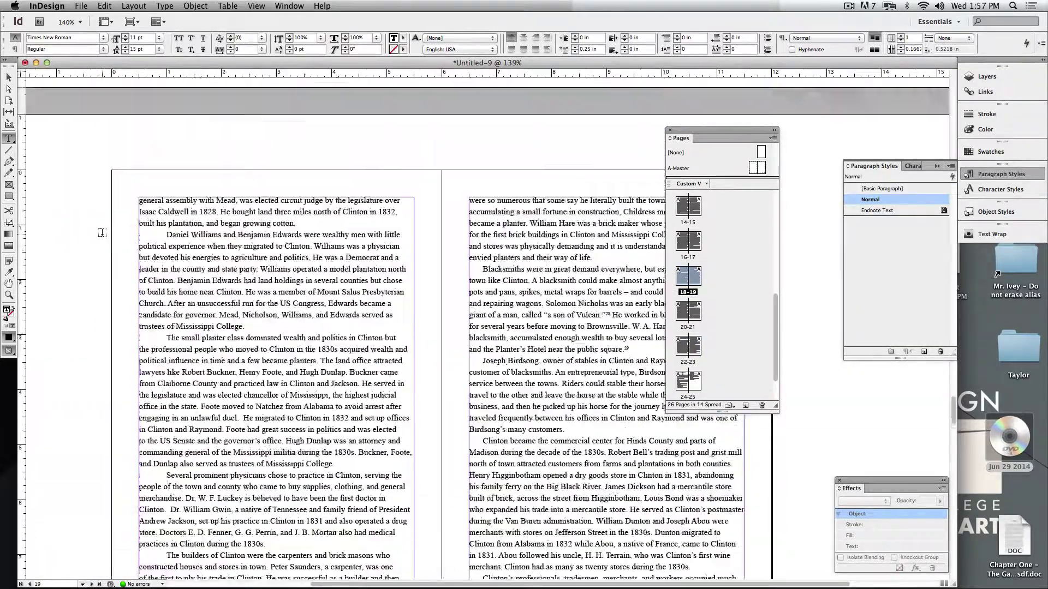
pyautogui.scroll(20, 102, 232)
pyautogui.hscroll(4, 102, 233)
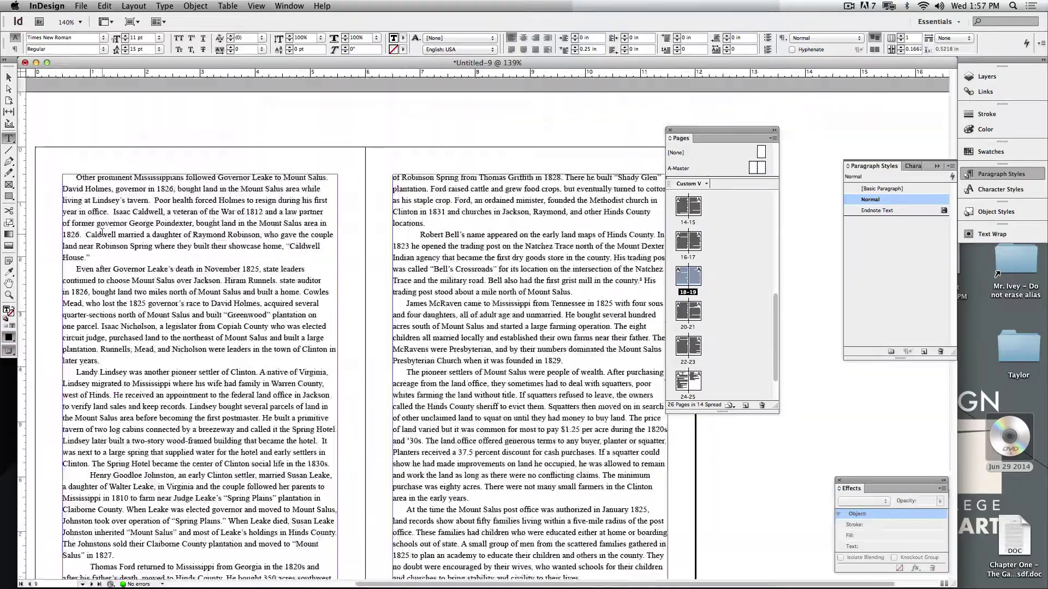
# - Go to page 1, magnify the text to 300%, and place the text cursor before "The saga begins"
pyautogui.scroll(20, 102, 233)
pyautogui.scroll(-3, 413, 252)
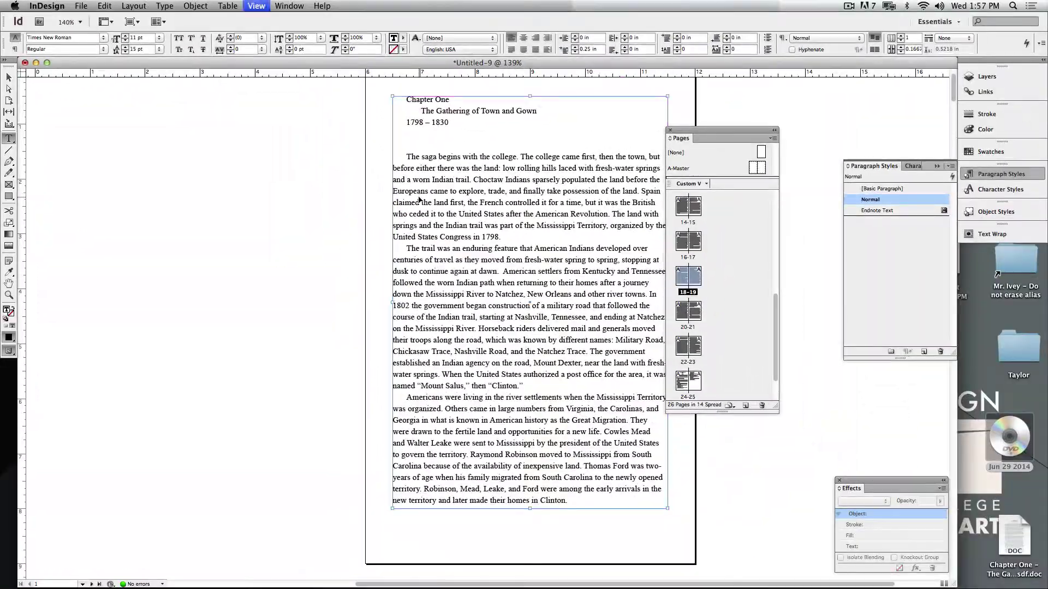
pyautogui.press('super+equal')
pyautogui.press('super+equal')
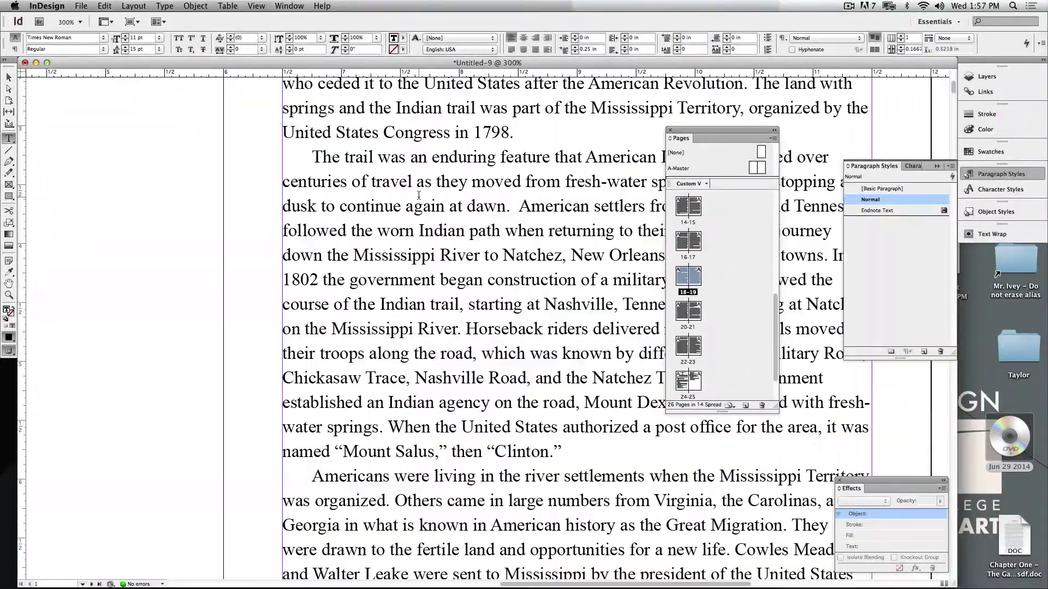
pyautogui.scroll(5, 418, 194)
pyautogui.click(315, 164)
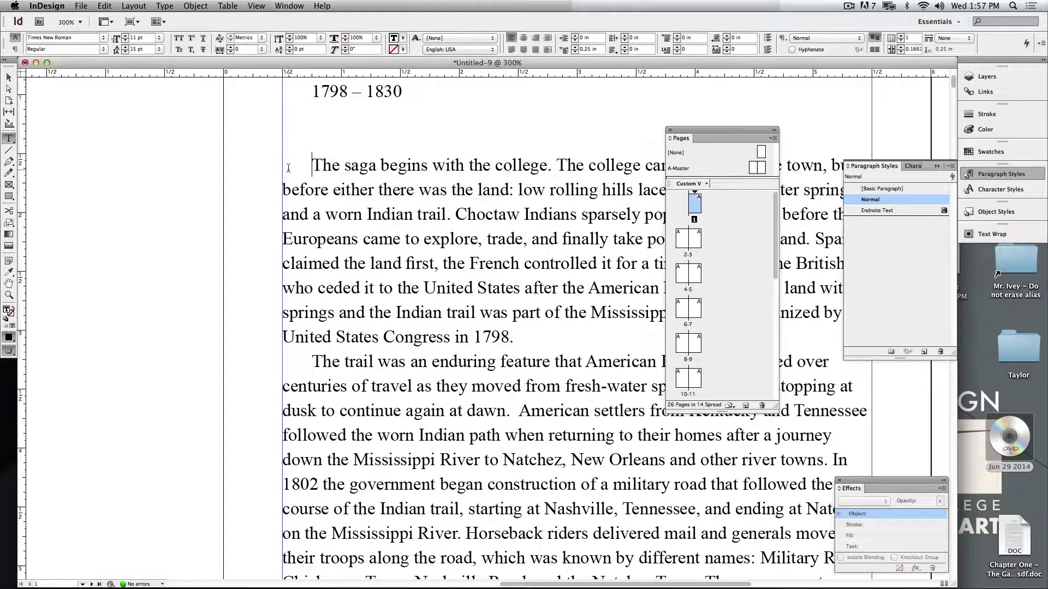
# - Check the paragraph indents from page 1 through the spread on pages 12-13 for uneven first lines
pyautogui.press('shift+super+Right')
pyautogui.press('shift+super+Right')
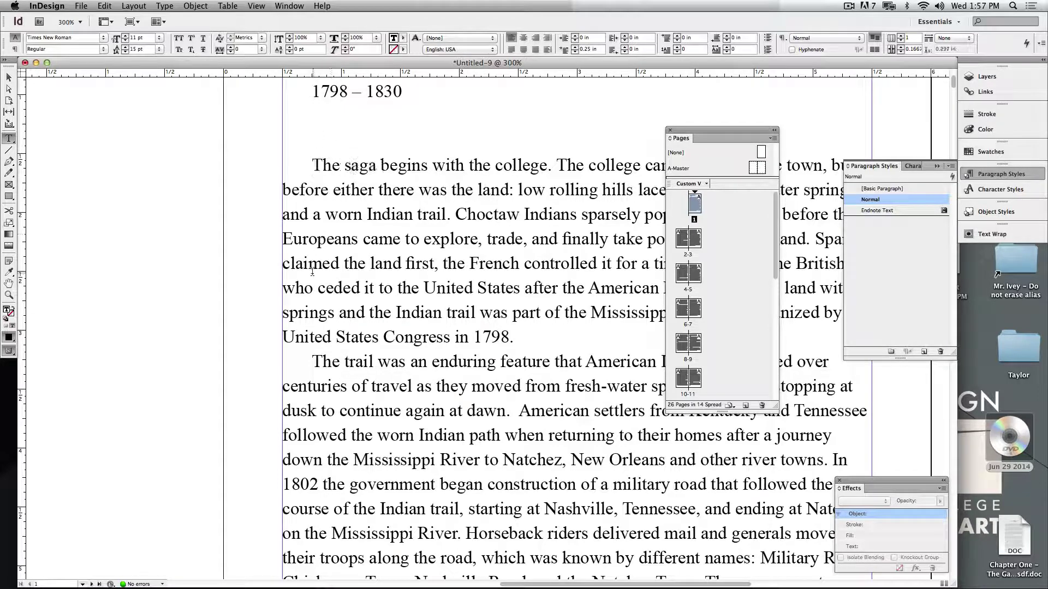
pyautogui.click(318, 238)
pyautogui.press('super+0')
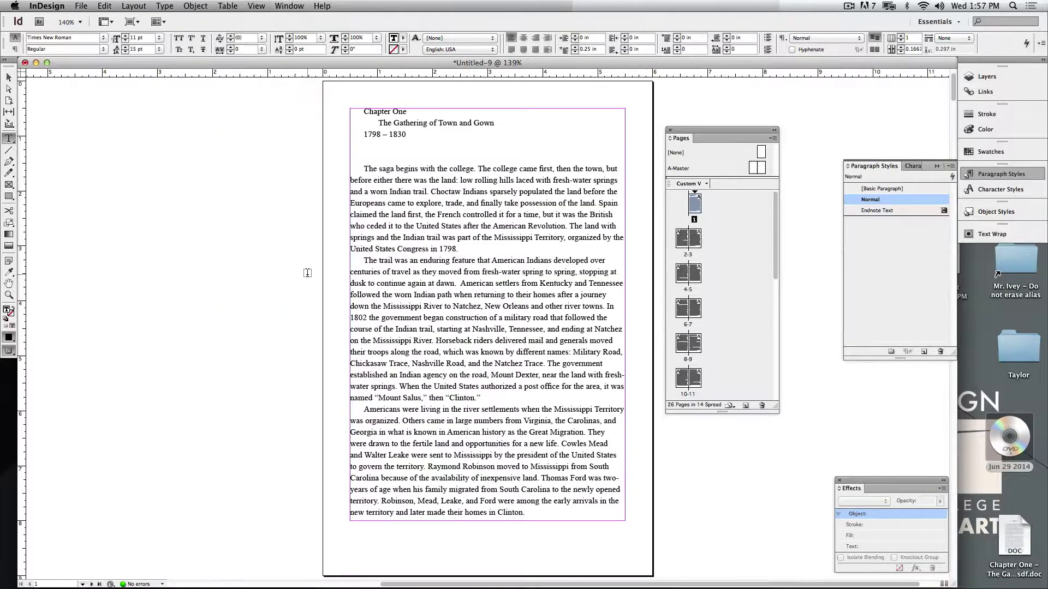
pyautogui.scroll(-10, 308, 273)
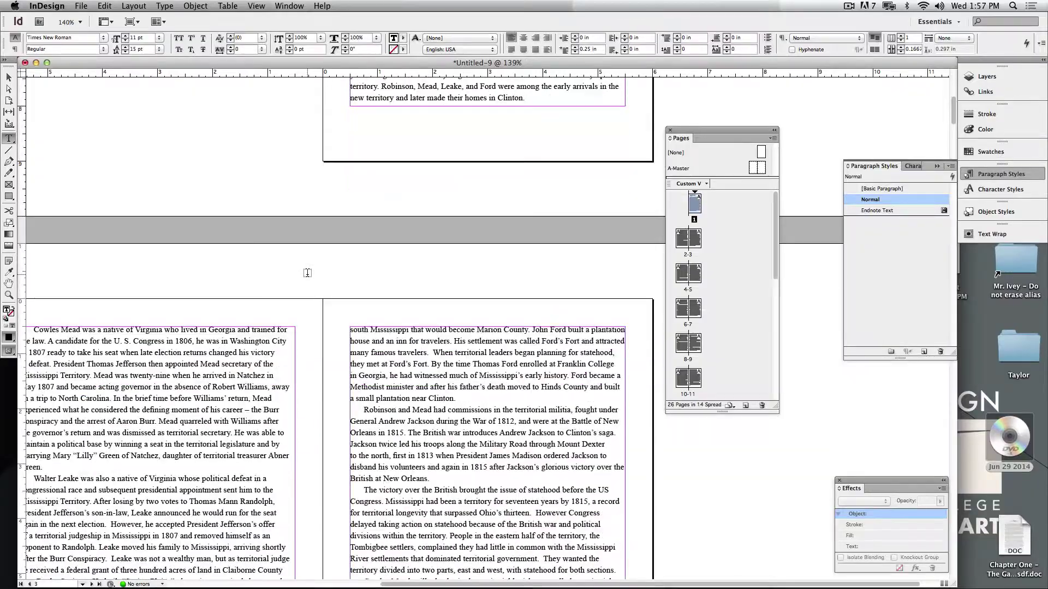
pyautogui.scroll(-10, 305, 274)
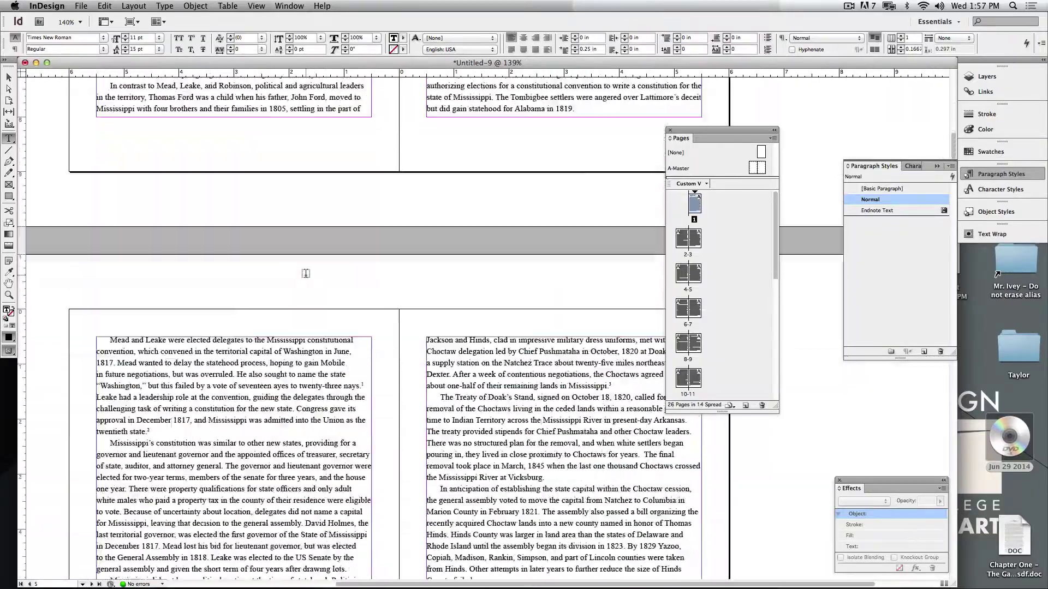
pyautogui.scroll(-5, 305, 274)
pyautogui.scroll(-15, 307, 273)
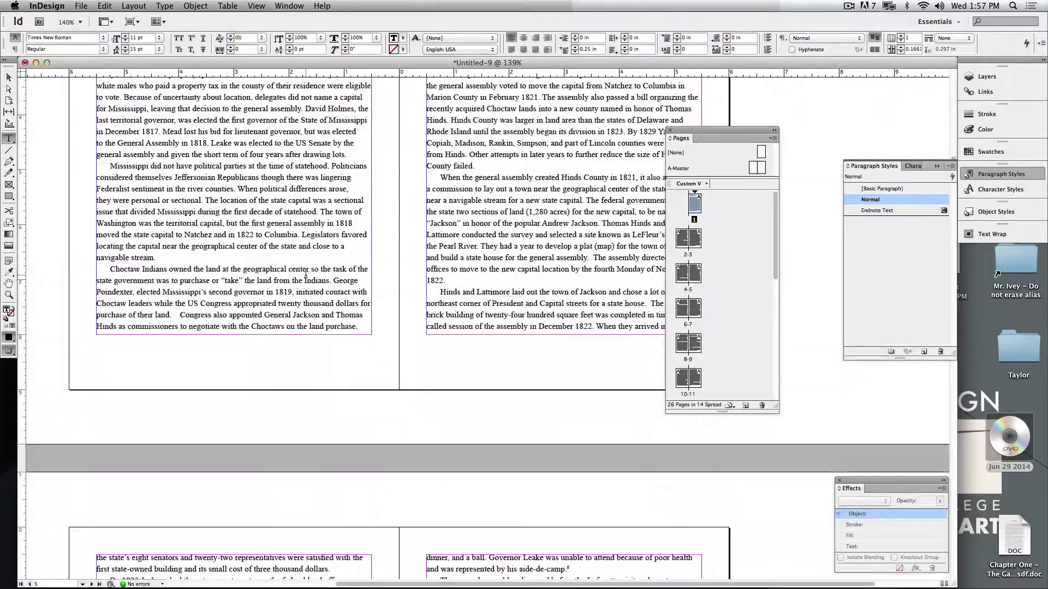
pyautogui.scroll(-3, 306, 273)
pyautogui.scroll(-12, 307, 273)
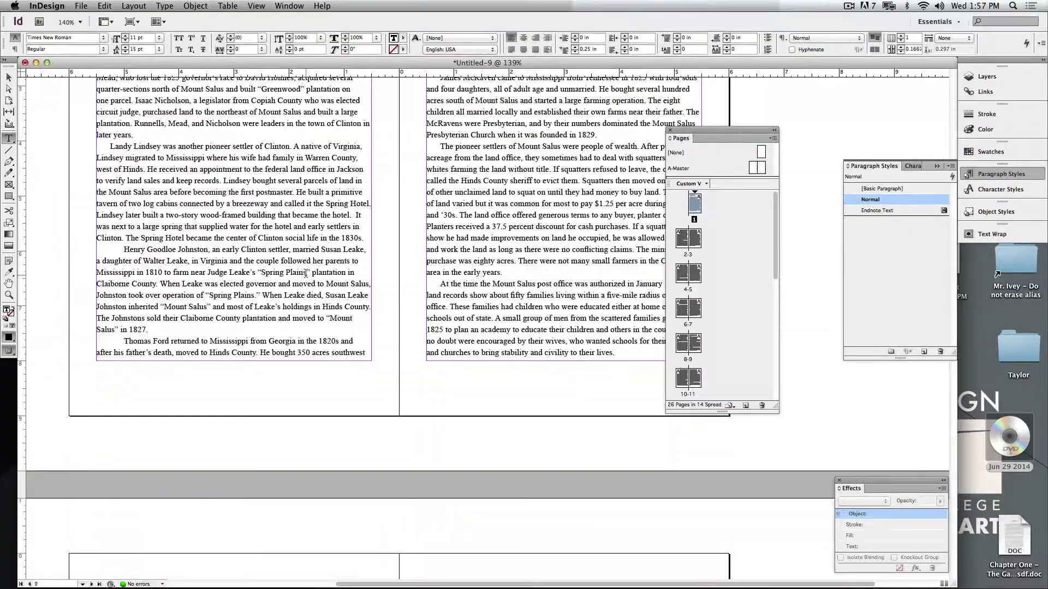
pyautogui.scroll(-10, 305, 274)
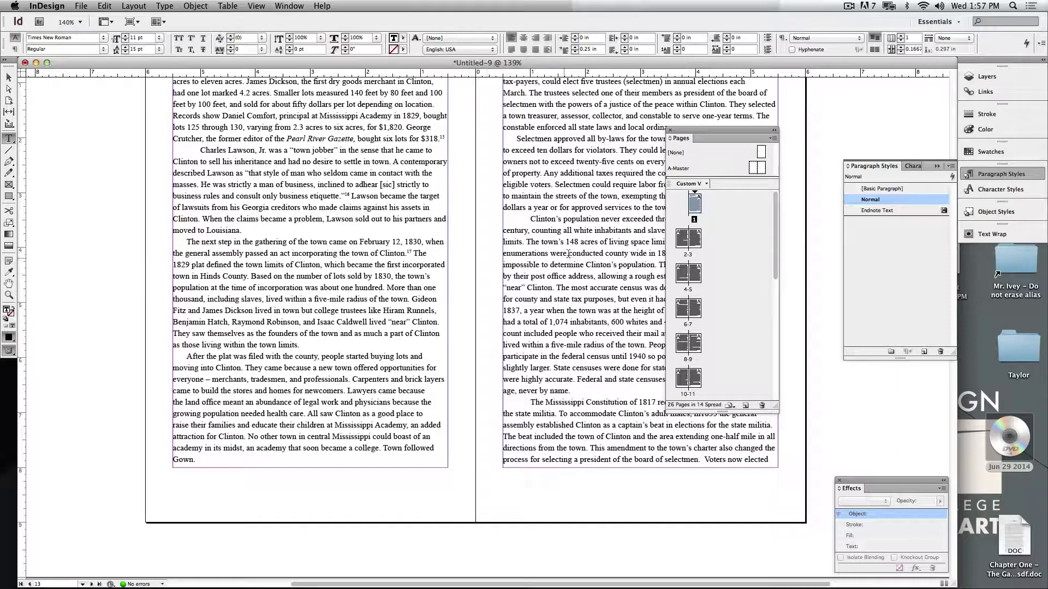
pyautogui.scroll(3, 568, 254)
pyautogui.scroll(3, 597, 315)
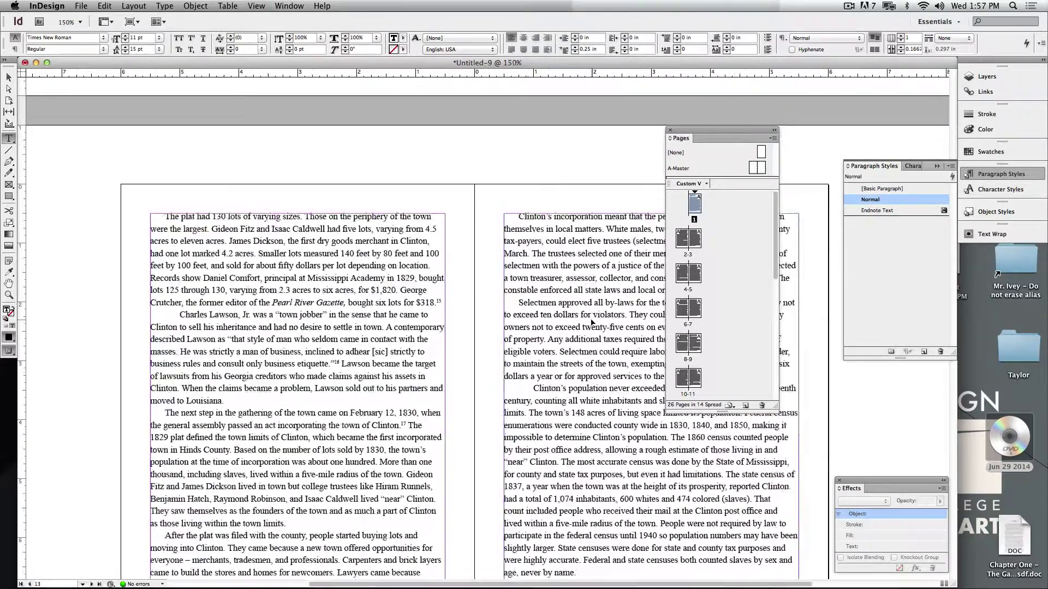
# - Place the text cursor before "Clinton's population never exceeded" on page 13 and show the hidden characters
pyautogui.moveTo(428, 303); pyautogui.dragTo(365, 264)
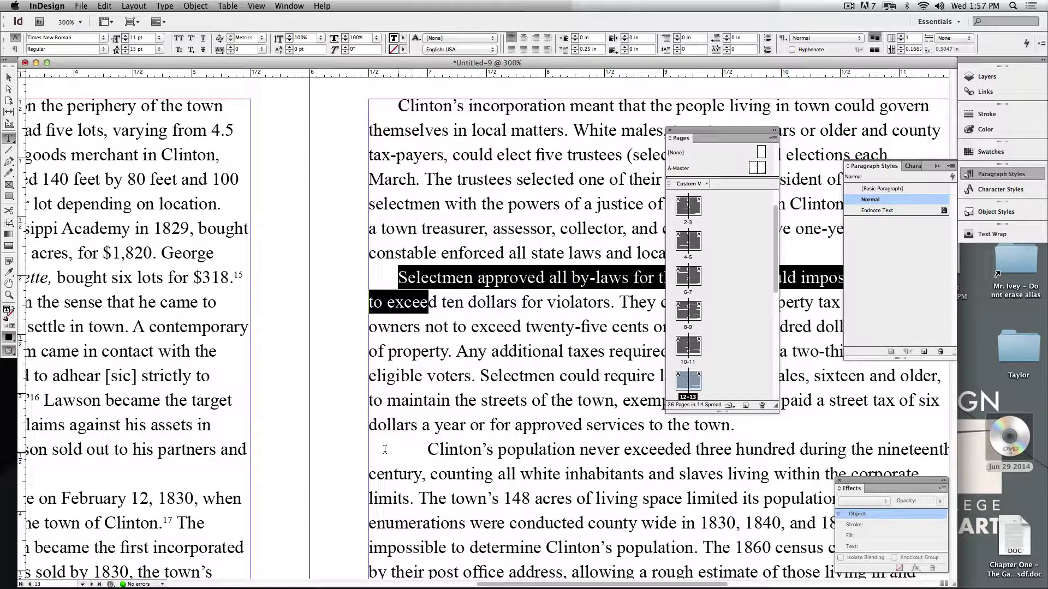
pyautogui.moveTo(424, 524); pyautogui.dragTo(371, 407)
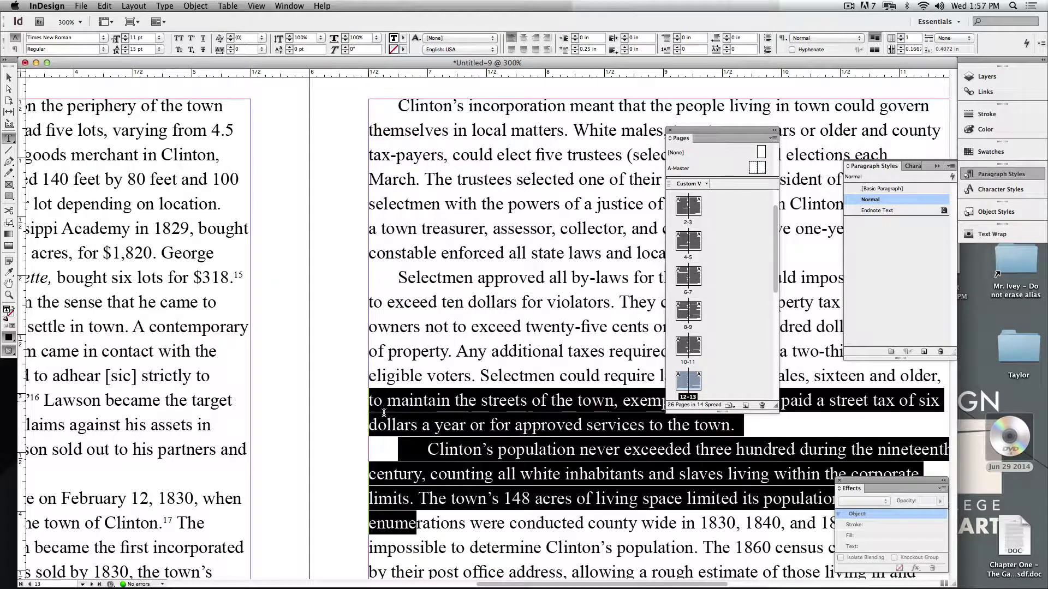
pyautogui.click(410, 455)
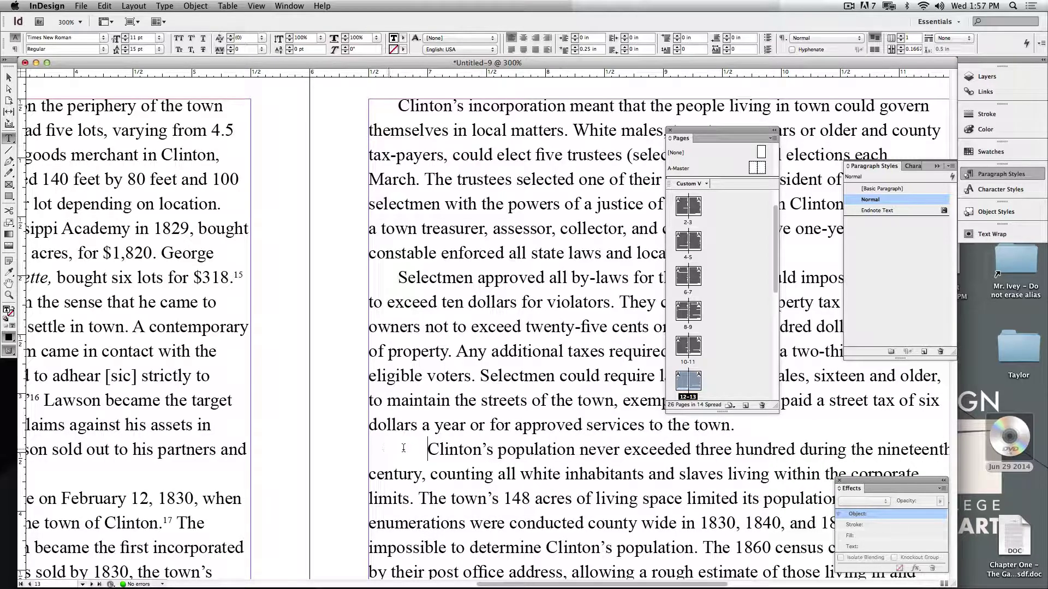
pyautogui.click(174, 6)
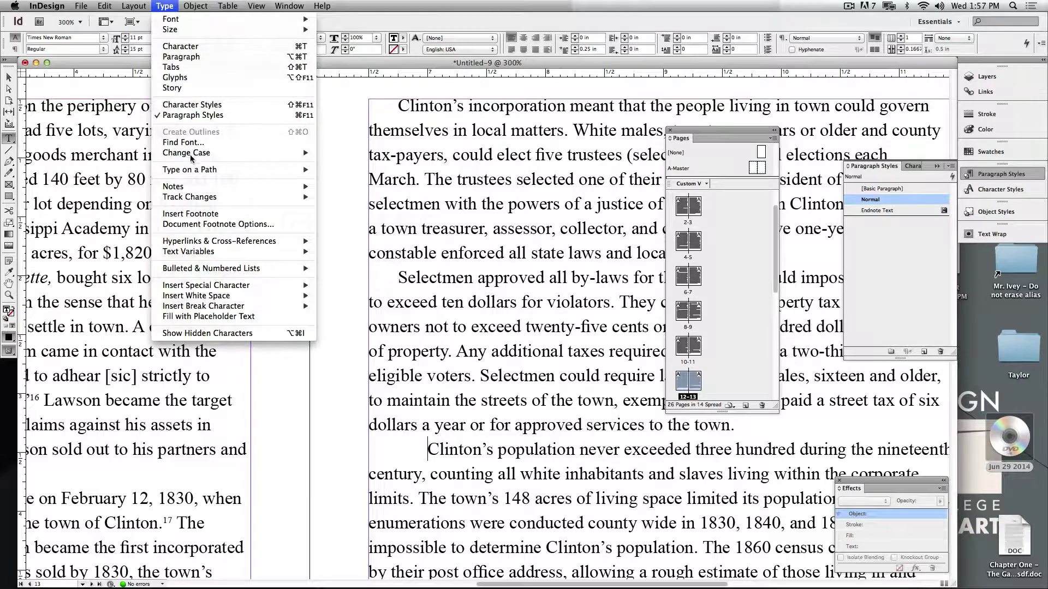
pyautogui.click(240, 333)
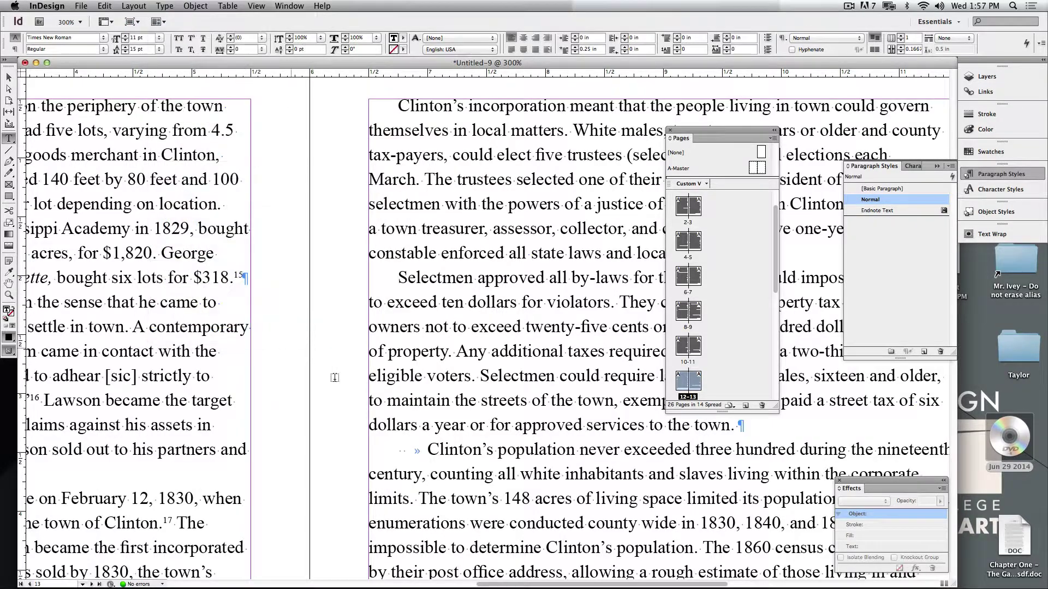
# - Inspect the spaces and tab before "Clinton's population" by selecting them, then deselect and examine the other paragraph starts on the spread
pyautogui.doubleClick(417, 452)
pyautogui.moveTo(427, 454); pyautogui.dragTo(400, 450)
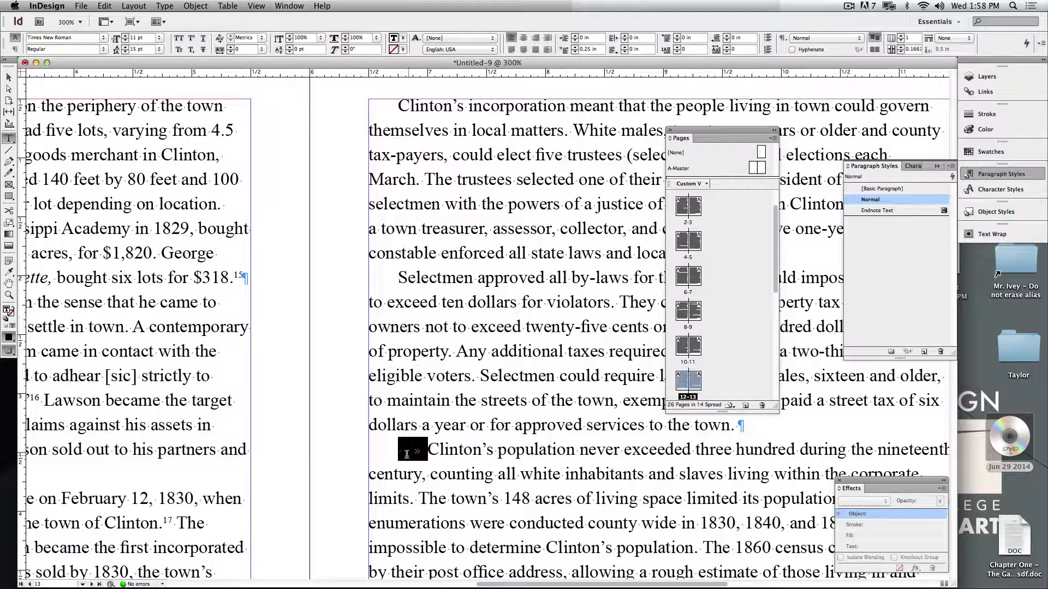
pyautogui.scroll(-2, 491, 479)
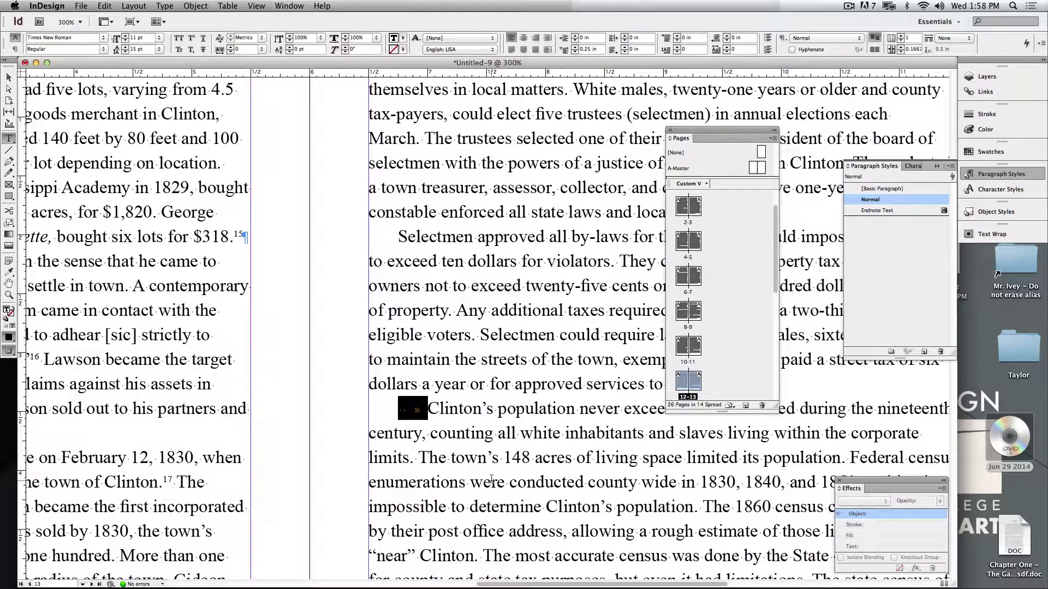
pyautogui.click(473, 356)
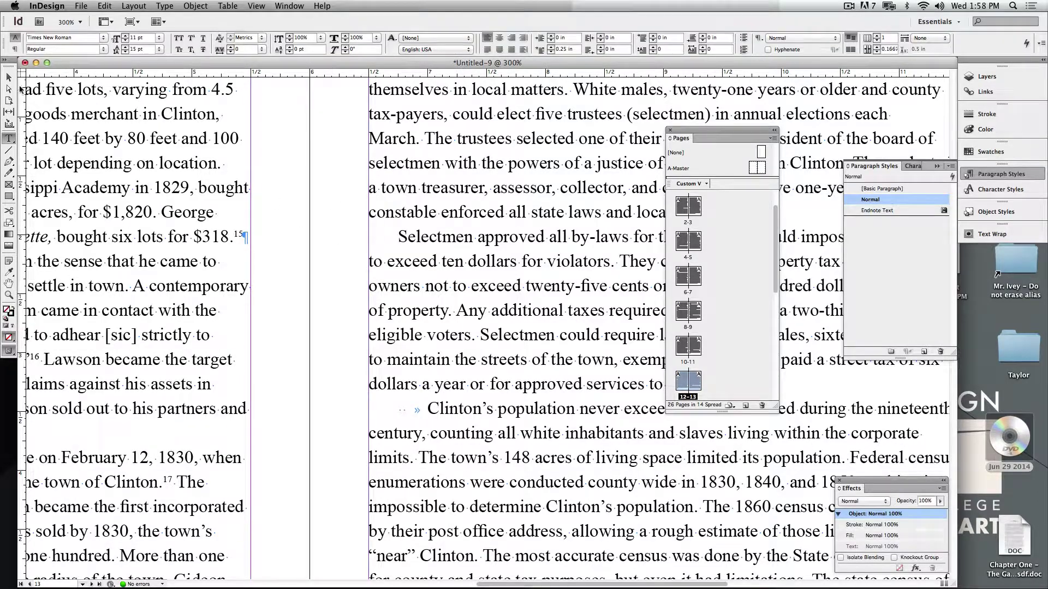
pyautogui.click(8, 79)
pyautogui.scroll(-10, 341, 288)
pyautogui.hscroll(-4, 341, 288)
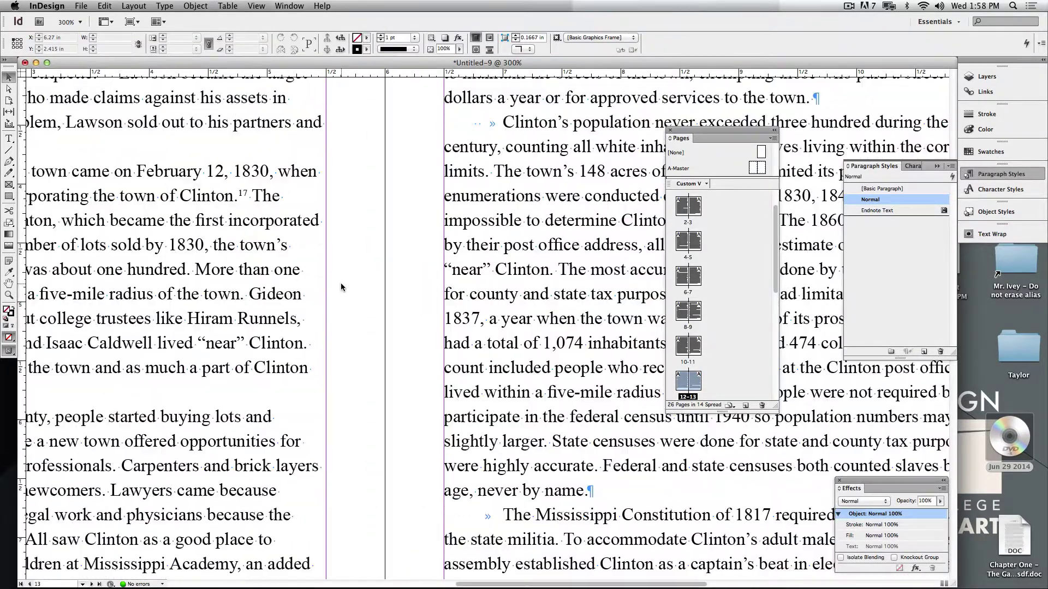
pyautogui.scroll(10, 341, 288)
# - Hide the hidden characters, fit the spread in the window, and return to page 1
pyautogui.click(195, 5)
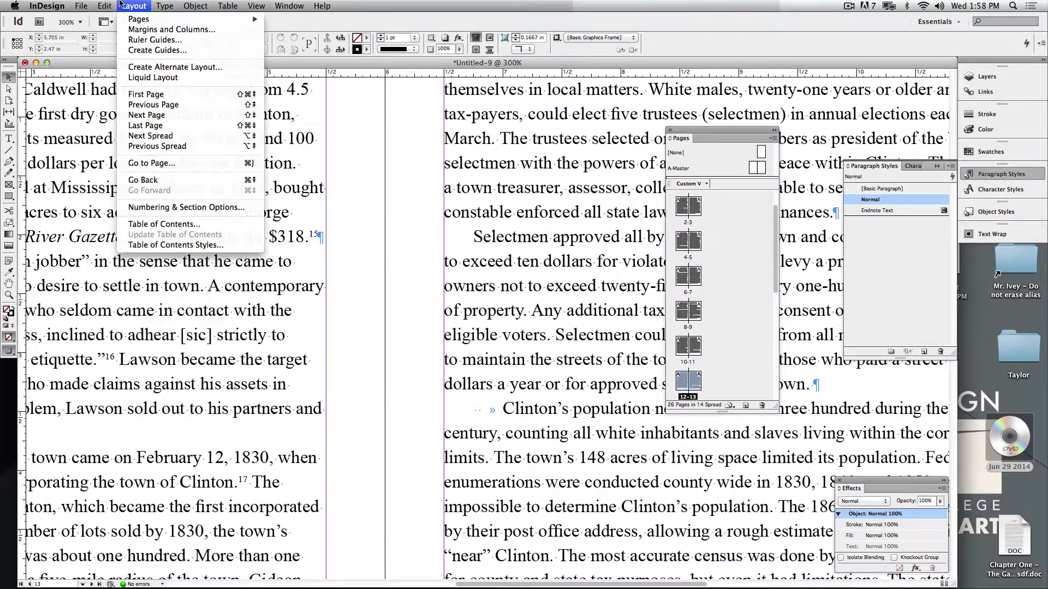
pyautogui.moveTo(172, 6)
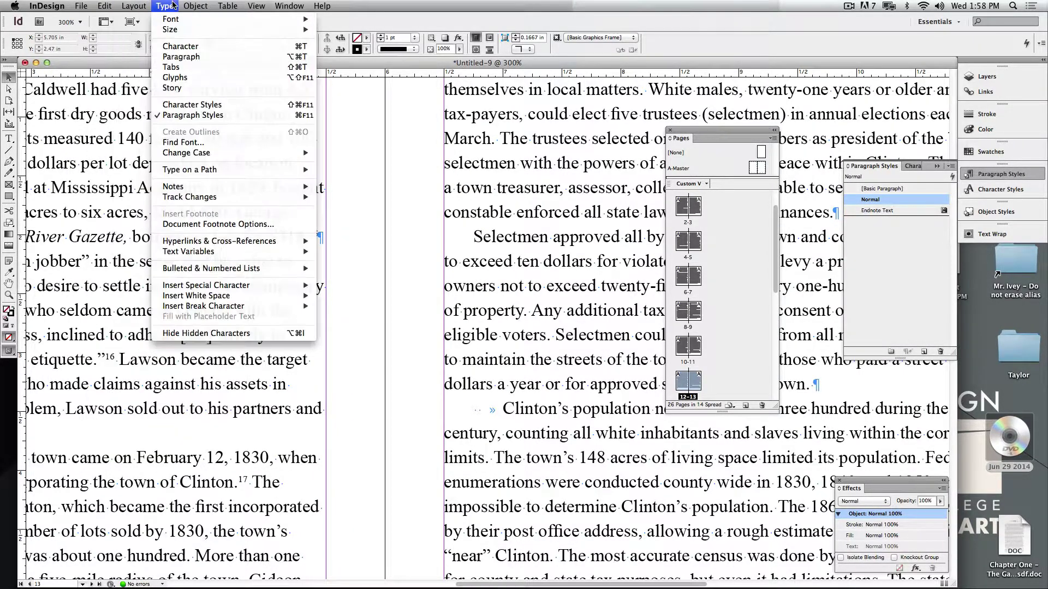
pyautogui.click(209, 334)
pyautogui.press('super+alt+0')
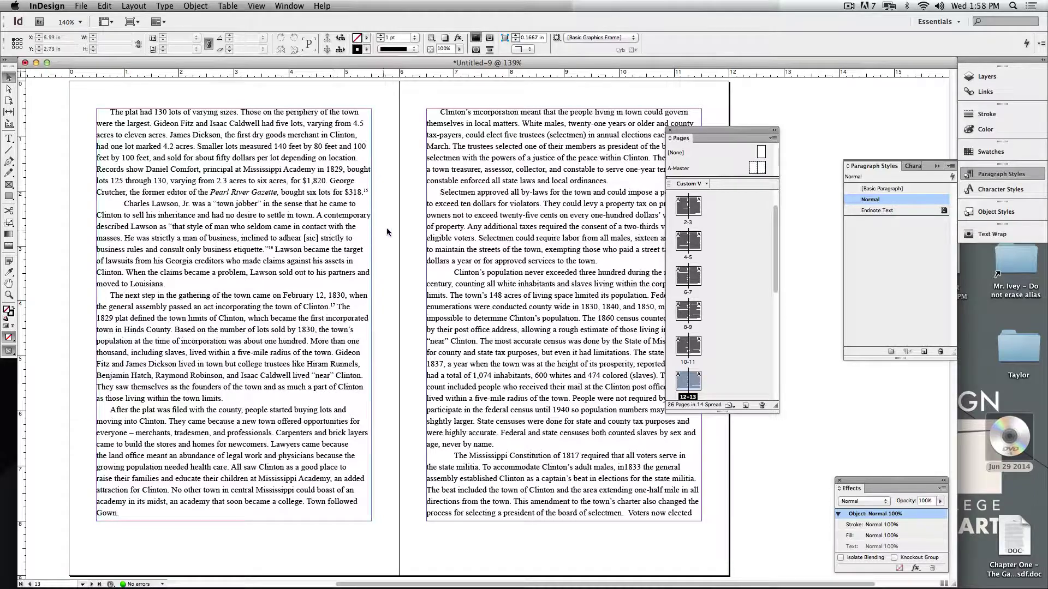
pyautogui.scroll(20, 332, 232)
pyautogui.hscroll(5, 394, 228)
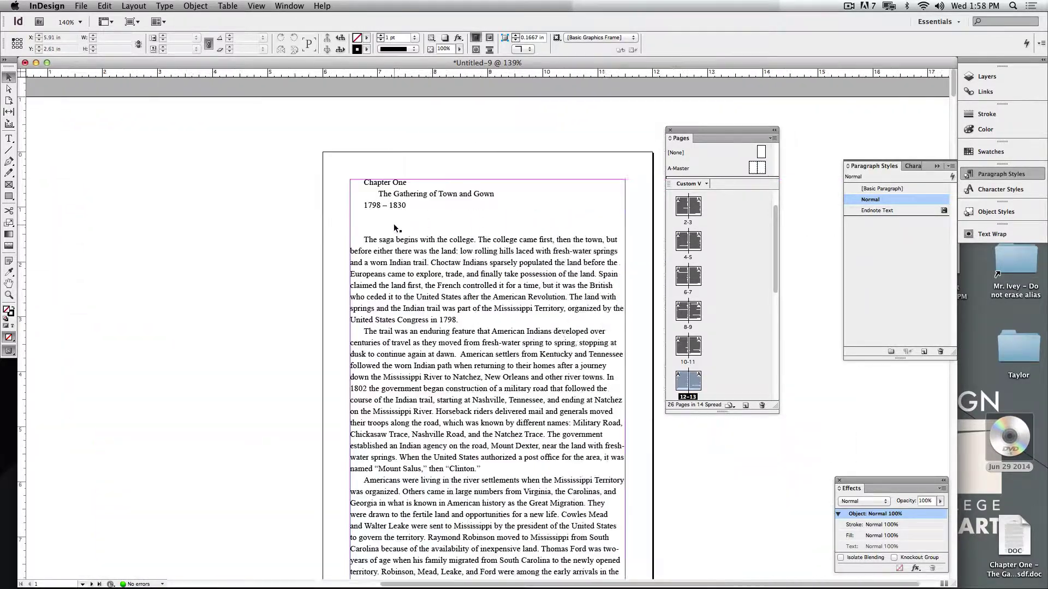
pyautogui.scroll(-3, 404, 229)
pyautogui.scroll(2, 467, 232)
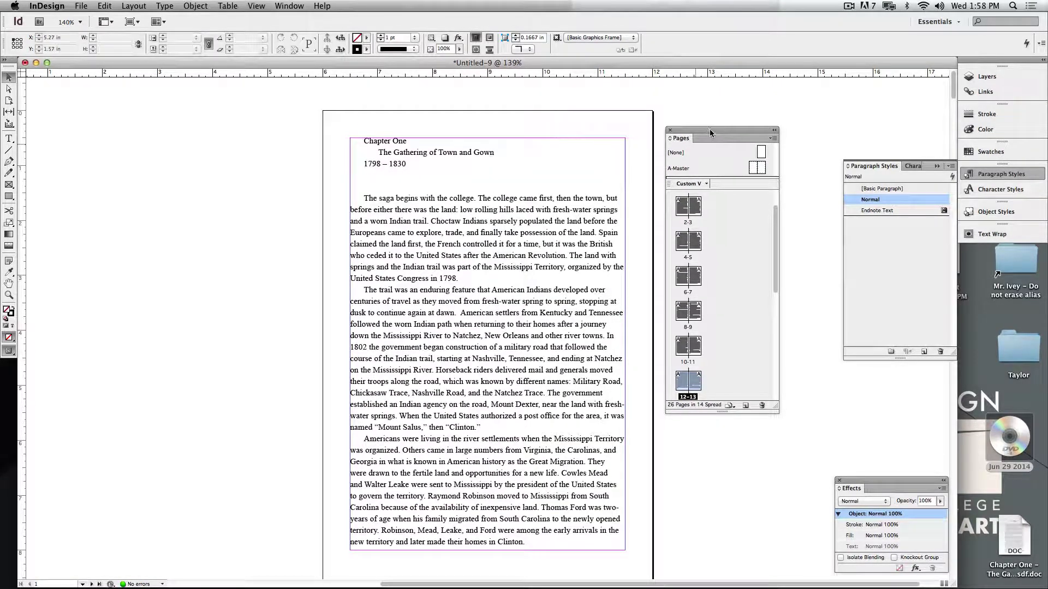
# - Open A-Master and draw a shallow text frame about 5 in wide on its left page, just below the bottom margin
pyautogui.moveTo(710, 129); pyautogui.dragTo(731, 108)
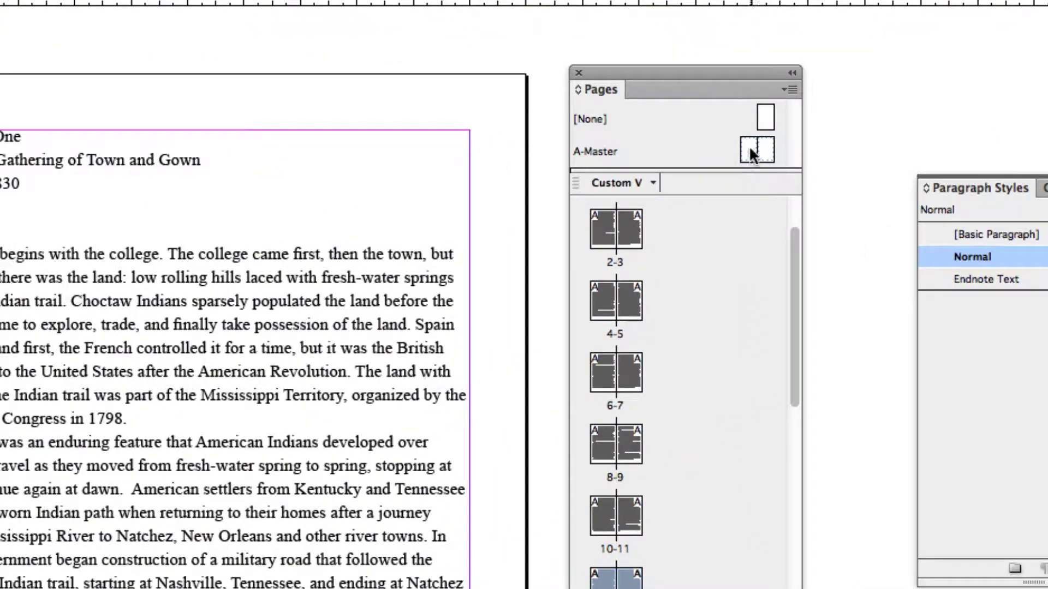
pyautogui.doubleClick(750, 149)
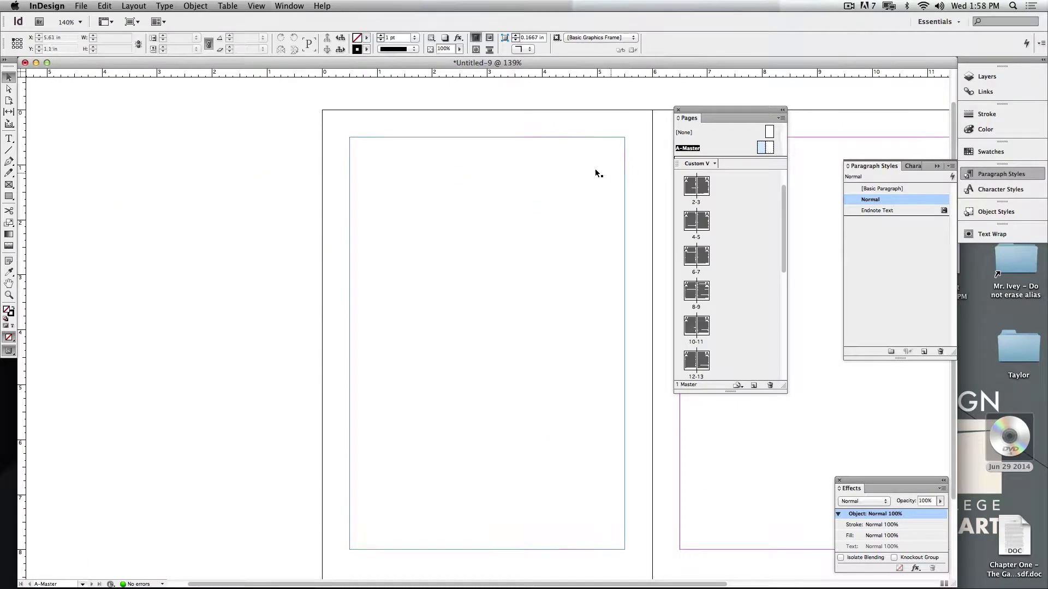
pyautogui.moveTo(661, 349); pyautogui.dragTo(492, 250)
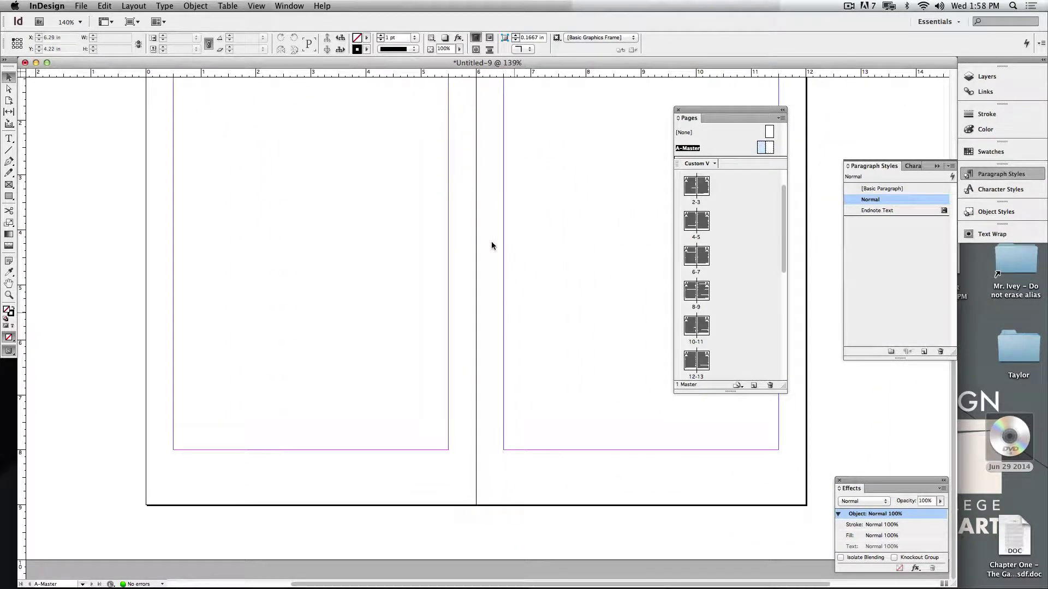
pyautogui.press('super+equal')
pyautogui.press('super+equal')
pyautogui.press('super+equal')
pyautogui.scroll(-2, 438, 201)
pyautogui.hscroll(-5, 484, 247)
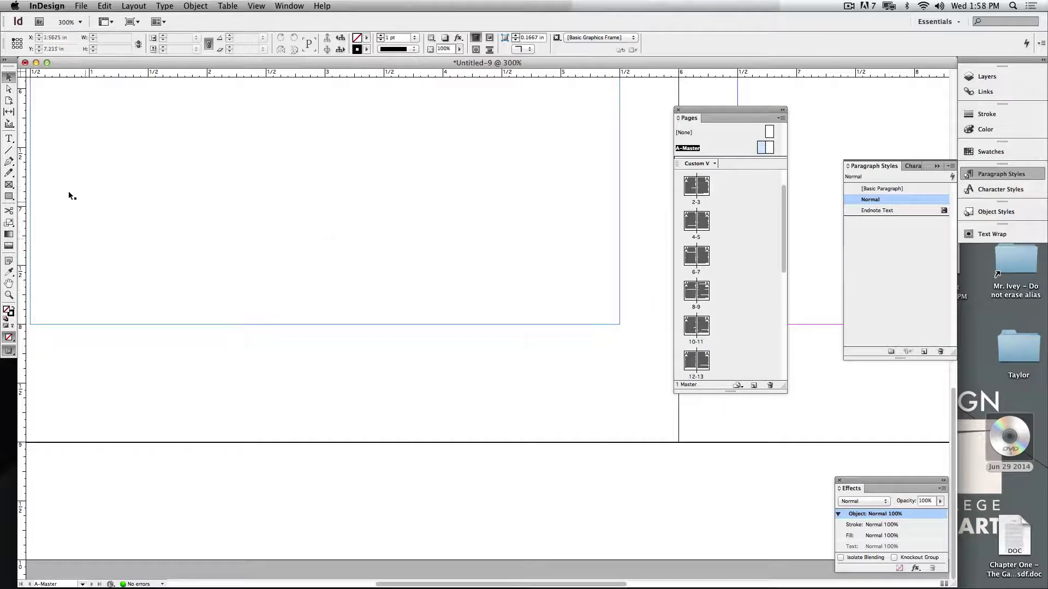
pyautogui.click(9, 139)
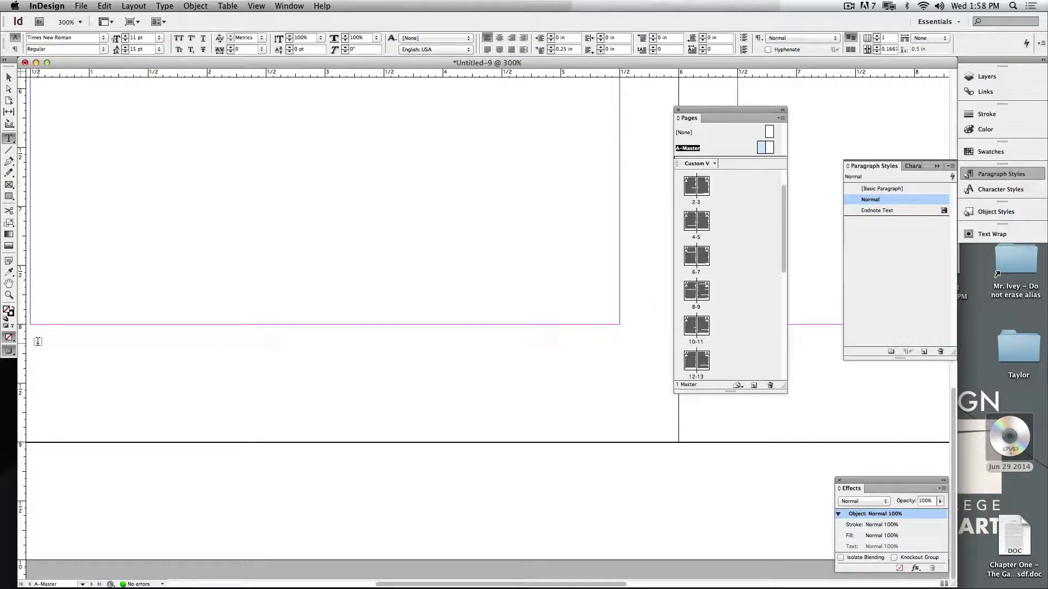
pyautogui.moveTo(30, 333); pyautogui.dragTo(619, 353)
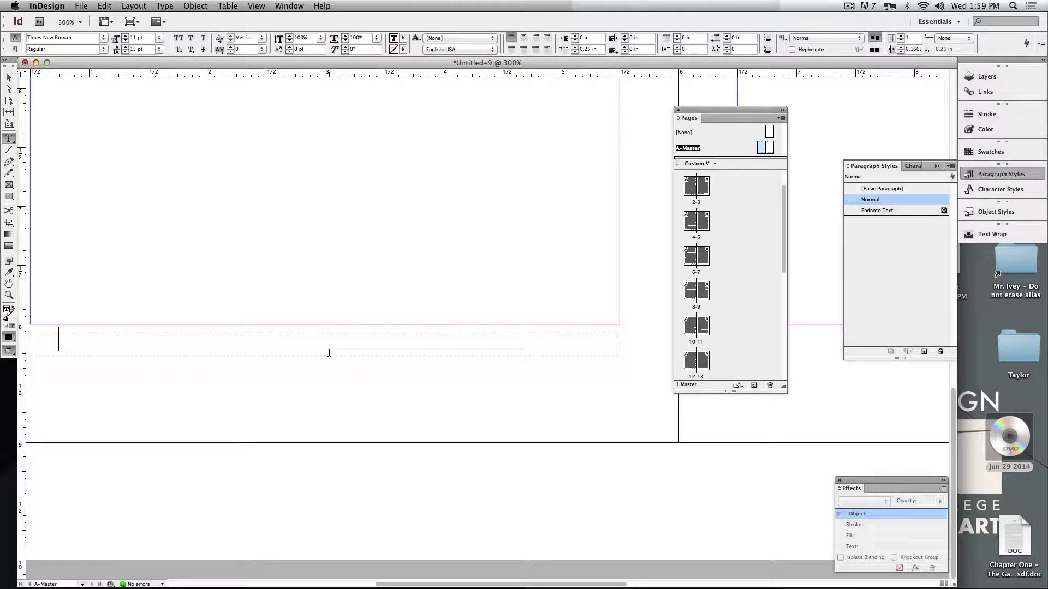
# - Enter the placeholder number 888 in the new master page text frame and select it
pyautogui.write('888')
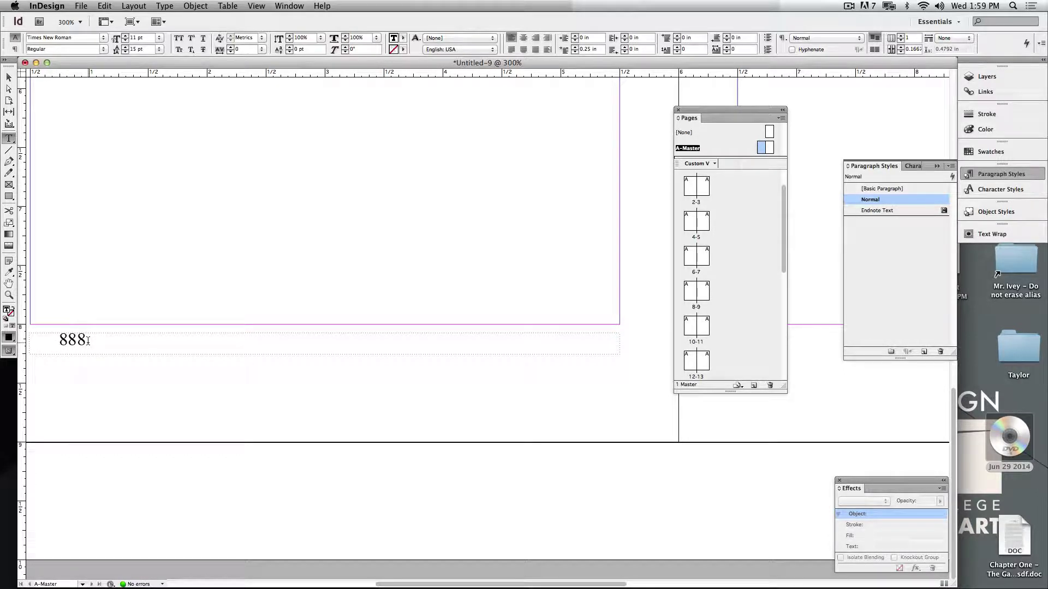
pyautogui.write('10')
pyautogui.press('BackSpace')
pyautogui.press('BackSpace')
pyautogui.hotkey('shift', 'Left')
pyautogui.hotkey('shift', 'Left')
pyautogui.hotkey('shift', 'Left')
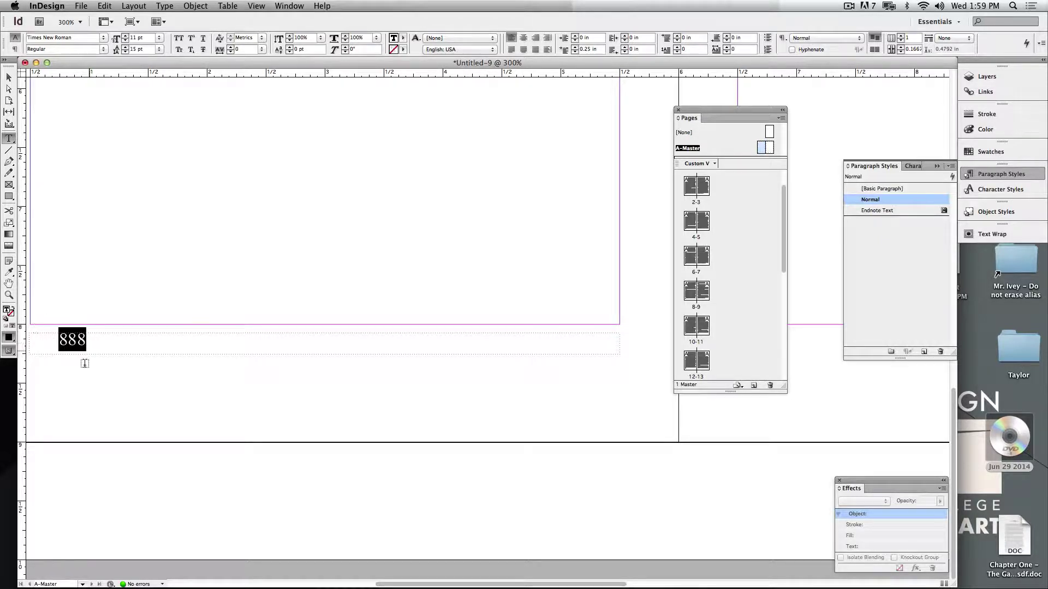
# - Set the first line indent of the 888 placeholder to 0 in and center it in its frame
pyautogui.tripleClick(585, 48)
pyautogui.write('0')
pyautogui.press('Return')
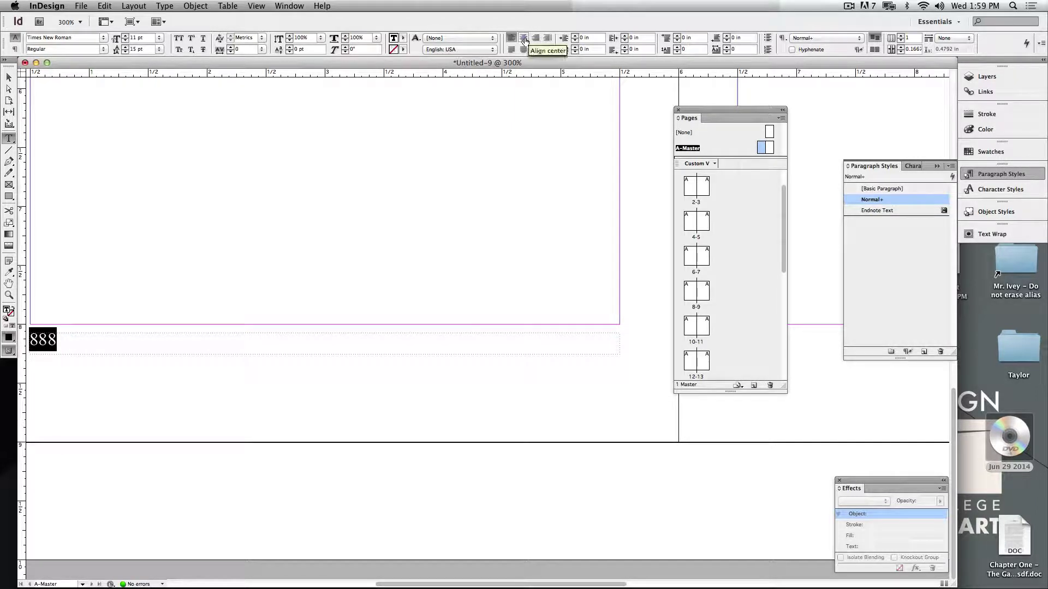
pyautogui.click(524, 39)
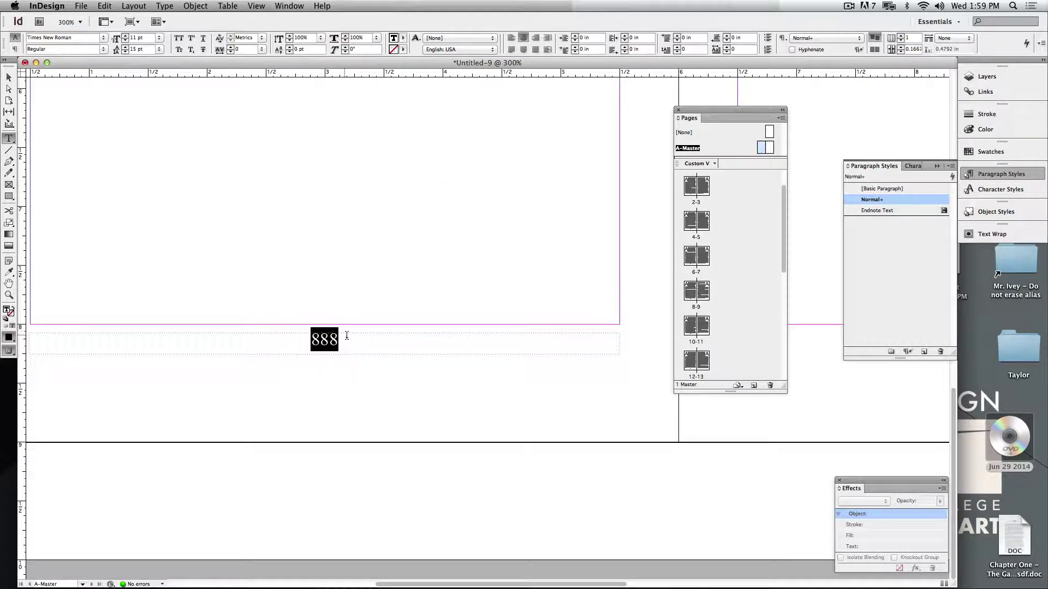
# - Replace the selected 888 placeholder on the left master page with the Current Page Number marker
pyautogui.click(140, 7)
pyautogui.moveTo(166, 7)
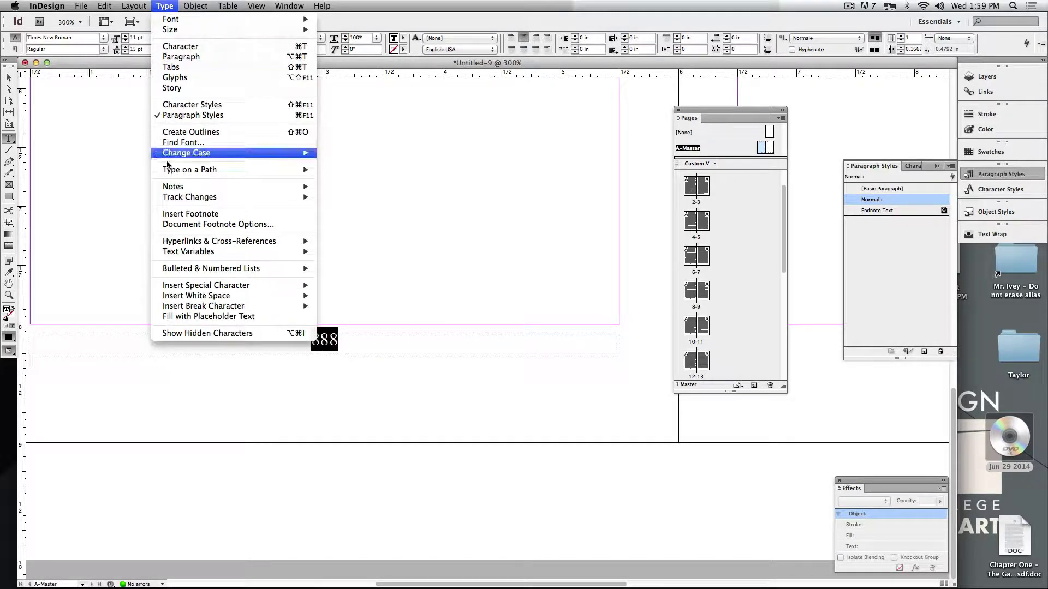
pyautogui.moveTo(191, 289)
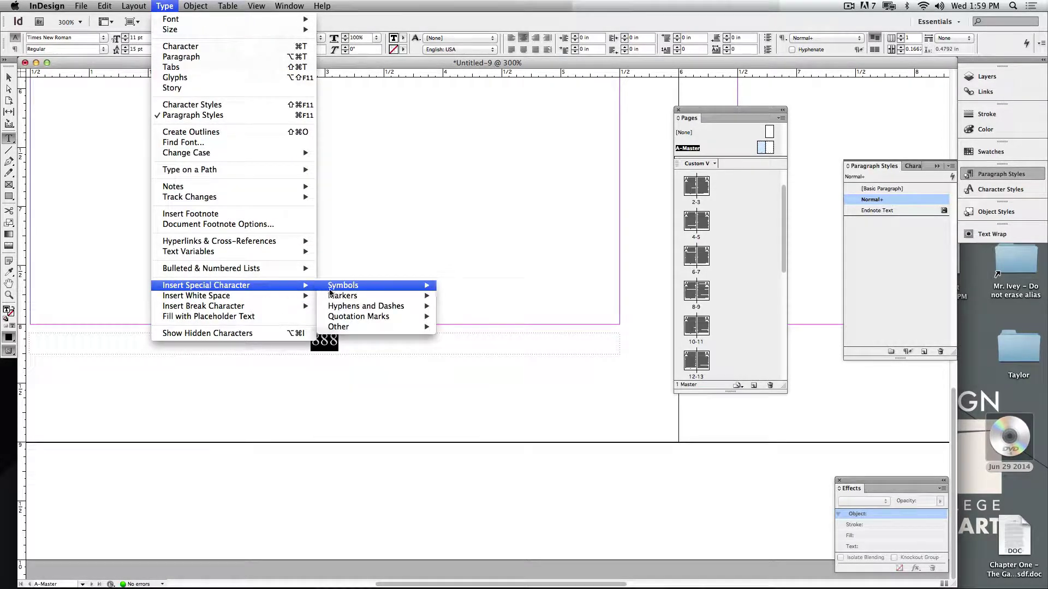
pyautogui.moveTo(364, 297)
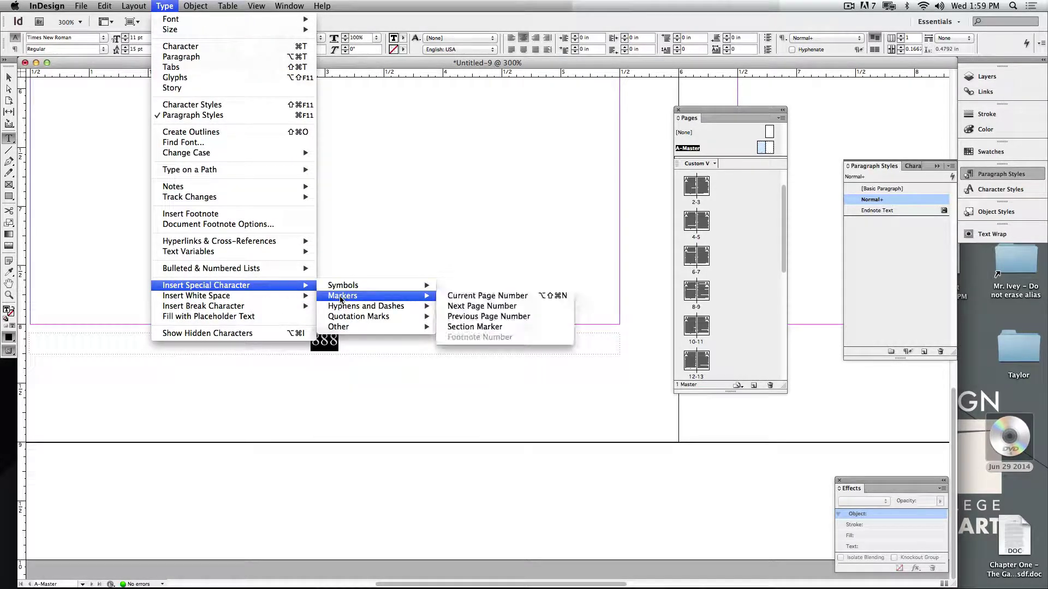
pyautogui.click(501, 301)
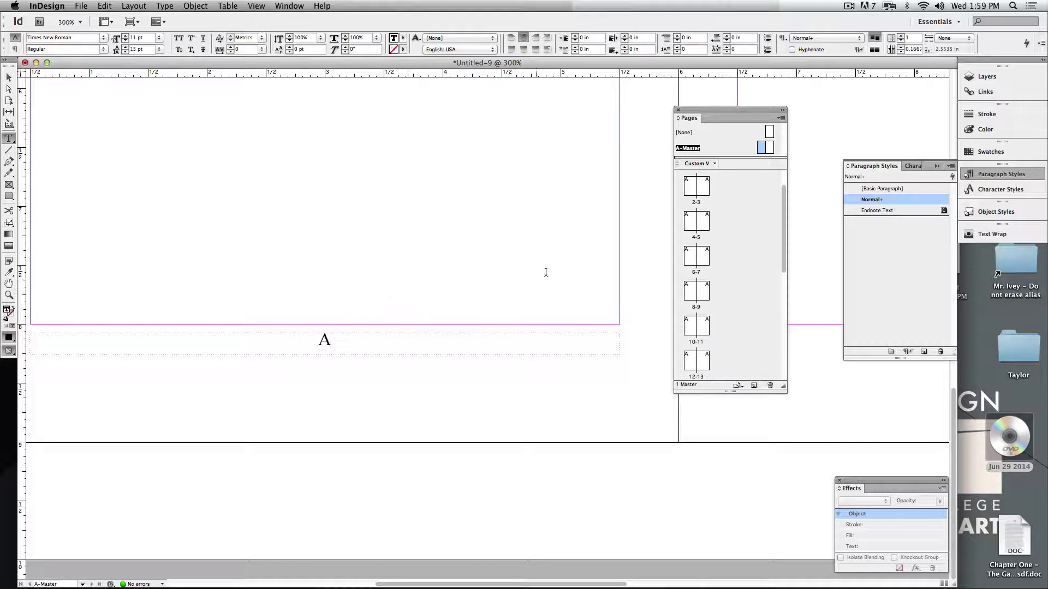
# - Duplicate the page number frame below the right master page's bottom margin at X 6.5 in, Y 8.075 in, and fit the page in the window
pyautogui.click(9, 77)
pyautogui.hscroll(10, 356, 260)
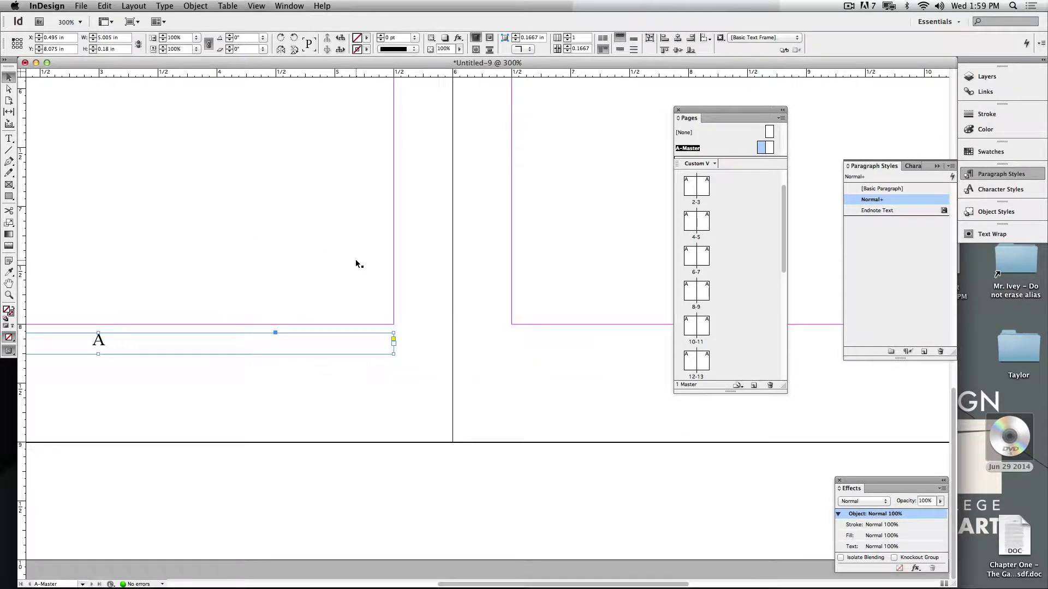
pyautogui.moveTo(71, 352); pyautogui.dragTo(794, 346)
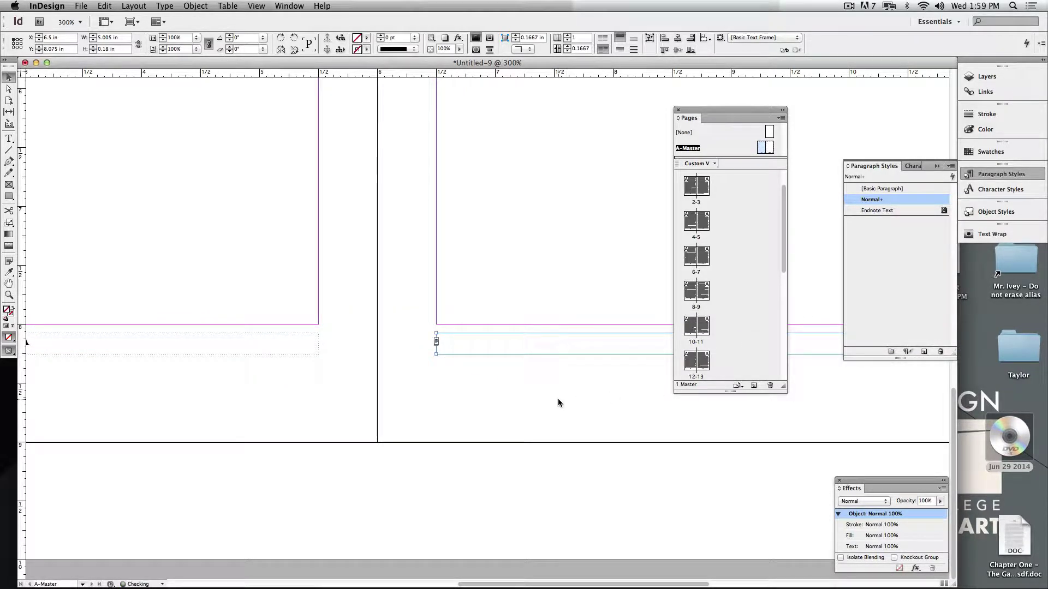
pyautogui.click(558, 398)
pyautogui.press('super+0')
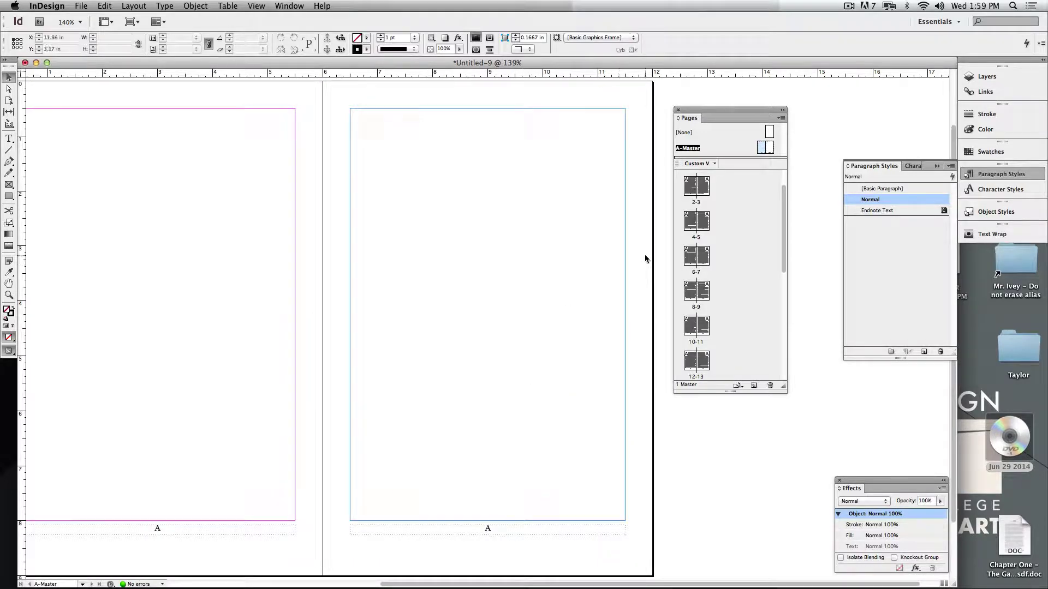
# - Open page 1, check the automatic page numbers on the following pages through page 5, and preview them without guides and frame edges
pyautogui.scroll(2, 701, 197)
pyautogui.doubleClick(704, 188)
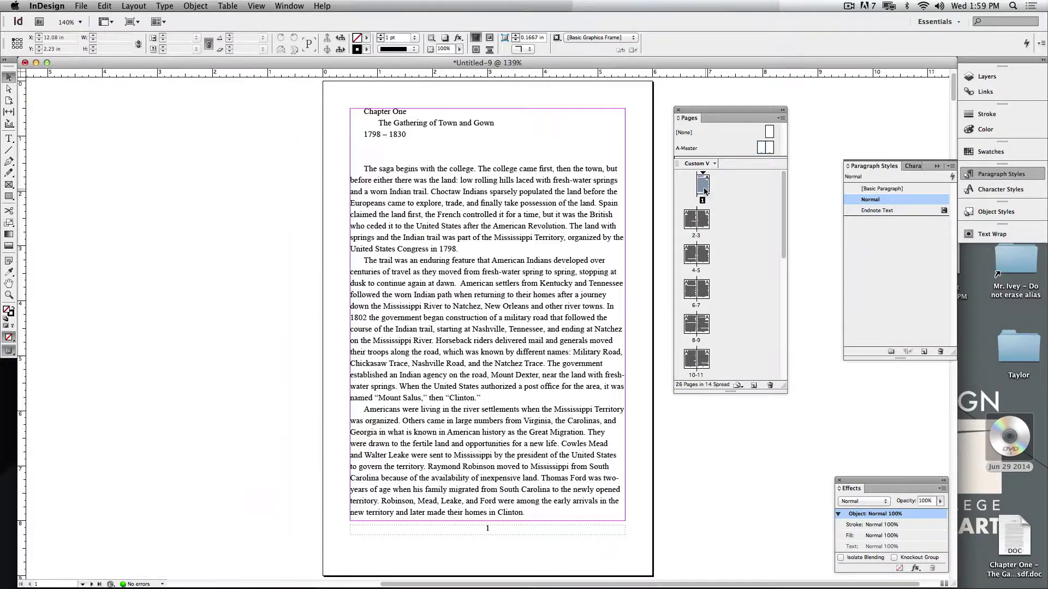
pyautogui.scroll(-2, 477, 436)
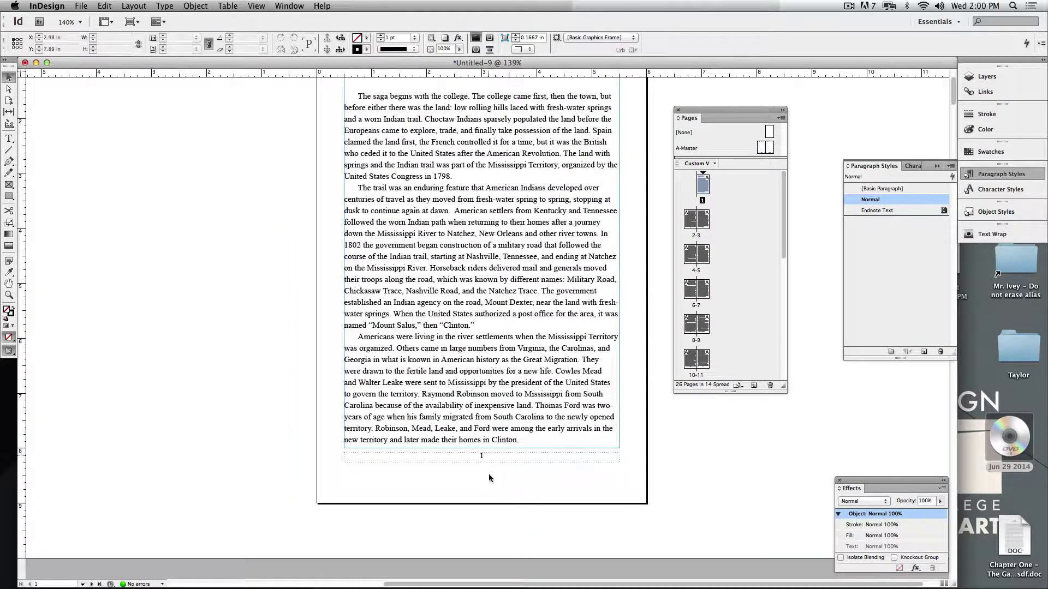
pyautogui.scroll(-15, 247, 460)
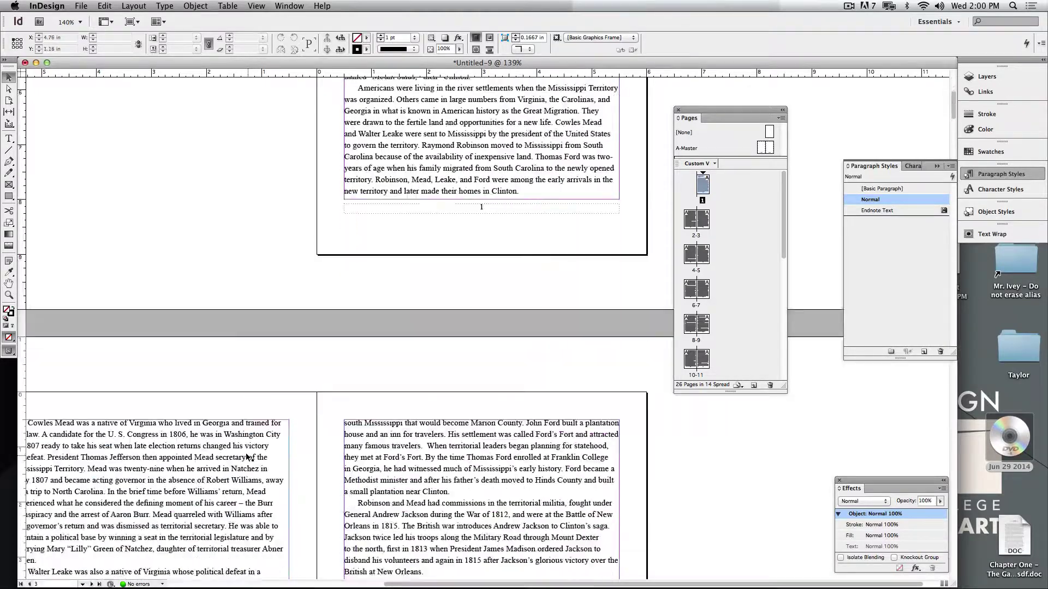
pyautogui.scroll(-10, 194, 353)
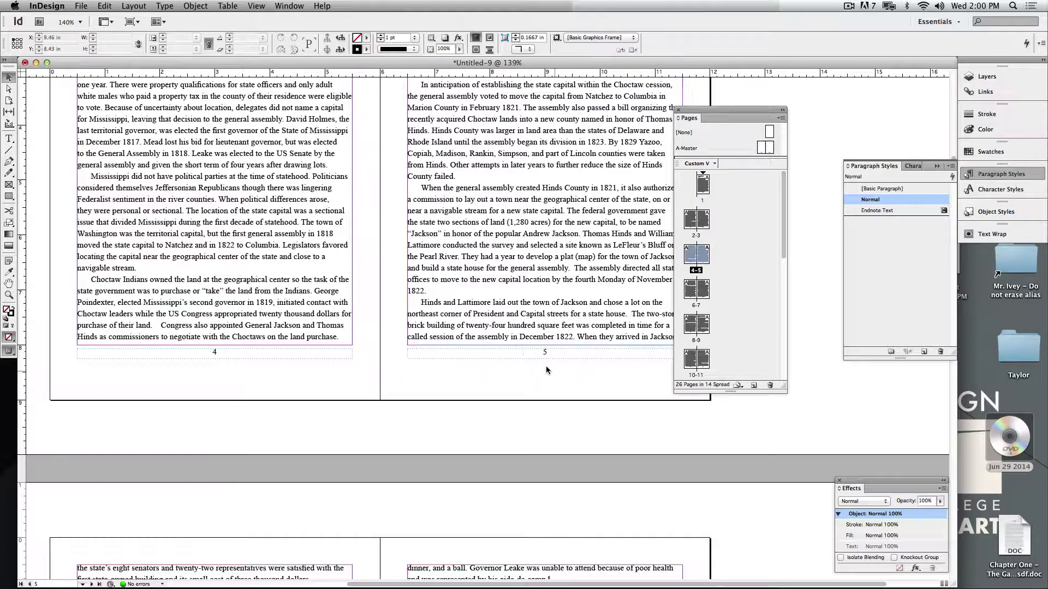
pyautogui.scroll(1, 434, 328)
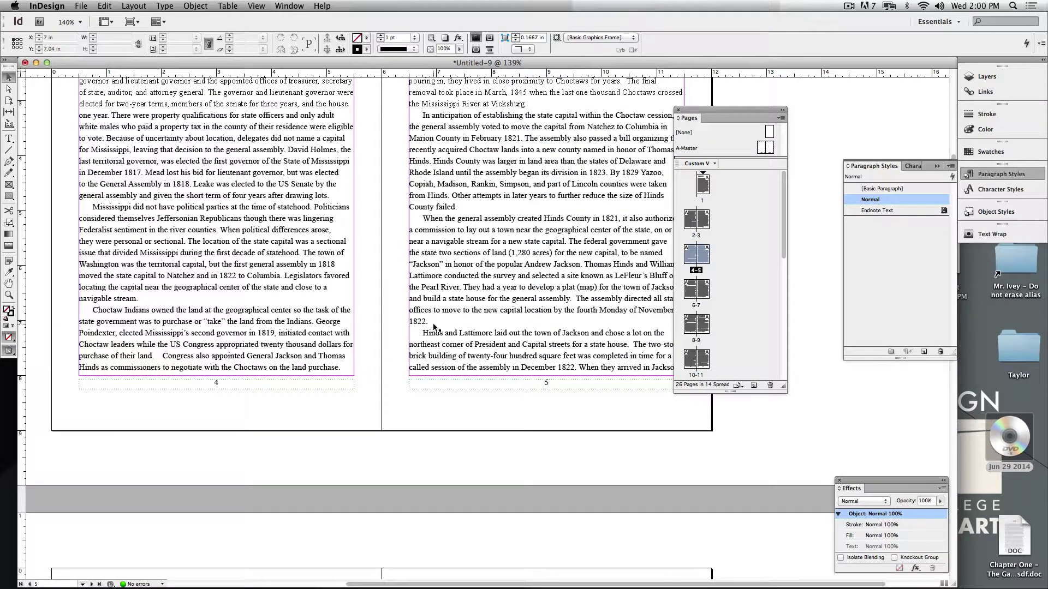
pyautogui.press('w')
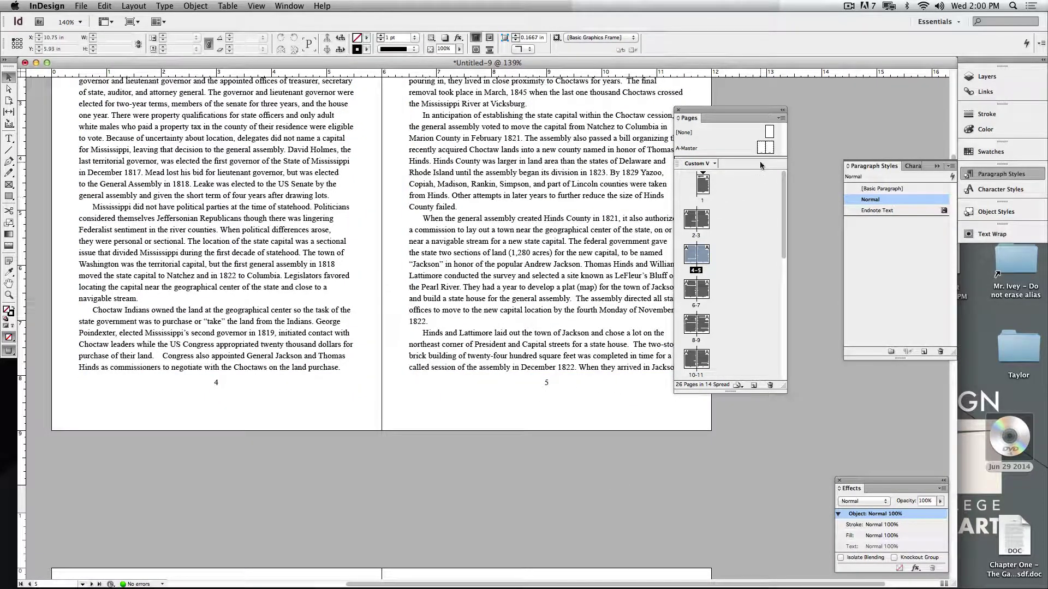
# - Review the page number markers on both A-Master pages and compare them with the numbers on pages 4–5
pyautogui.click(759, 147)
pyautogui.doubleClick(758, 147)
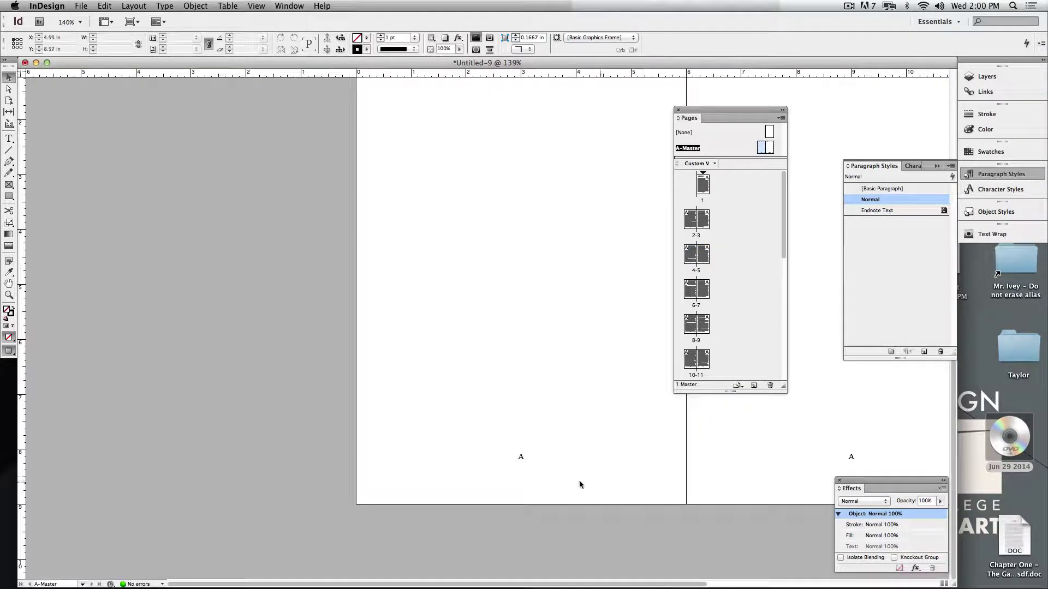
pyautogui.moveTo(650, 480); pyautogui.dragTo(803, 473)
pyautogui.click(791, 501)
pyautogui.click(704, 253)
pyautogui.doubleClick(704, 253)
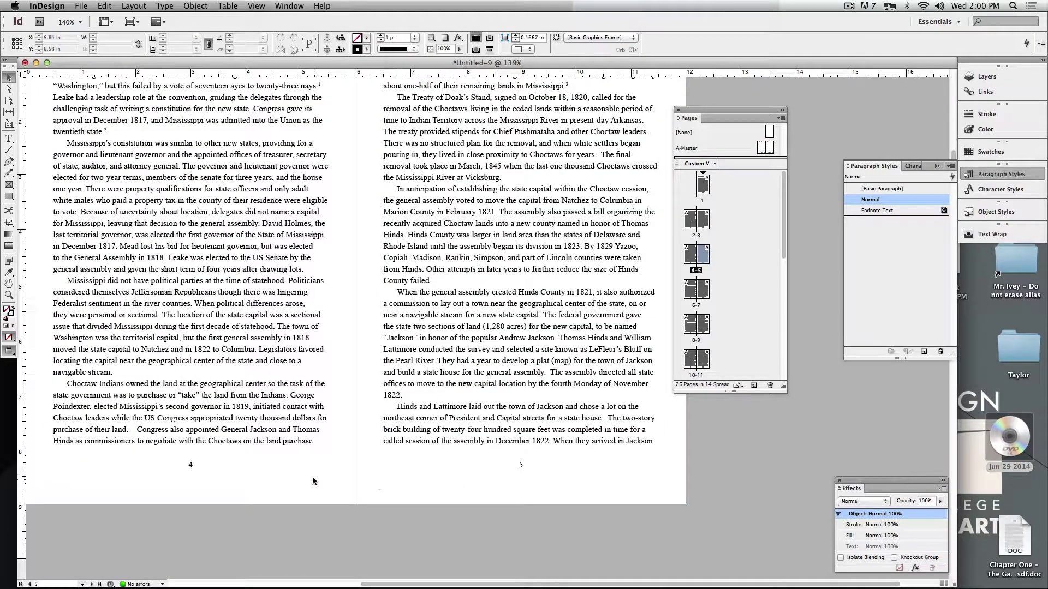
pyautogui.moveTo(312, 476); pyautogui.dragTo(389, 476)
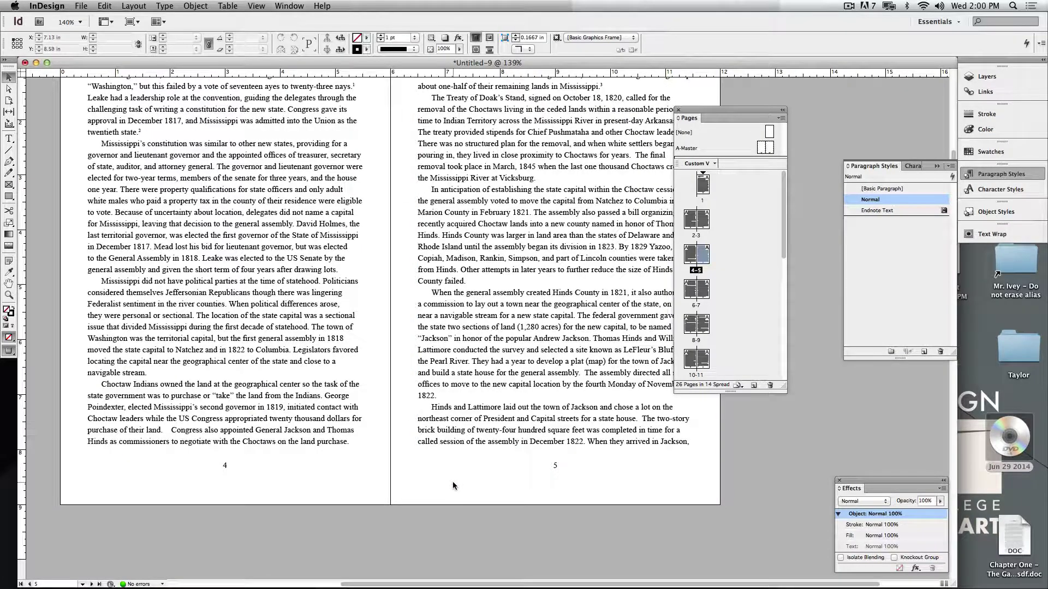
# - Select all the numbered endnotes, 1 through 34, on pages 24–25
pyautogui.scroll(-20, 453, 485)
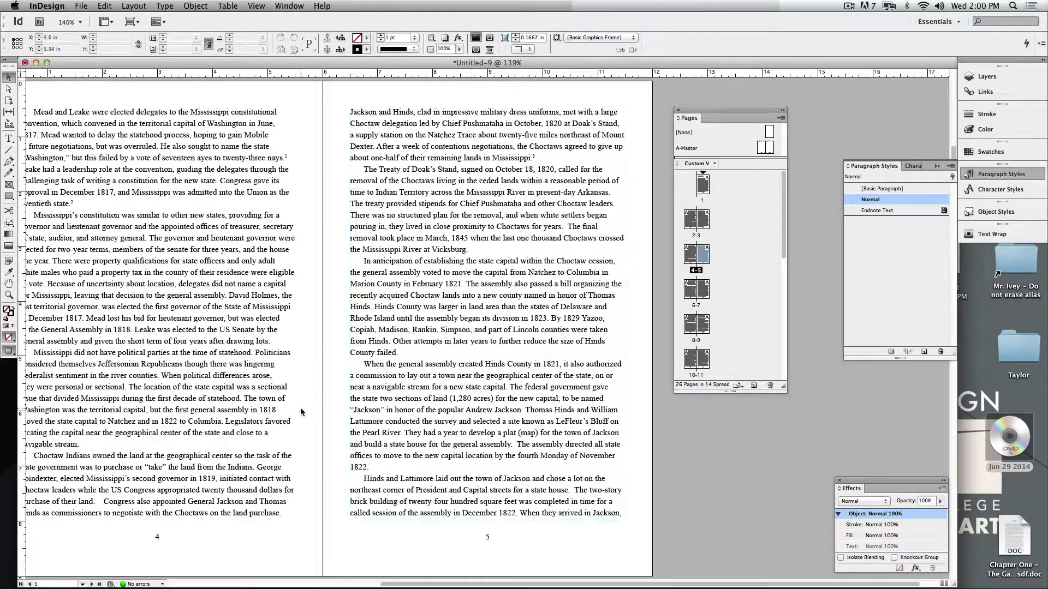
pyautogui.scroll(-3, 303, 413)
pyautogui.scroll(-20, 302, 413)
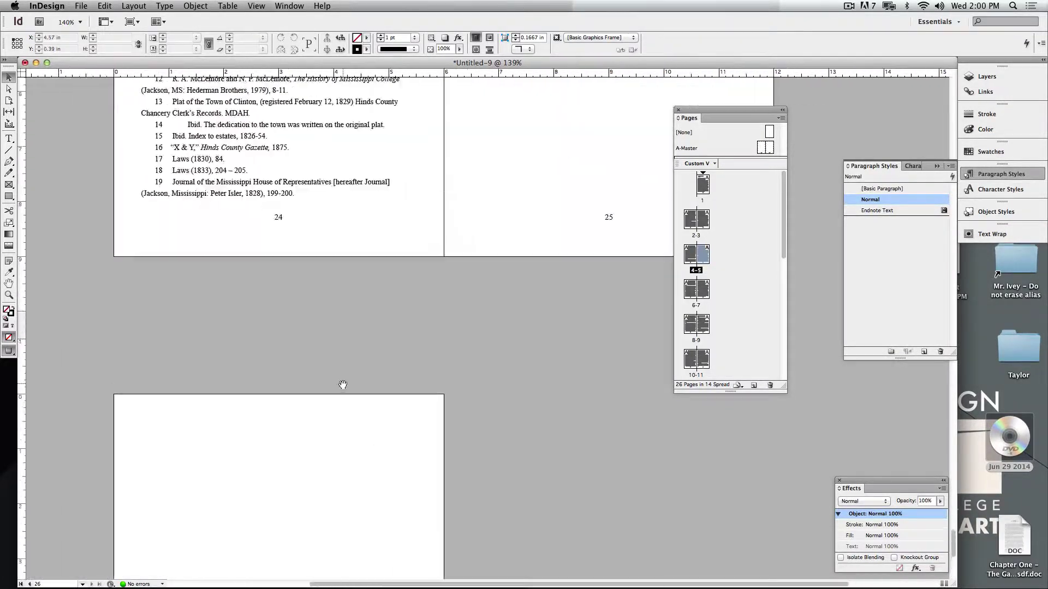
pyautogui.scroll(5, 355, 493)
pyautogui.hscroll(1, 349, 447)
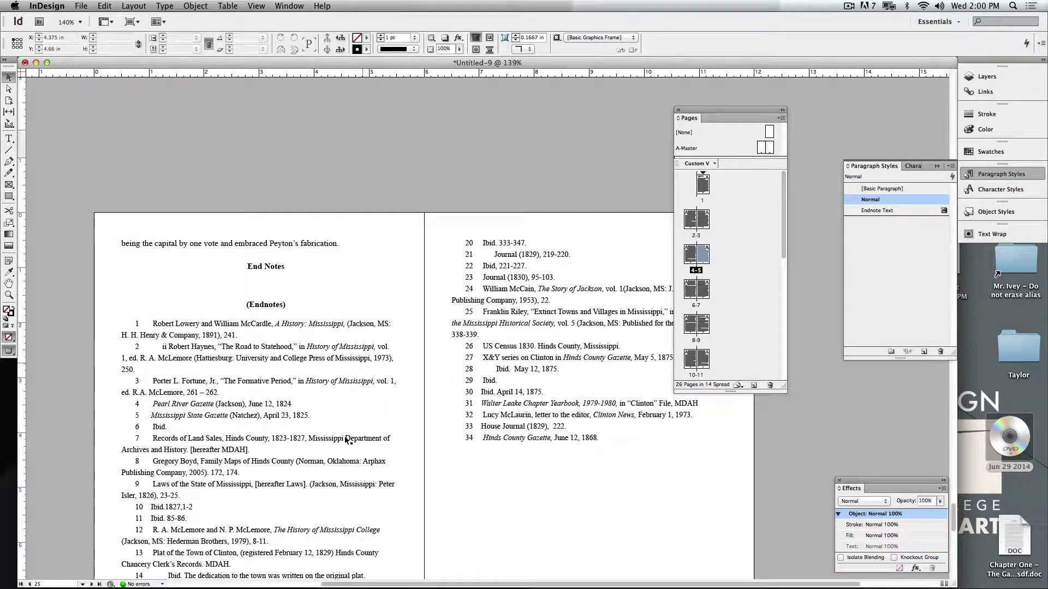
pyautogui.scroll(-3, 327, 354)
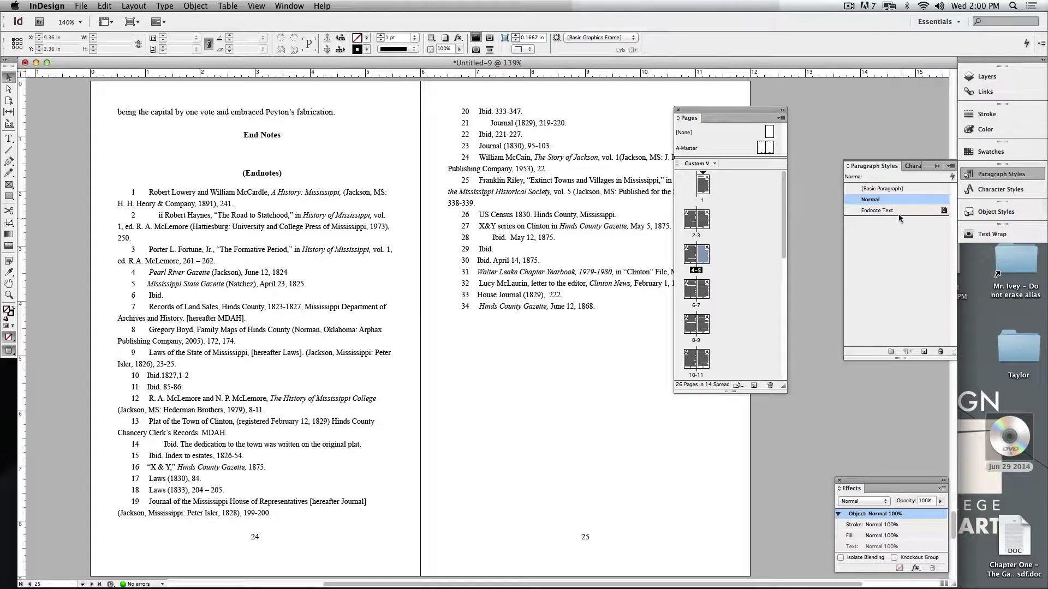
pyautogui.click(192, 168)
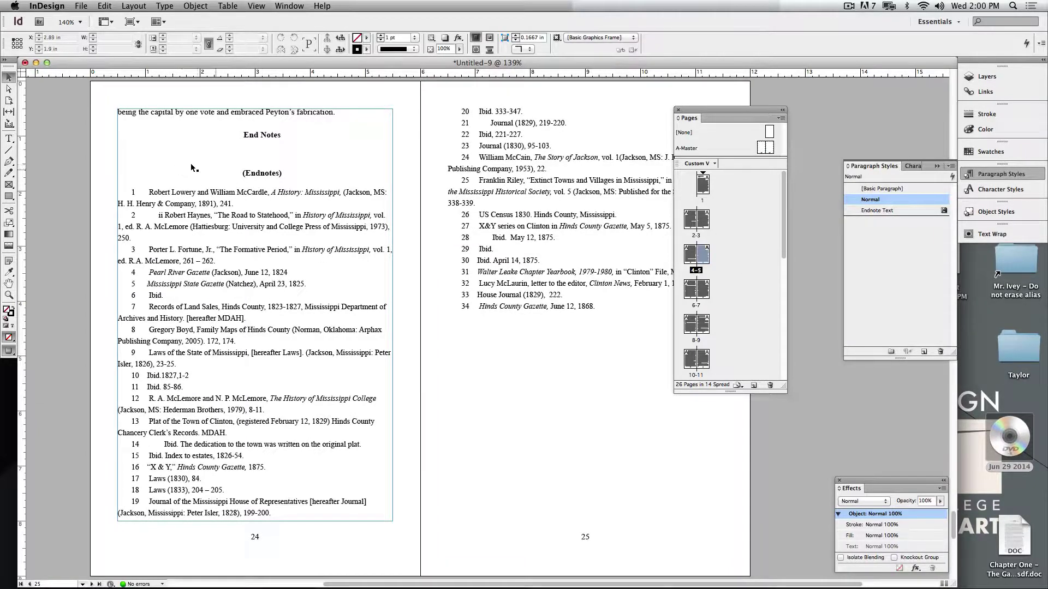
pyautogui.click(9, 138)
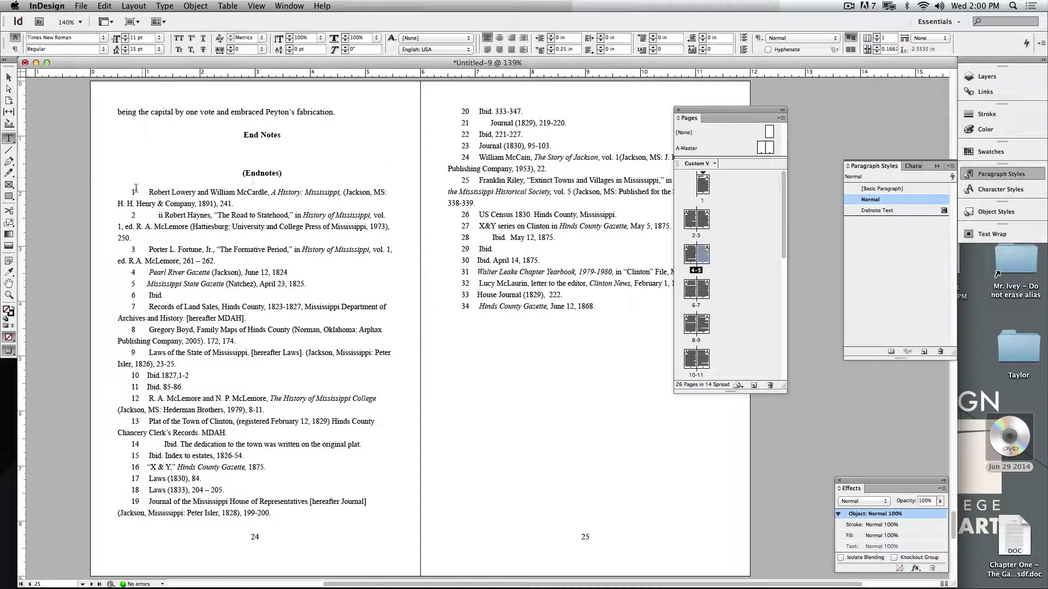
pyautogui.moveTo(131, 191); pyautogui.dragTo(639, 304)
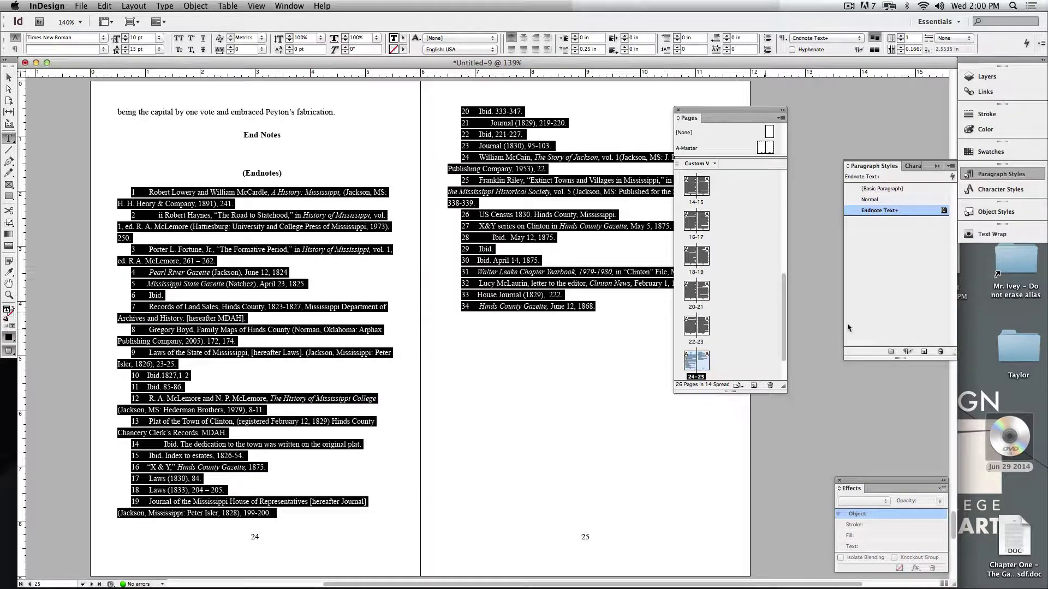
# - Edit the Endnote Text paragraph style to use a 9 pt font size and Auto leading
pyautogui.click(896, 210)
pyautogui.doubleClick(904, 212)
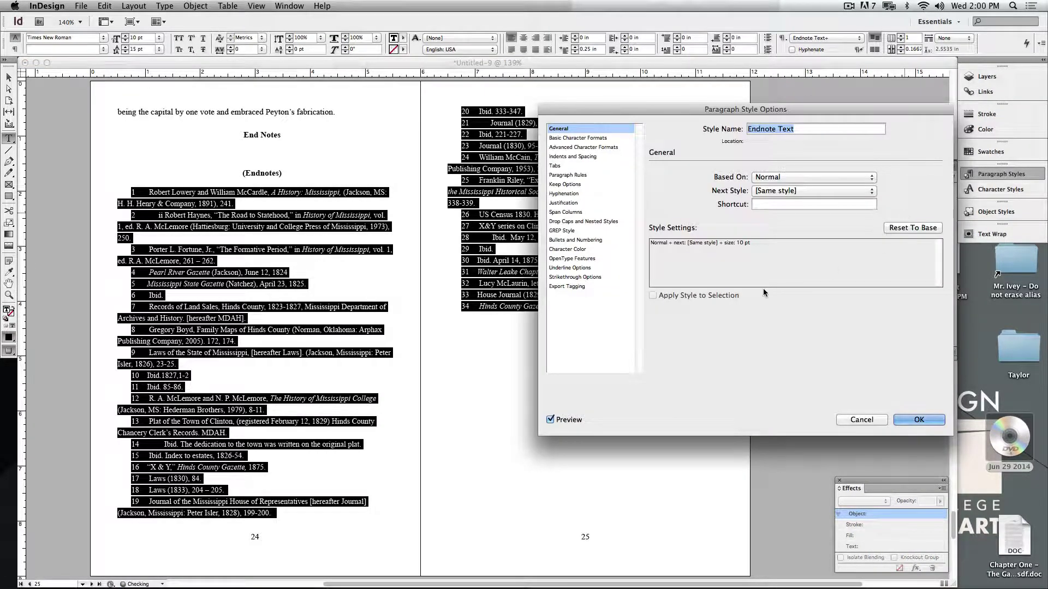
pyautogui.click(600, 138)
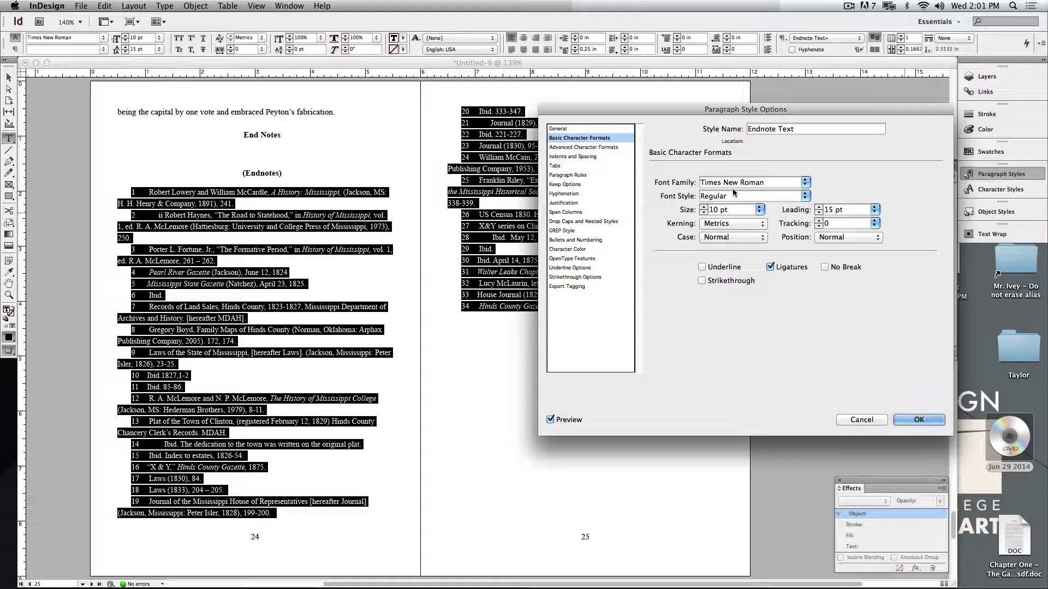
pyautogui.click(703, 212)
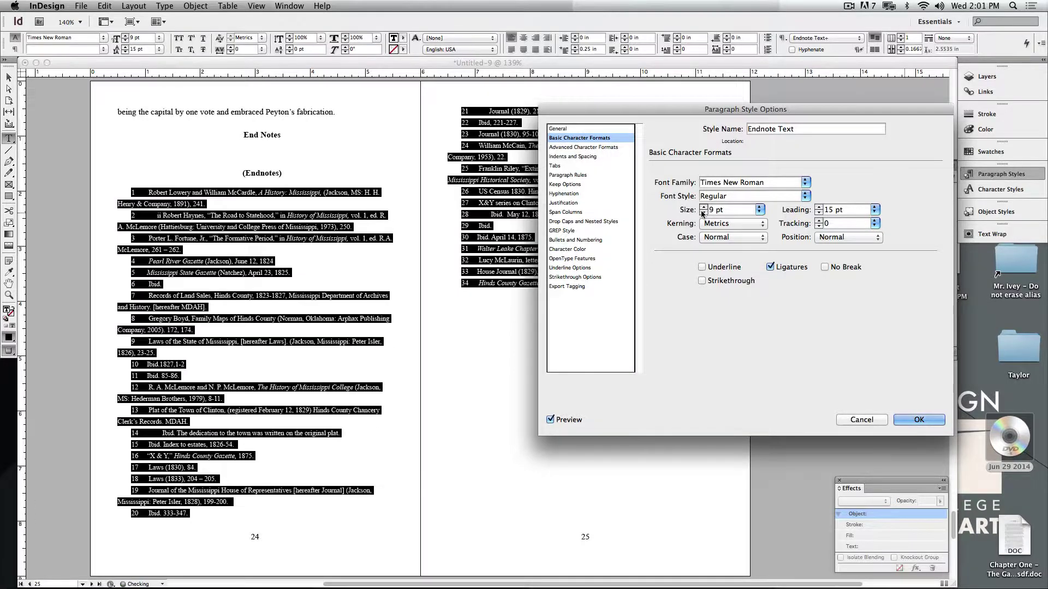
pyautogui.click(874, 210)
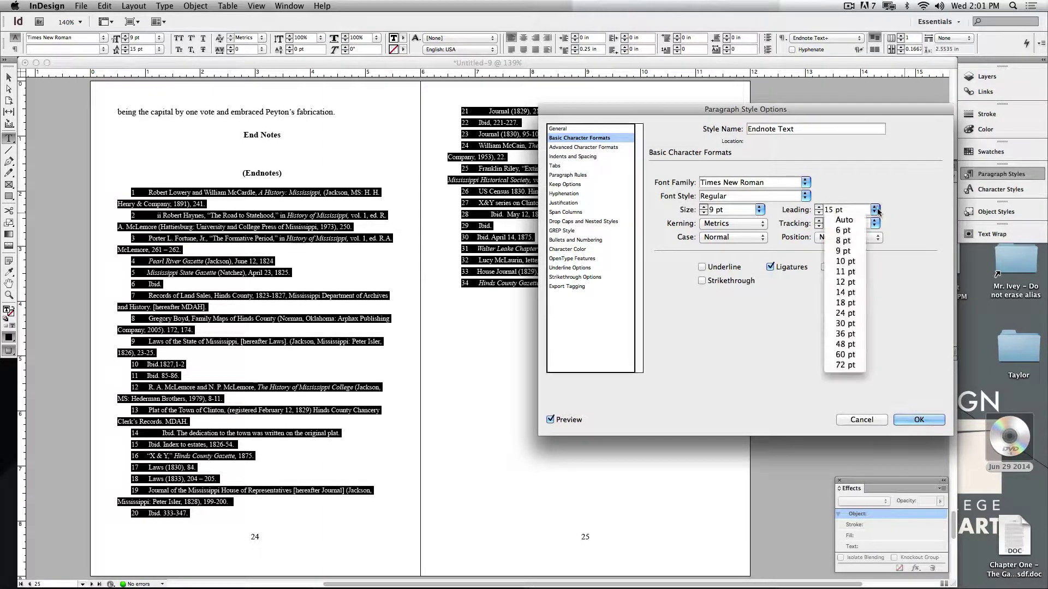
pyautogui.click(849, 222)
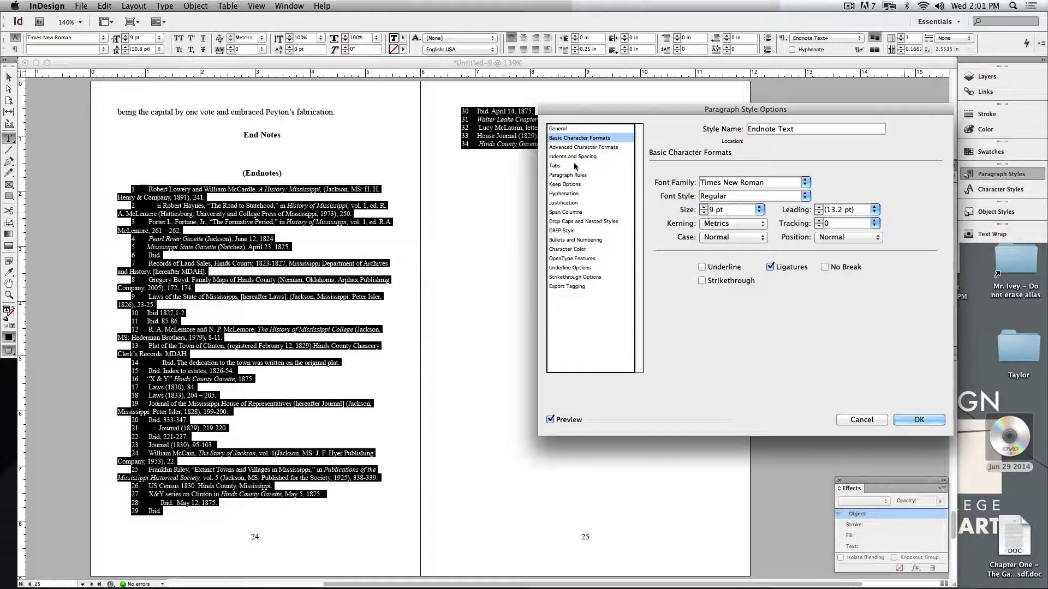
# - Set the Endnote Text style's first line indent to 0.0625 in and its left indent to 0.1875 in
pyautogui.click(573, 158)
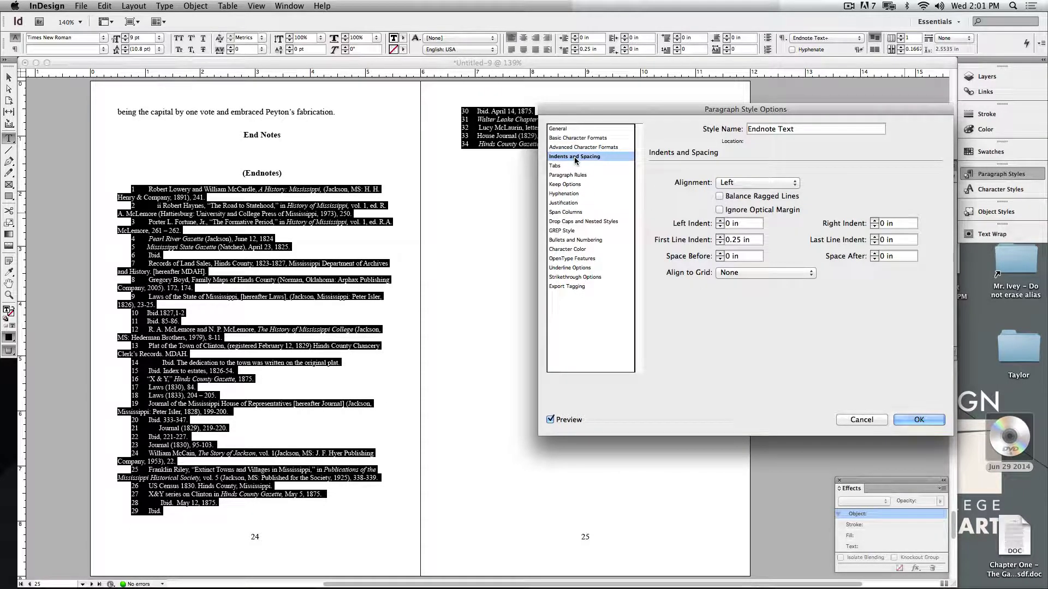
pyautogui.click(719, 242)
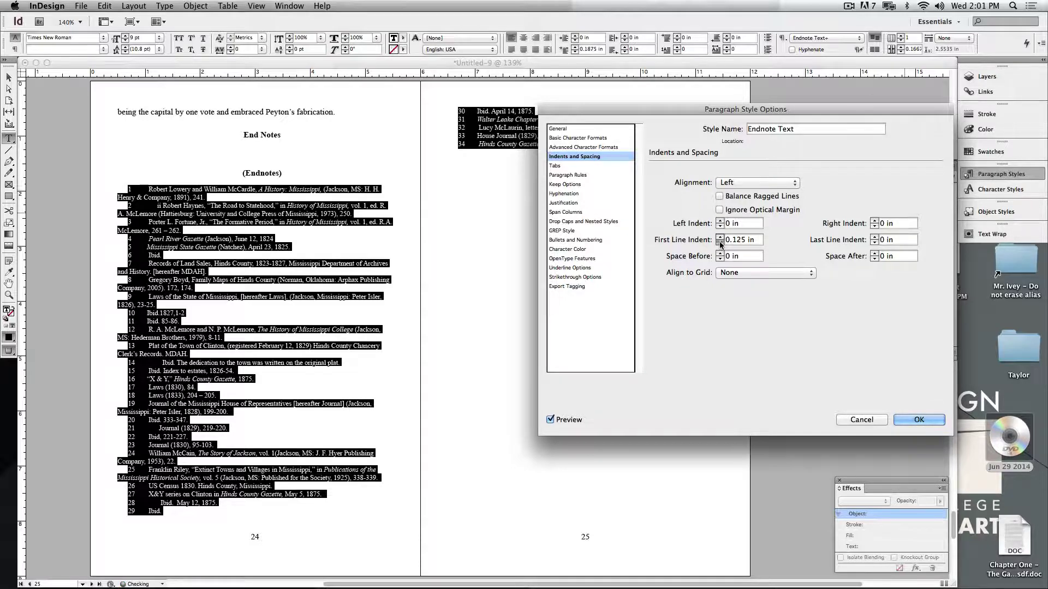
pyautogui.click(719, 242)
pyautogui.click(720, 221)
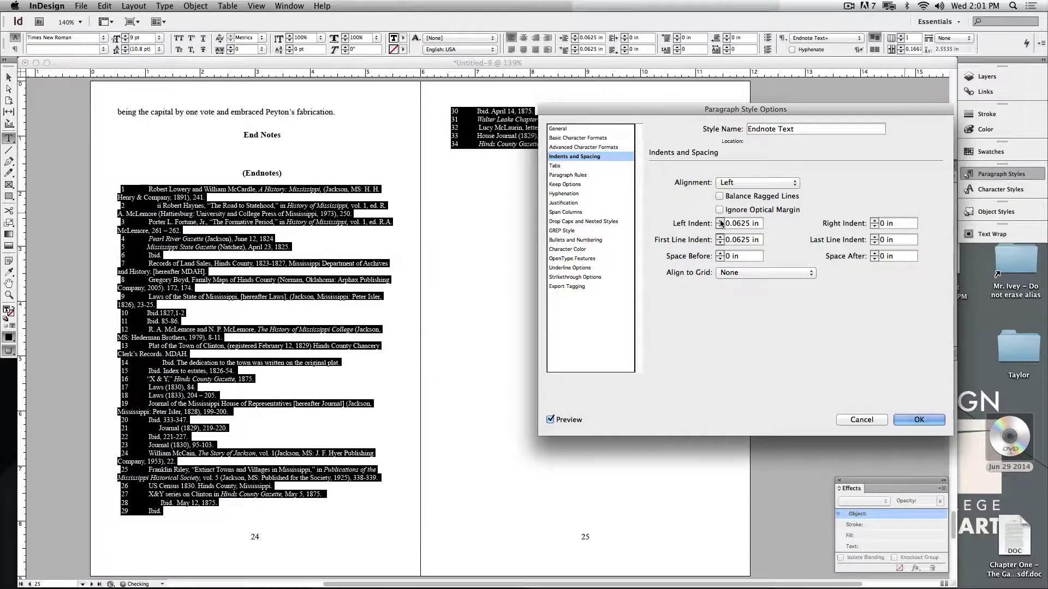
pyautogui.click(720, 221)
pyautogui.click(720, 221)
# - Give the Endnote Text style a hanging indent by setting its first line indent to -0.1875 in
pyautogui.click(719, 242)
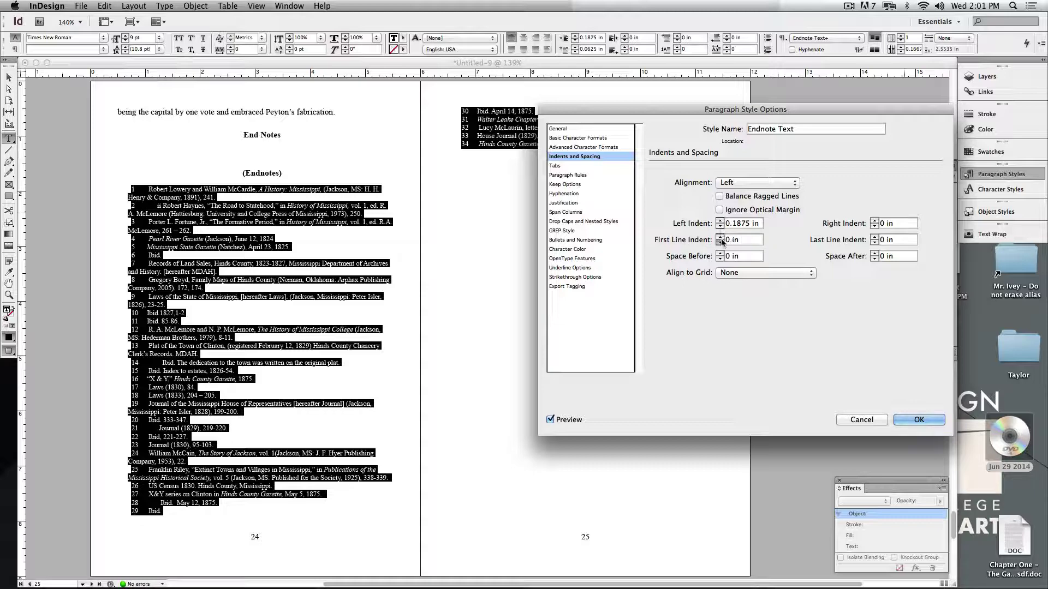
pyautogui.click(720, 242)
pyautogui.click(719, 242)
pyautogui.click(719, 242)
pyautogui.click(719, 243)
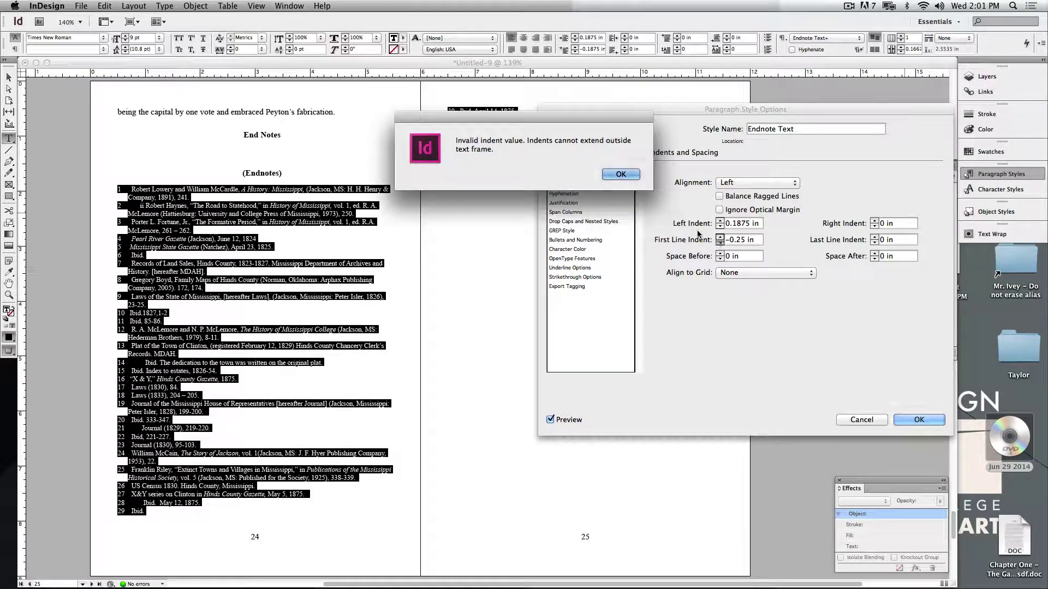
pyautogui.click(621, 174)
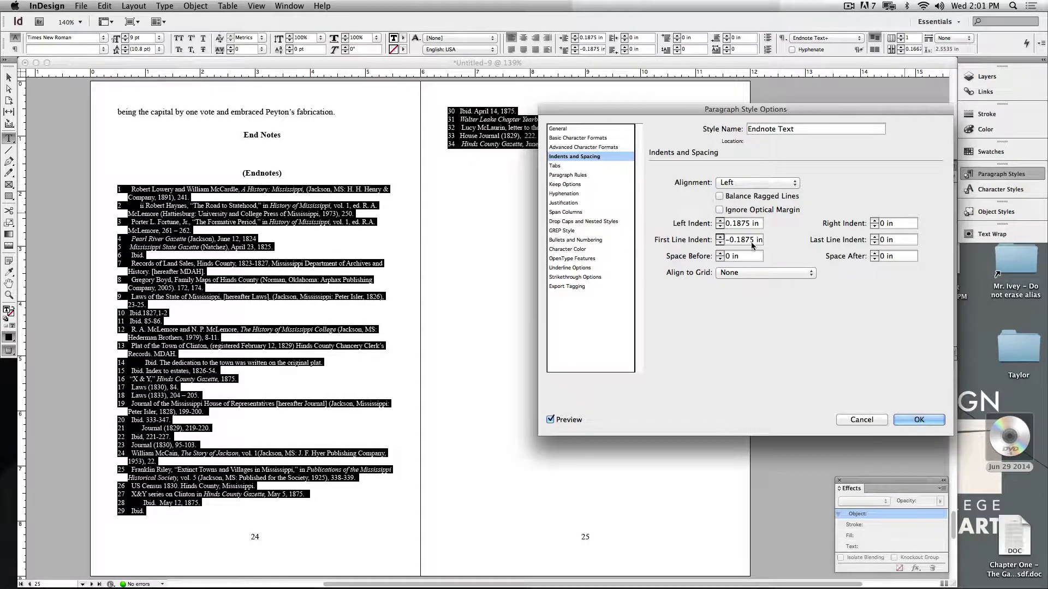
# - Increase the Endnote Text style's left indent to 0.25 in
pyautogui.click(720, 225)
pyautogui.click(621, 175)
pyautogui.click(720, 221)
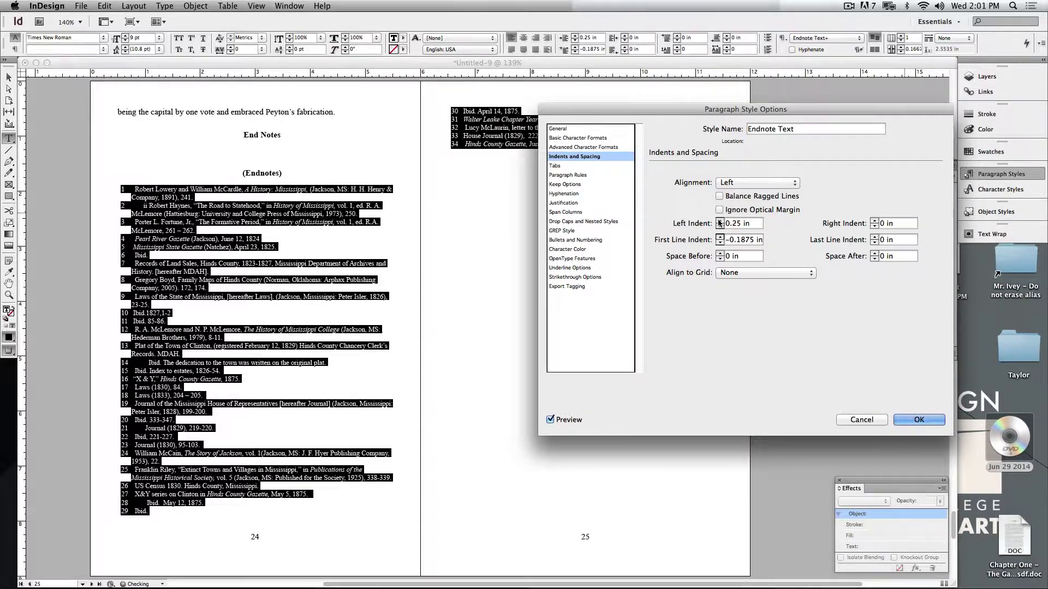
# - Try a left indent of 0.3125 in and a first line indent of -0.3125 in for the Endnote Text style
pyautogui.click(719, 221)
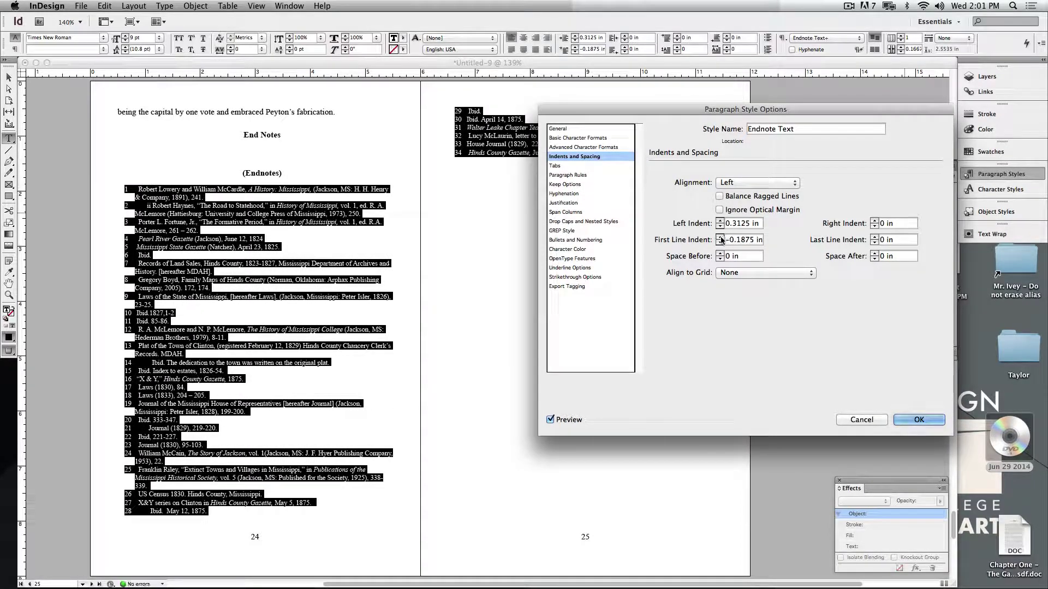
pyautogui.click(720, 242)
pyautogui.click(720, 242)
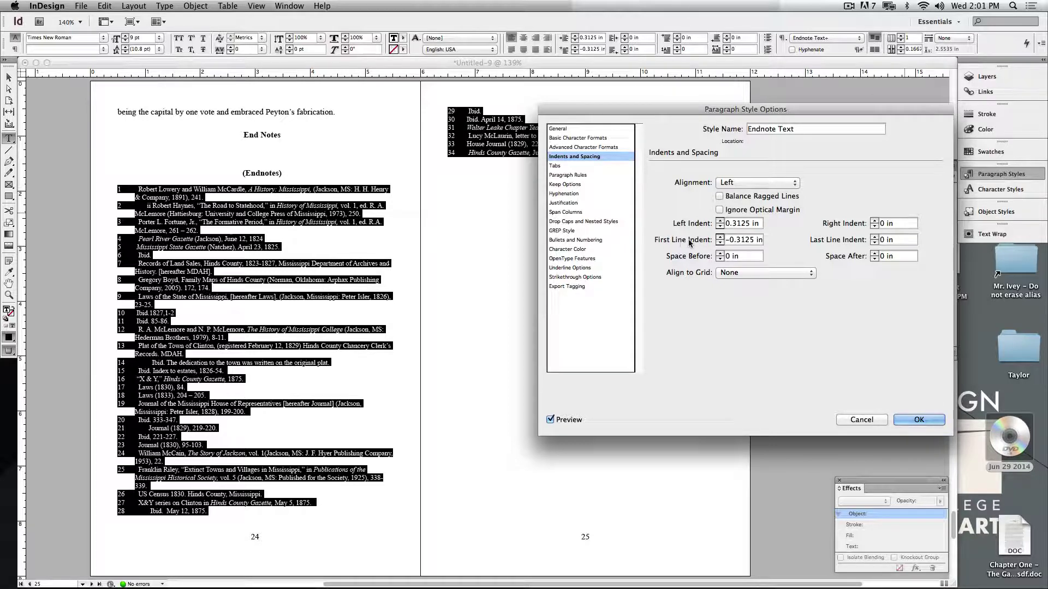
# - Try a left indent of 0.4375 in with a first line indent of -0.1875 in for the Endnote Text style
pyautogui.click(720, 226)
pyautogui.press('Return')
pyautogui.click(719, 220)
pyautogui.click(720, 237)
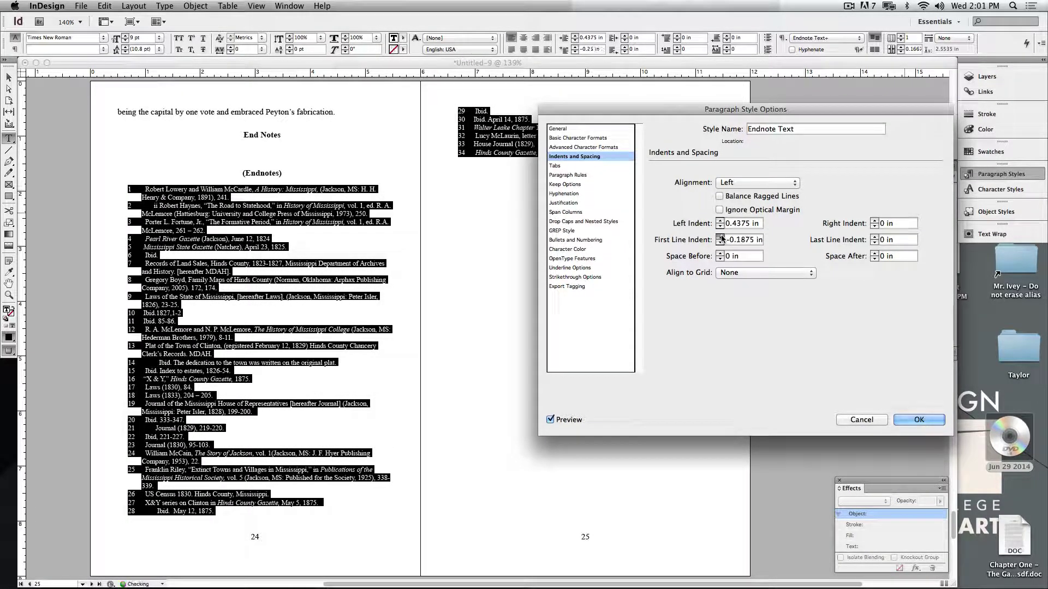
pyautogui.click(720, 237)
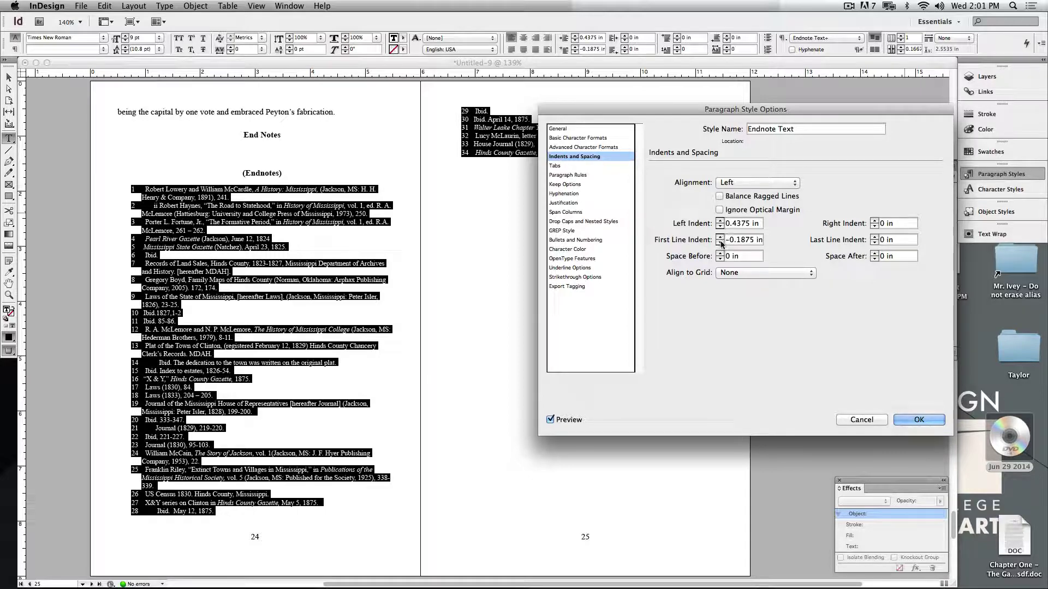
# - Try a first line indent of -0.25 in with a left indent of 0.5 in for the Endnote Text style
pyautogui.click(720, 242)
pyautogui.click(719, 226)
pyautogui.click(720, 225)
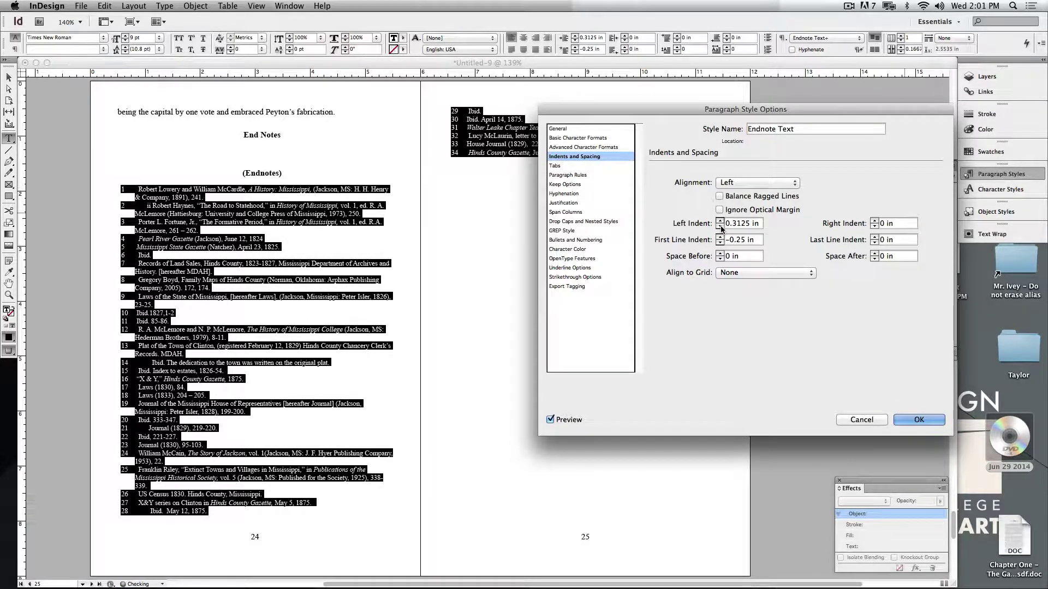
pyautogui.click(719, 220)
pyautogui.click(719, 221)
pyautogui.click(719, 220)
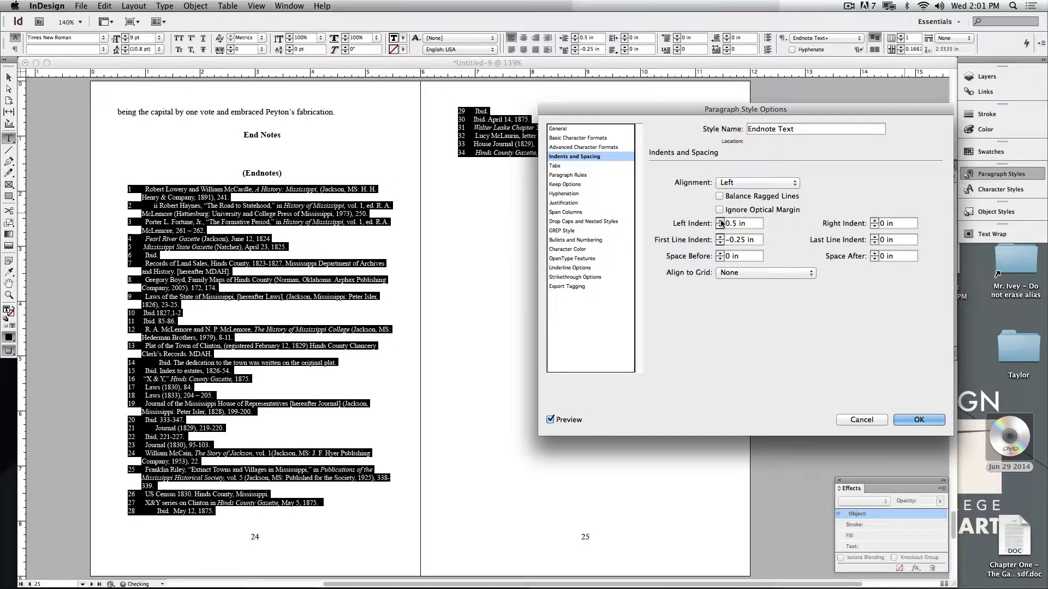
# - Try different first line indents for the Endnote Text style, ending at -0.4375 in
pyautogui.click(719, 236)
pyautogui.click(719, 237)
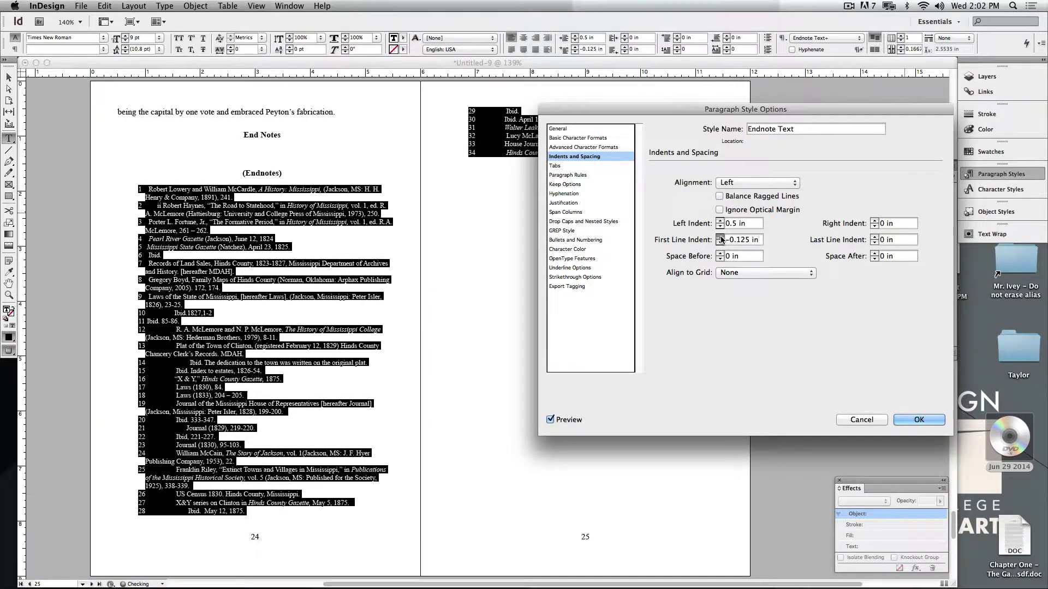
pyautogui.click(720, 237)
pyautogui.click(719, 237)
pyautogui.click(719, 242)
pyautogui.click(720, 242)
pyautogui.click(720, 243)
pyautogui.click(720, 242)
pyautogui.click(719, 242)
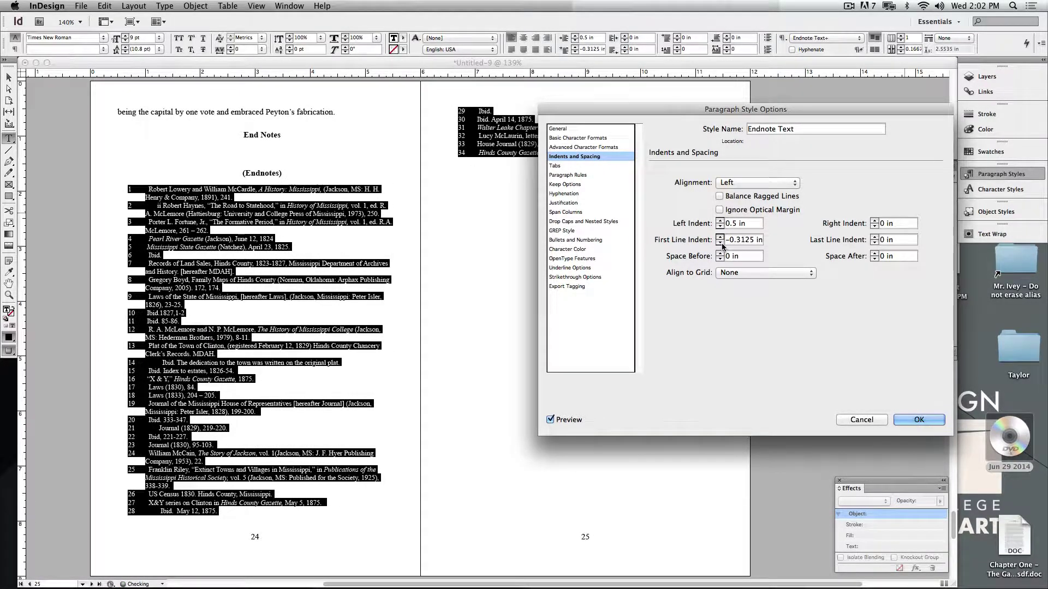
pyautogui.click(720, 243)
pyautogui.click(719, 242)
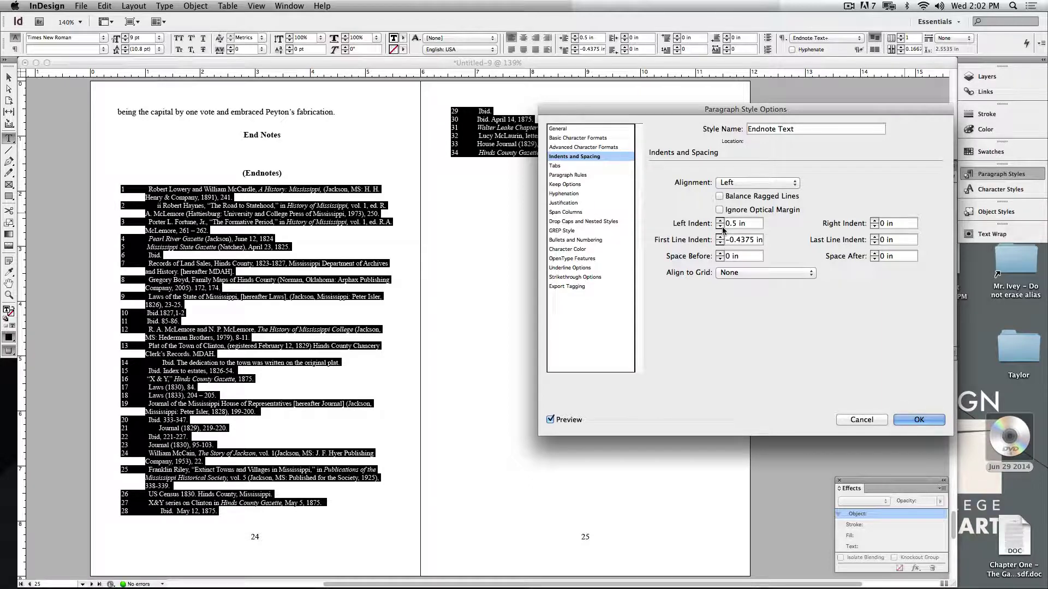
# - Try a left indent of 0.4375 in and a first line indent of -0.25 in for the Endnote Text style
pyautogui.click(721, 226)
pyautogui.click(721, 226)
pyautogui.click(620, 173)
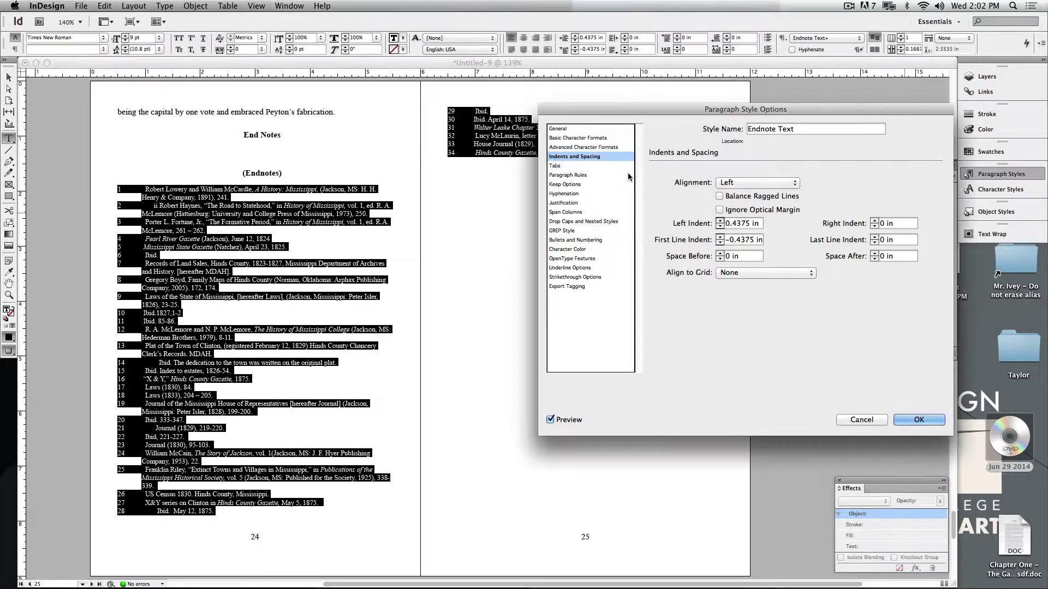
pyautogui.click(719, 236)
pyautogui.click(719, 237)
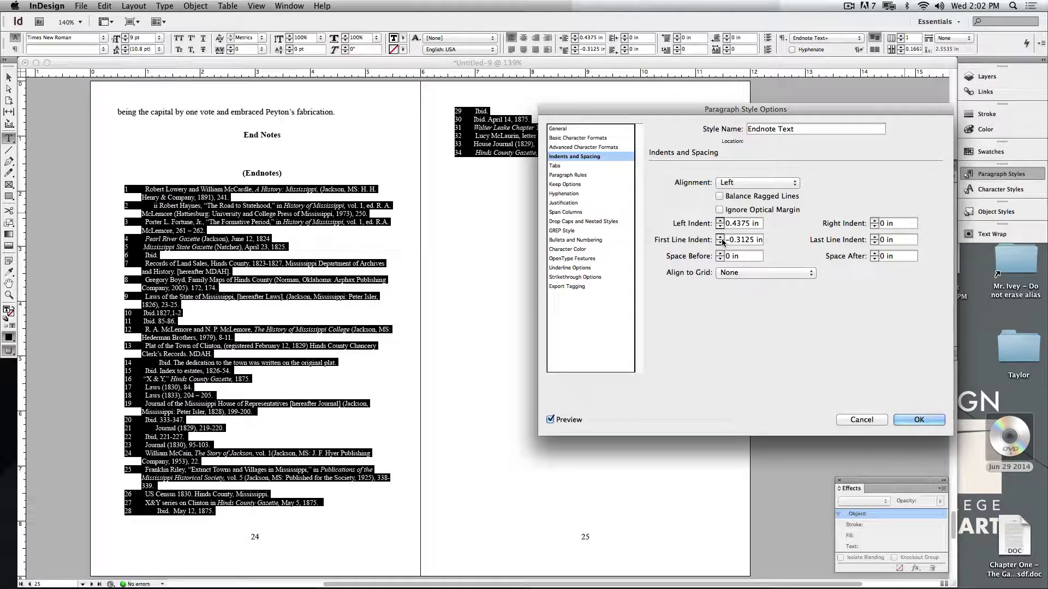
pyautogui.click(720, 236)
# - Set the Endnote Text style's left indent to 0.25 in and its first line indent to -0.1875 in
pyautogui.click(721, 225)
pyautogui.click(720, 225)
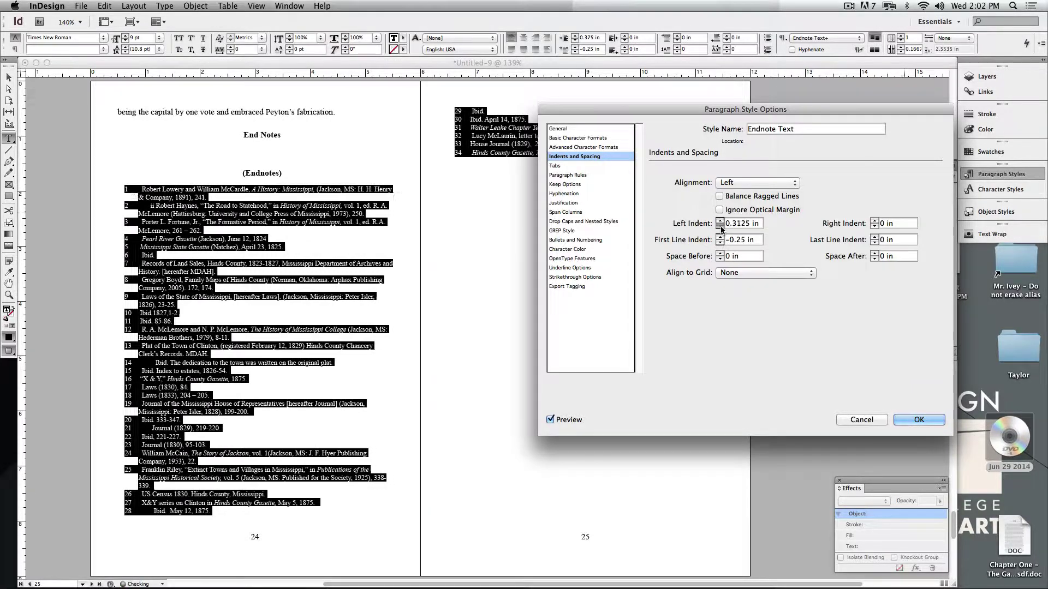
pyautogui.click(720, 226)
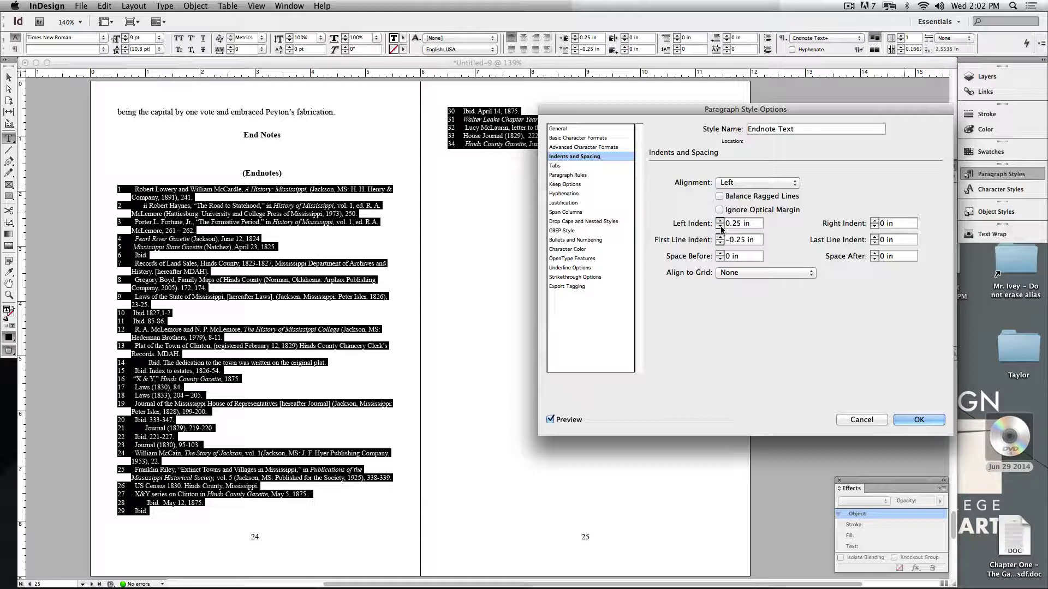
pyautogui.click(720, 225)
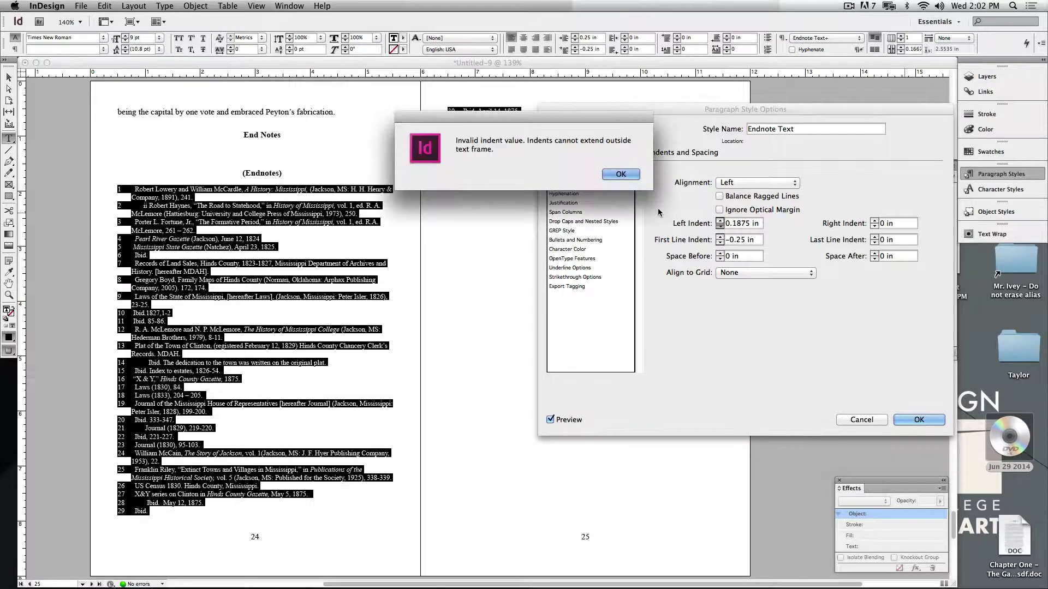
pyautogui.click(620, 174)
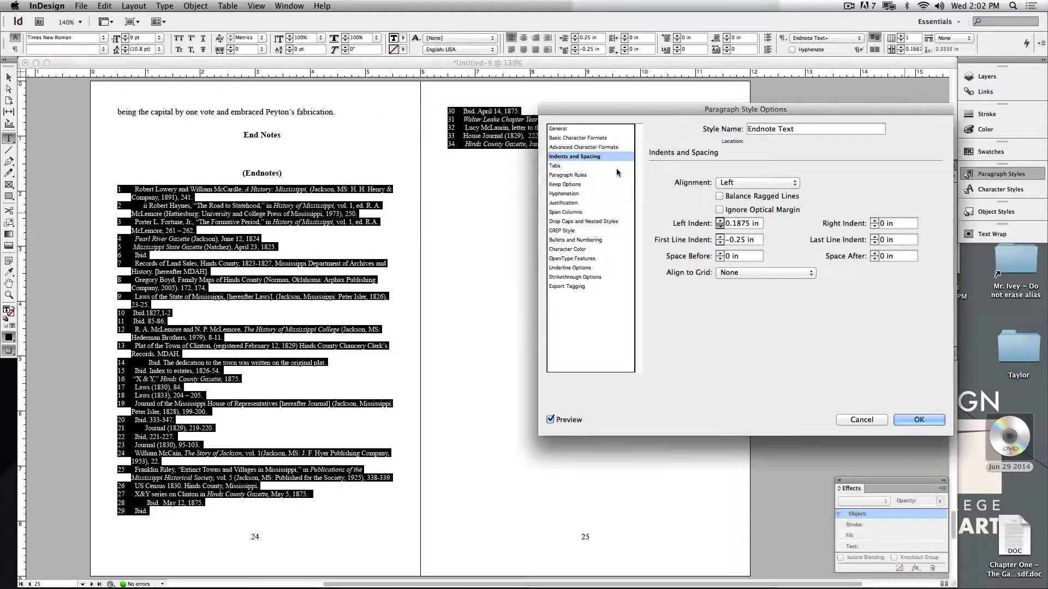
pyautogui.click(720, 239)
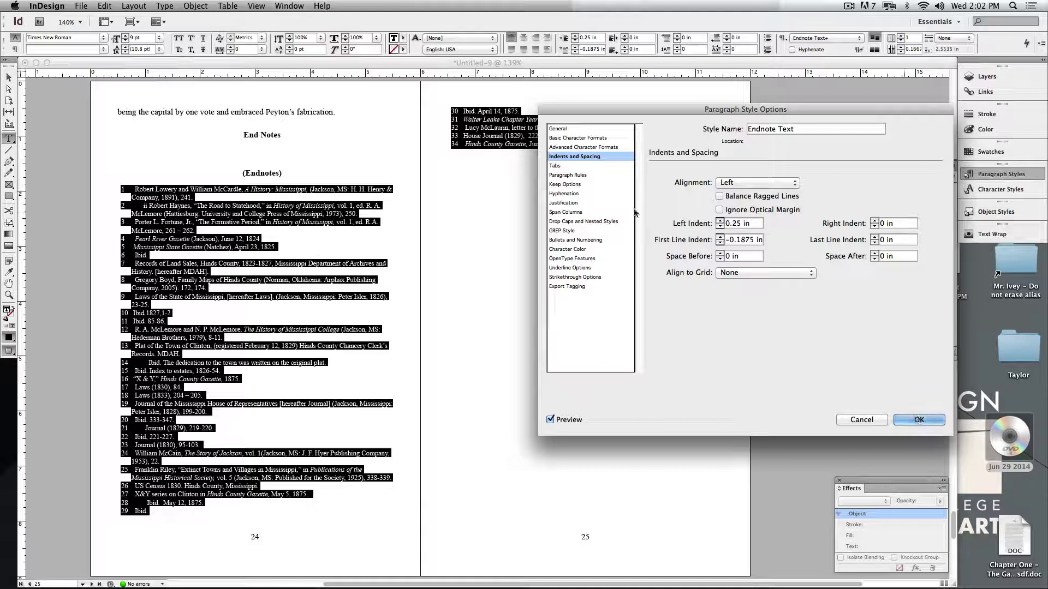
# - Check the Endnote Text style's tab settings and apply the paragraph style changes
pyautogui.click(556, 167)
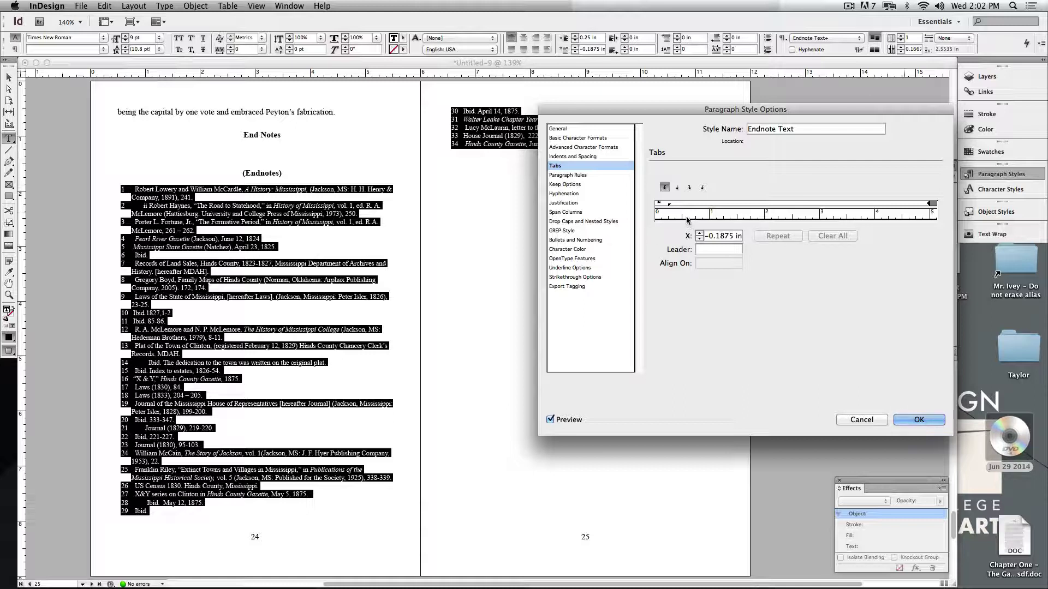
pyautogui.moveTo(680, 204); pyautogui.dragTo(677, 205)
pyautogui.click(918, 420)
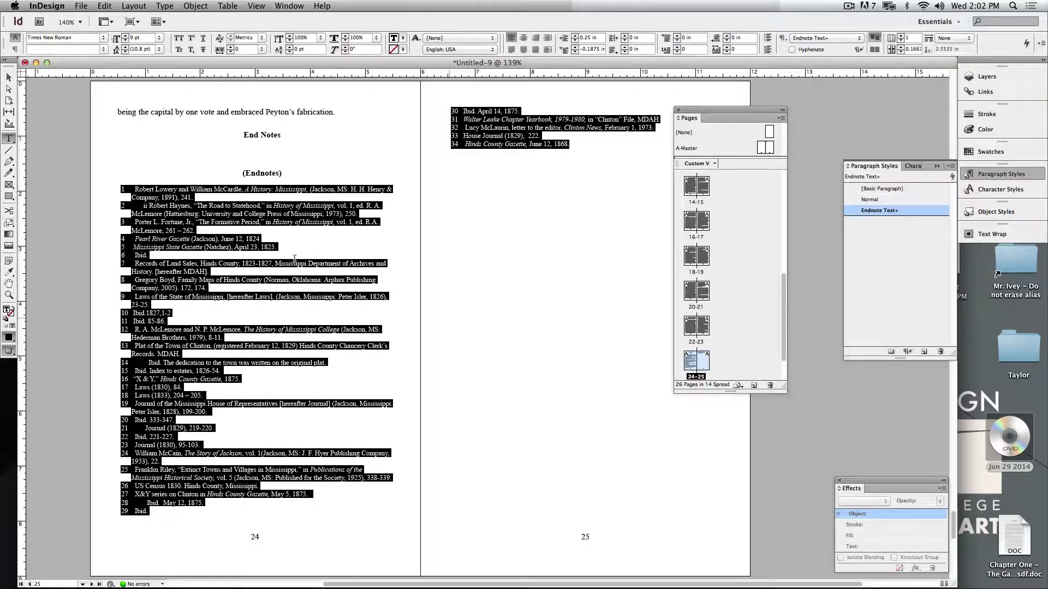
# - Zoom in to 300% on the start of the first endnote and turn on the display of hidden characters
pyautogui.moveTo(133, 189); pyautogui.dragTo(136, 197)
pyautogui.press('Left')
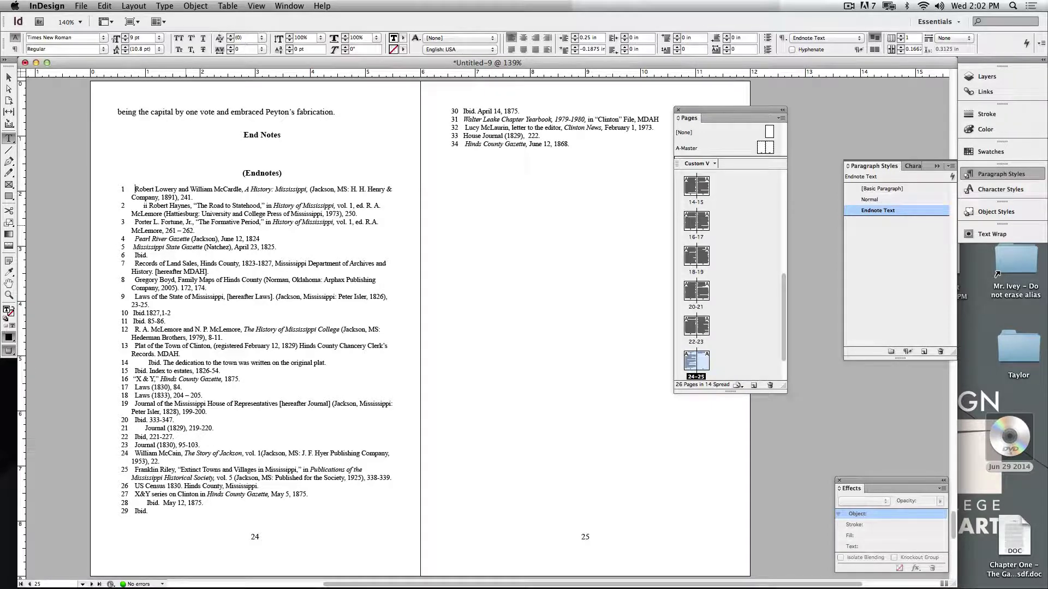
pyautogui.press('super+equal')
pyautogui.press('super+equal')
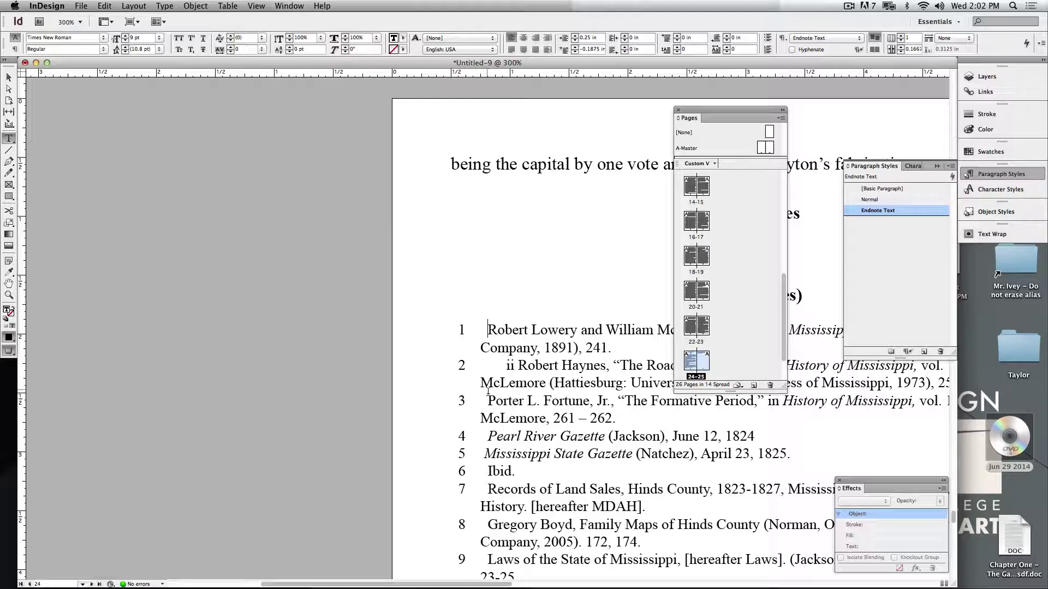
pyautogui.click(120, 6)
pyautogui.moveTo(164, 6)
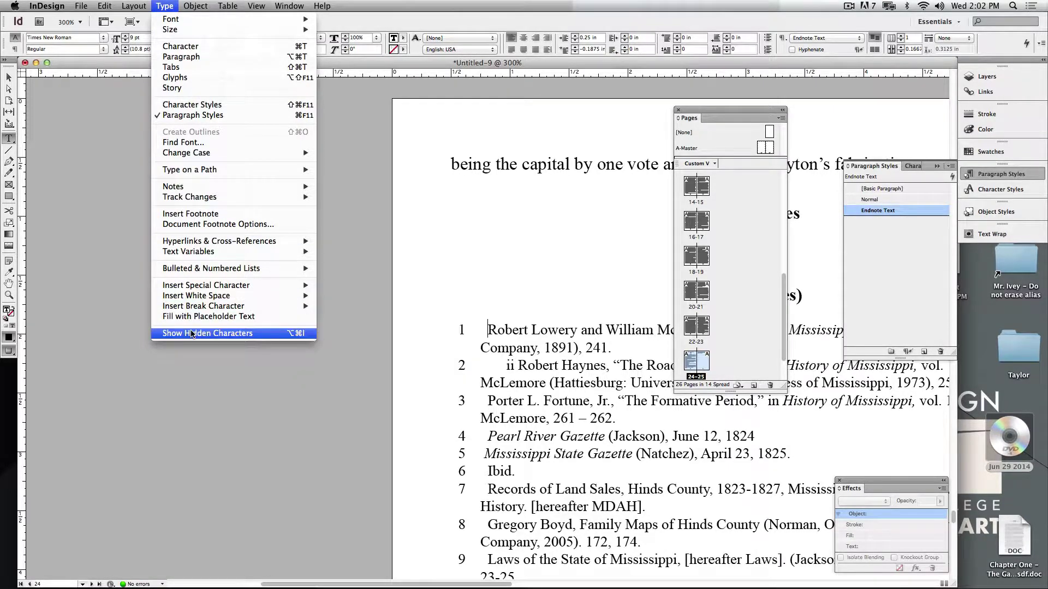
pyautogui.click(349, 345)
# - Switch the document out of Preview screen mode to display the hidden characters, leaving the endnote text free of stray letters
pyautogui.write('w')
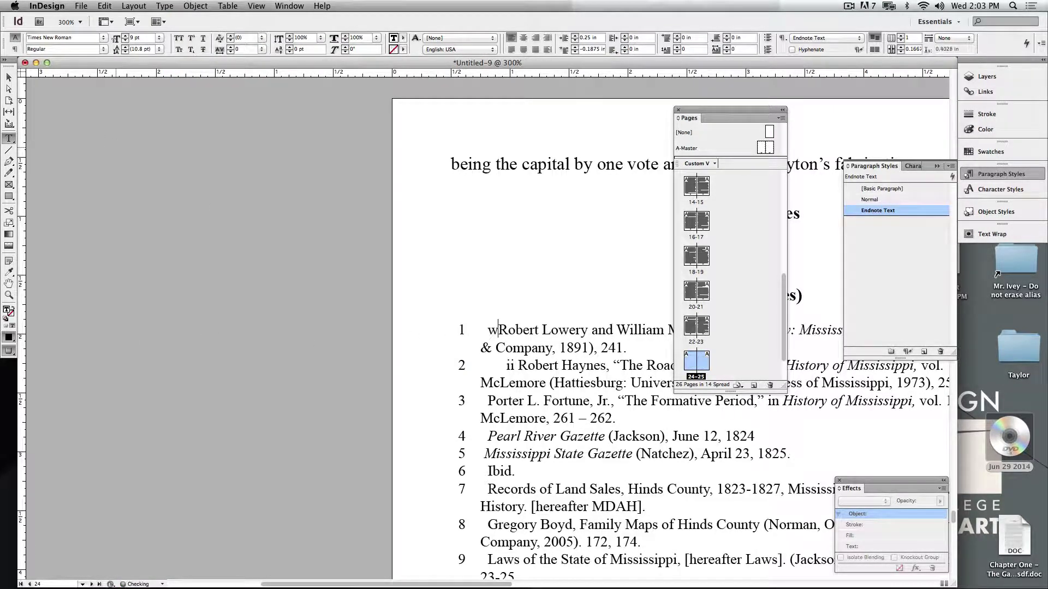
pyautogui.press('BackSpace')
pyautogui.press('Escape')
pyautogui.press('w')
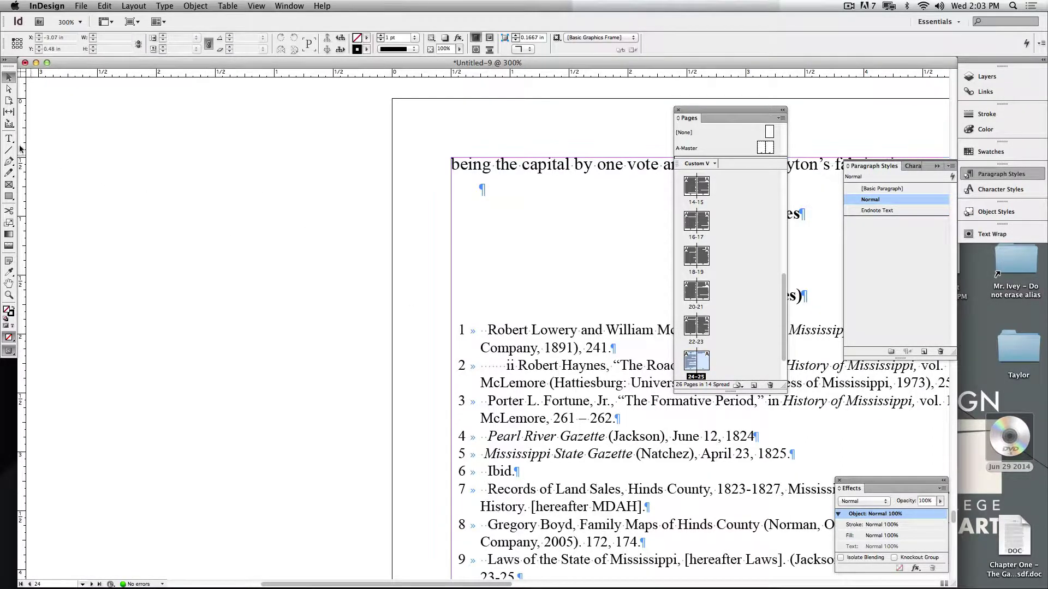
# - Delete the extra spaces before the text of endnote 1 and the stray "ii" with its surrounding spaces in endnote 2
pyautogui.press('t')
pyautogui.click(485, 330)
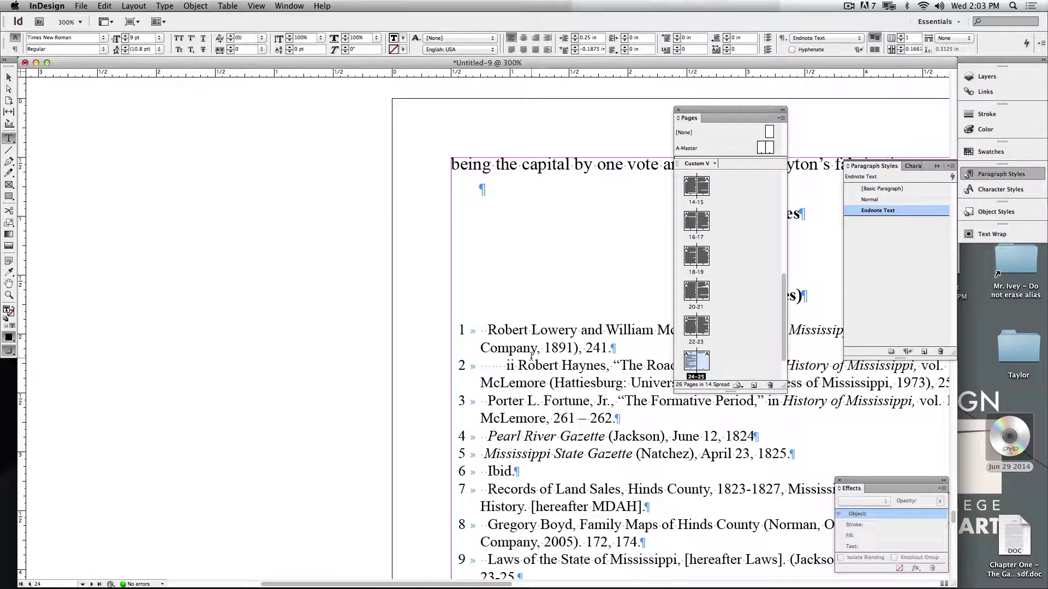
pyautogui.press('BackSpace')
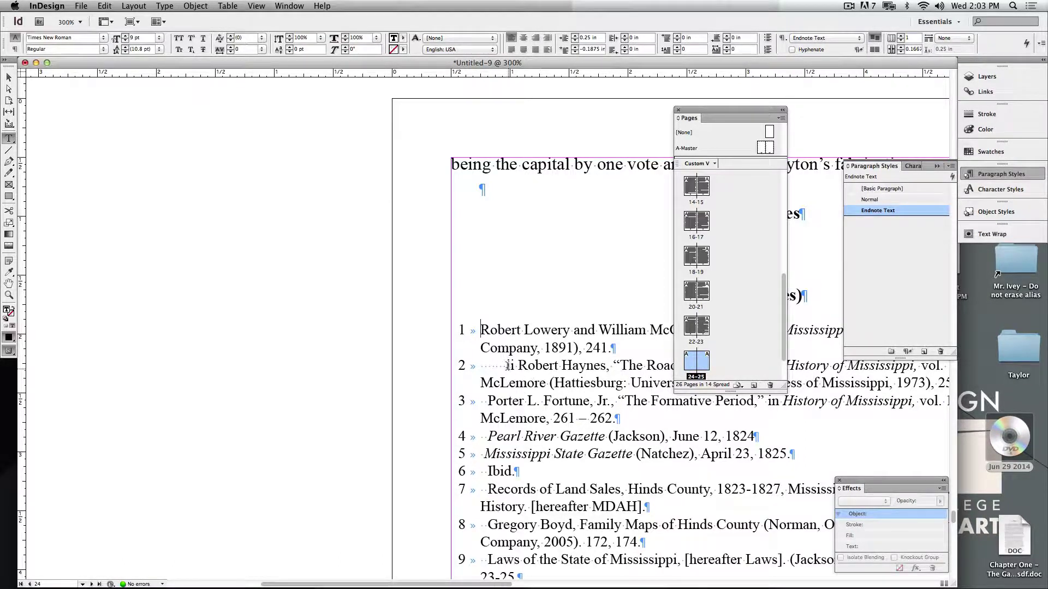
pyautogui.click(518, 366)
pyautogui.press('BackSpace')
pyautogui.press('BackSpace')
pyautogui.press('BackSpace')
pyautogui.press('BackSpace')
pyautogui.press('BackSpace')
pyautogui.press('BackSpace')
pyautogui.press('BackSpace')
pyautogui.press('BackSpace')
pyautogui.press('BackSpace')
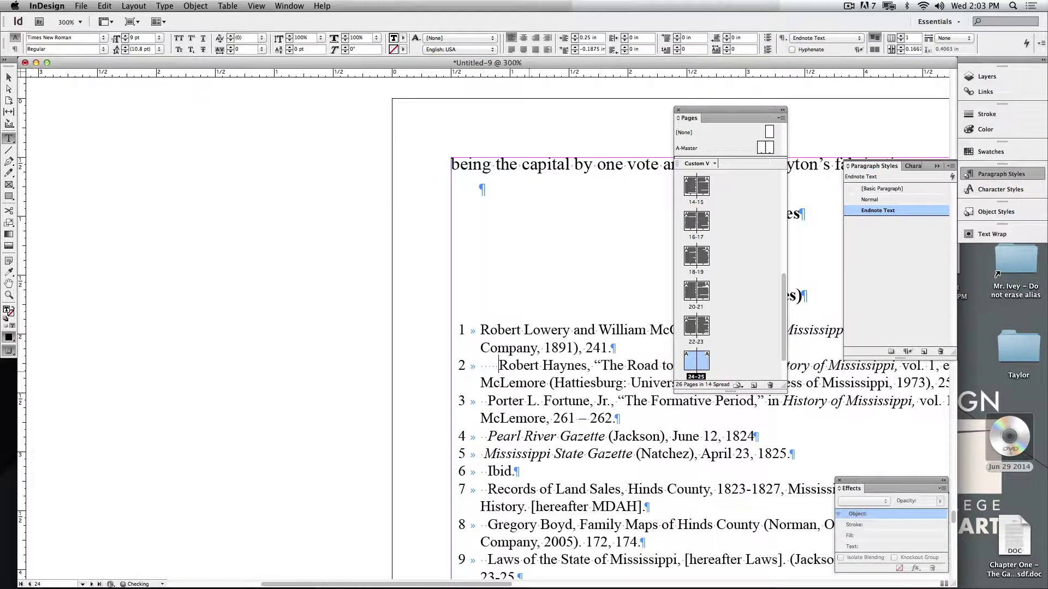
pyautogui.press('BackSpace')
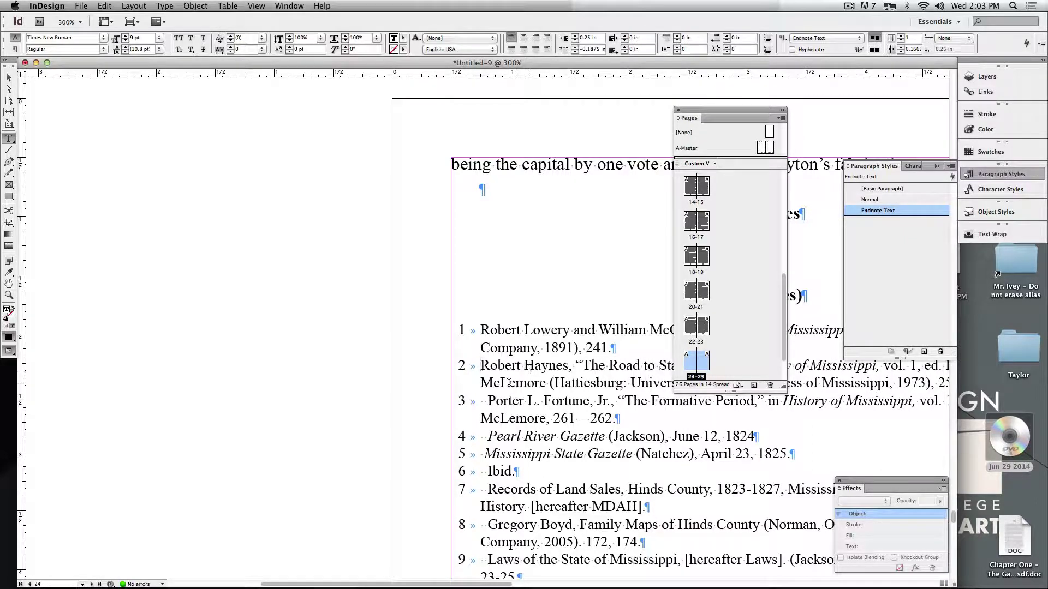
# - Delete the extra spaces between the tab and the text in endnotes 3 through 6
pyautogui.click(486, 403)
pyautogui.press('BackSpace')
pyautogui.scroll(-5, 497, 396)
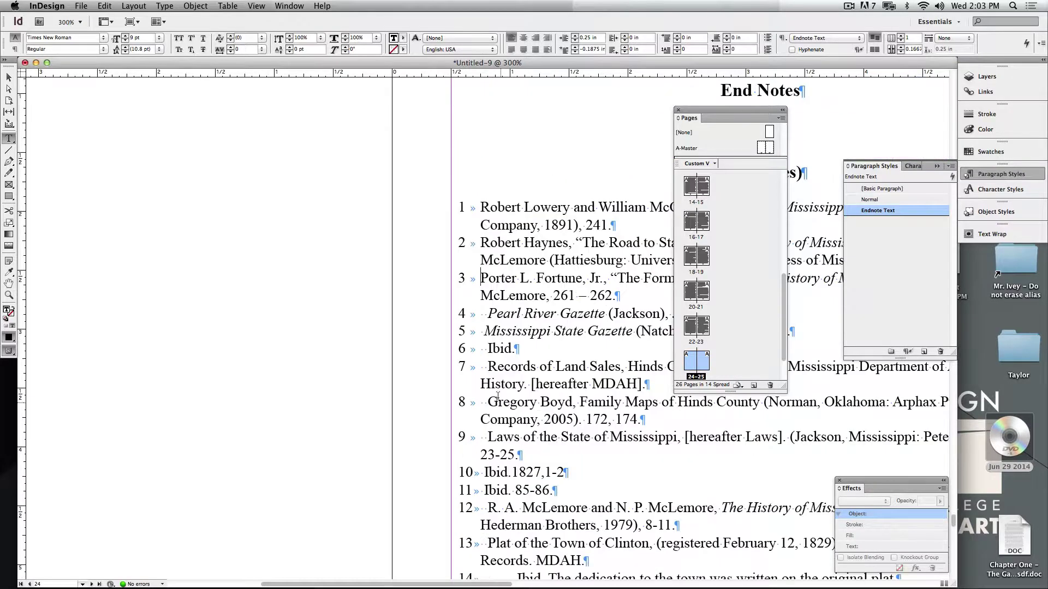
pyautogui.click(482, 314)
pyautogui.press('BackSpace')
pyautogui.press('Down')
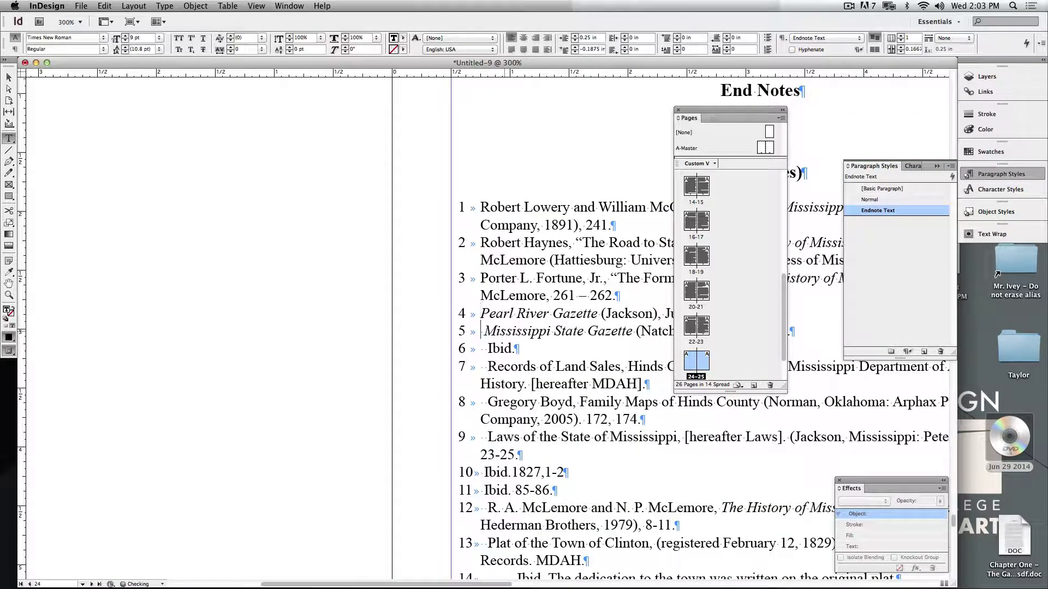
pyautogui.press('Delete')
pyautogui.press('Down')
pyautogui.press('Delete')
# - Delete the extra spaces between the tab and the text in endnotes 7 through 9
pyautogui.press('Down')
pyautogui.press('Delete')
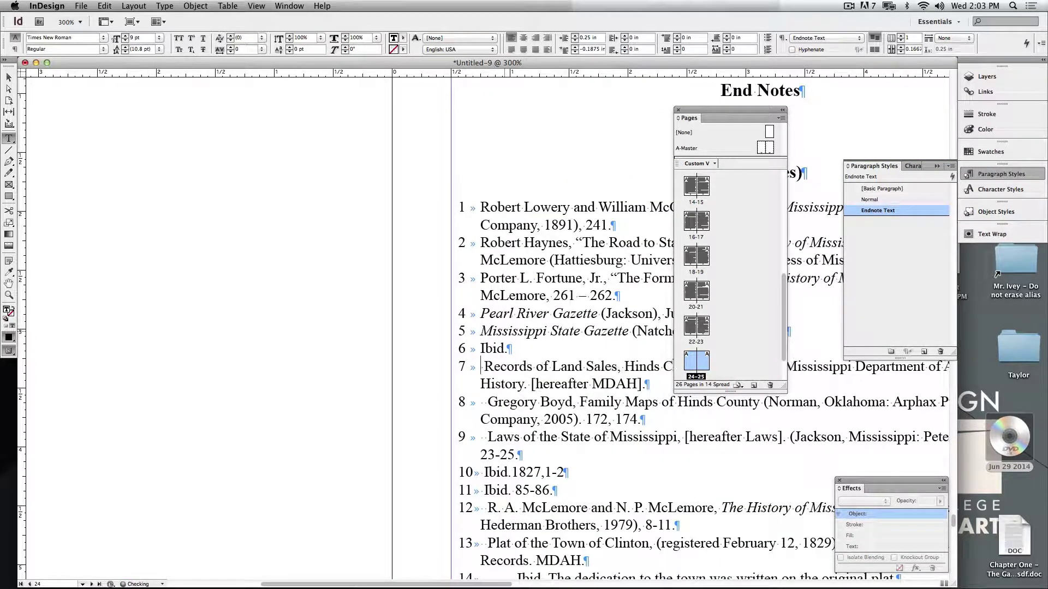
pyautogui.press('Delete')
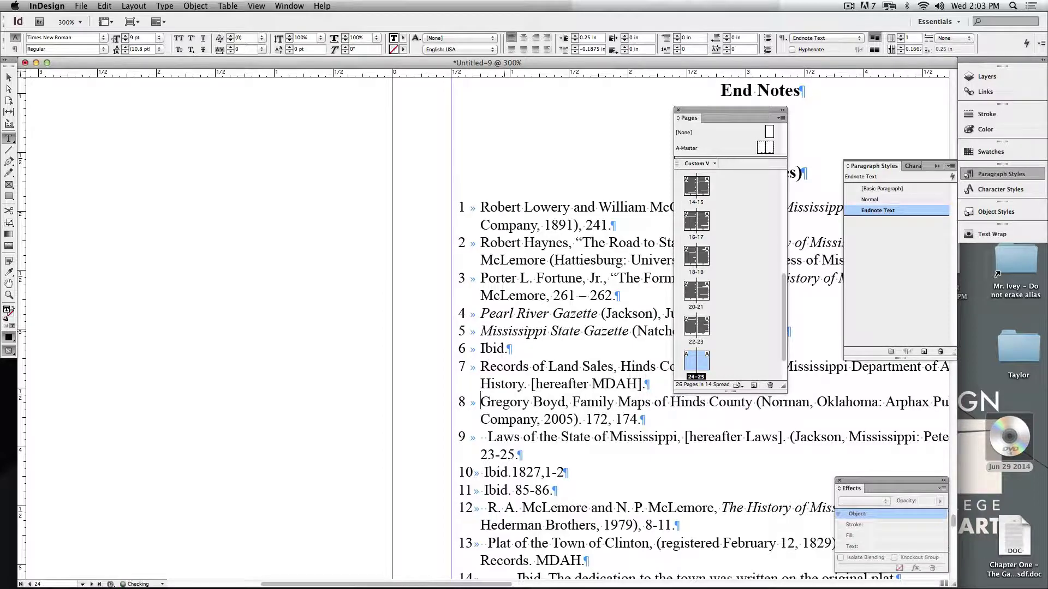
pyautogui.press('Delete')
# - Delete the extra spaces between the tab and the text in endnotes 10 through 13
pyautogui.scroll(-5, 515, 326)
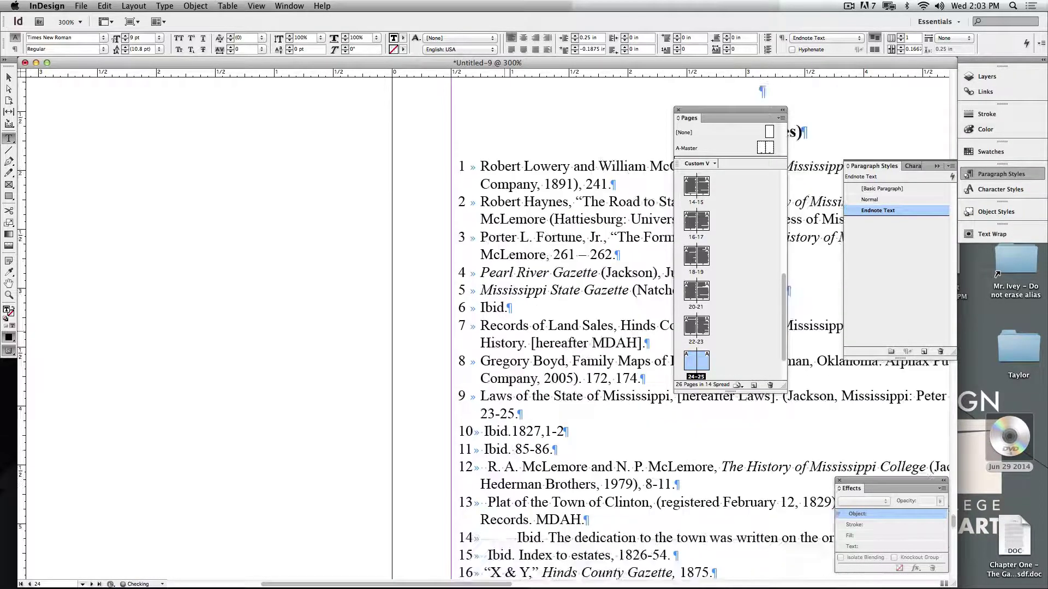
pyautogui.hscroll(3, 515, 325)
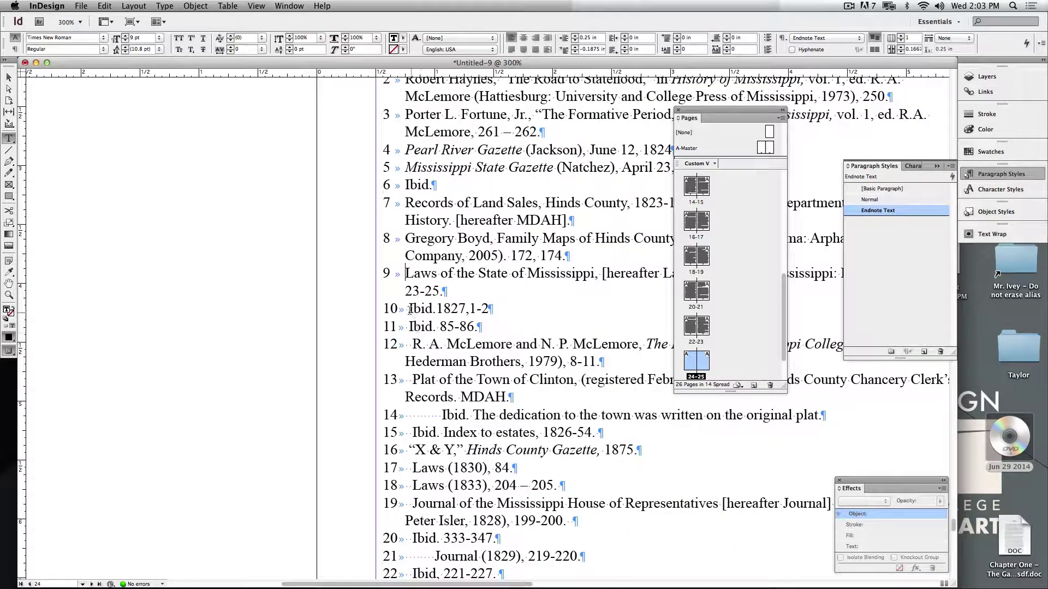
pyautogui.press('Delete')
pyautogui.press('Down')
pyautogui.press('Delete')
pyautogui.press('Down')
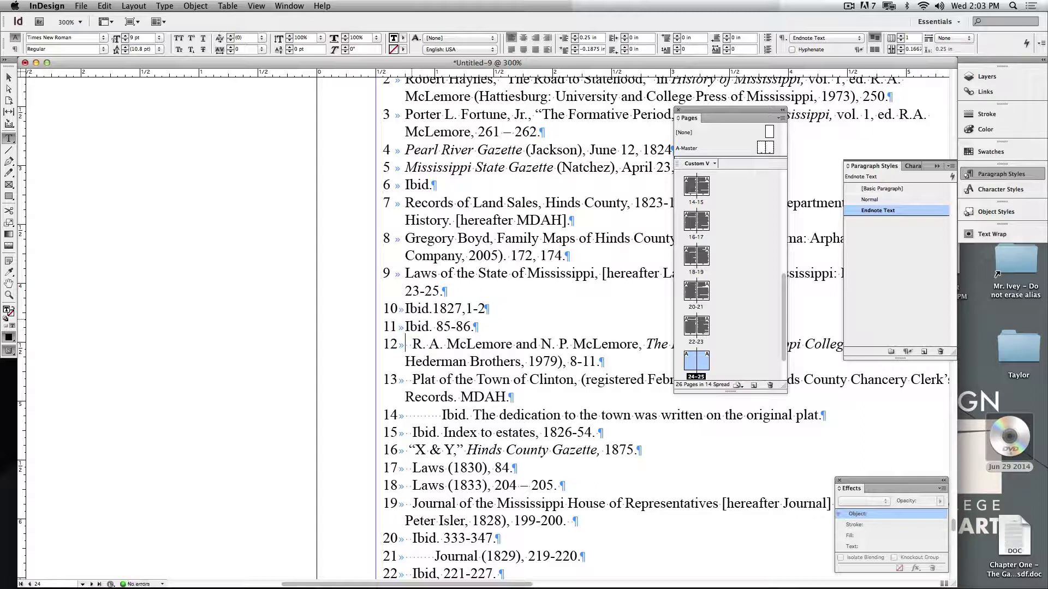
pyautogui.press('Delete')
pyautogui.press('Down')
pyautogui.press('Down')
pyautogui.press('Delete')
pyautogui.press('Down')
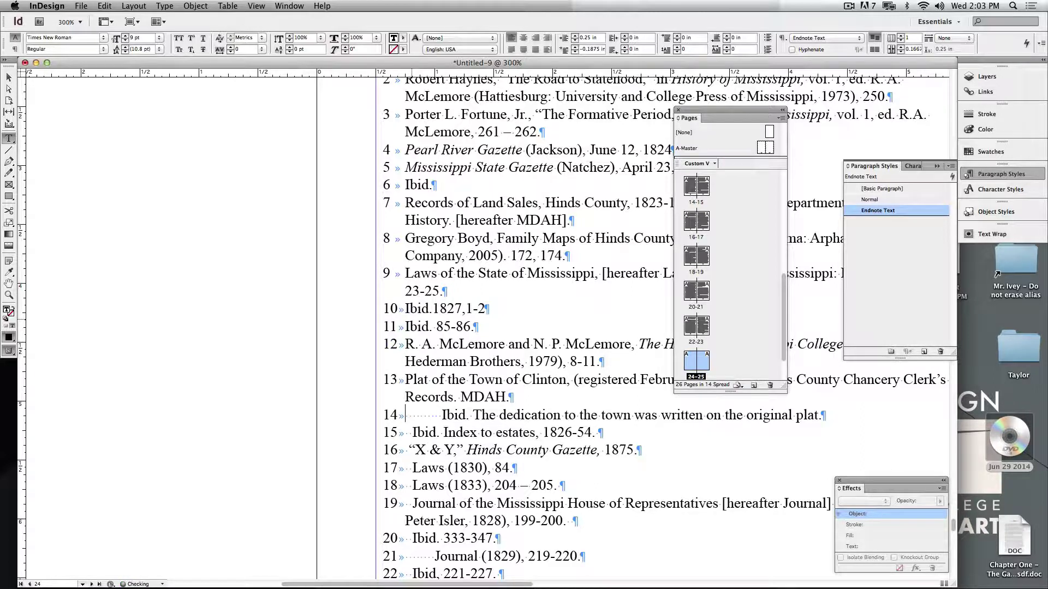
# - Delete the extra spaces between the tab and the text in endnotes 14 and 15
pyautogui.press('Delete')
pyautogui.press('Delete')
pyautogui.press('Delete')
pyautogui.press('Delete')
pyautogui.press('Delete')
pyautogui.press('Delete')
pyautogui.press('Delete')
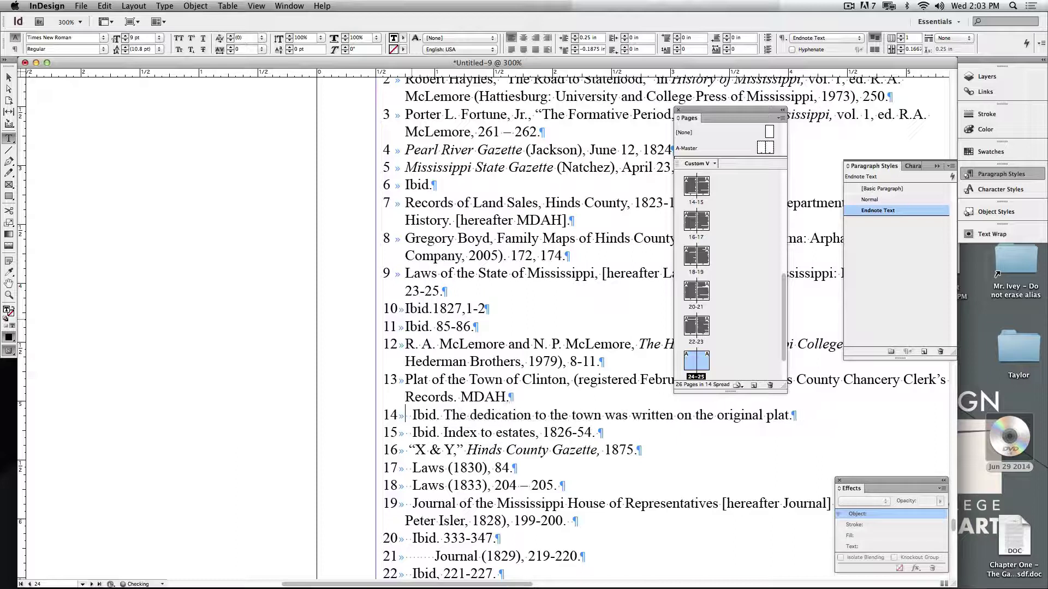
pyautogui.press('Delete')
pyautogui.press('Down')
pyautogui.press('Delete')
pyautogui.press('Delete')
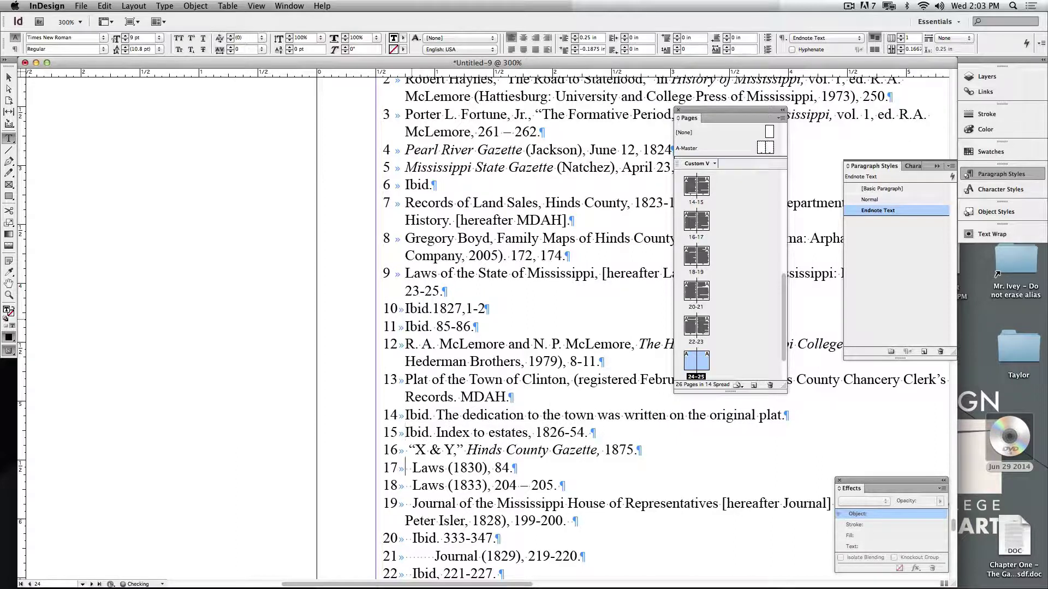
# - Delete the extra spaces between the tab and the text in endnotes 16 through 19
pyautogui.press('Delete')
pyautogui.press('Down')
pyautogui.press('Delete')
pyautogui.press('Delete')
pyautogui.press('Down')
pyautogui.press('Delete')
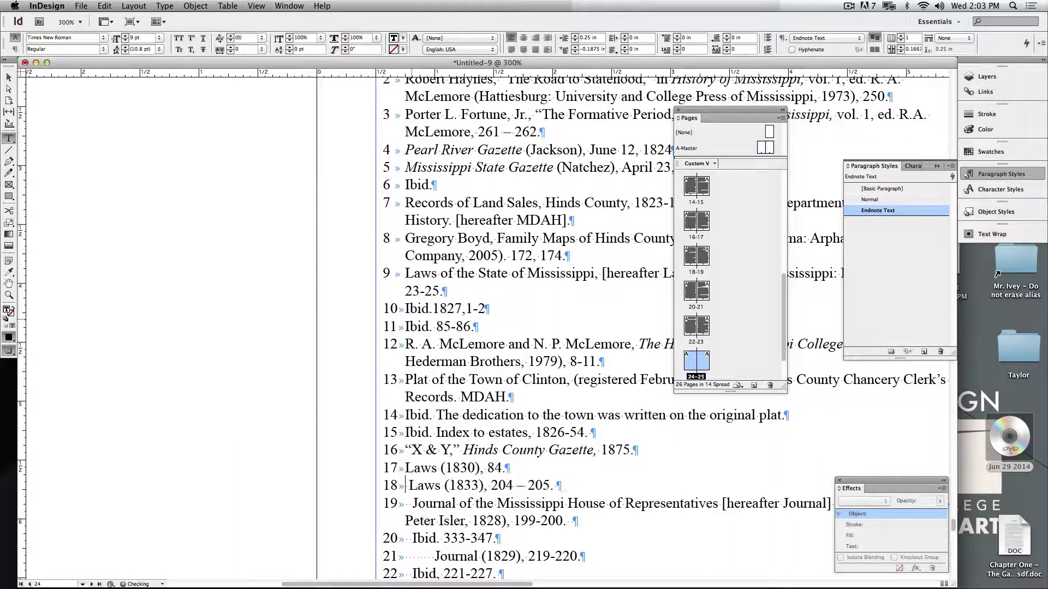
pyautogui.press('Delete')
pyautogui.press('Down')
pyautogui.press('Delete')
pyautogui.press('Delete')
# - Delete the extra spaces between the tab and the text in endnotes 20 and 21
pyautogui.scroll(-5, 546, 327)
pyautogui.hscroll(3, 546, 328)
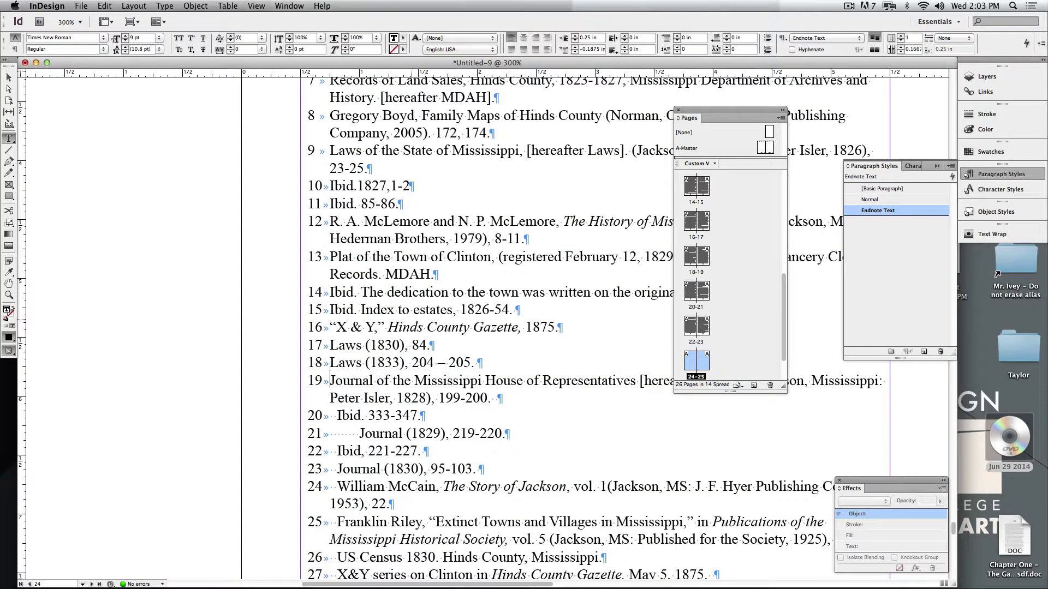
pyautogui.scroll(-3, 430, 290)
pyautogui.hscroll(-2, 431, 290)
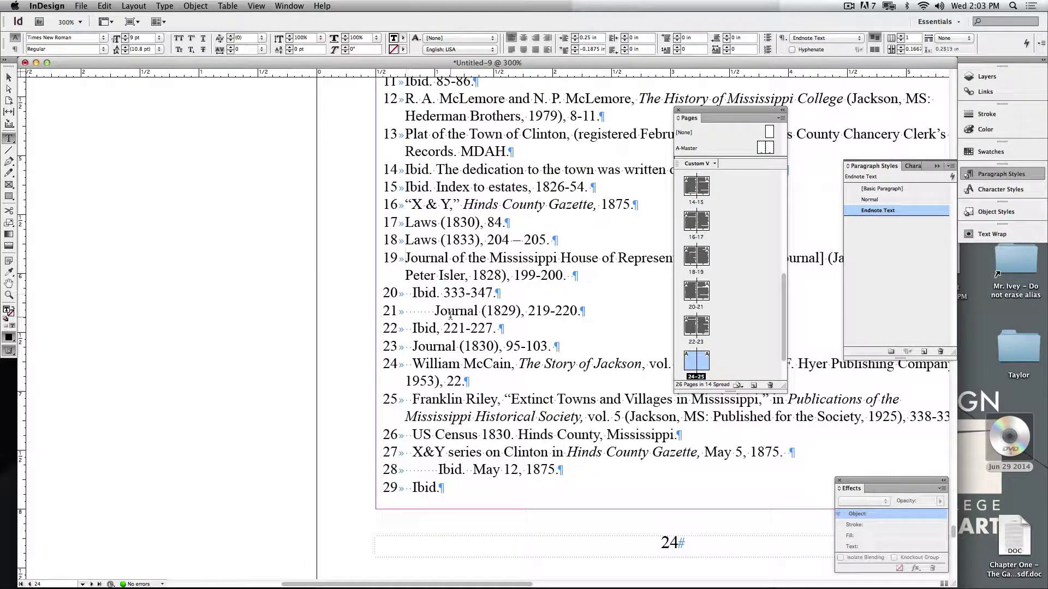
pyautogui.press('Down')
pyautogui.press('Down')
pyautogui.press('Delete')
pyautogui.press('Delete')
pyautogui.press('Down')
pyautogui.press('Delete')
pyautogui.press('Delete')
pyautogui.press('Delete')
pyautogui.press('Delete')
pyautogui.press('Delete')
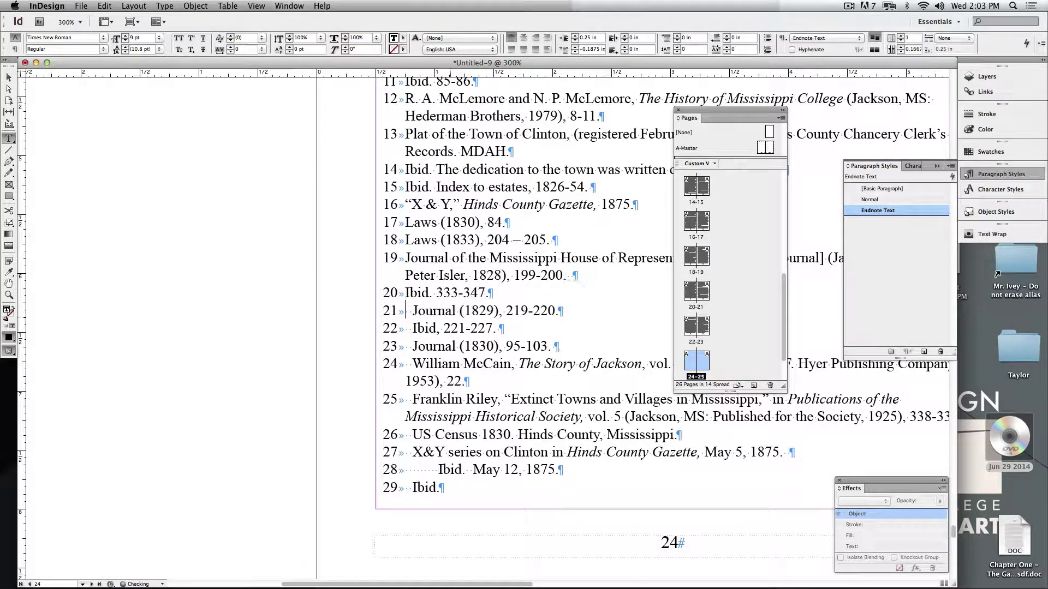
pyautogui.press('Delete')
pyautogui.press('Delete')
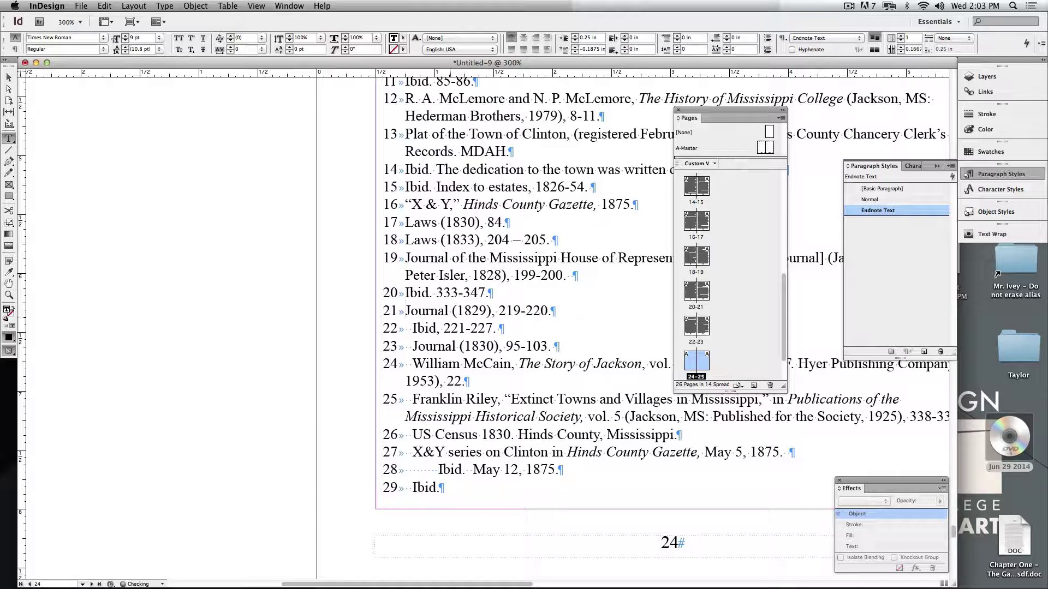
# - Delete the extra spaces between the tab and the text in endnotes 22 through 24
pyautogui.press('Down')
pyautogui.press('Delete')
pyautogui.press('Delete')
pyautogui.press('Down')
pyautogui.press('Delete')
pyautogui.press('Delete')
pyautogui.press('Down')
pyautogui.press('Delete')
pyautogui.press('Delete')
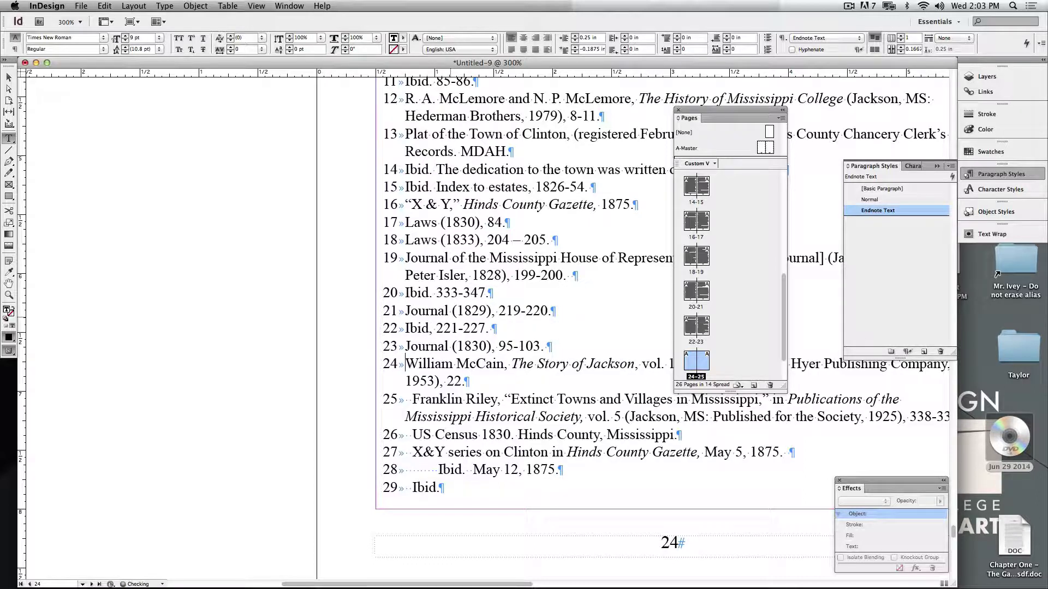
# - Delete the extra spaces between the tab and the text in endnotes 25 and 26
pyautogui.press('Down')
pyautogui.press('Delete')
pyautogui.press('Delete')
pyautogui.press('Down')
pyautogui.press('Down')
pyautogui.press('Delete')
pyautogui.press('Delete')
# - Delete the extra spaces between the tab and the text in endnotes 27 through 29
pyautogui.press('Down')
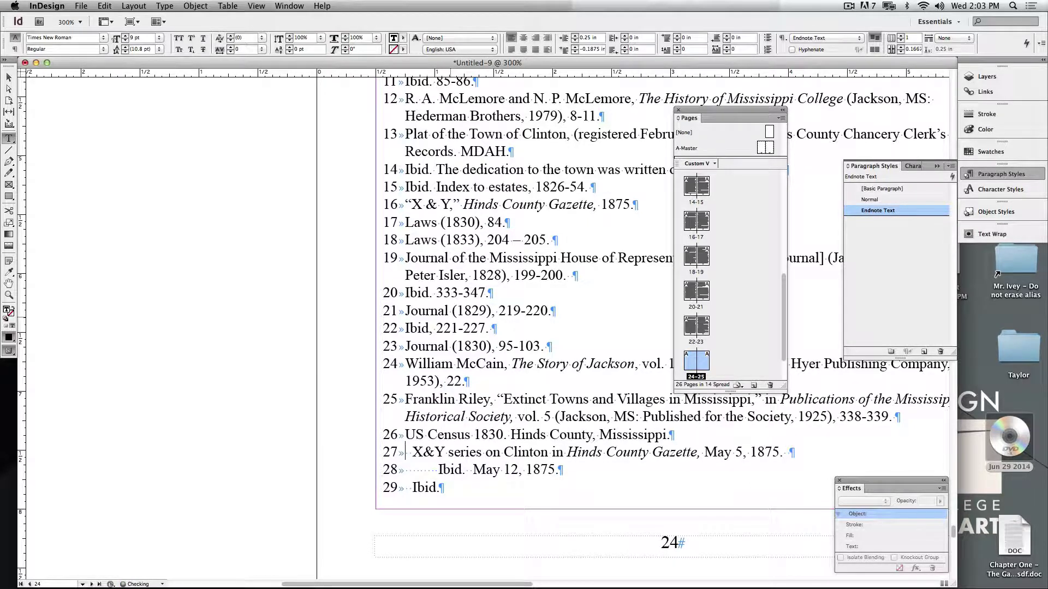
pyautogui.press('Delete')
pyautogui.press('Down')
pyautogui.press('Delete')
pyautogui.press('Delete')
pyautogui.press('Delete')
pyautogui.press('Delete')
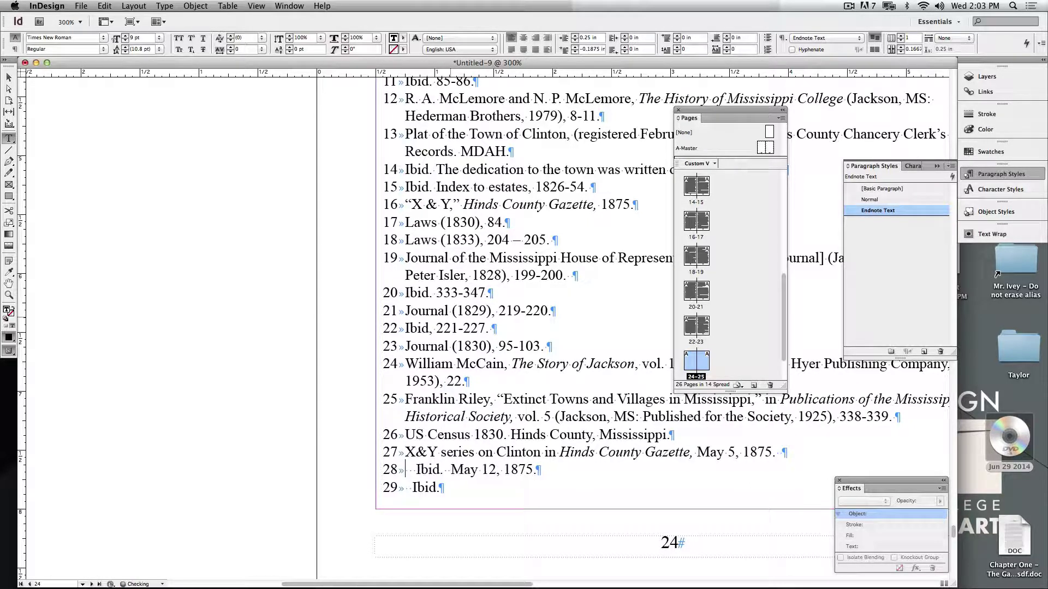
pyautogui.press('Delete')
pyautogui.press('Delete')
pyautogui.press('Delete')
pyautogui.press('Delete')
# - Delete the extra spaces between the tab and the text in endnotes 30 through 34 on page 25
pyautogui.press('Down')
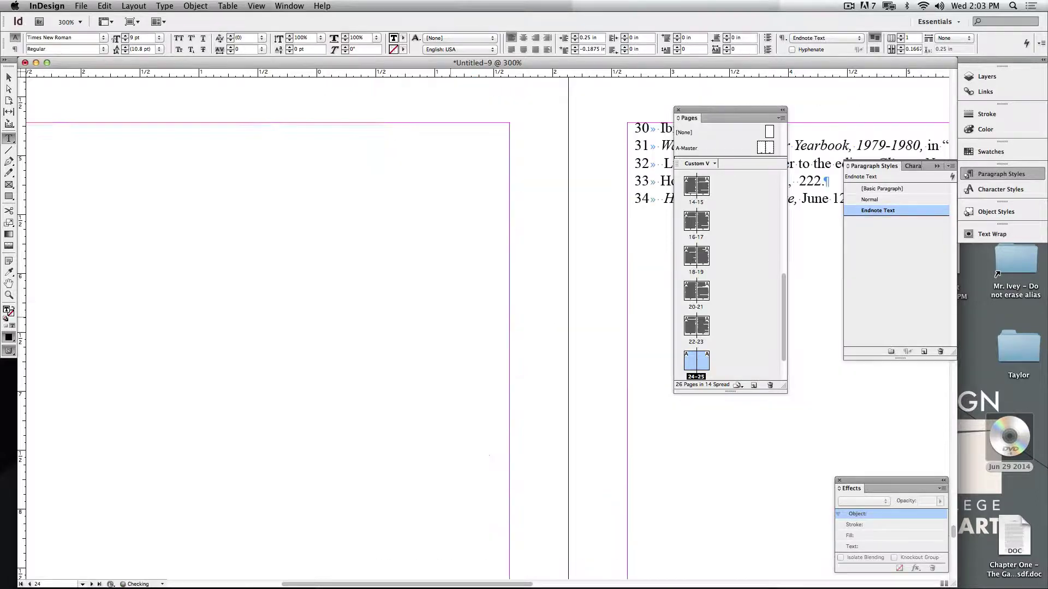
pyautogui.hscroll(10, 380, 278)
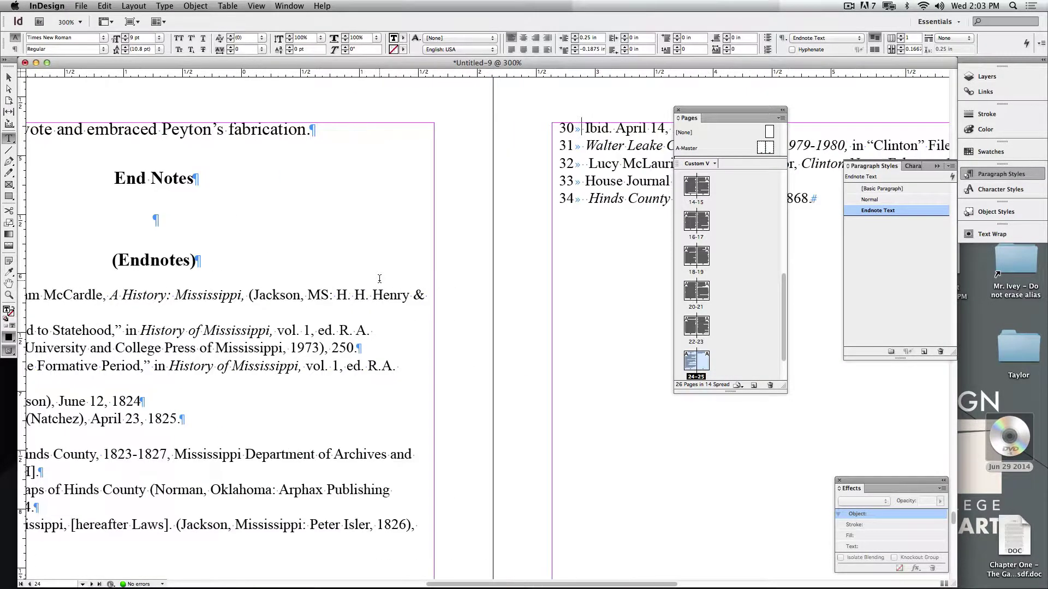
pyautogui.press('Delete')
pyautogui.press('Down')
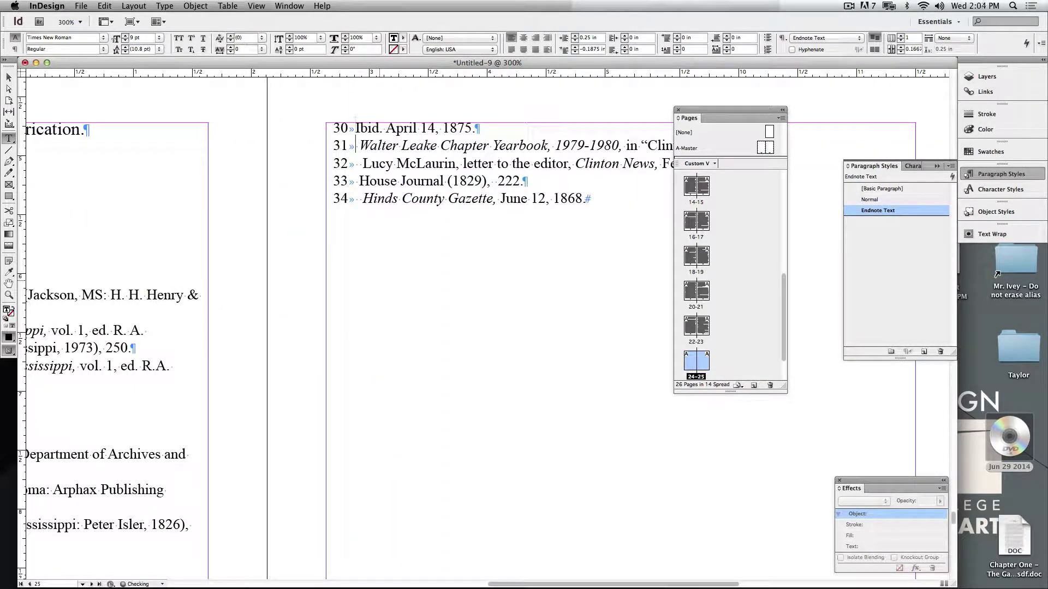
pyautogui.press('Delete')
pyautogui.press('Down')
pyautogui.press('Delete')
pyautogui.press('Delete')
pyautogui.press('Down')
pyautogui.press('Delete')
pyautogui.press('Down')
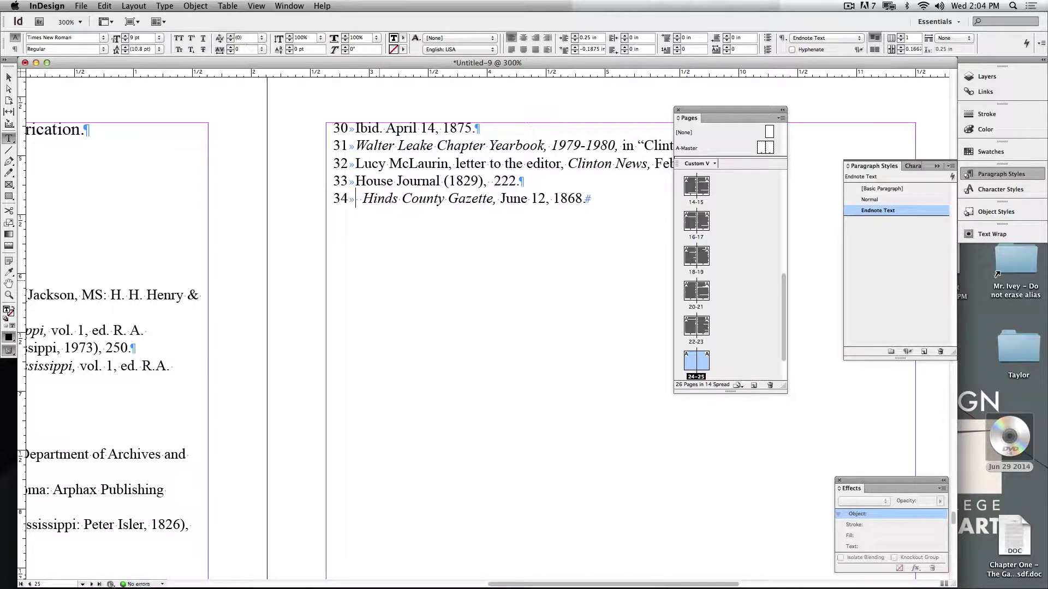
pyautogui.press('Delete')
pyautogui.press('Delete')
# - Leave text editing and examine the alignment of the endnotes across the spread of pages 24 and 25
pyautogui.scroll(-1, 442, 333)
pyautogui.scroll(-2, 443, 333)
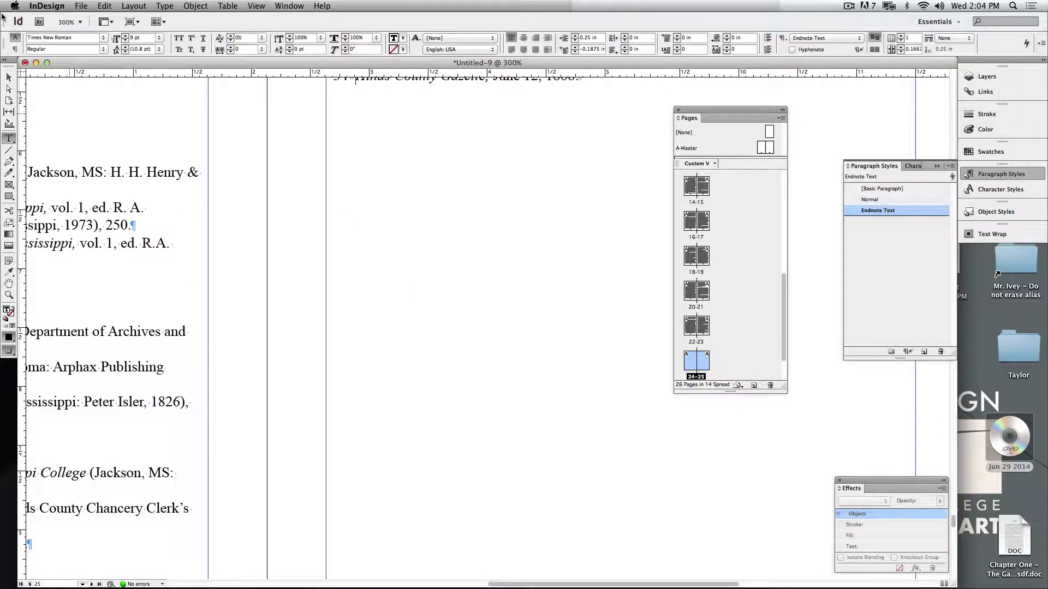
pyautogui.click(10, 78)
pyautogui.click(266, 133)
pyautogui.press('super+alt+0')
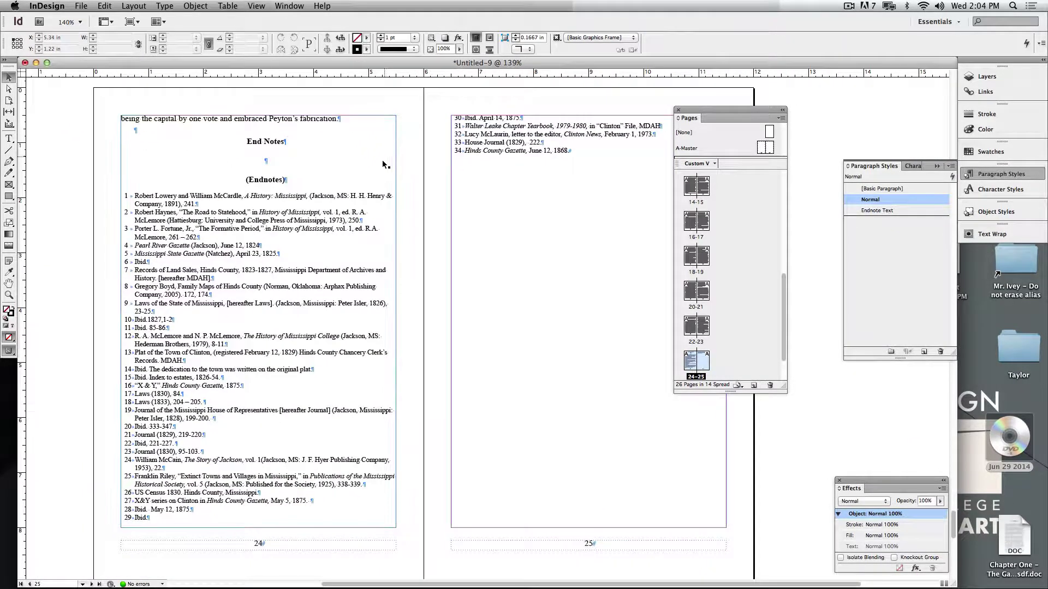
pyautogui.scroll(-10, 376, 210)
pyautogui.hscroll(3, 371, 210)
pyautogui.scroll(13, 365, 210)
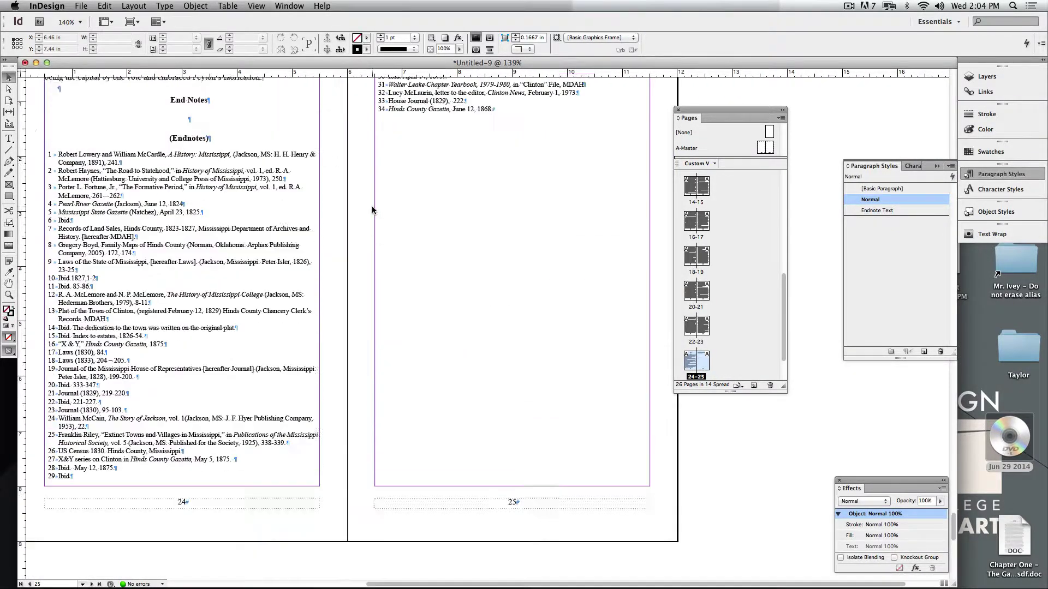
pyautogui.scroll(-1, 366, 210)
pyautogui.hscroll(-3, 366, 210)
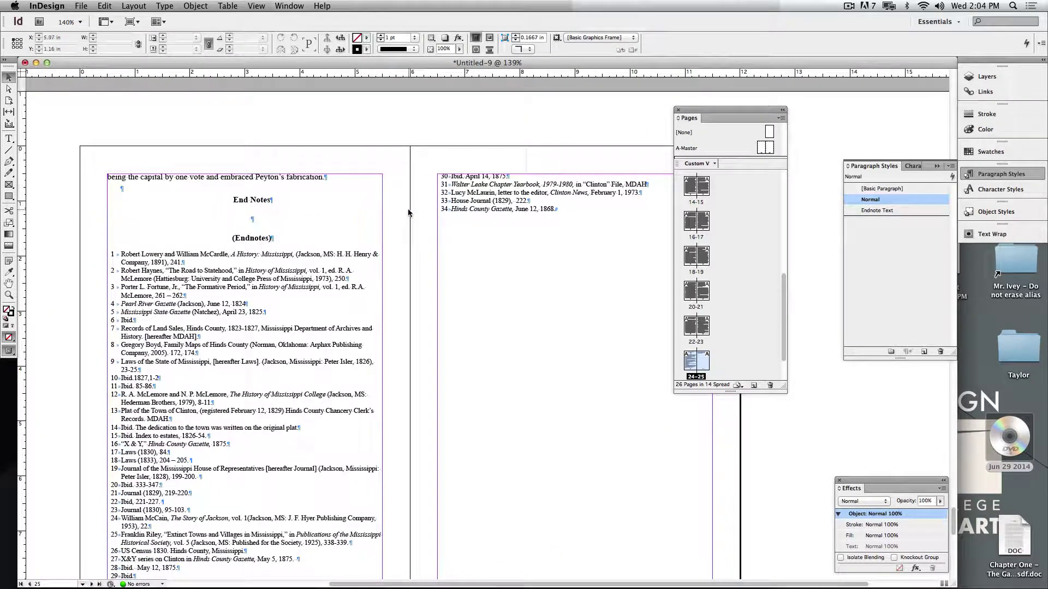
pyautogui.moveTo(376, 255); pyautogui.dragTo(446, 236)
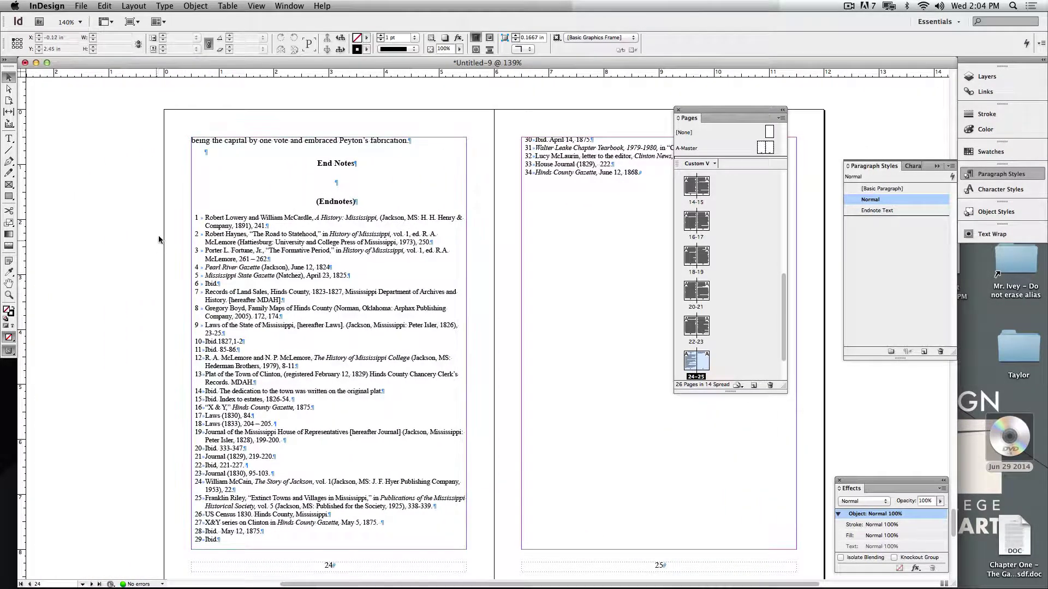
pyautogui.press('super+2')
pyautogui.hscroll(-3, 194, 230)
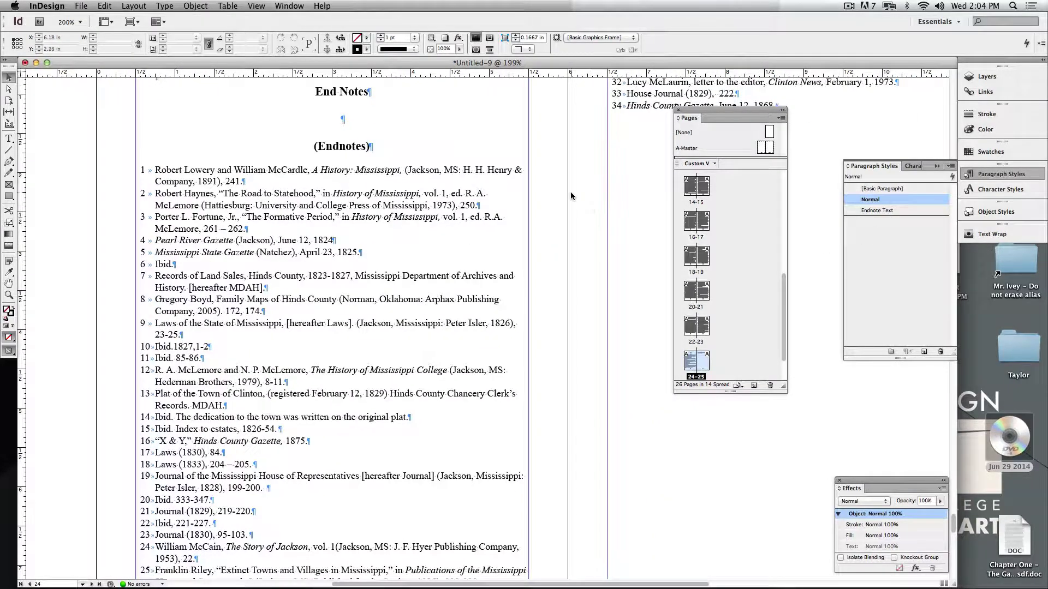
# - Remove the tab stops from the Endnote Text style and adjust its left indent to about 0.24 in and first line indent to about -0.19 in
pyautogui.doubleClick(899, 212)
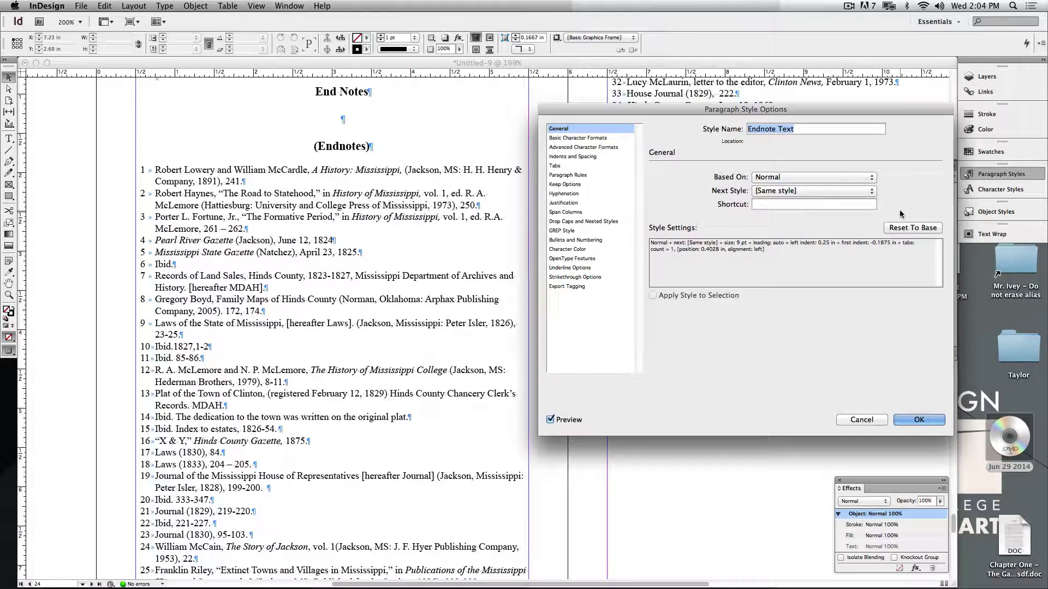
pyautogui.scroll(5, 500, 200)
pyautogui.scroll(-8, 500, 200)
pyautogui.click(567, 165)
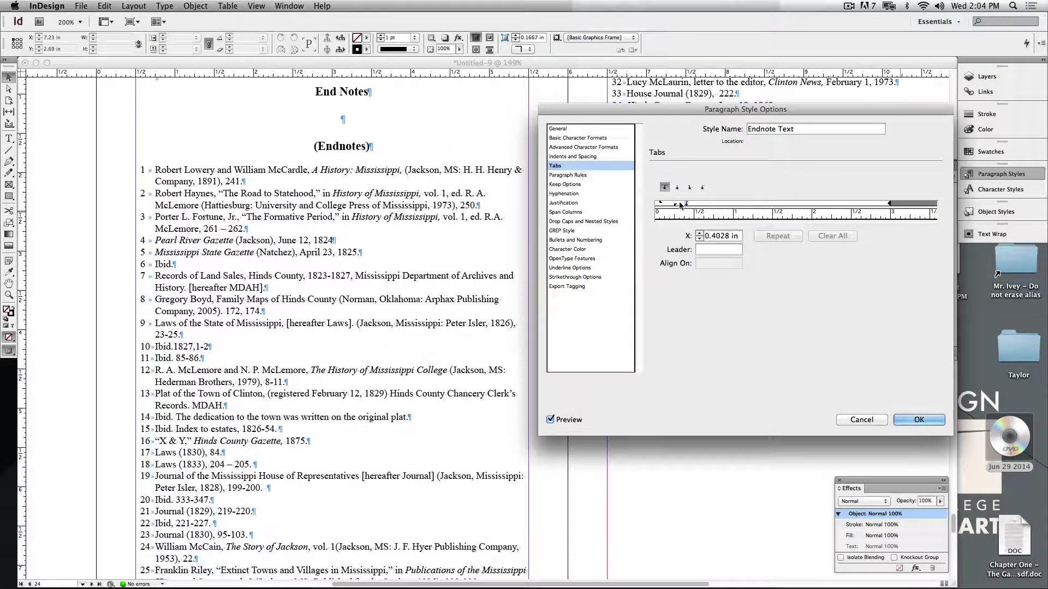
pyautogui.moveTo(686, 206); pyautogui.dragTo(686, 207)
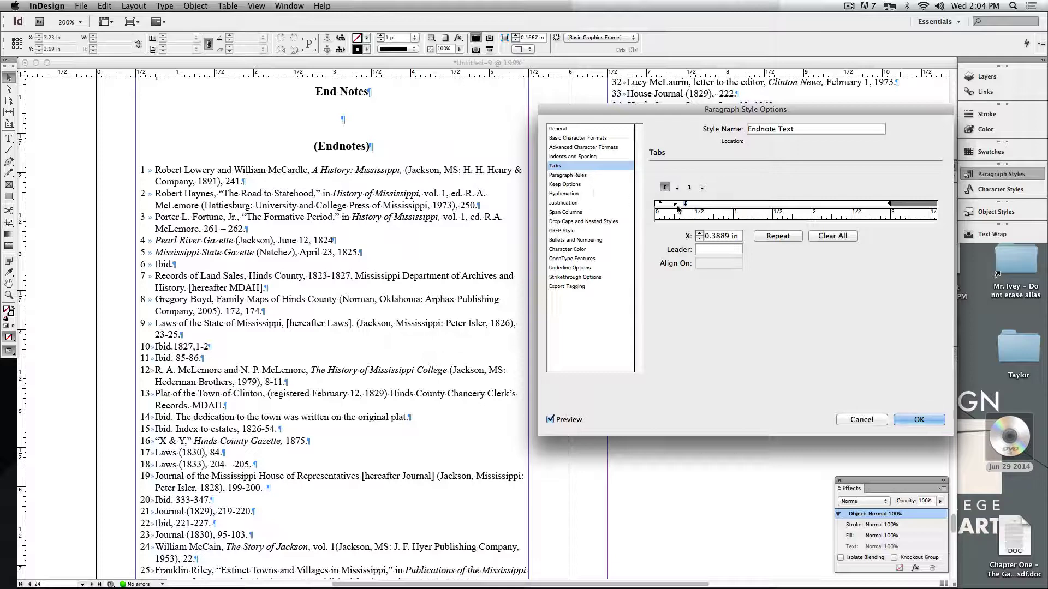
pyautogui.moveTo(677, 206); pyautogui.dragTo(667, 205)
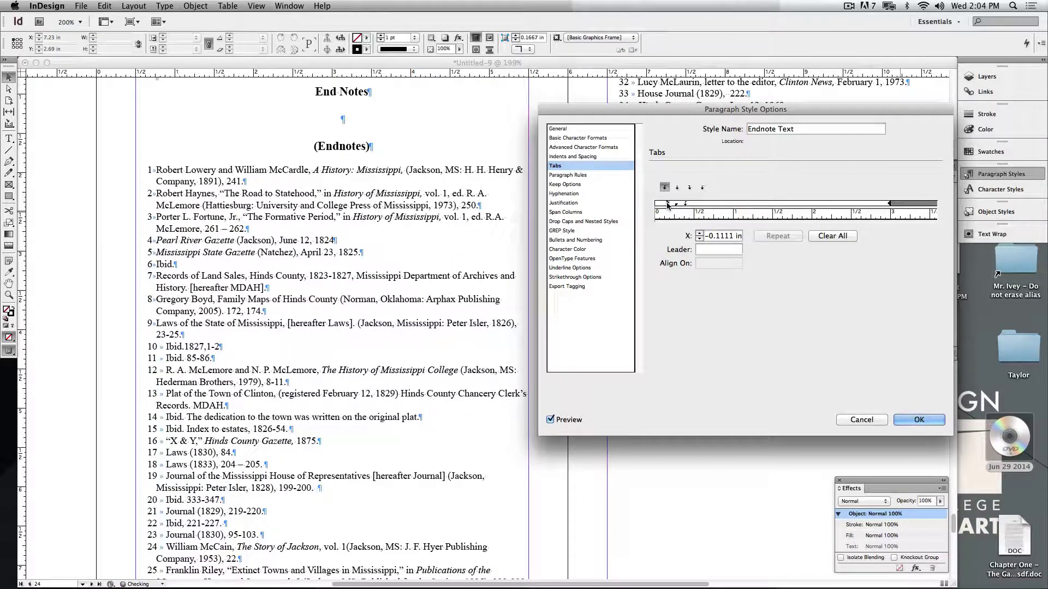
pyautogui.click(664, 205)
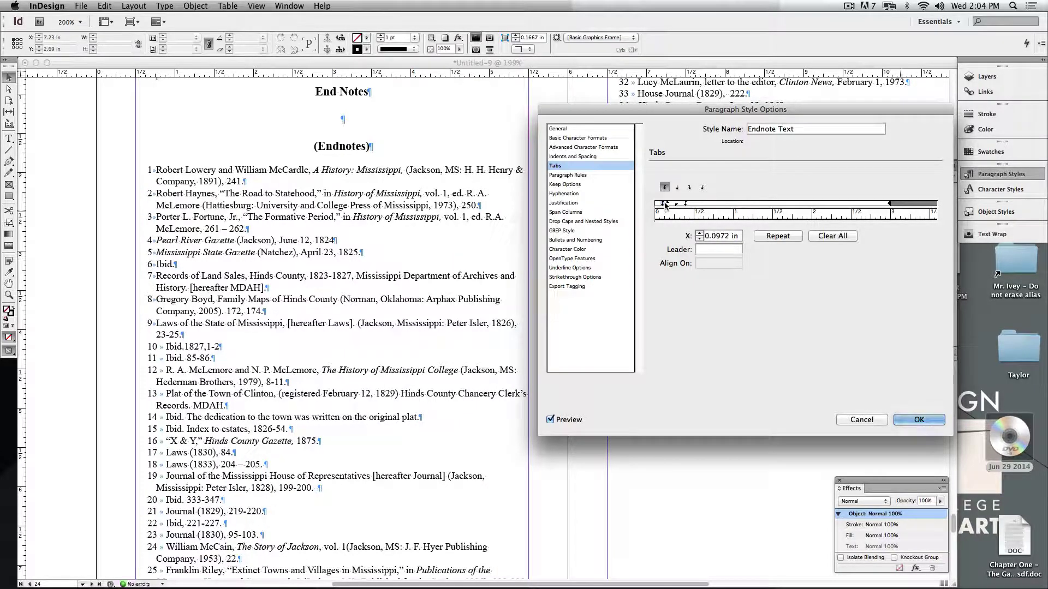
pyautogui.moveTo(665, 207)
pyautogui.mouseDown()
pyautogui.moveTo(712, 207)
pyautogui.moveTo(712, 232)
pyautogui.mouseUp()
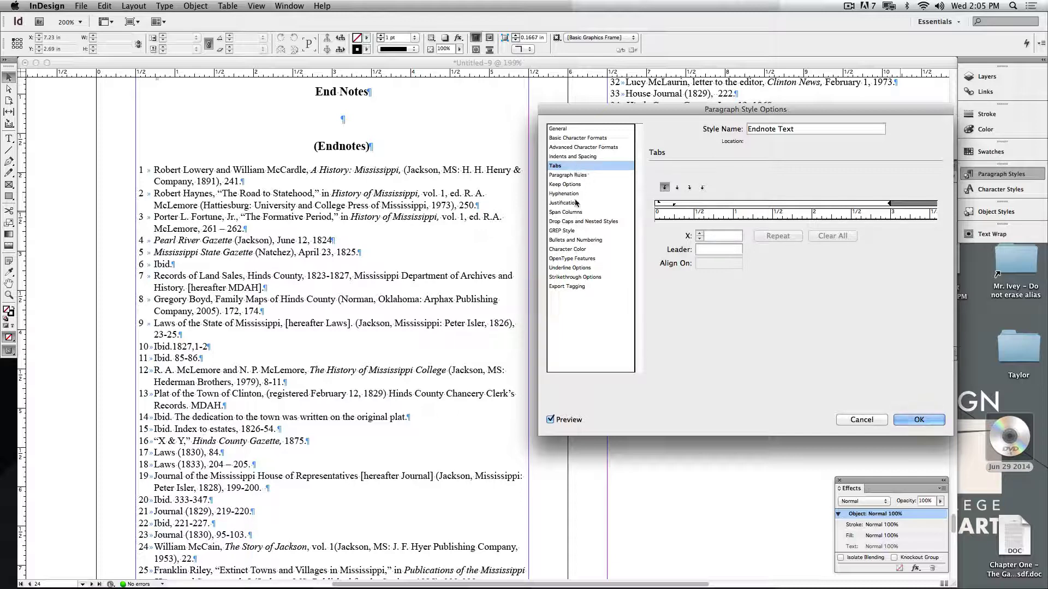
# - Set the Endnote Text style's space after each paragraph to 0.0625 in
pyautogui.click(571, 157)
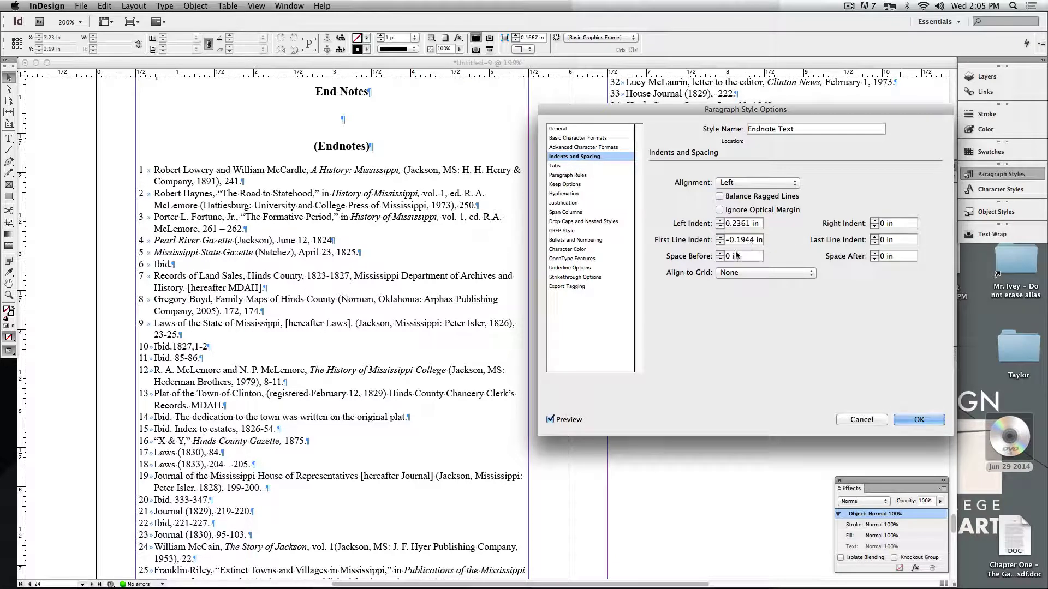
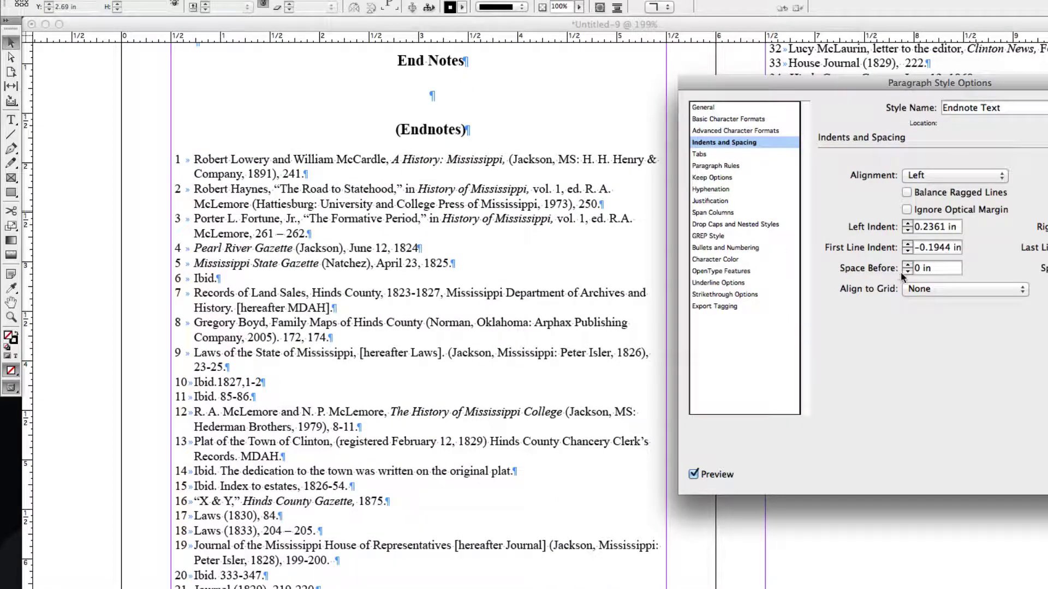
pyautogui.moveTo(848, 83); pyautogui.dragTo(652, 66)
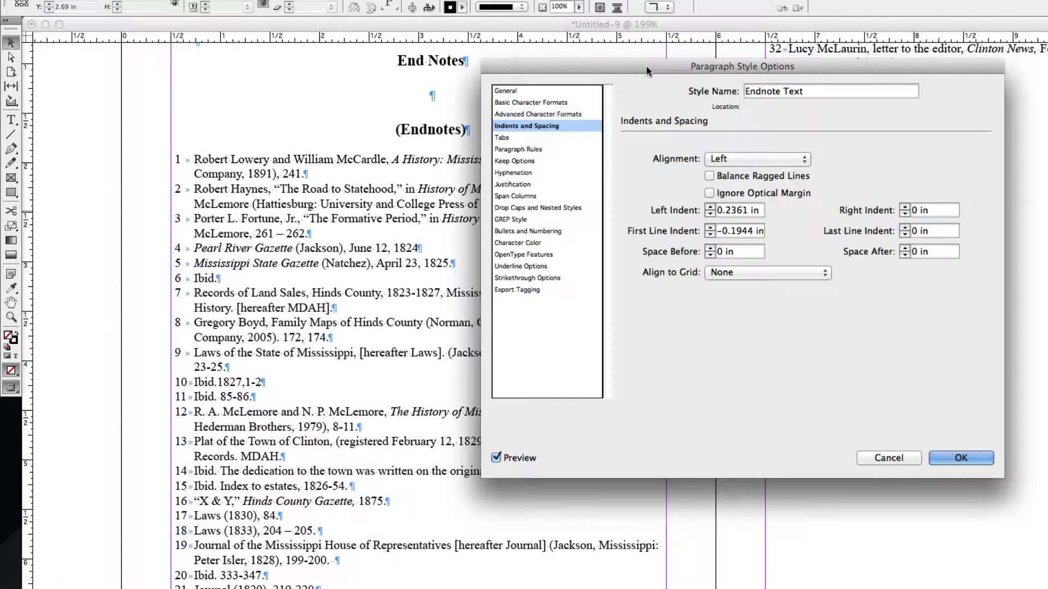
pyautogui.click(905, 248)
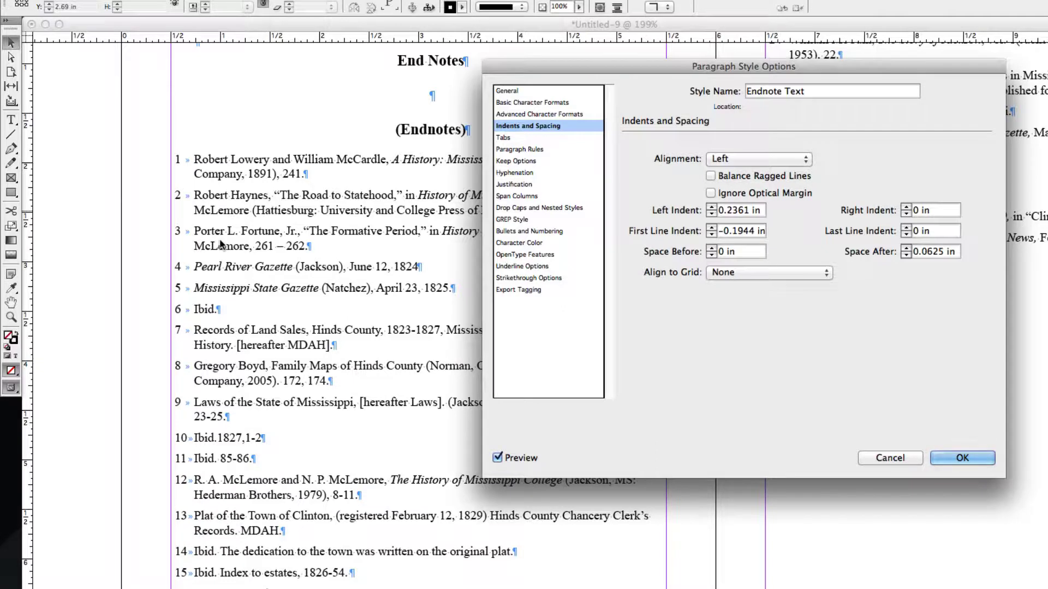
# - Set the Endnote Text style's left indent to 0.3125 in and its first line indent to -0.25 in
pyautogui.click(712, 234)
pyautogui.click(781, 165)
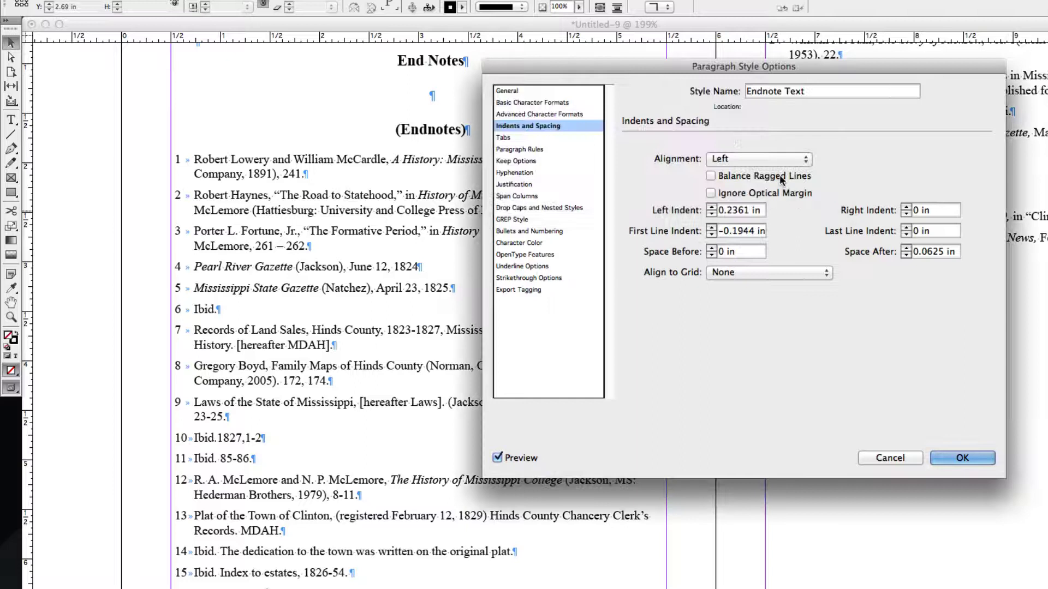
pyautogui.click(712, 228)
pyautogui.click(711, 228)
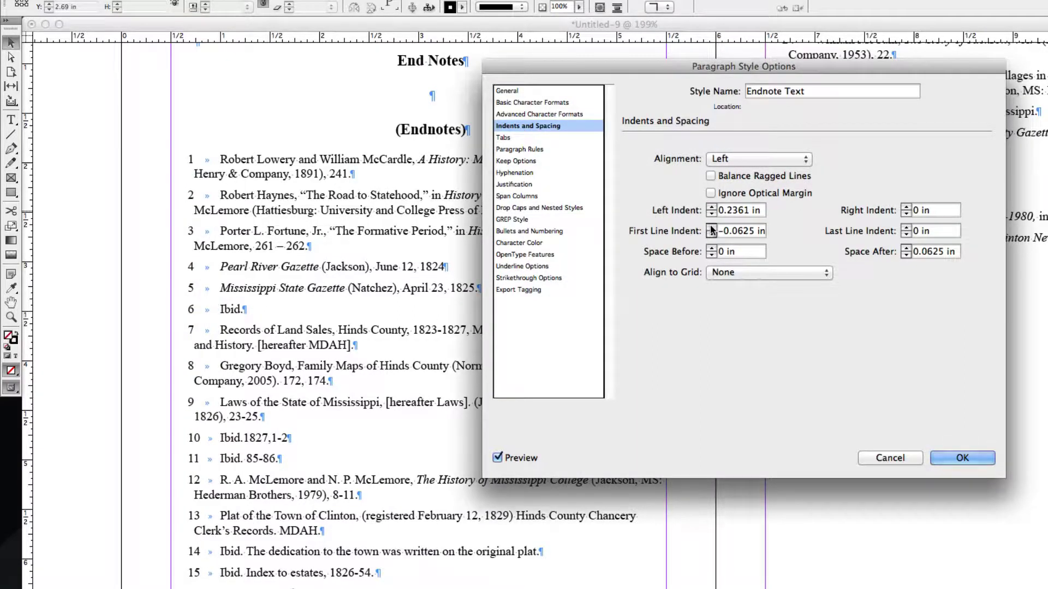
pyautogui.click(710, 233)
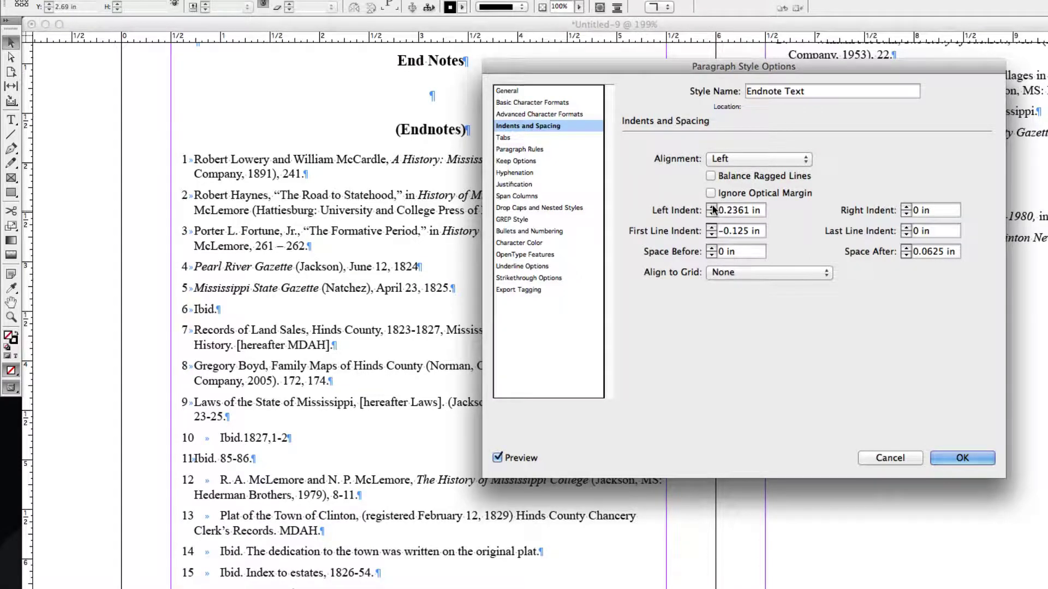
pyautogui.click(712, 208)
pyautogui.click(712, 208)
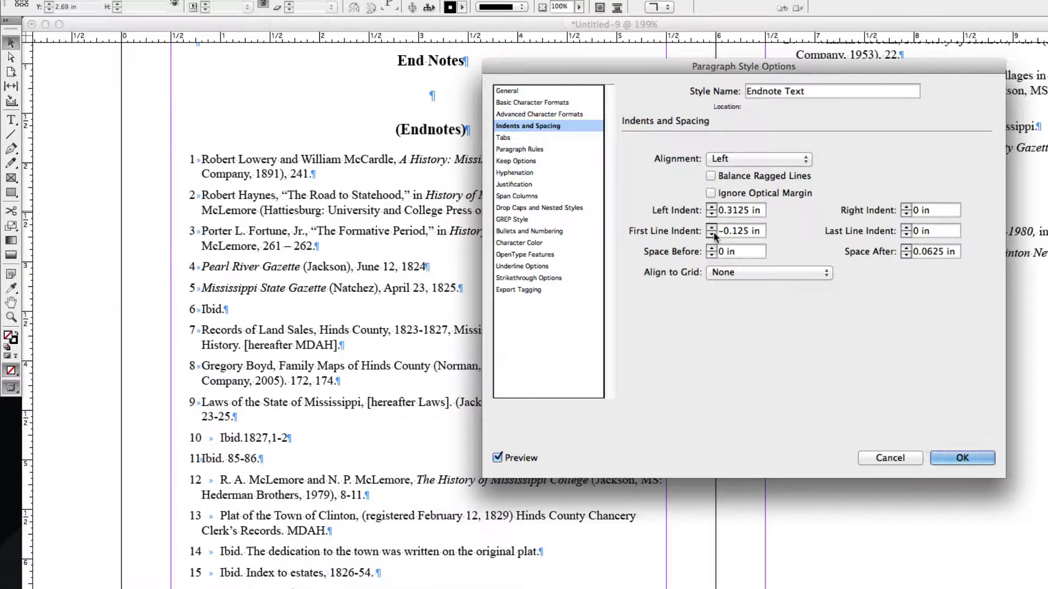
pyautogui.click(712, 233)
pyautogui.click(712, 233)
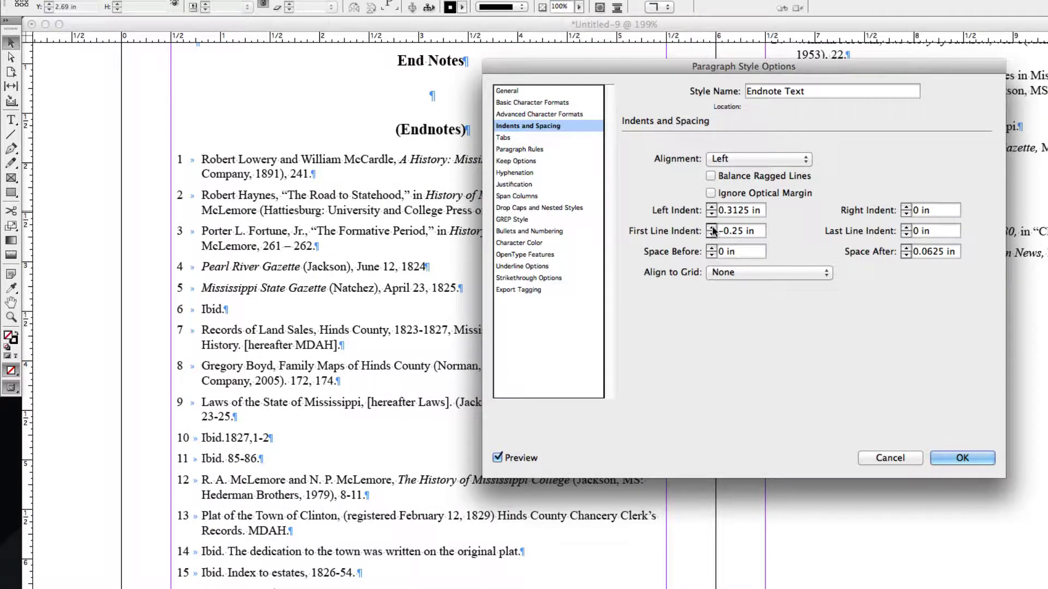
# - Check the Endnote Text style's tab settings and apply the edited indents and spacing
pyautogui.click(712, 227)
pyautogui.click(712, 234)
pyautogui.click(510, 137)
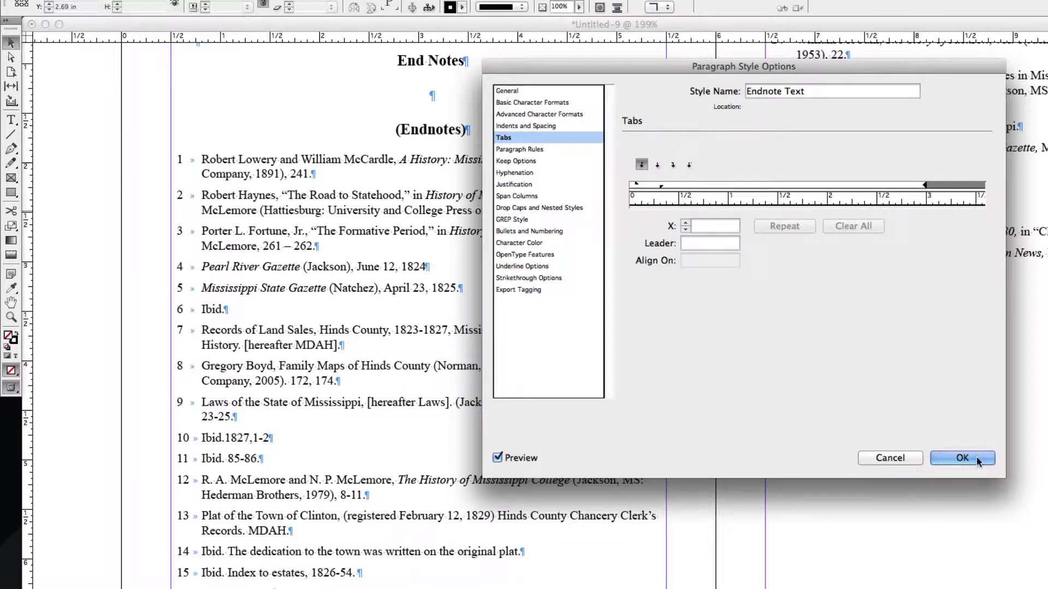
pyautogui.click(941, 458)
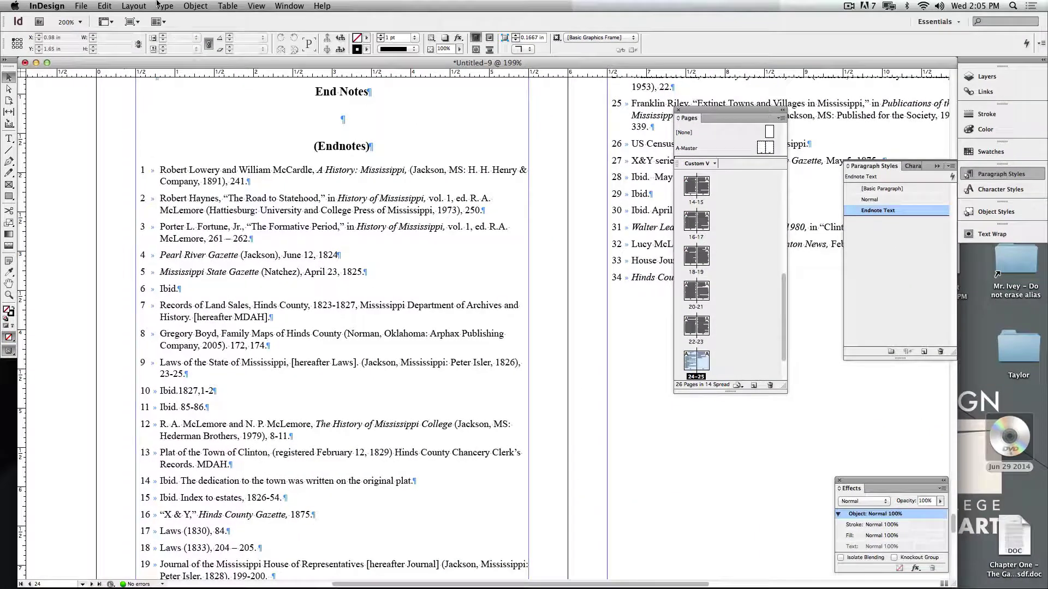
# - Show the Tabs ruler and line it up over the endnote column on page 24
pyautogui.click(164, 6)
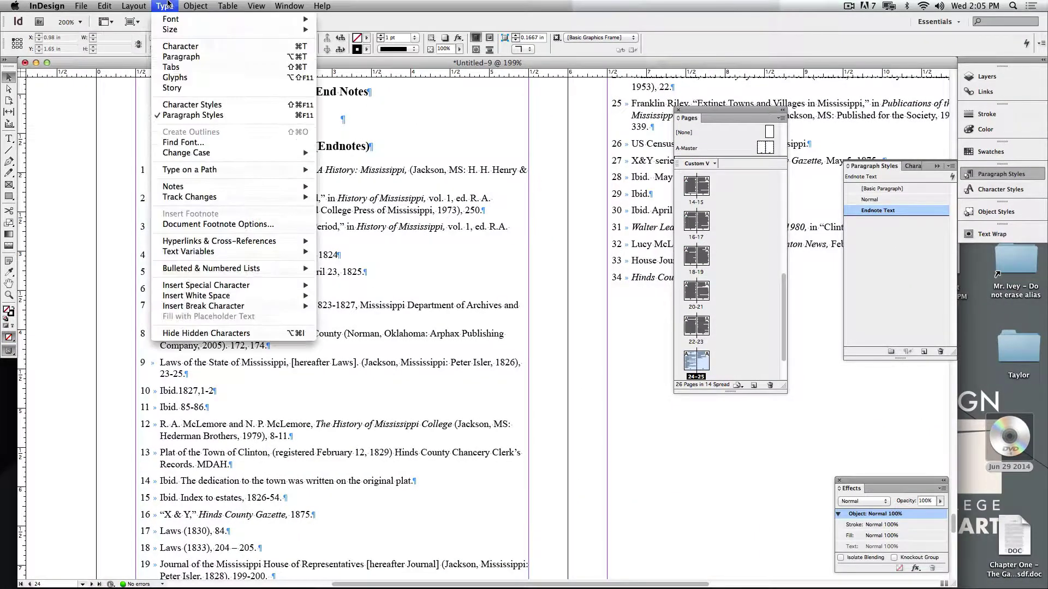
pyautogui.click(180, 65)
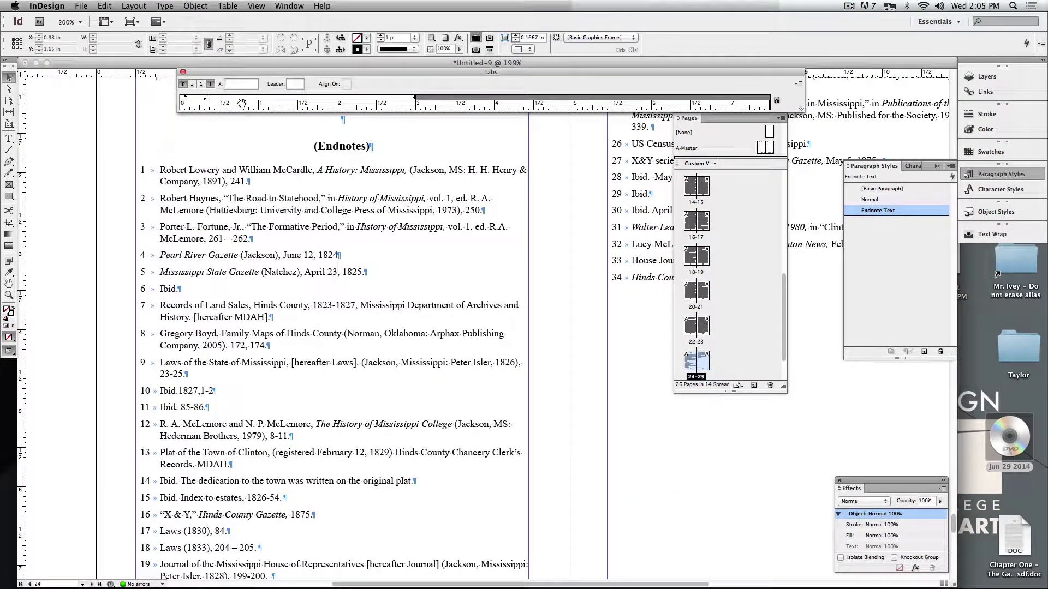
pyautogui.moveTo(221, 72); pyautogui.dragTo(179, 122)
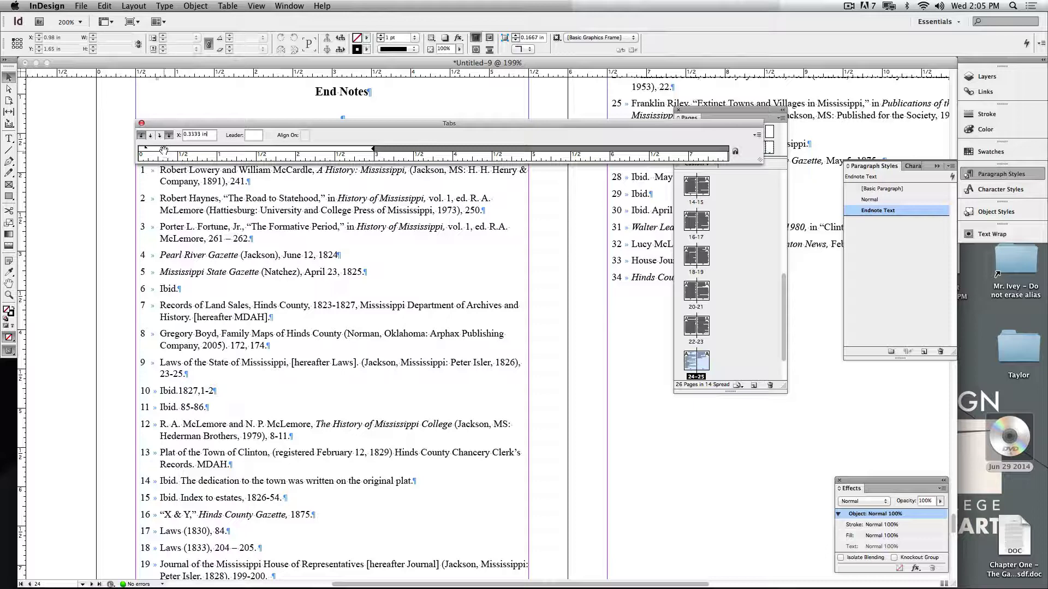
# - Try to adjust the indent markers on the Tabs ruler
pyautogui.moveTo(164, 151)
pyautogui.mouseDown()
pyautogui.moveTo(179, 151)
pyautogui.moveTo(178, 171)
pyautogui.mouseUp()
pyautogui.click(165, 152)
pyautogui.moveTo(146, 150); pyautogui.dragTo(155, 152)
pyautogui.click(170, 180)
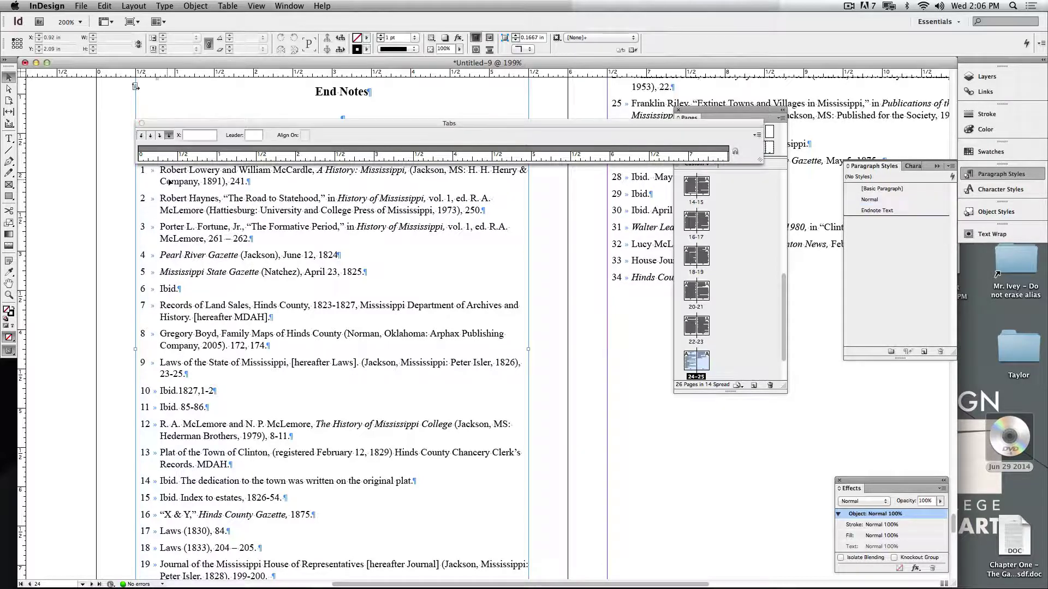
# - Select all the endnote text and set its left indent to about 0.139 in and first line indent to about -0.132 in
pyautogui.press('t')
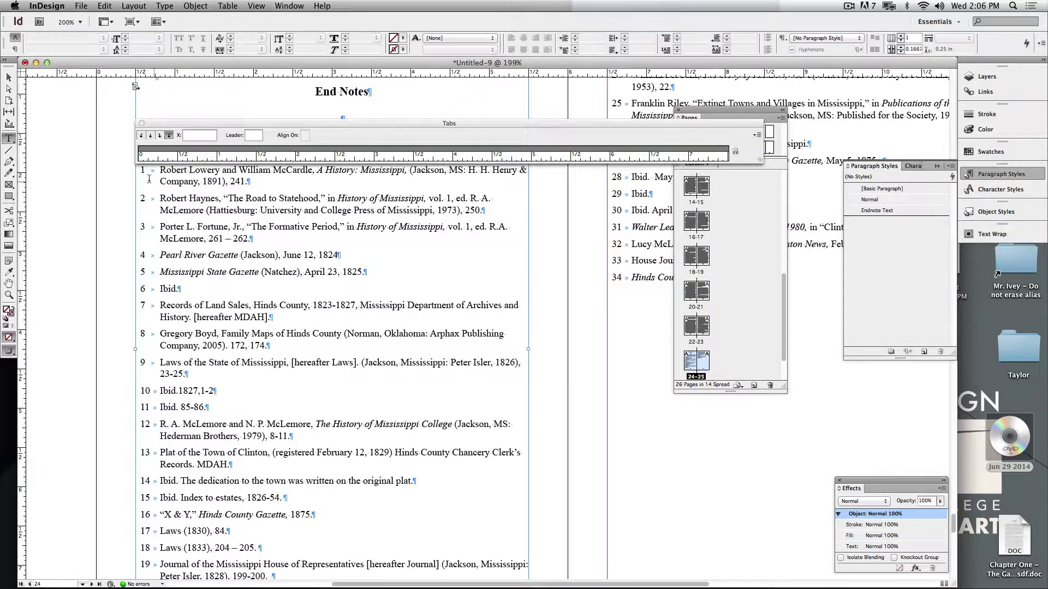
pyautogui.click(141, 171)
pyautogui.press('super+a')
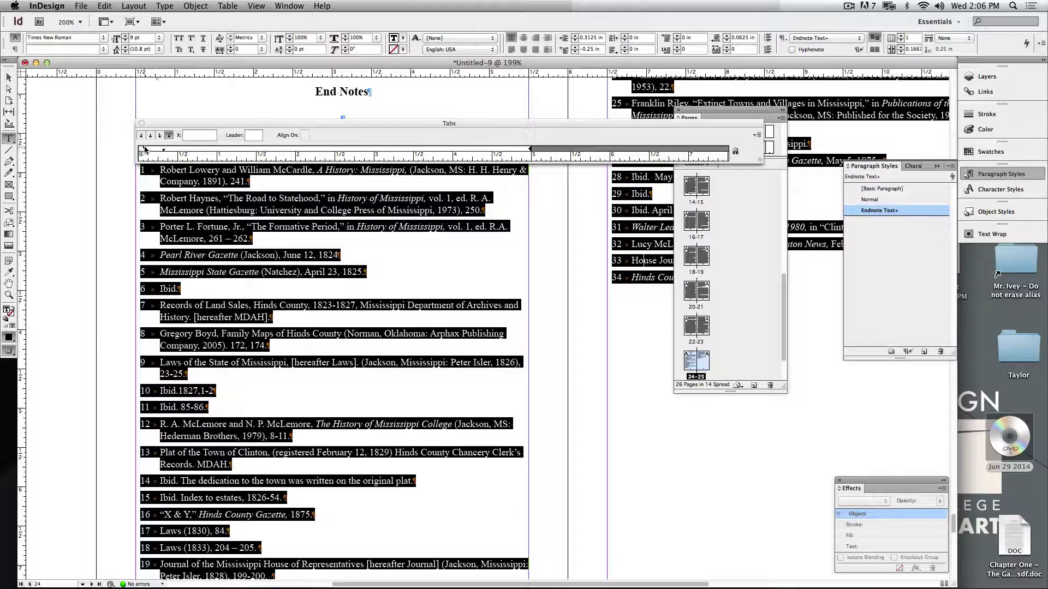
pyautogui.moveTo(145, 148)
pyautogui.mouseDown()
pyautogui.moveTo(162, 154)
pyautogui.moveTo(151, 152)
pyautogui.mouseUp()
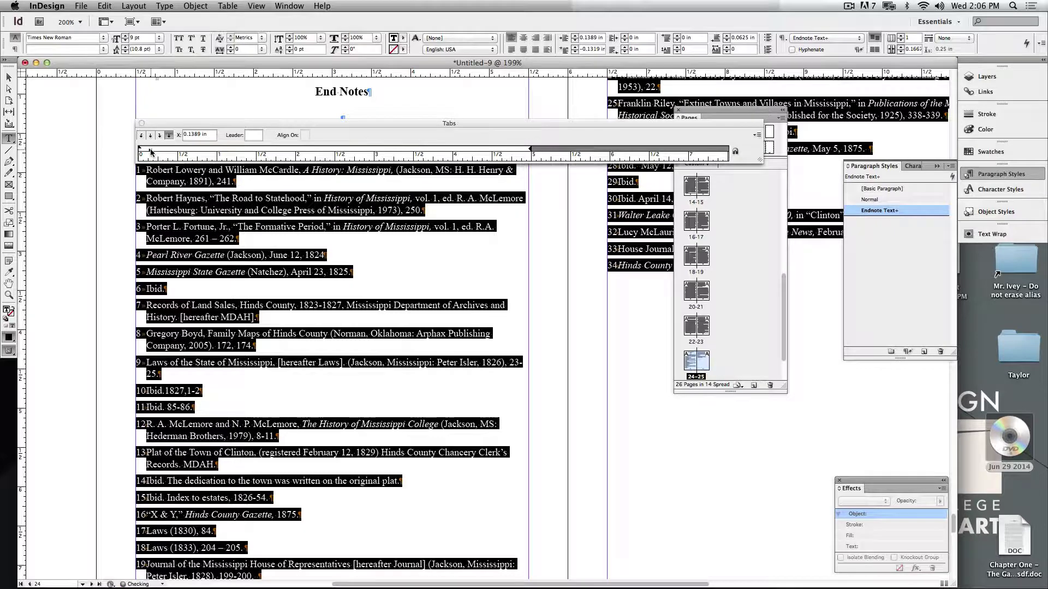
pyautogui.click(185, 213)
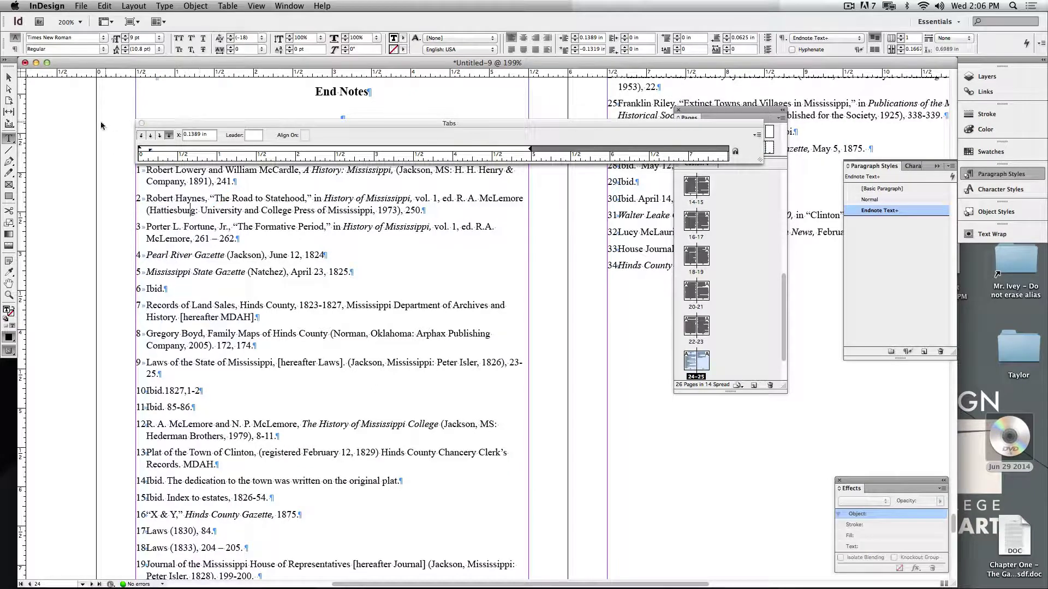
pyautogui.click(142, 123)
pyautogui.press('Escape')
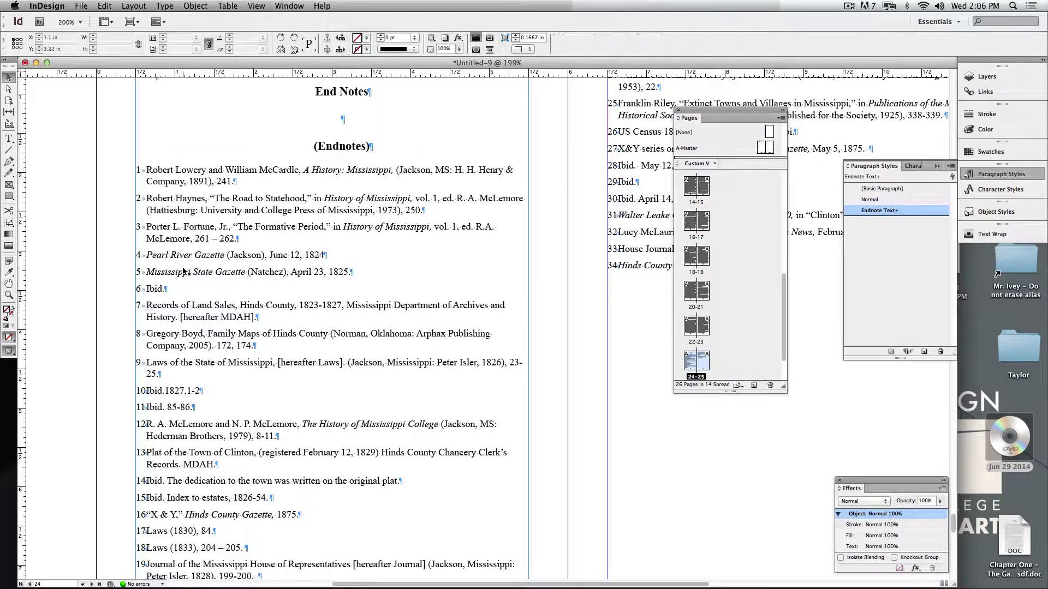
# - Select endnotes 1 to 34 across pages 24 and 25 and create a new paragraph style from their formatting
pyautogui.press('super+alt+0')
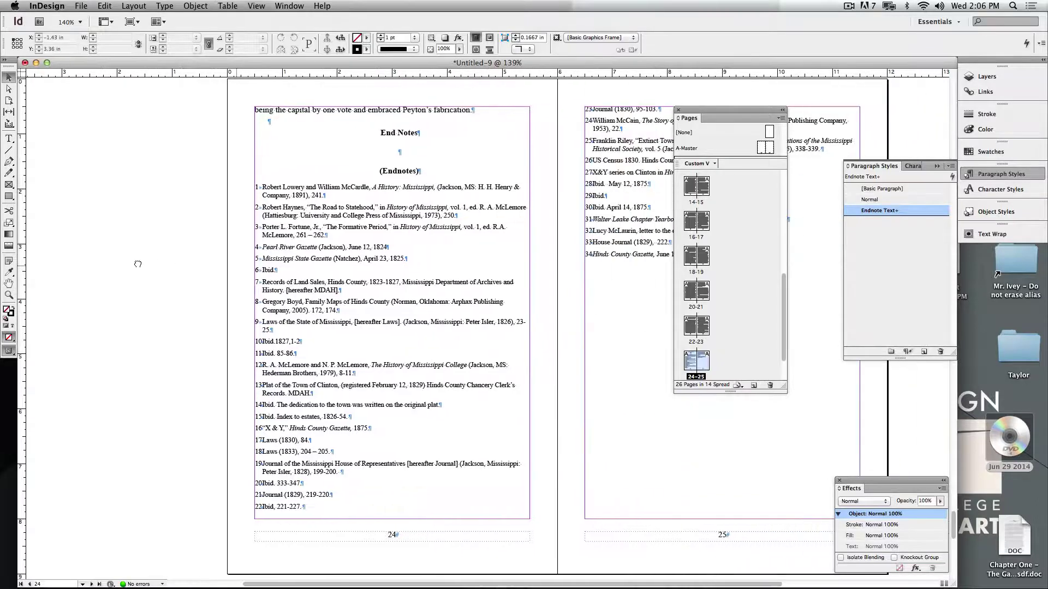
pyautogui.moveTo(138, 264); pyautogui.dragTo(92, 262)
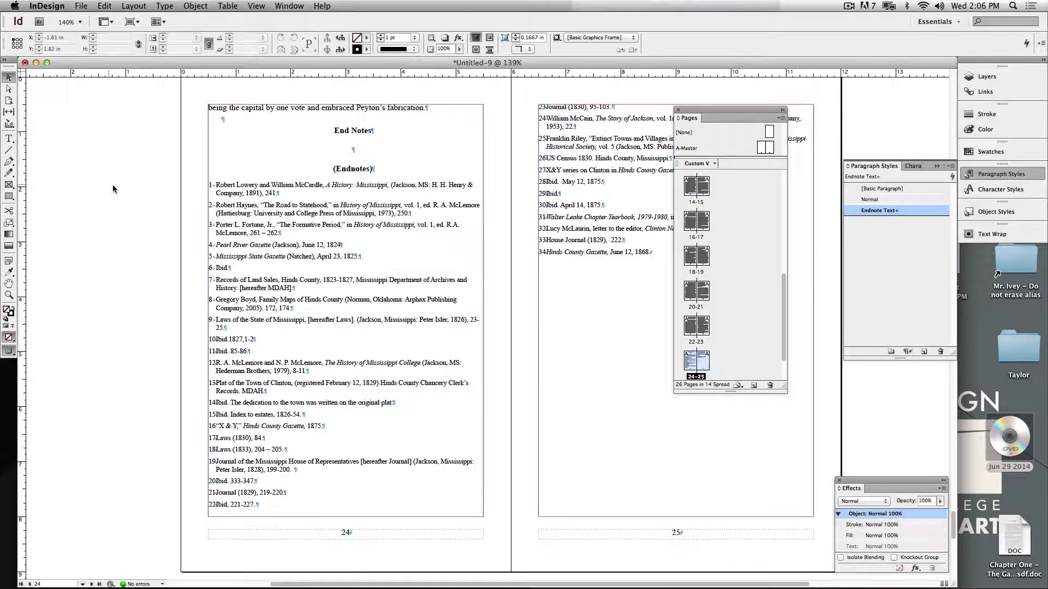
pyautogui.press('t')
pyautogui.moveTo(209, 183); pyautogui.dragTo(686, 266)
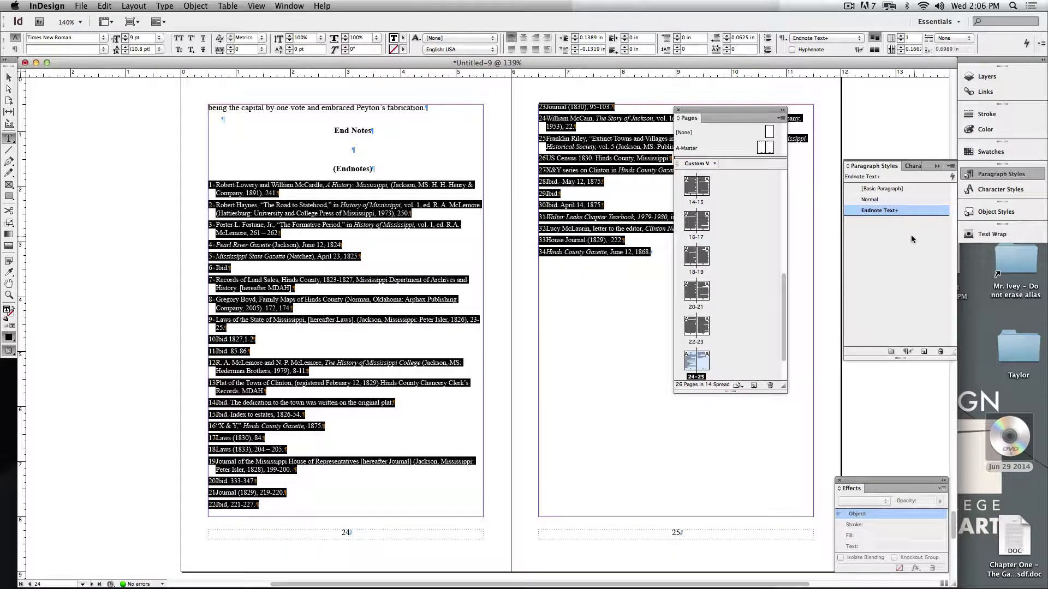
pyautogui.click(912, 253)
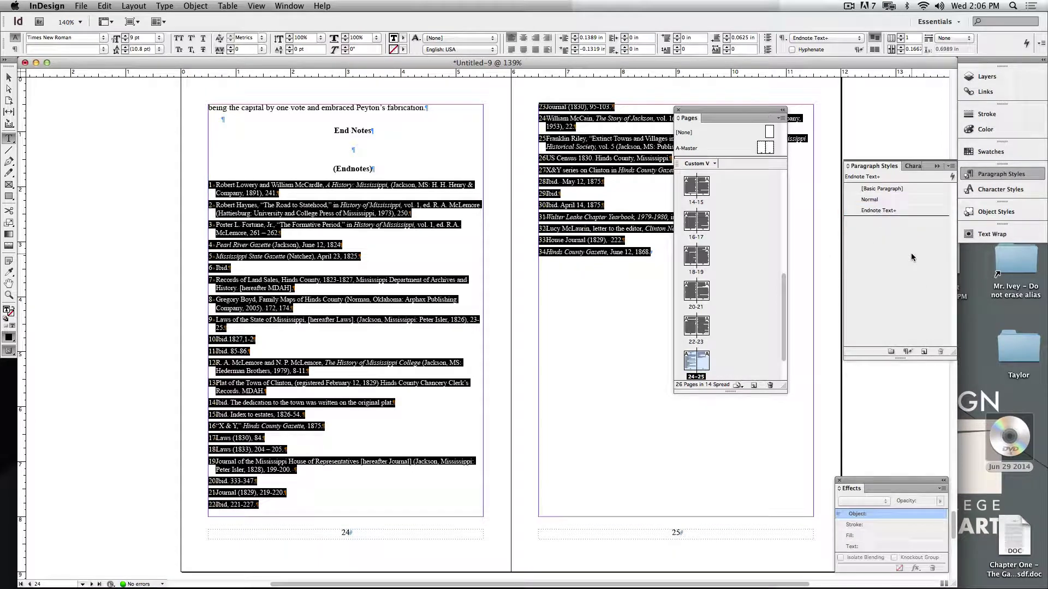
pyautogui.click(925, 353)
# - Name the new paragraph style Endnote Text Style and assign it the shortcut Cmd+Num 2
pyautogui.doubleClick(895, 221)
pyautogui.write('Endn')
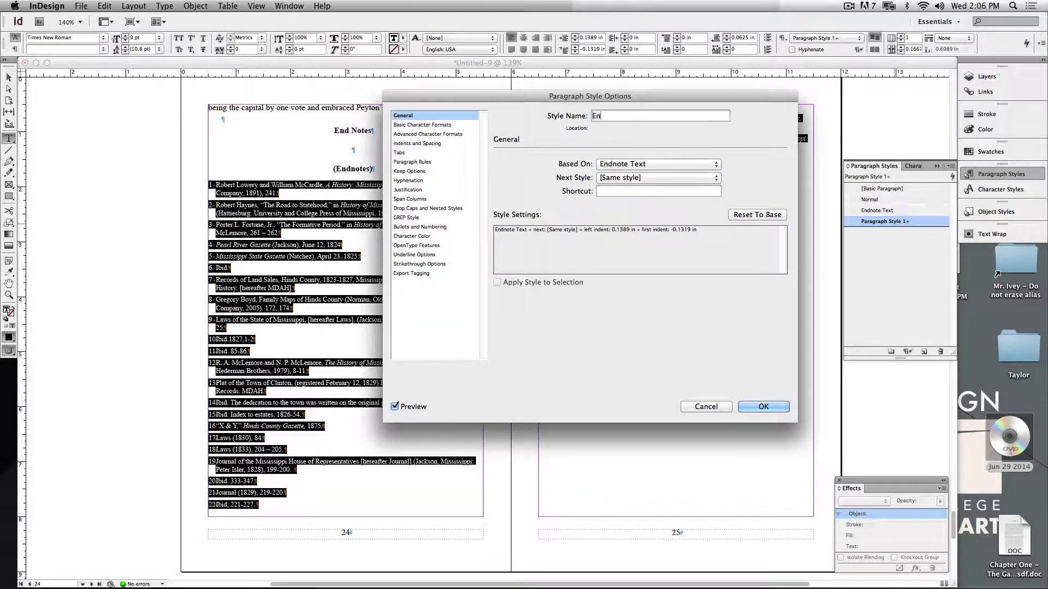
pyautogui.write('ote Text Style')
pyautogui.click(635, 188)
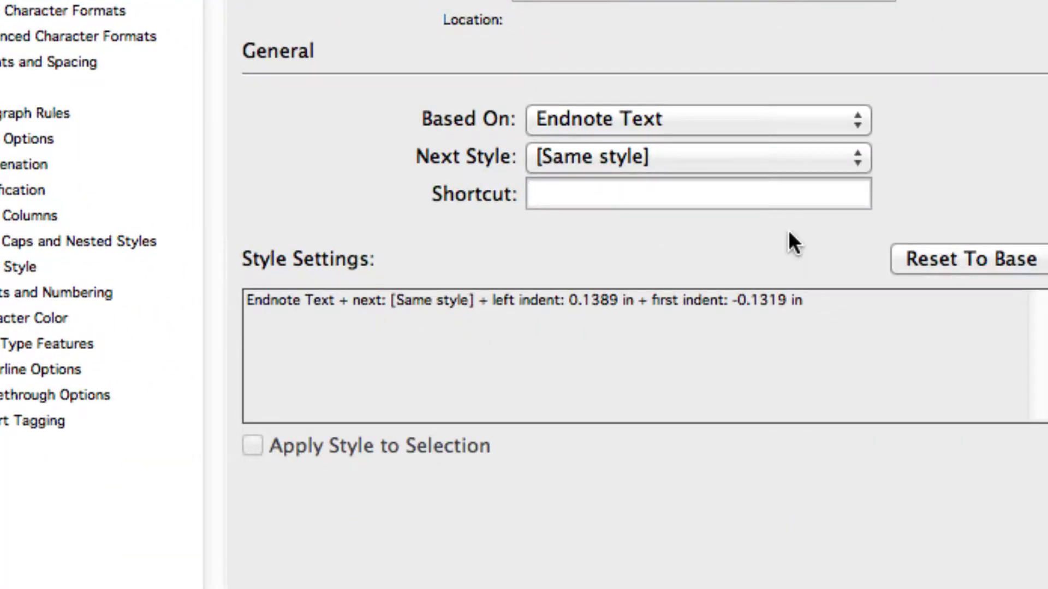
pyautogui.press('super+KP_2')
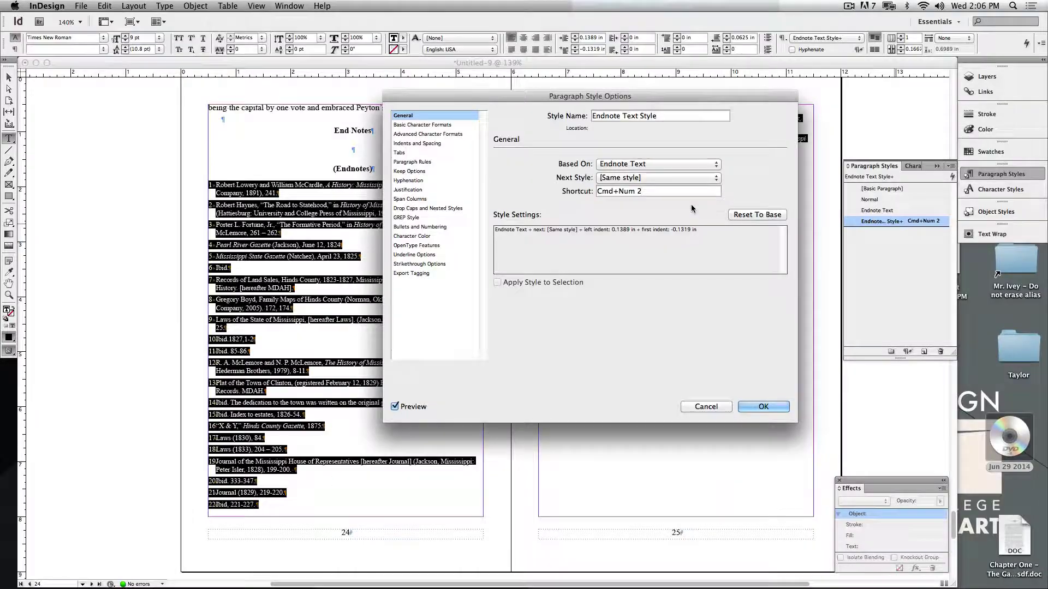
pyautogui.click(764, 405)
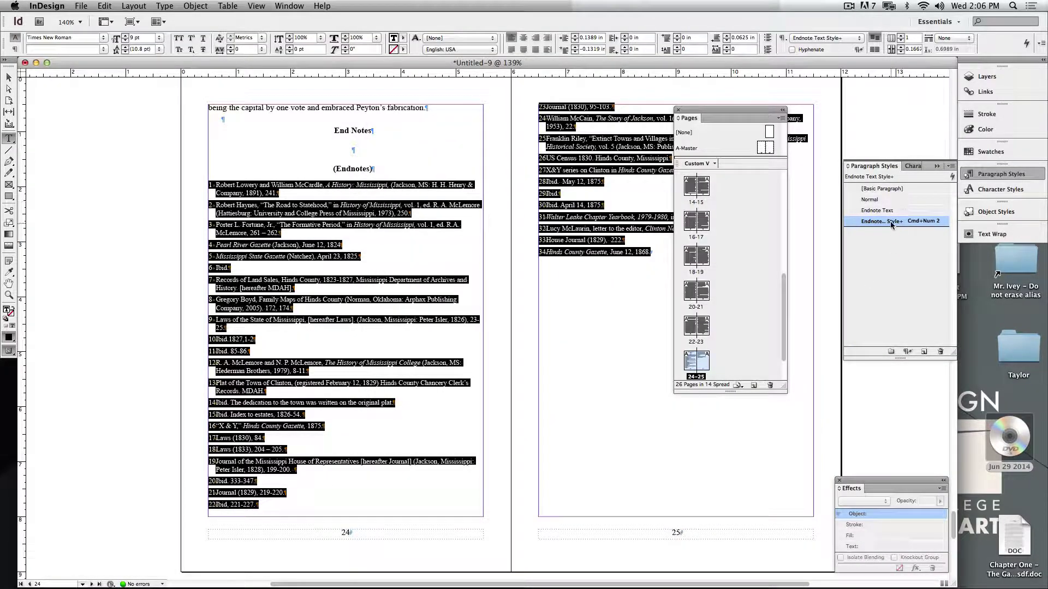
# - Try deleting the Endnote Text style with [Basic Paragraph] as its replacement, and undo the deletion
pyautogui.click(884, 246)
pyautogui.moveTo(910, 214); pyautogui.dragTo(939, 351)
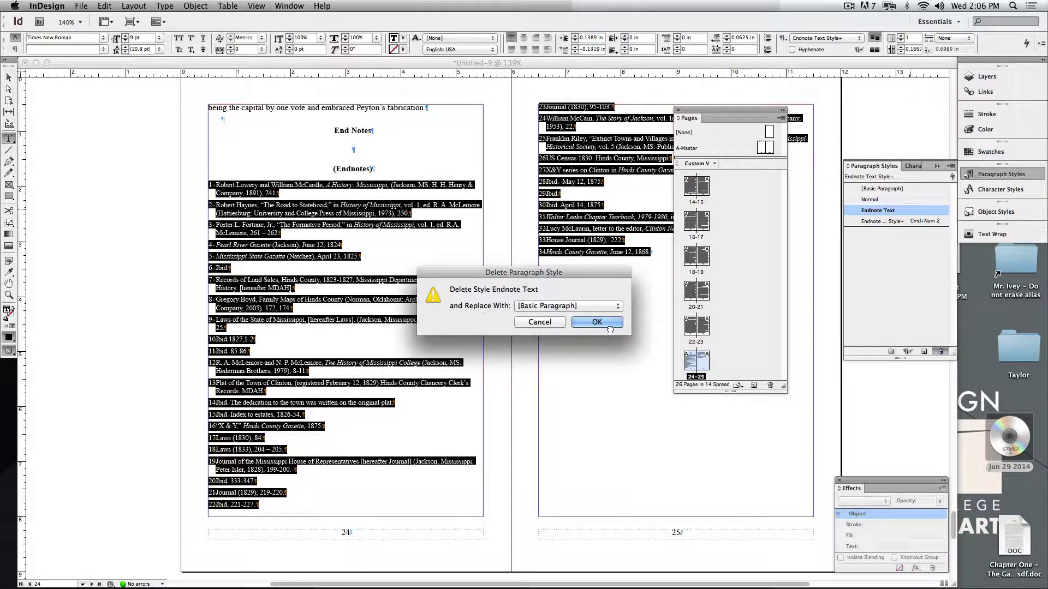
pyautogui.click(597, 323)
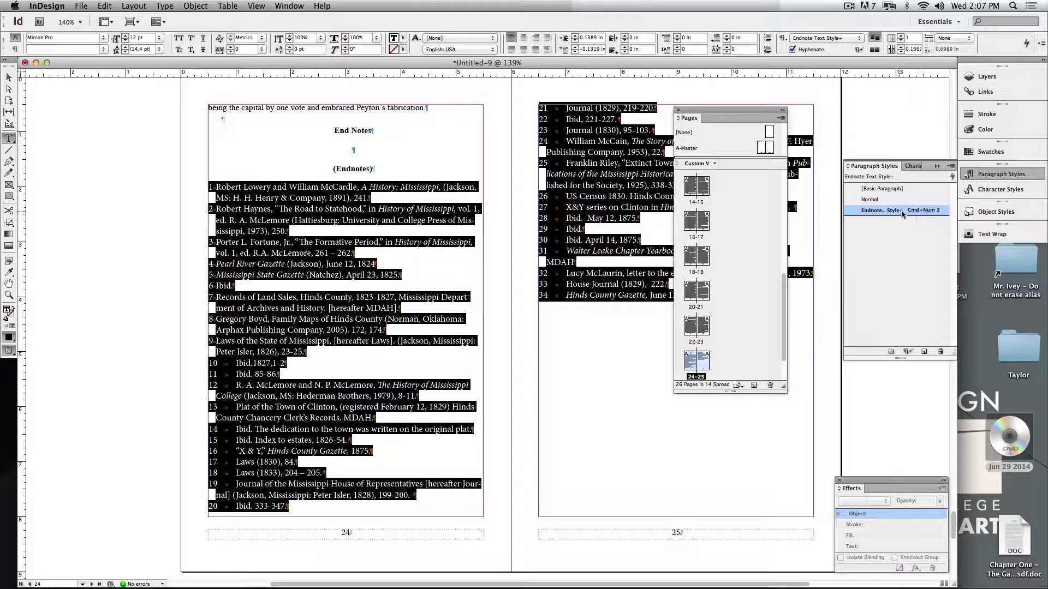
pyautogui.click(886, 211)
pyautogui.click(901, 352)
pyautogui.press('super+z')
pyautogui.press('super+z')
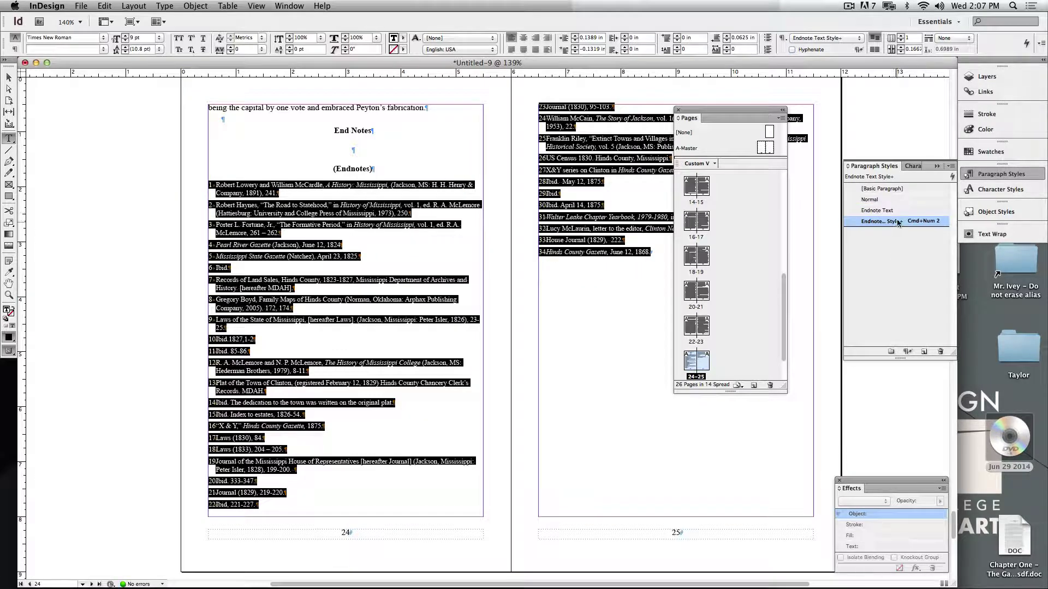
# - Reselect all the endnotes, apply Endnote Text Style to them and clear their overrides
pyautogui.click(264, 225)
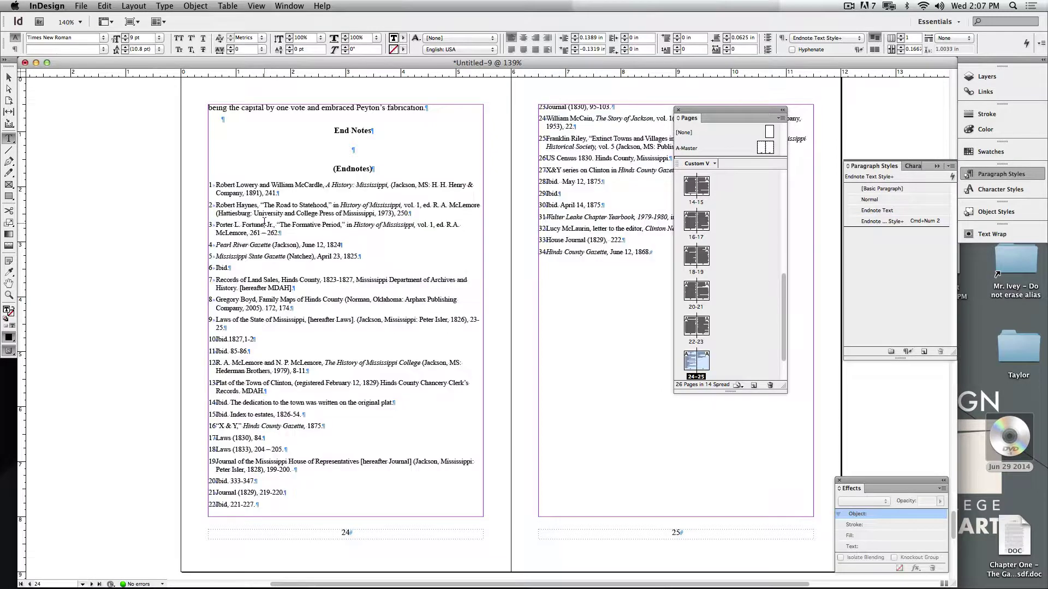
pyautogui.moveTo(210, 184); pyautogui.dragTo(652, 252)
pyautogui.click(904, 211)
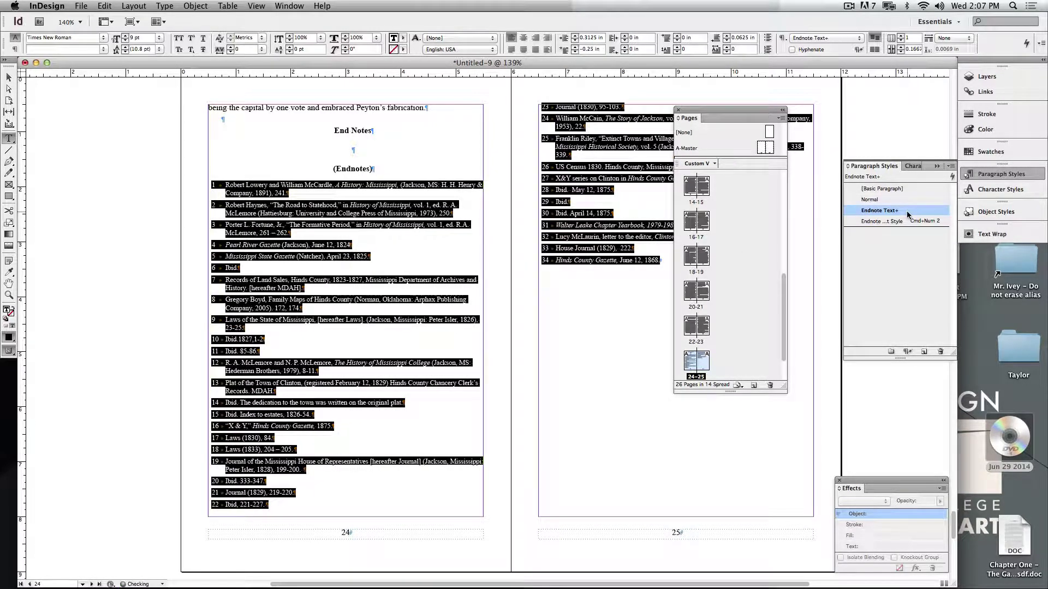
pyautogui.click(902, 222)
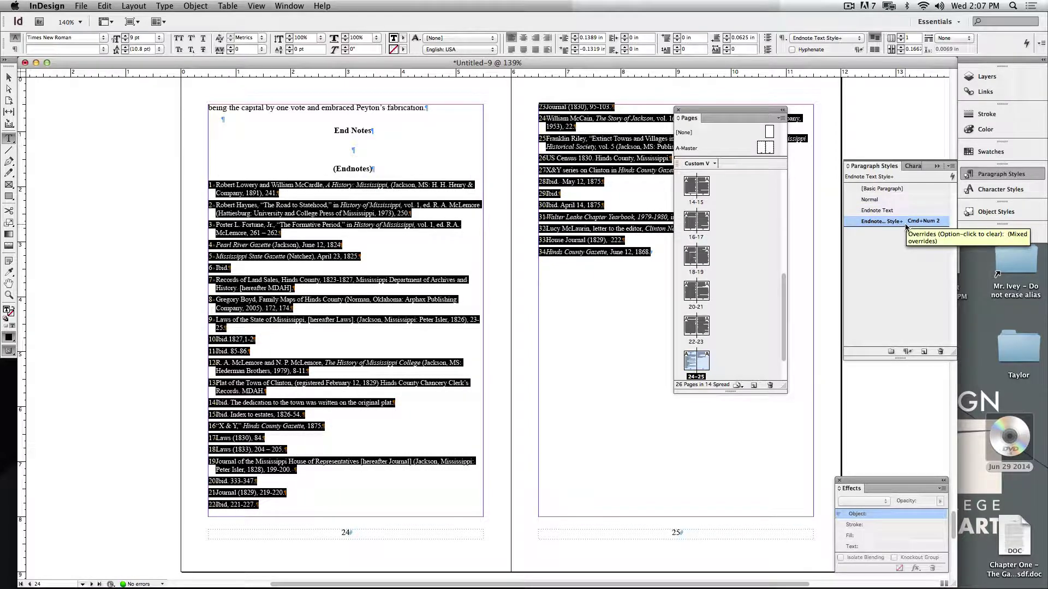
pyautogui.click(951, 166)
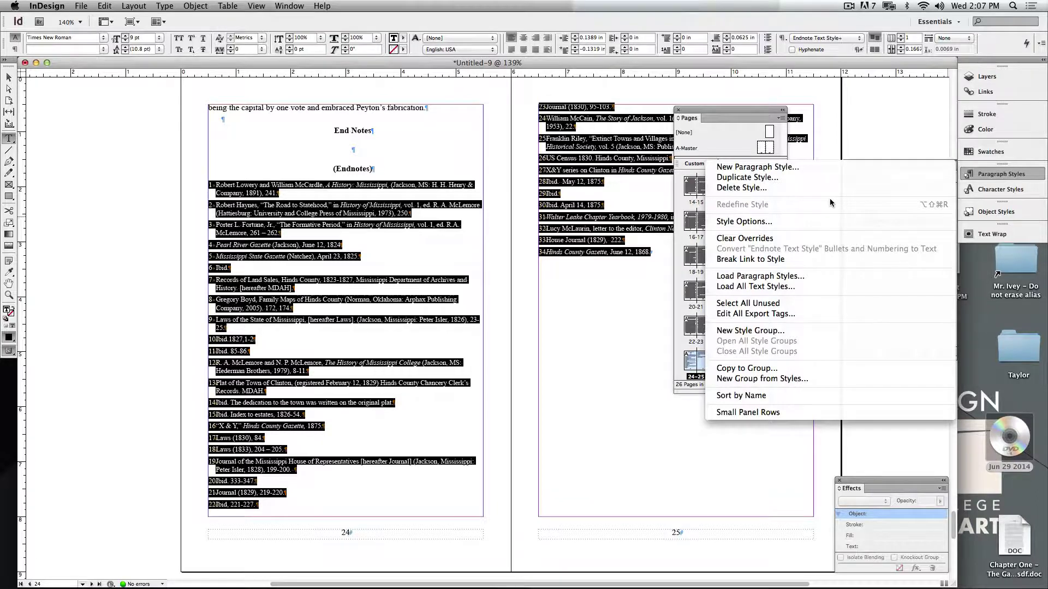
pyautogui.click(744, 237)
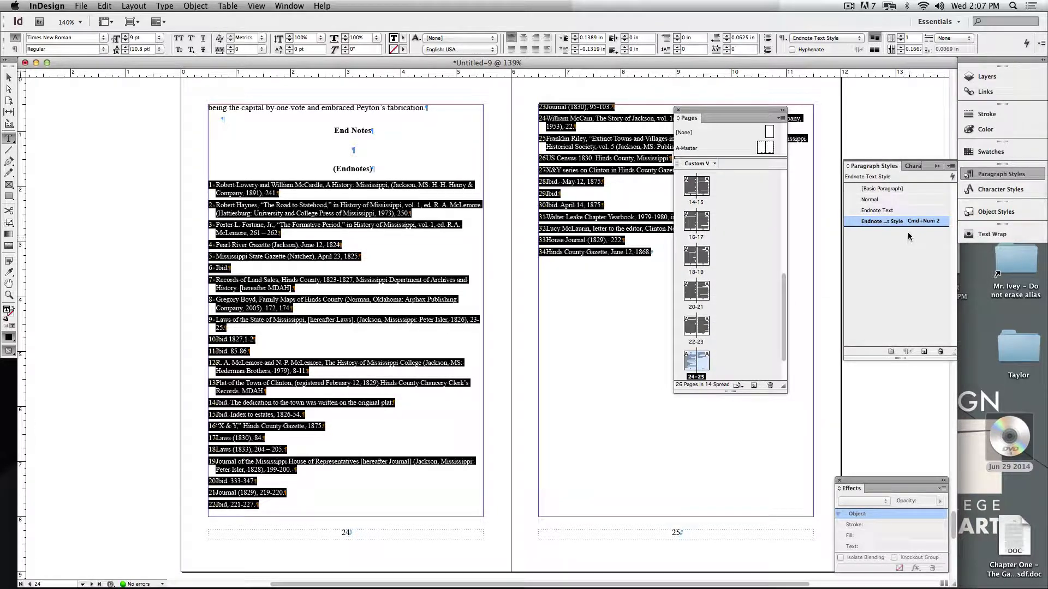
# - Compare Endnote Text and Endnote Text Style on the selected endnotes, finishing with Endnote Text applied
pyautogui.click(893, 211)
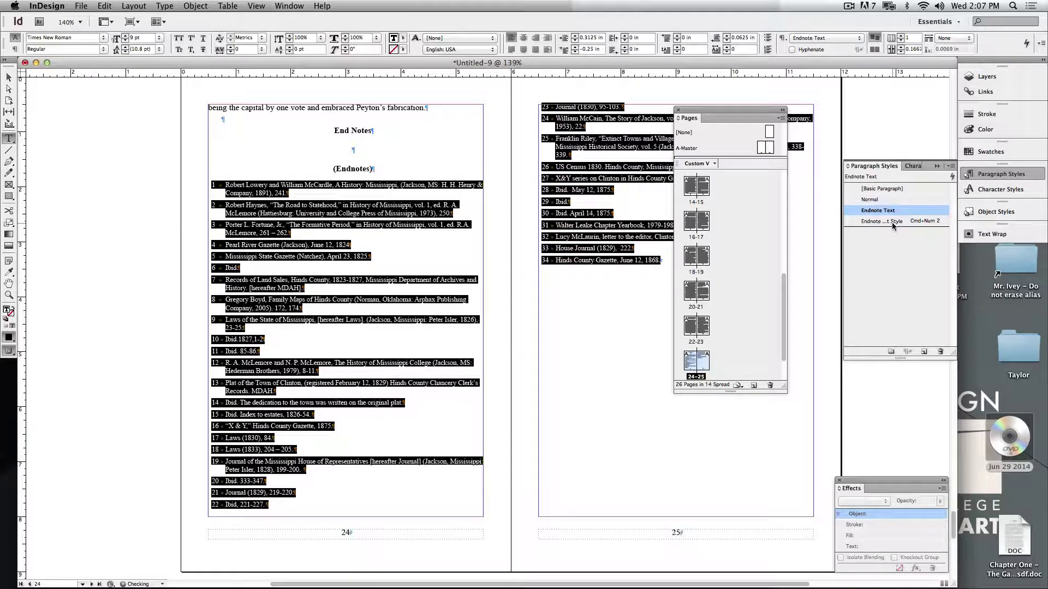
pyautogui.click(893, 222)
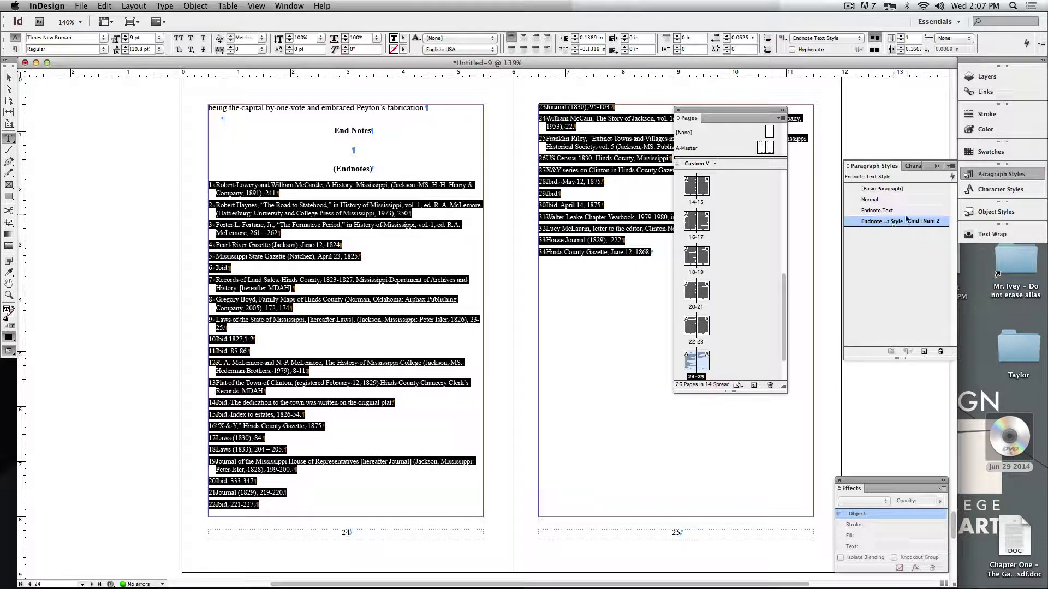
pyautogui.click(905, 211)
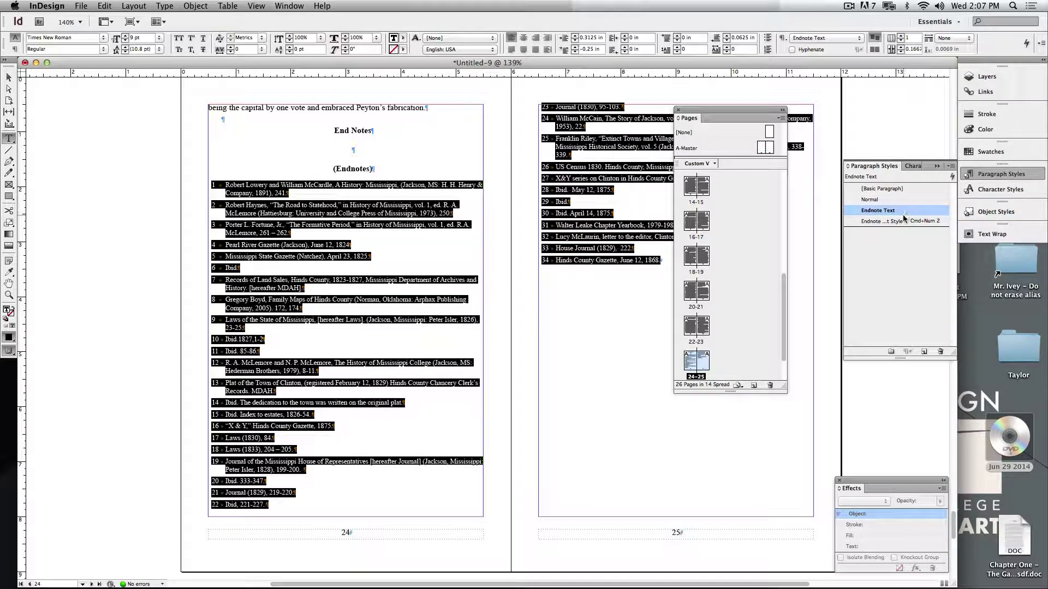
pyautogui.click(898, 213)
pyautogui.click(920, 245)
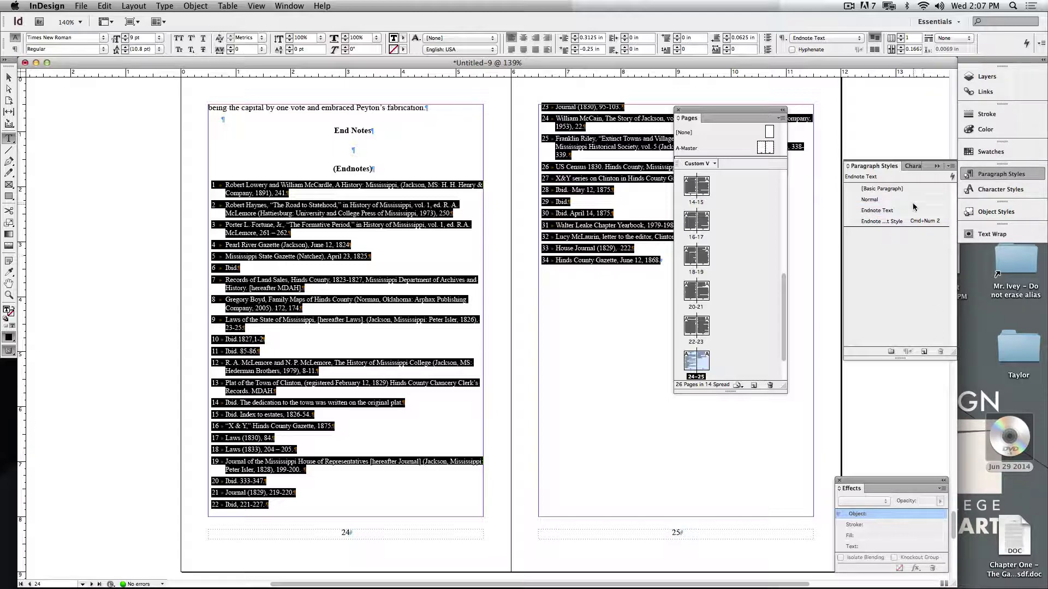
# - Try replacing the deleted Endnote Text style with [Basic Paragraph] and applying Endnote Text Style to the endnotes, and undo both changes
pyautogui.click(914, 211)
pyautogui.click(939, 352)
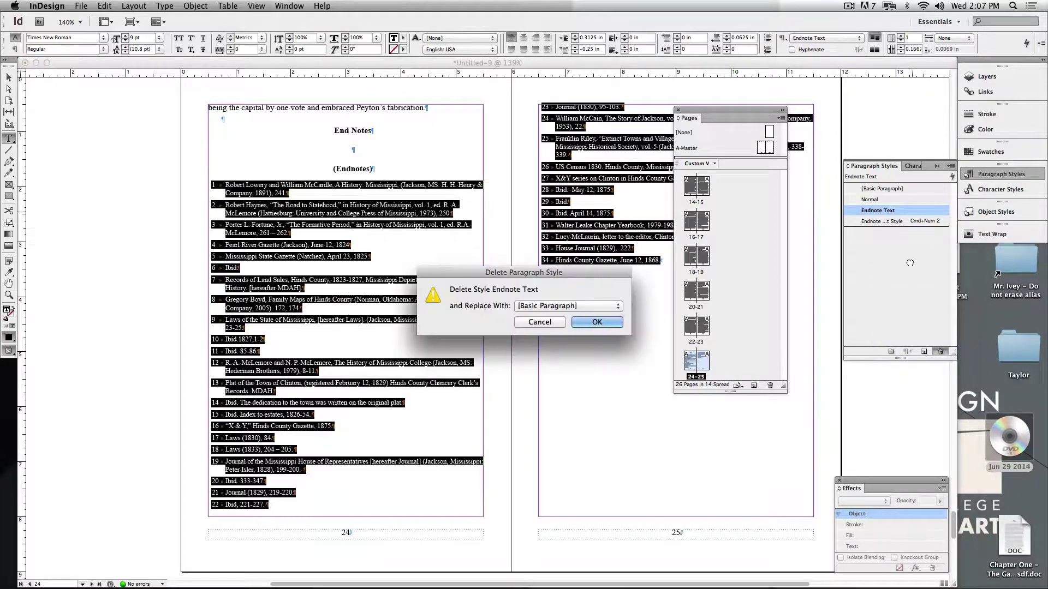
pyautogui.click(610, 323)
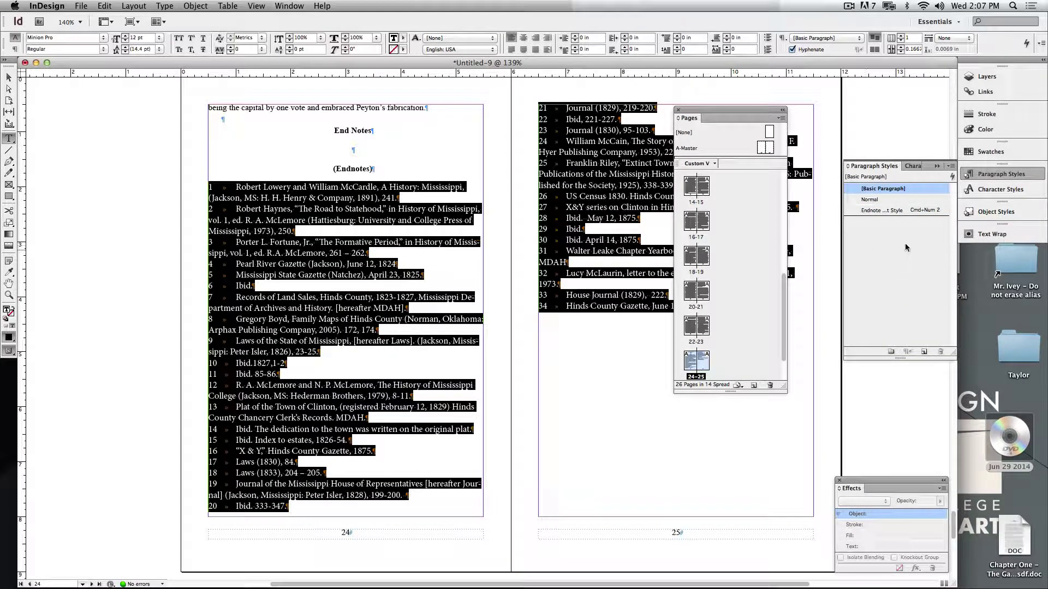
pyautogui.press('super+KP_2')
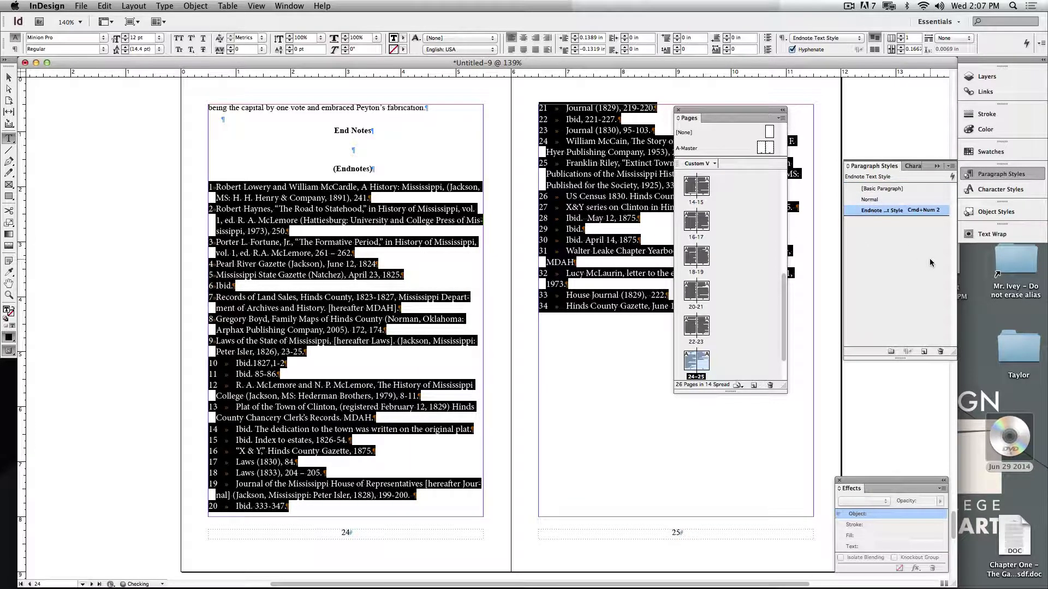
pyautogui.press('super+z')
pyautogui.press('super+z')
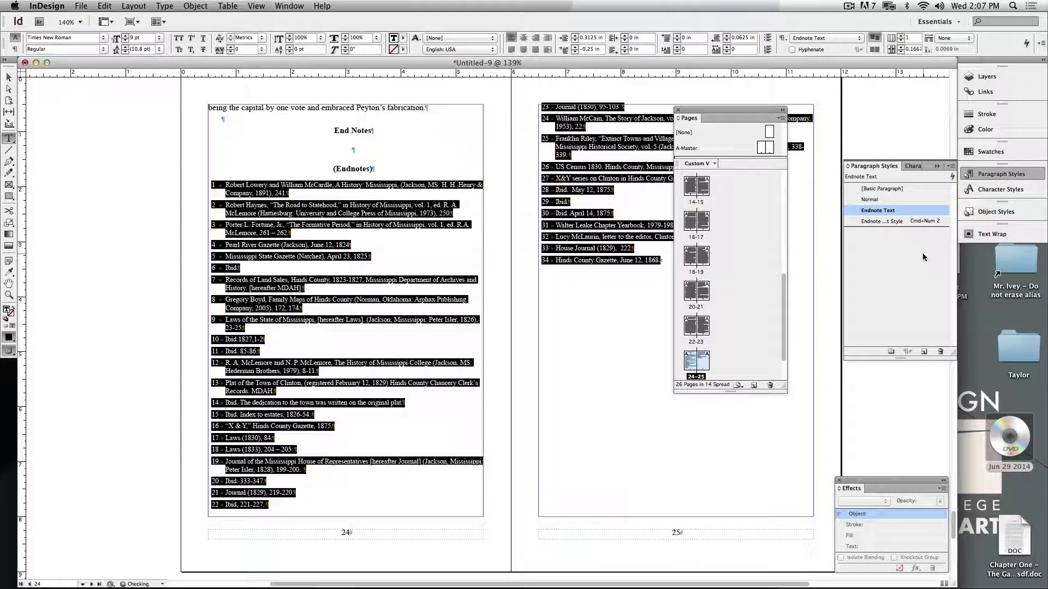
# - Apply Endnote Text Style to the selected endnotes, create a new paragraph style from it and apply the new style
pyautogui.click(898, 225)
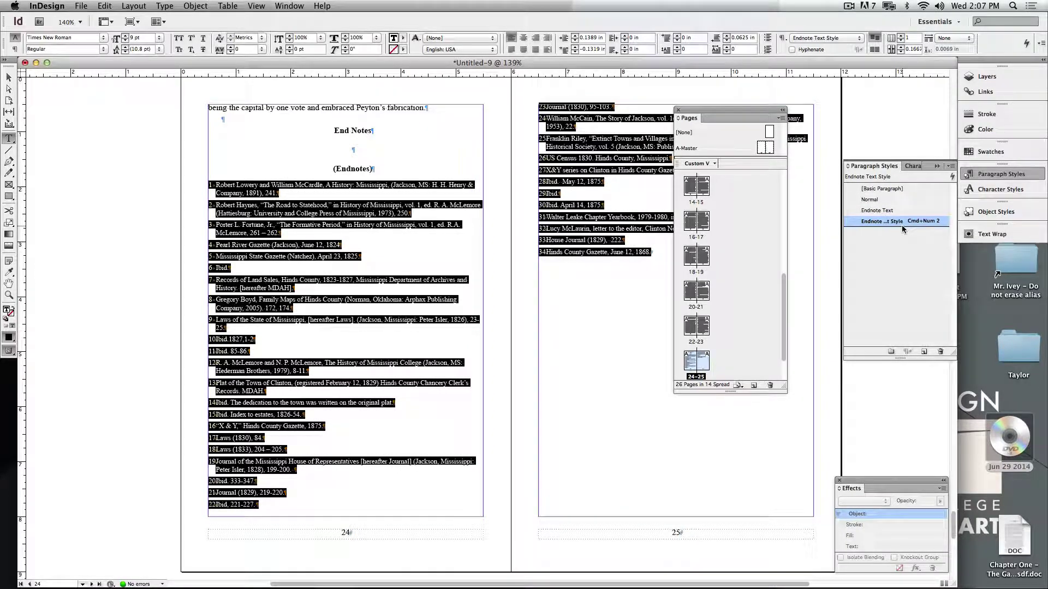
pyautogui.click(923, 351)
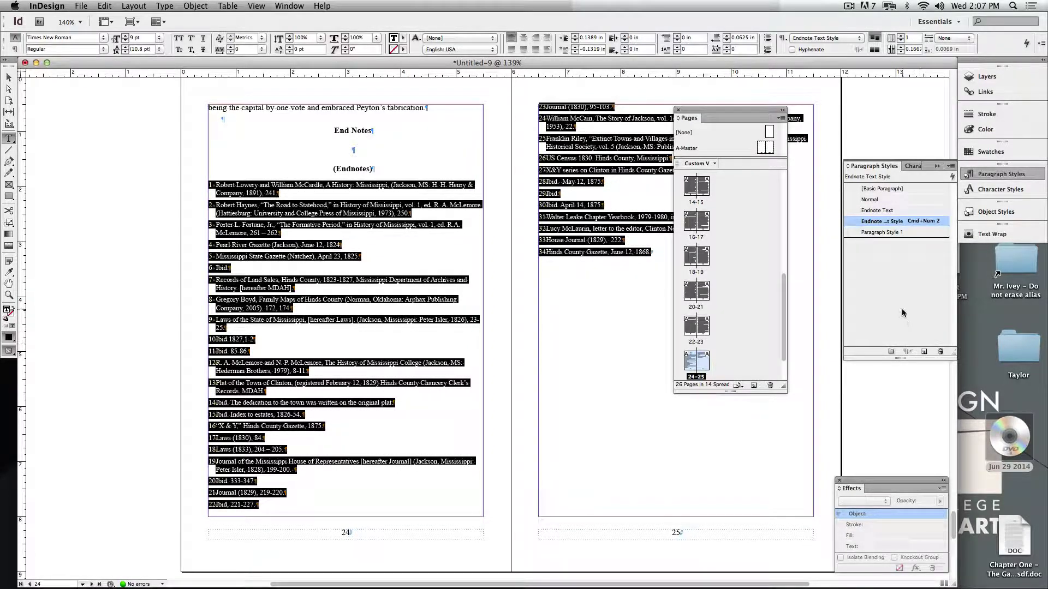
pyautogui.click(894, 233)
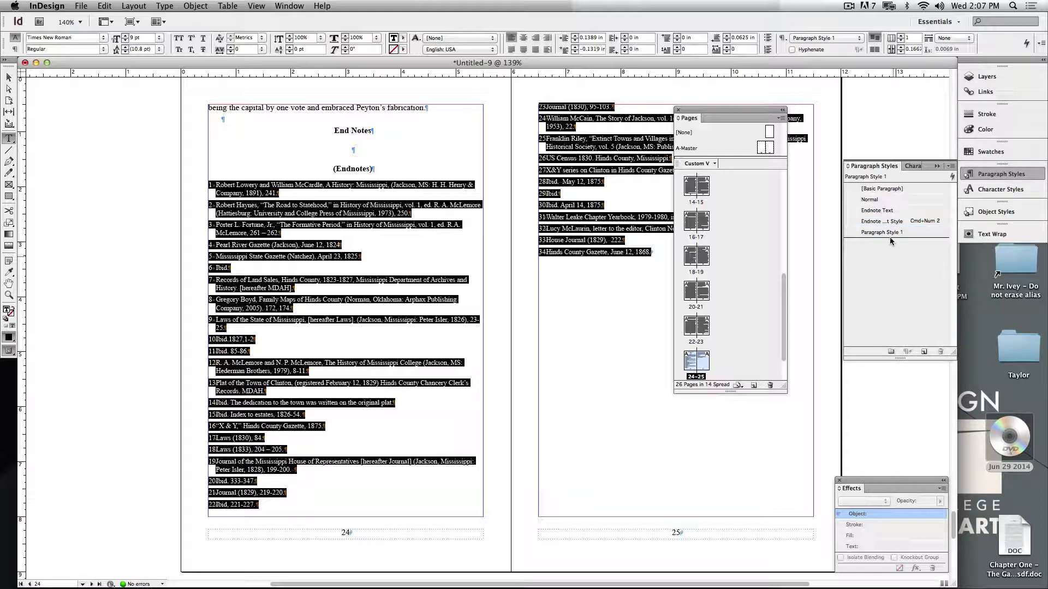
# - Compare Endnote Text and Normal against Paragraph Style 1 on the selected endnotes, finishing with Paragraph Style 1 applied
pyautogui.click(886, 212)
pyautogui.click(889, 233)
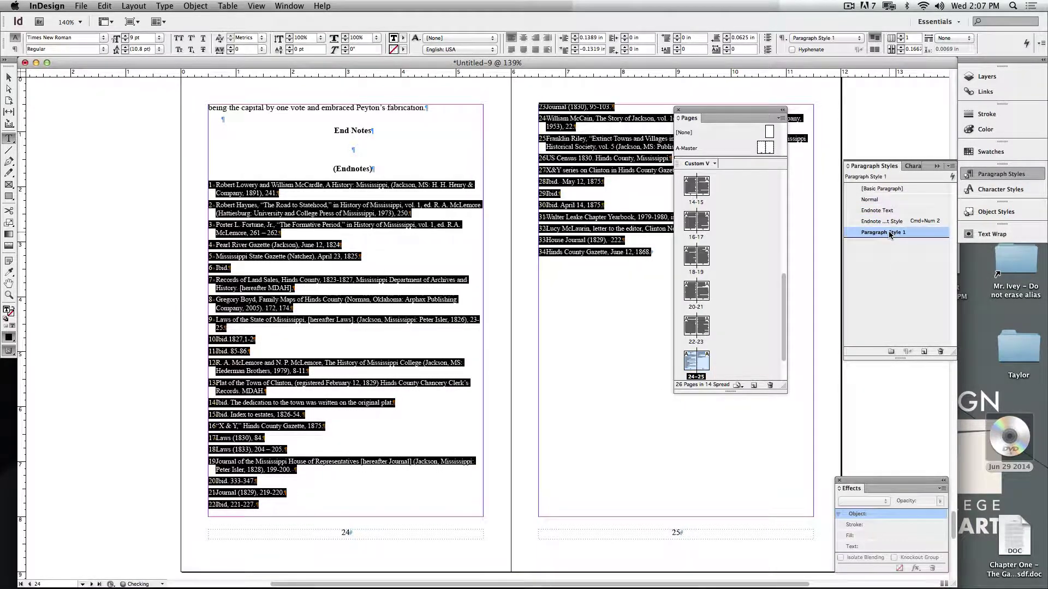
pyautogui.click(884, 199)
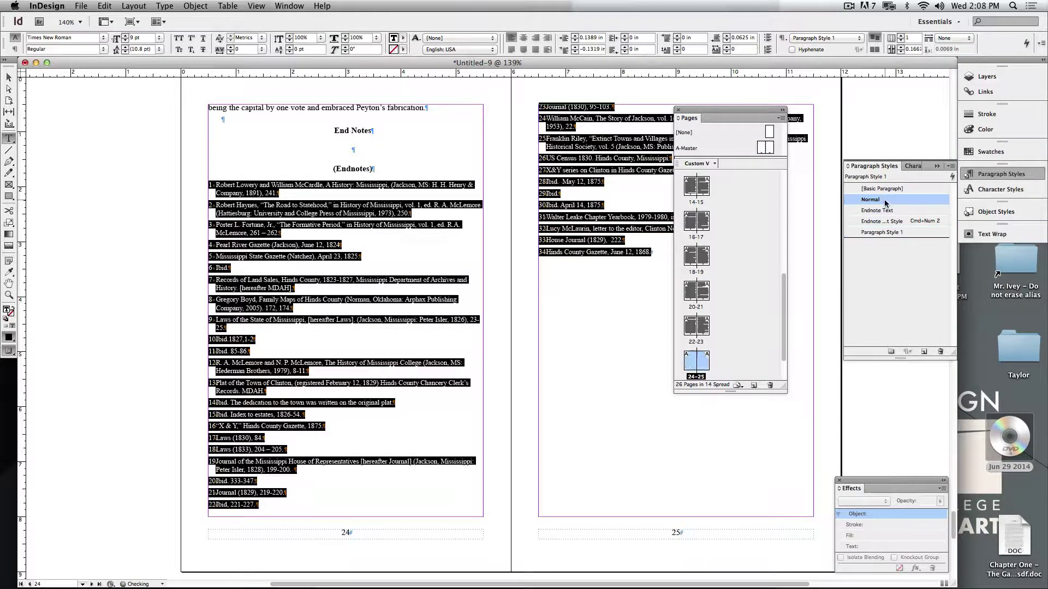
pyautogui.click(892, 232)
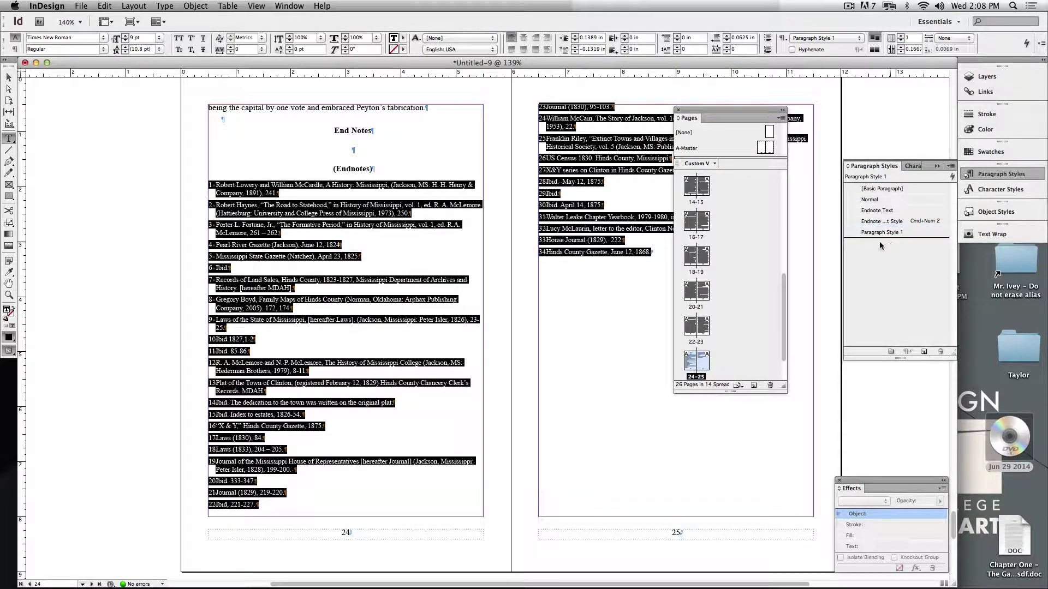
# - Deselect the endnotes and try deleting the Endnote Text style with Normal as its replacement
pyautogui.click(495, 293)
pyautogui.press('Escape')
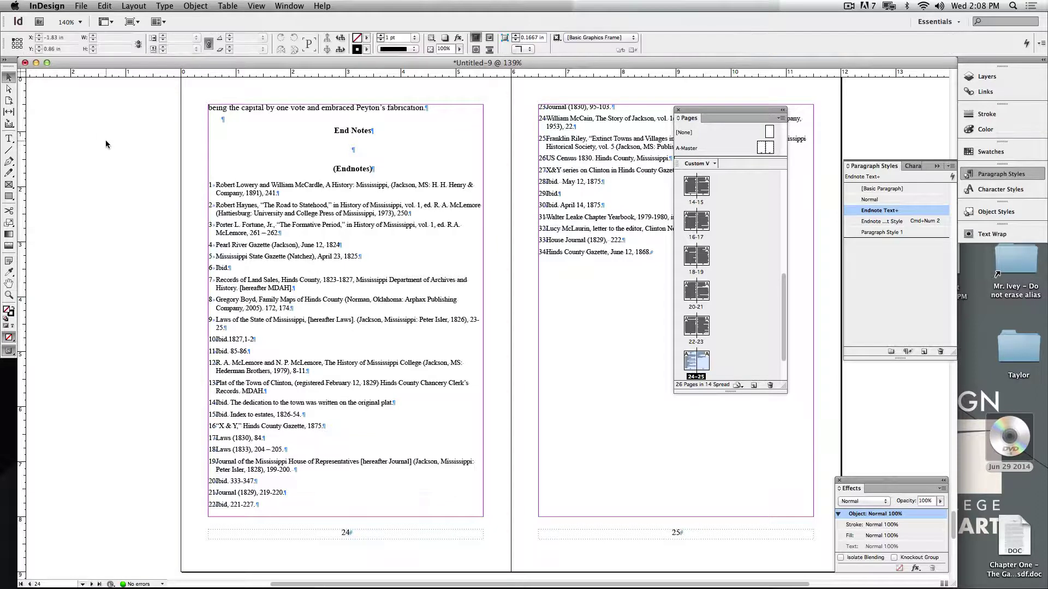
pyautogui.click(895, 221)
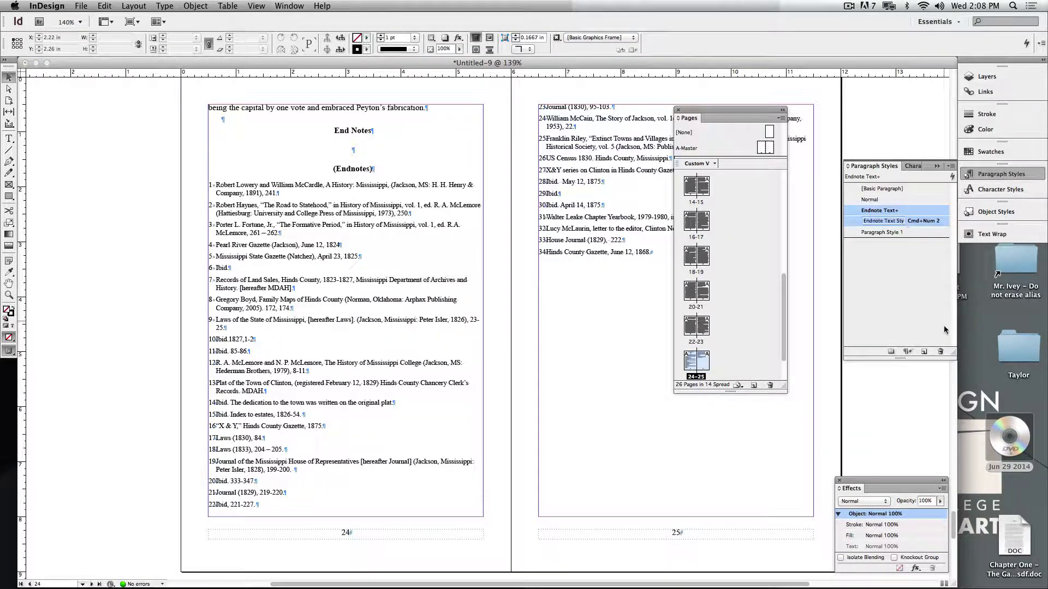
pyautogui.click(903, 211)
pyautogui.keyDown('shift'); pyautogui.click(920, 221); pyautogui.keyUp('shift')
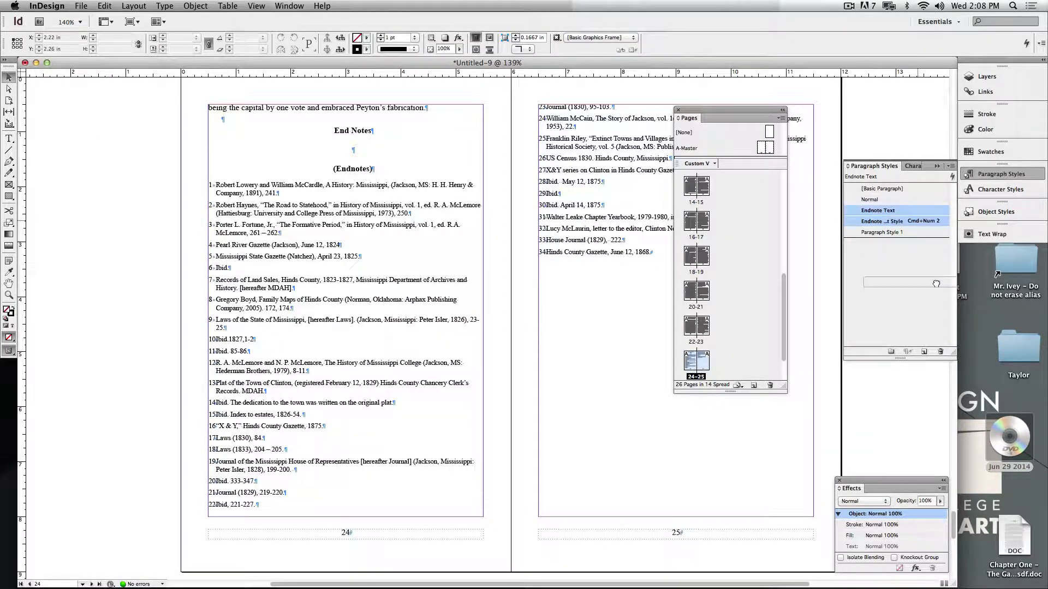
pyautogui.click(940, 351)
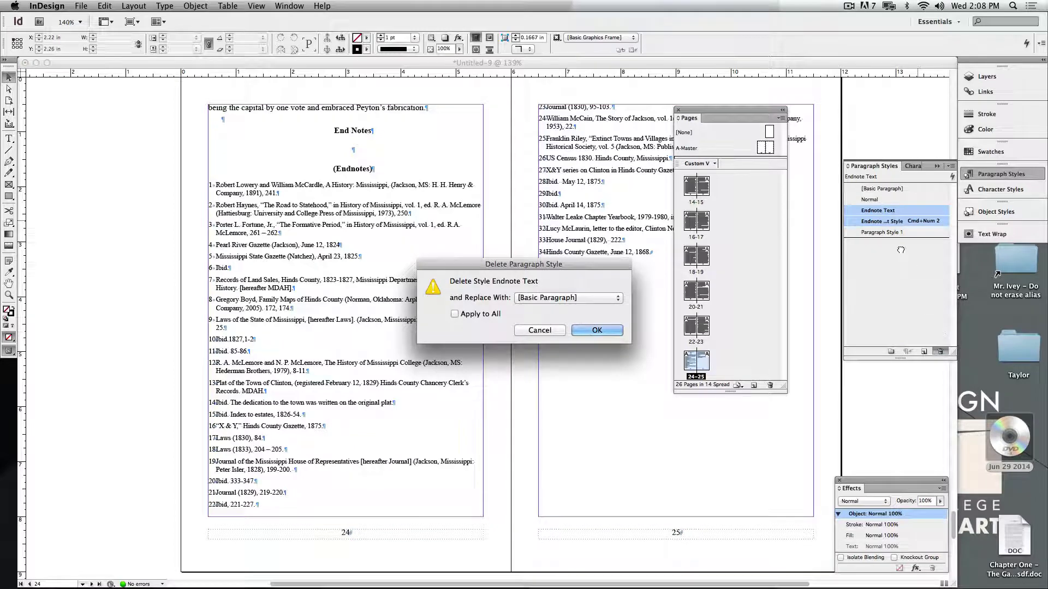
pyautogui.click(567, 298)
pyautogui.click(559, 331)
pyautogui.click(578, 331)
pyautogui.click(563, 331)
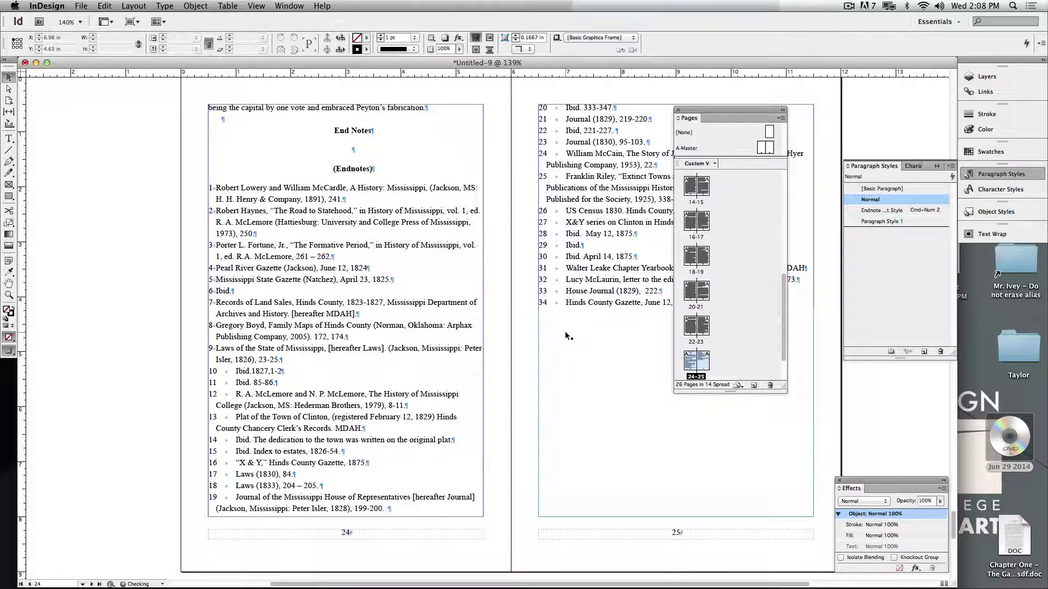
# - Try deleting both Endnote Text and Endnote Text Style, replacing each with Normal
pyautogui.keyDown('shift'); pyautogui.click(922, 221); pyautogui.keyUp('shift')
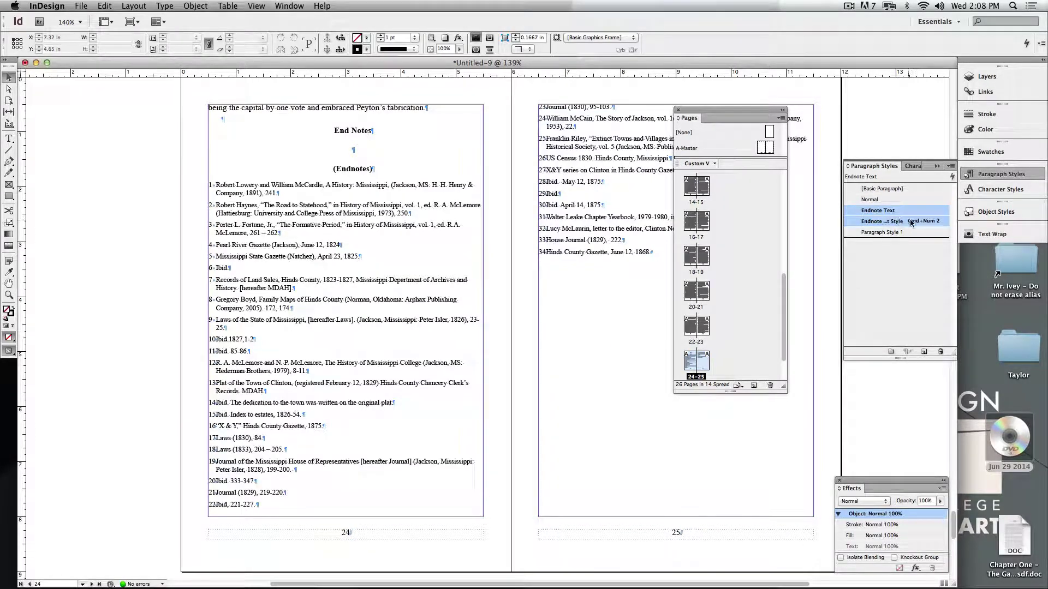
pyautogui.moveTo(922, 221); pyautogui.dragTo(941, 353)
pyautogui.click(540, 298)
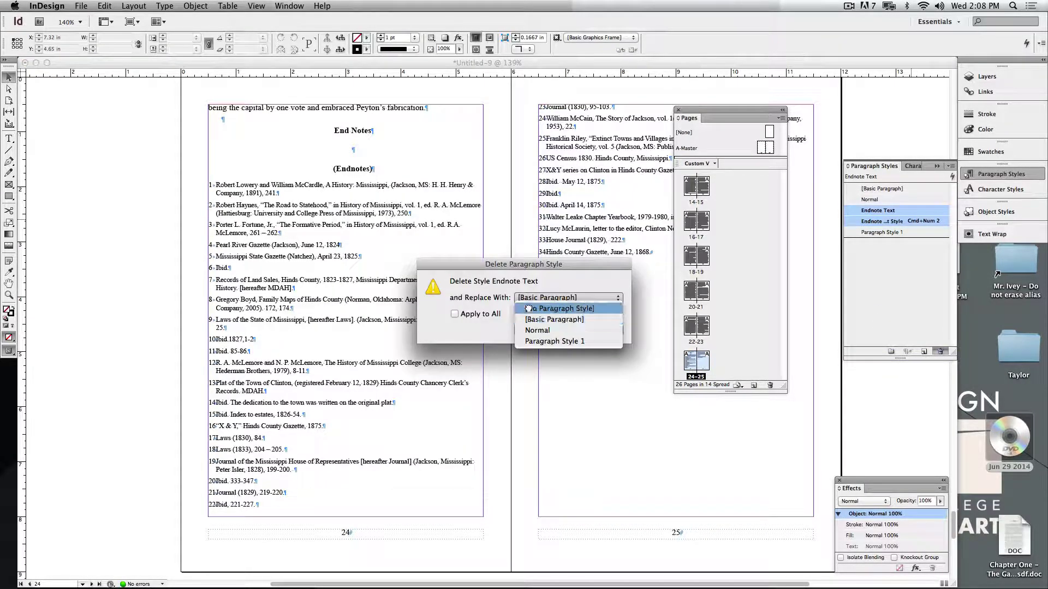
pyautogui.click(546, 330)
pyautogui.click(612, 334)
pyautogui.click(568, 298)
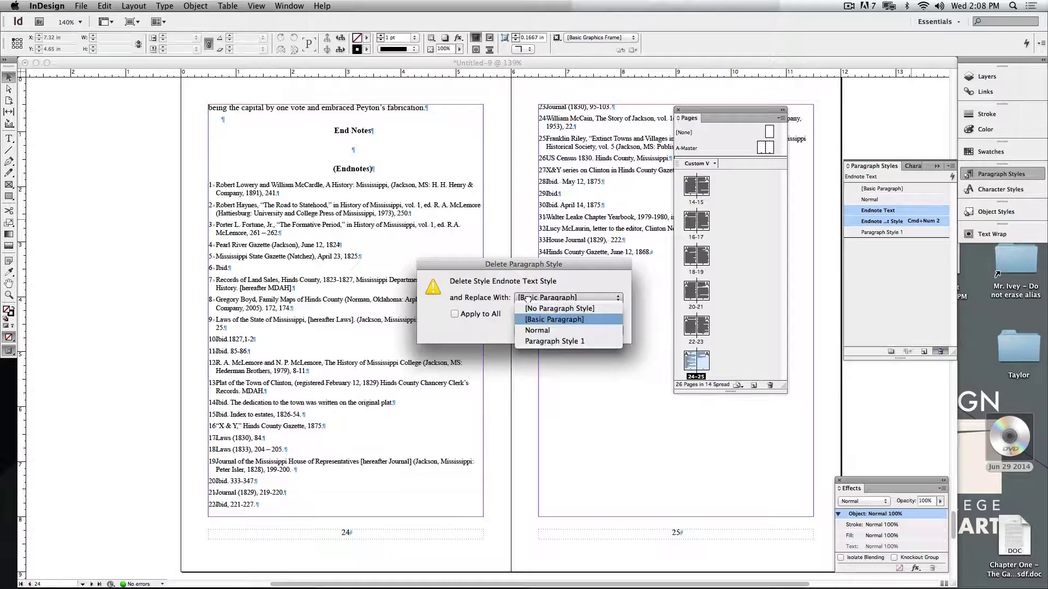
pyautogui.click(568, 330)
pyautogui.click(612, 333)
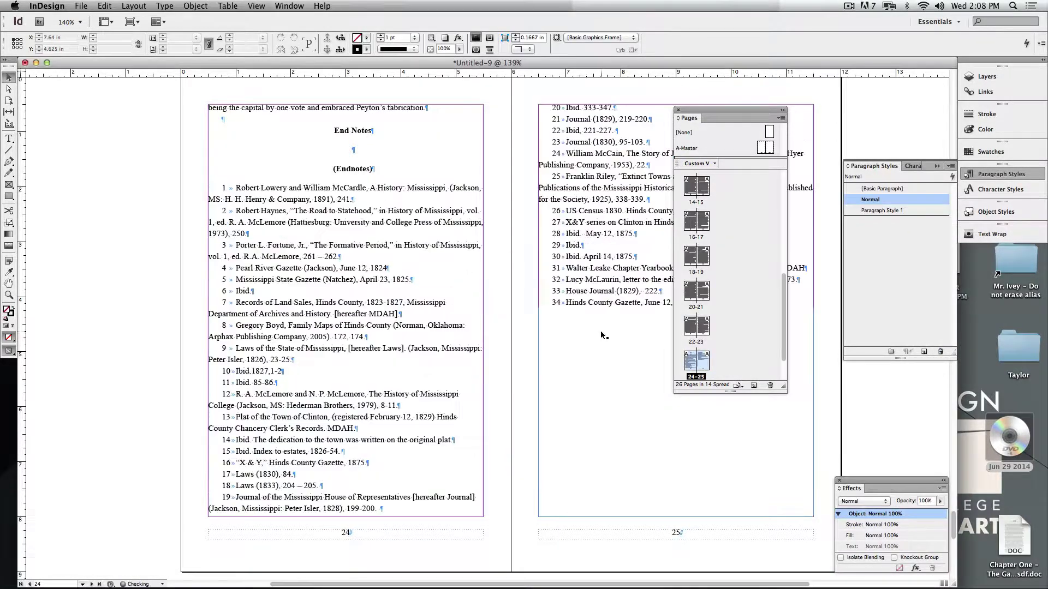
# - Try applying Paragraph Style 1 to all the endnotes, and undo it together with the deletion of the two endnote styles
pyautogui.doubleClick(254, 192)
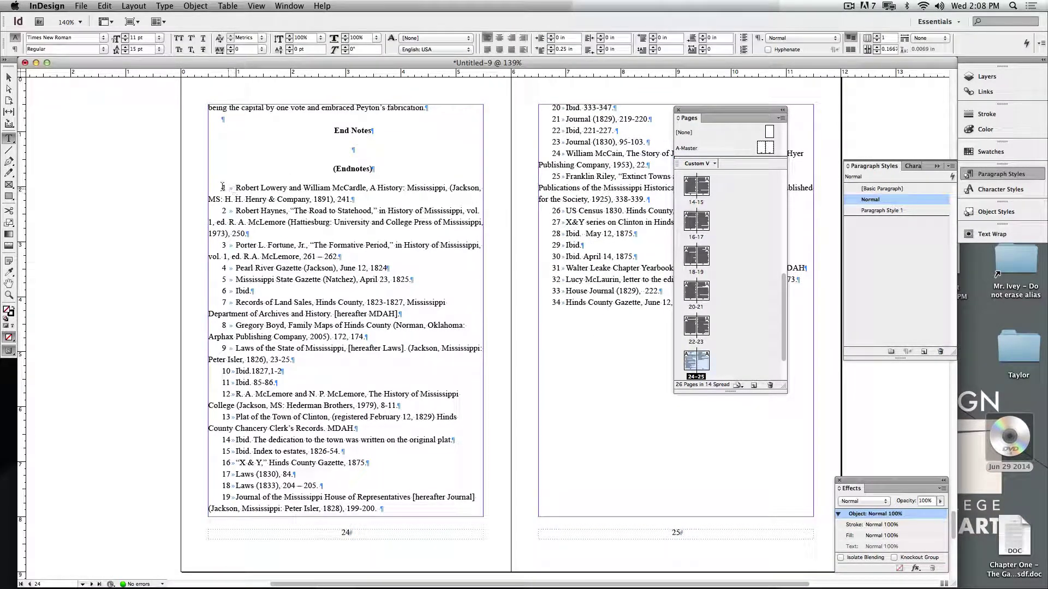
pyautogui.moveTo(221, 188); pyautogui.dragTo(700, 328)
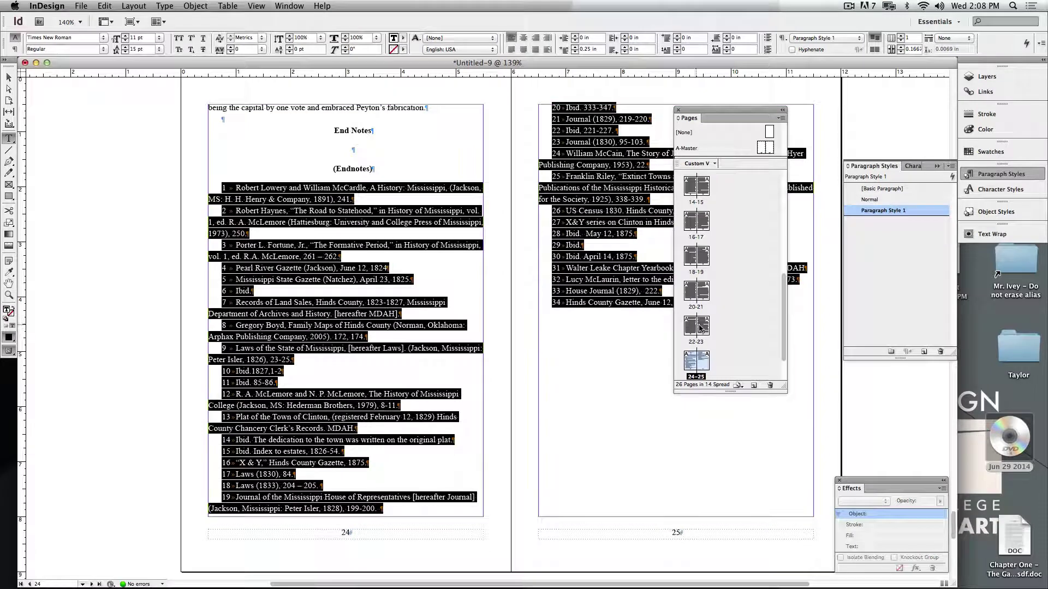
pyautogui.click(888, 212)
pyautogui.press('super+z')
pyautogui.press('super+z')
pyautogui.press('super+z')
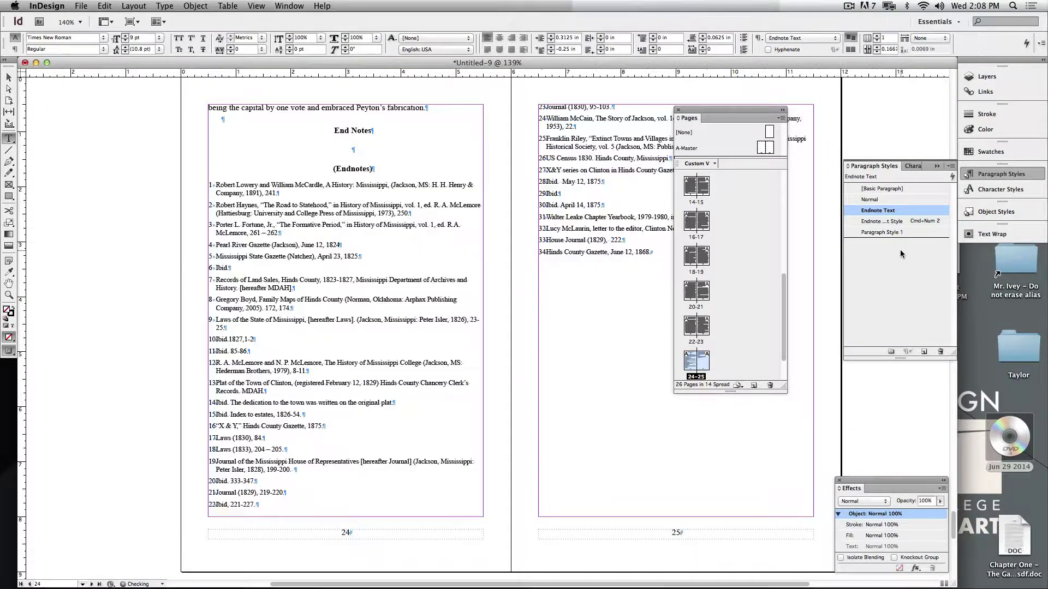
# - Compare Normal, Endnote Text, Endnote Text Style and Paragraph Style 1 on the first endnote, finishing with Paragraph Style 1 applied
pyautogui.click(895, 247)
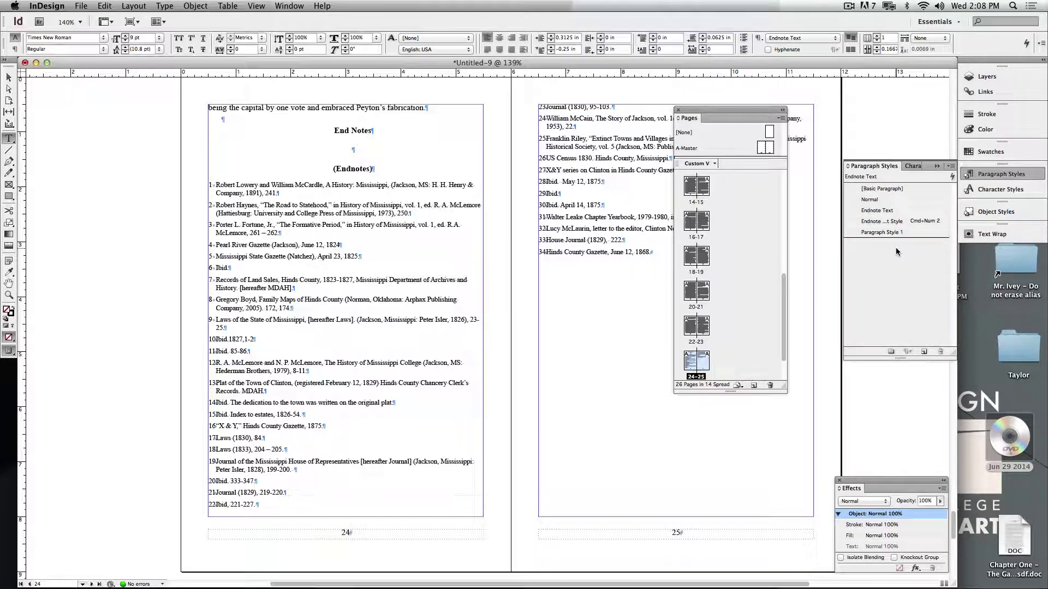
pyautogui.click(8, 138)
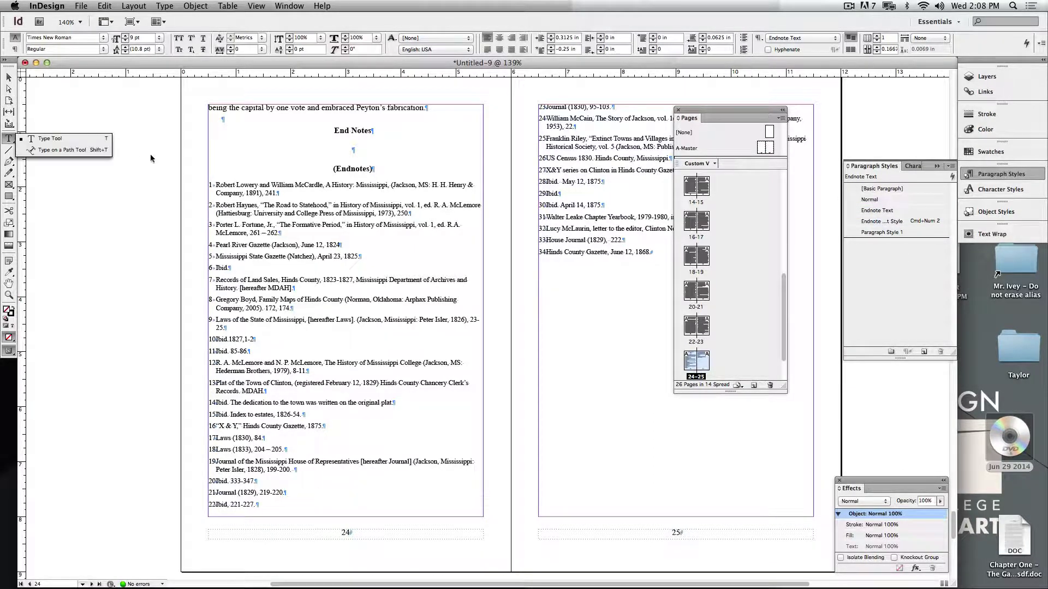
pyautogui.click(207, 184)
pyautogui.press('super+shift+End')
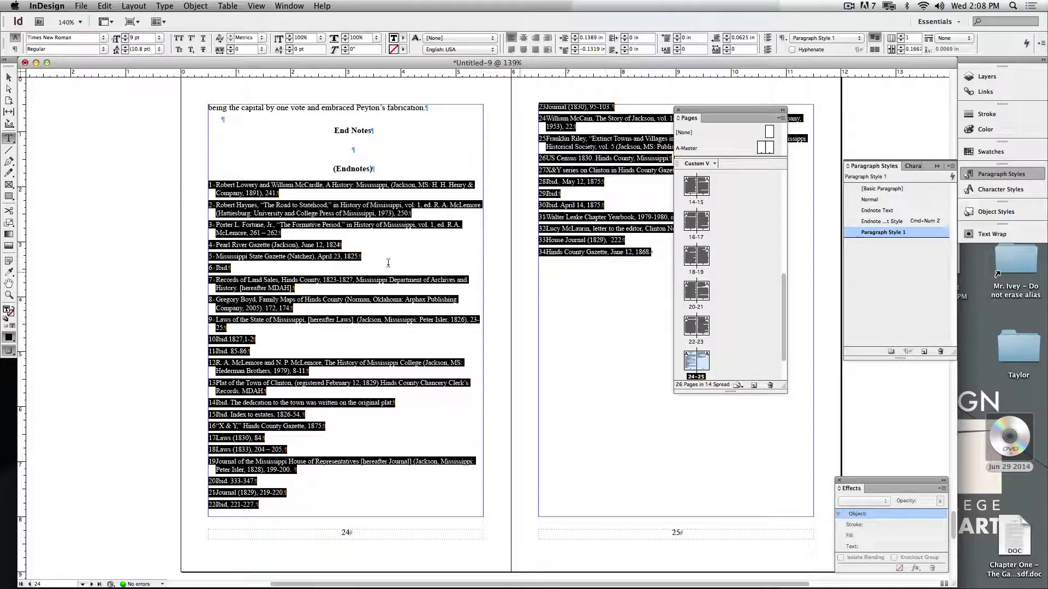
pyautogui.moveTo(279, 197); pyautogui.dragTo(200, 183)
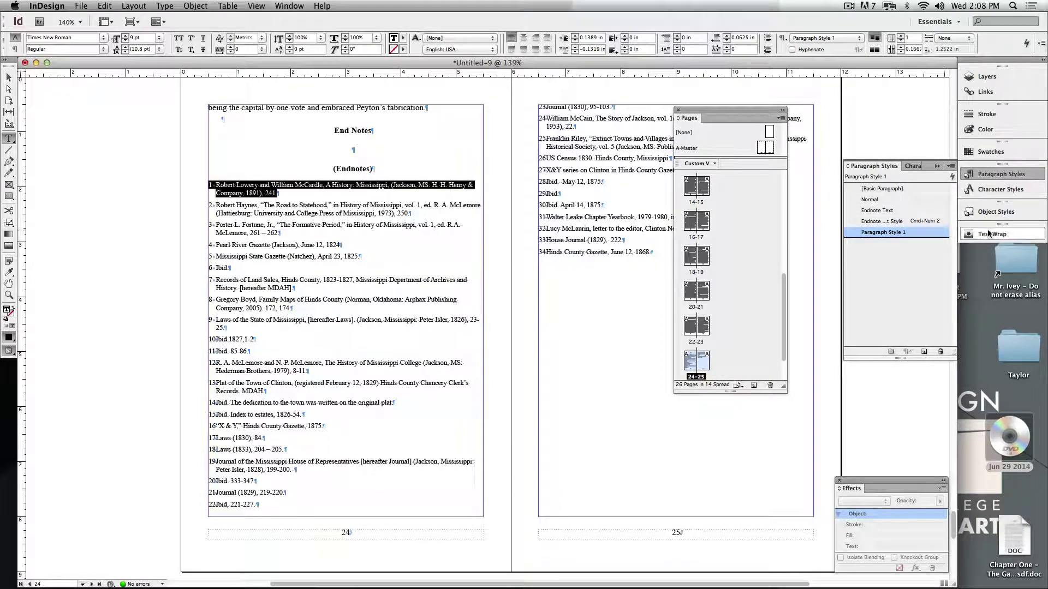
pyautogui.click(893, 201)
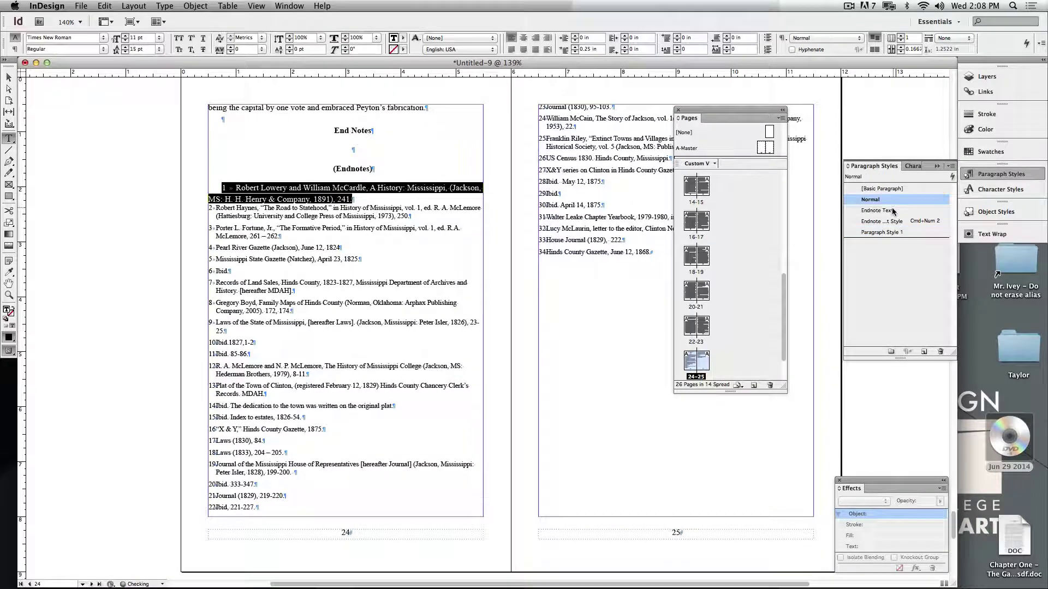
pyautogui.click(893, 212)
pyautogui.click(892, 221)
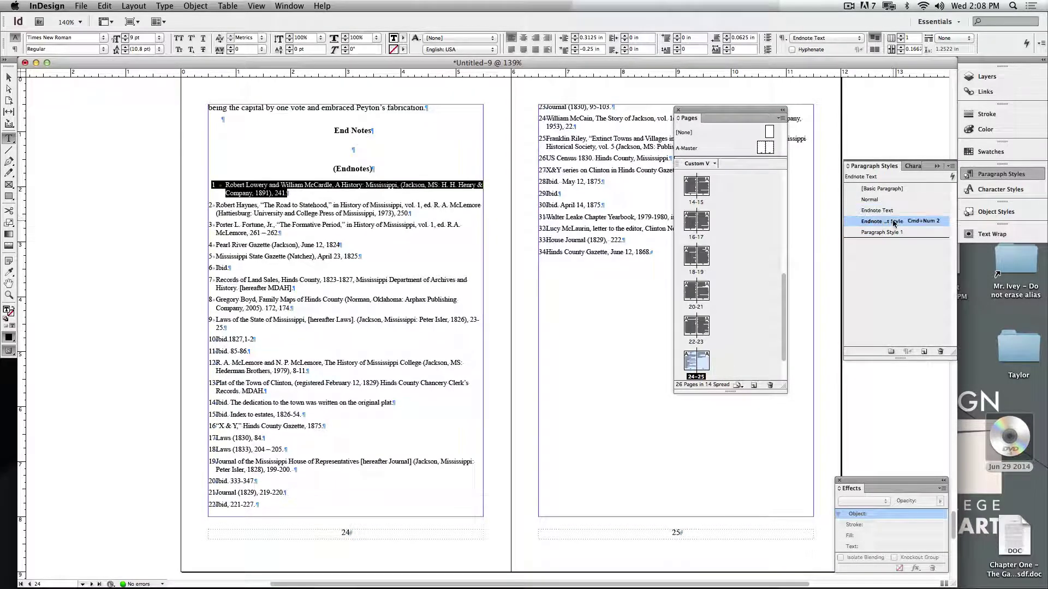
pyautogui.click(895, 233)
# - Try deleting Endnote Text Style with Paragraph Style 1 as its replacement, and undo the deletion
pyautogui.click(922, 220)
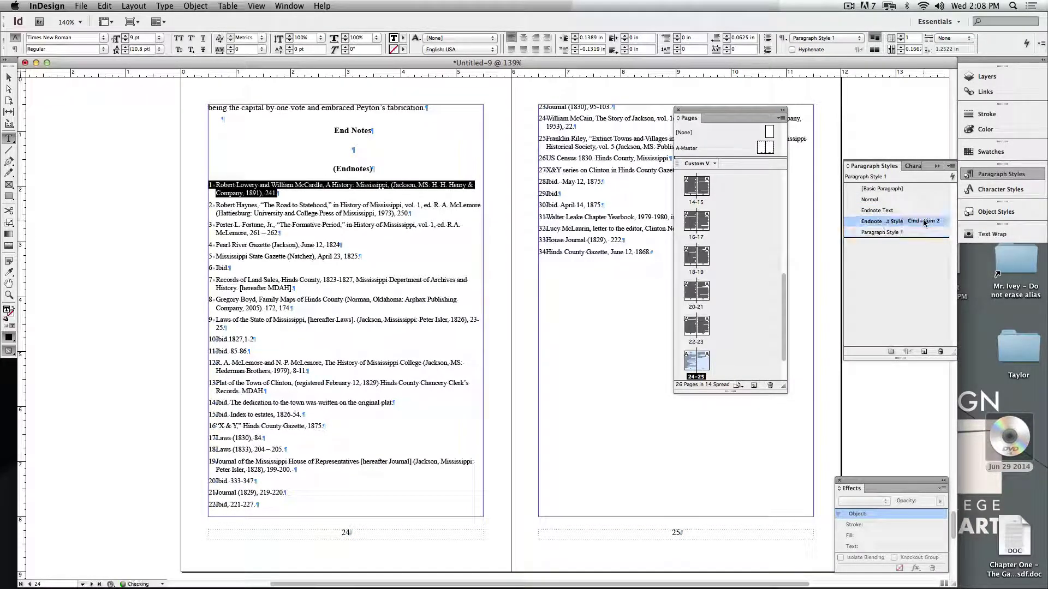
pyautogui.click(922, 232)
pyautogui.moveTo(922, 221); pyautogui.dragTo(940, 352)
pyautogui.click(567, 306)
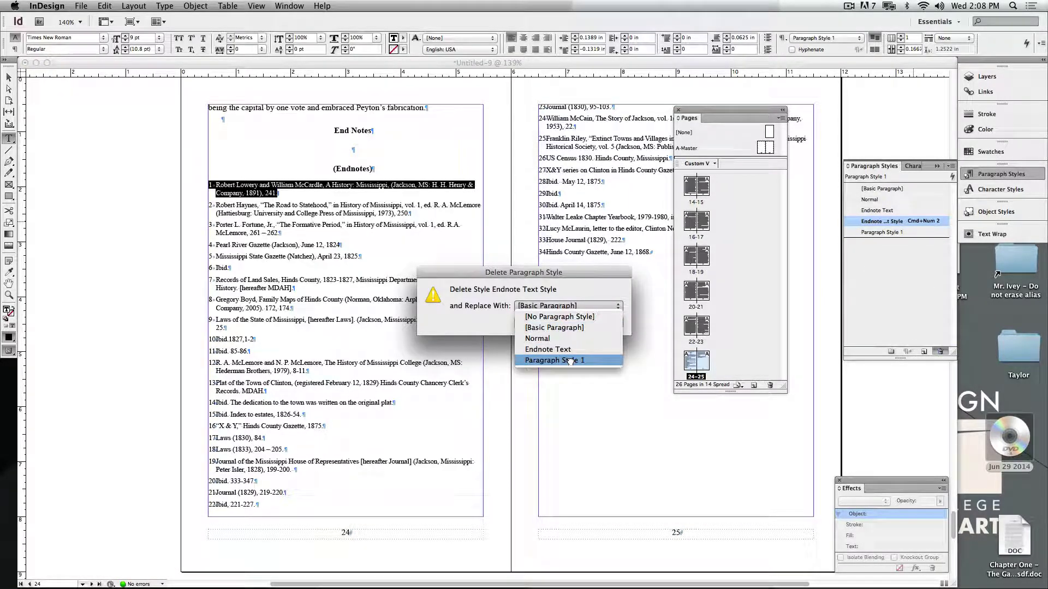
pyautogui.click(570, 360)
pyautogui.click(596, 323)
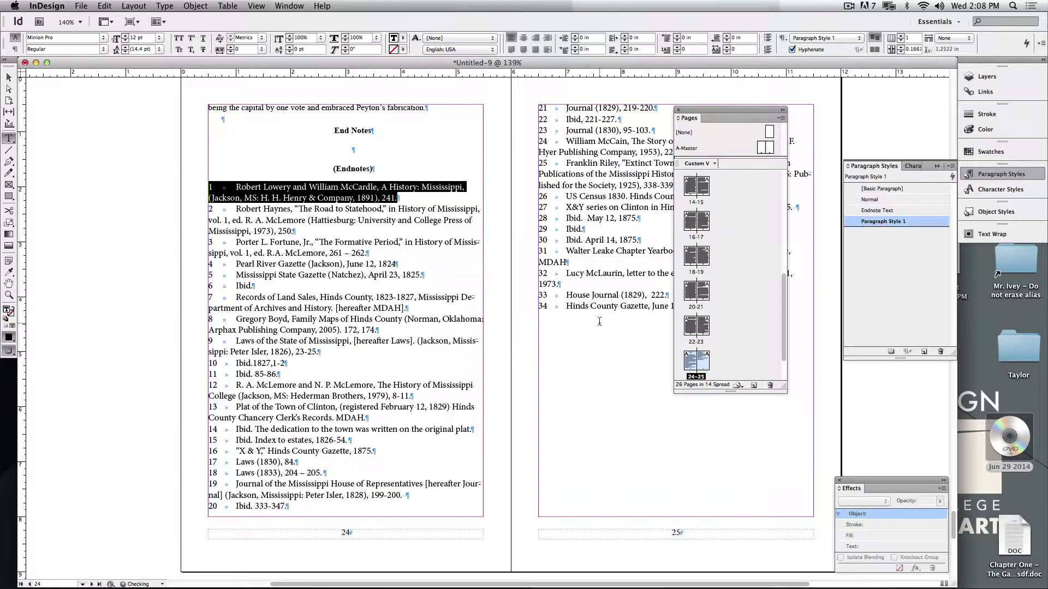
pyautogui.click(883, 213)
pyautogui.press('super+z')
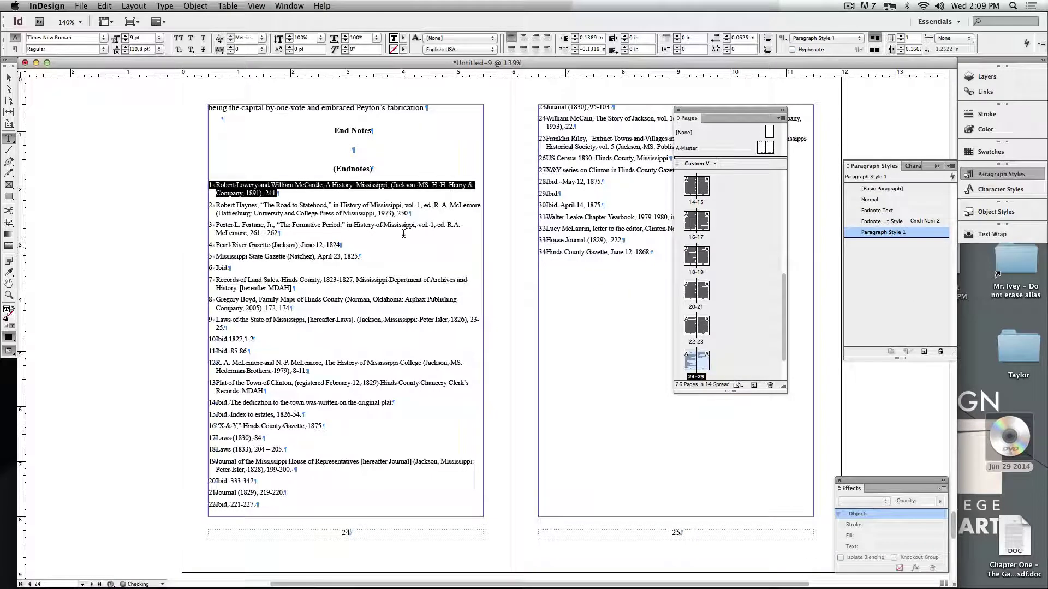
# - Deselect the text and examine which style Paragraph Style 1 is based on, leaving its options unchanged
pyautogui.click(8, 76)
pyautogui.click(188, 420)
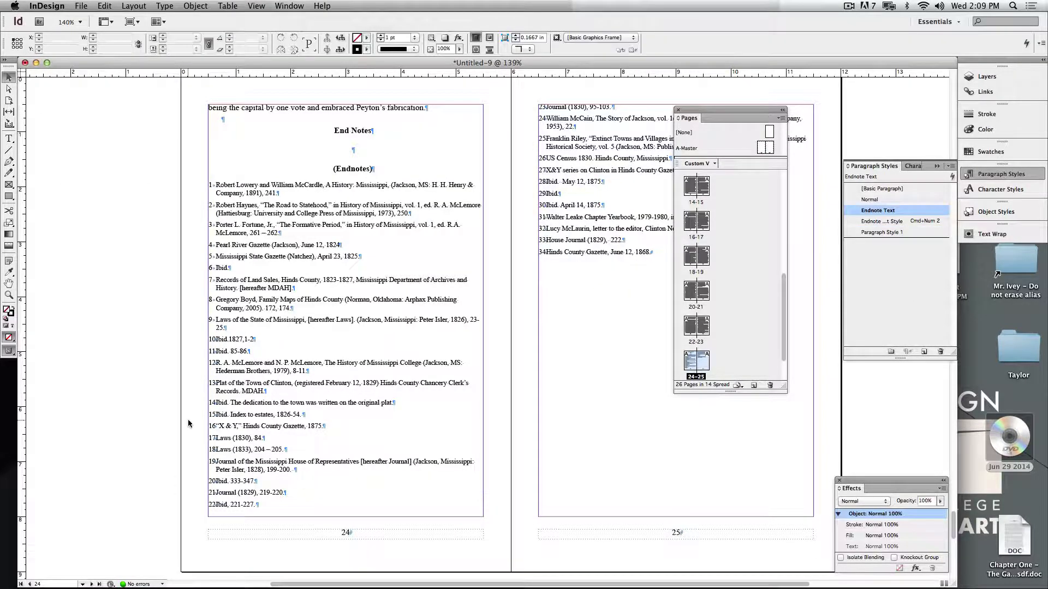
pyautogui.doubleClick(893, 233)
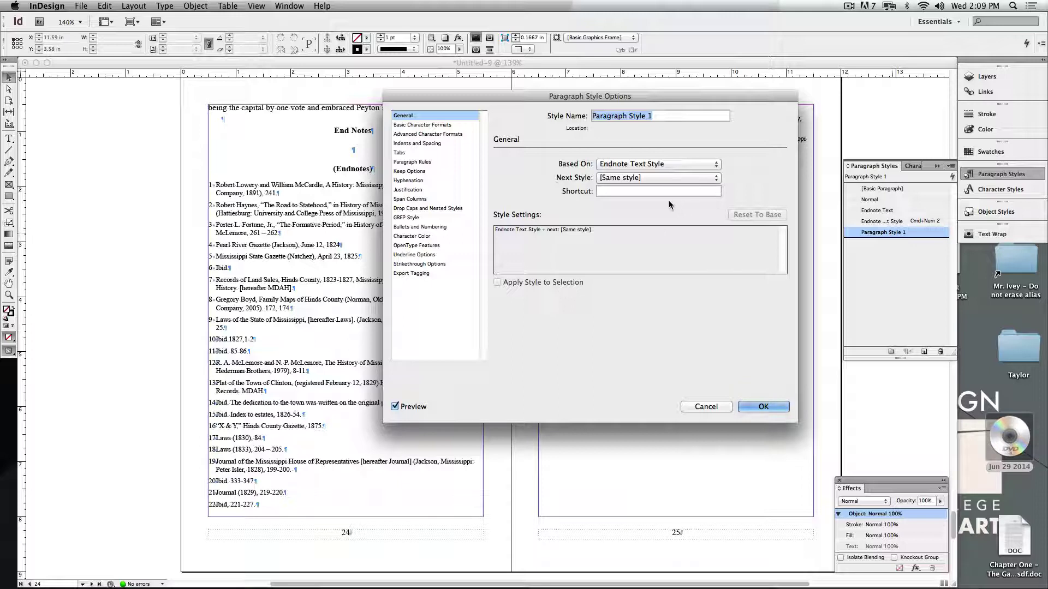
pyautogui.click(618, 165)
pyautogui.click(570, 167)
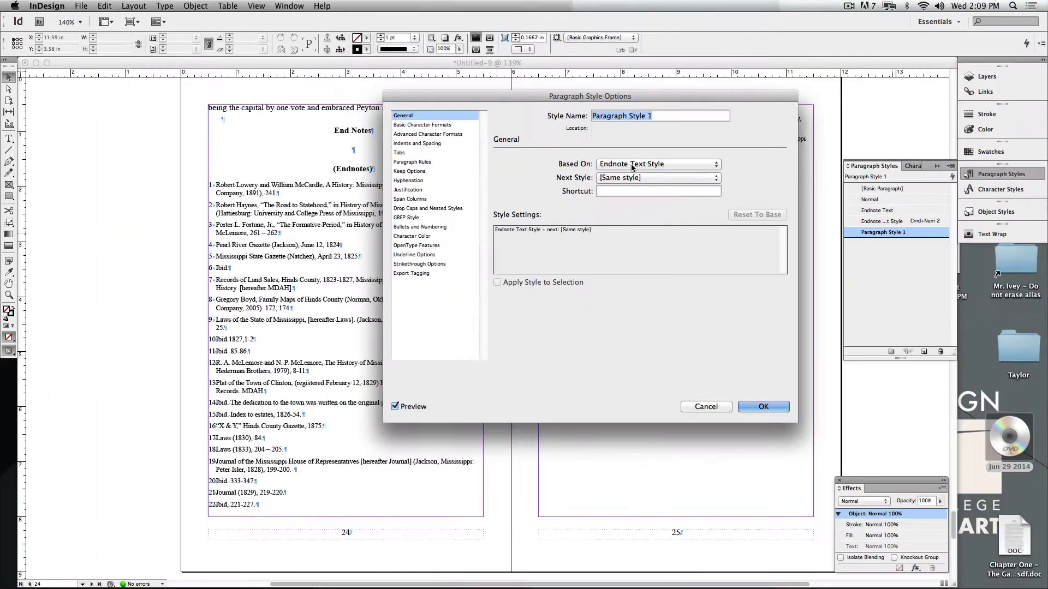
pyautogui.click(704, 407)
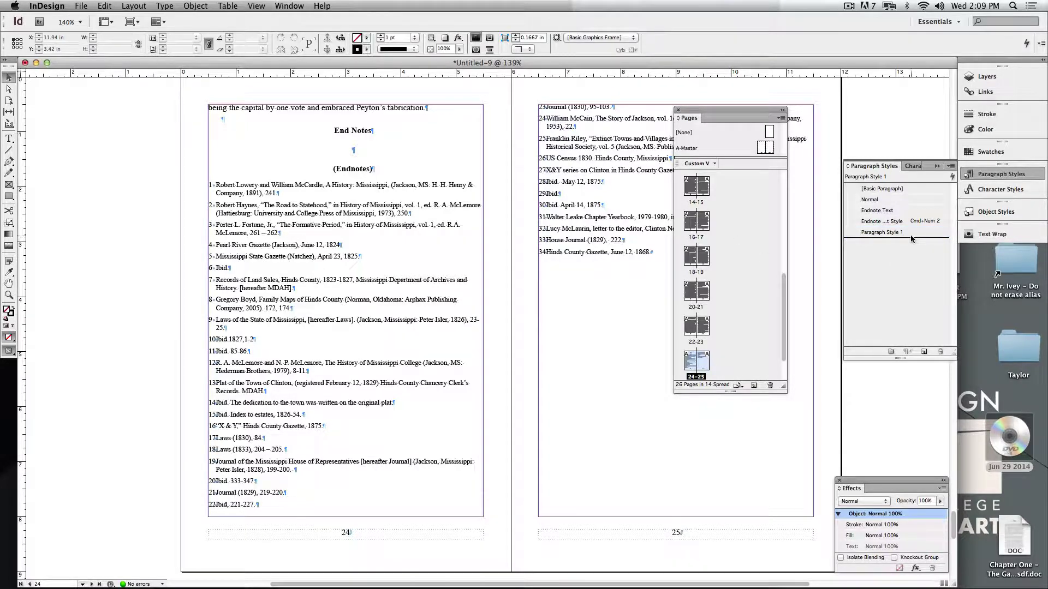
# - Delete Paragraph Style 1 and replace it with Endnote Text Style
pyautogui.moveTo(910, 233); pyautogui.dragTo(940, 352)
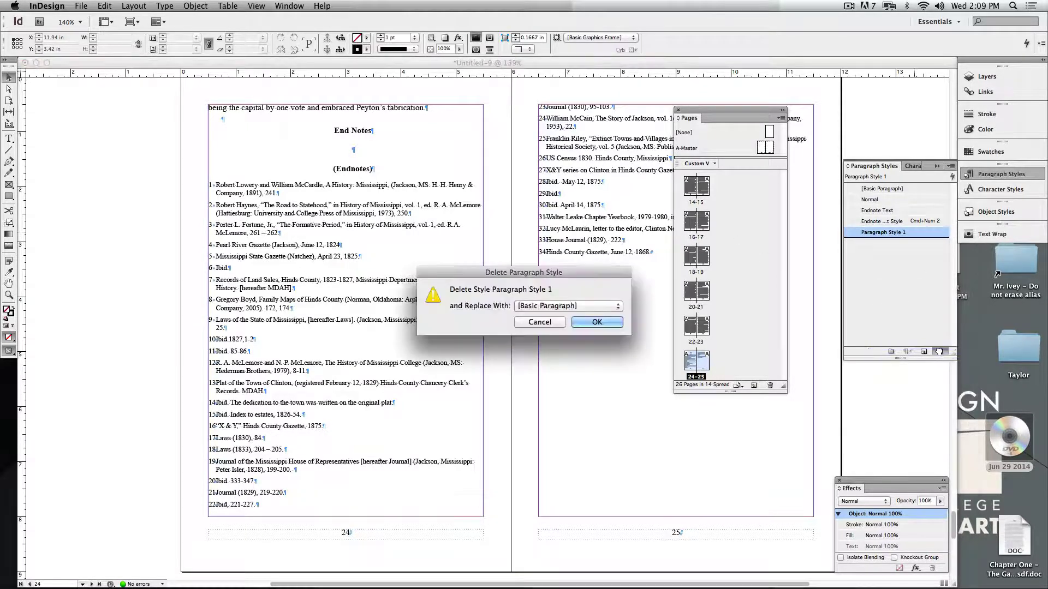
pyautogui.click(581, 306)
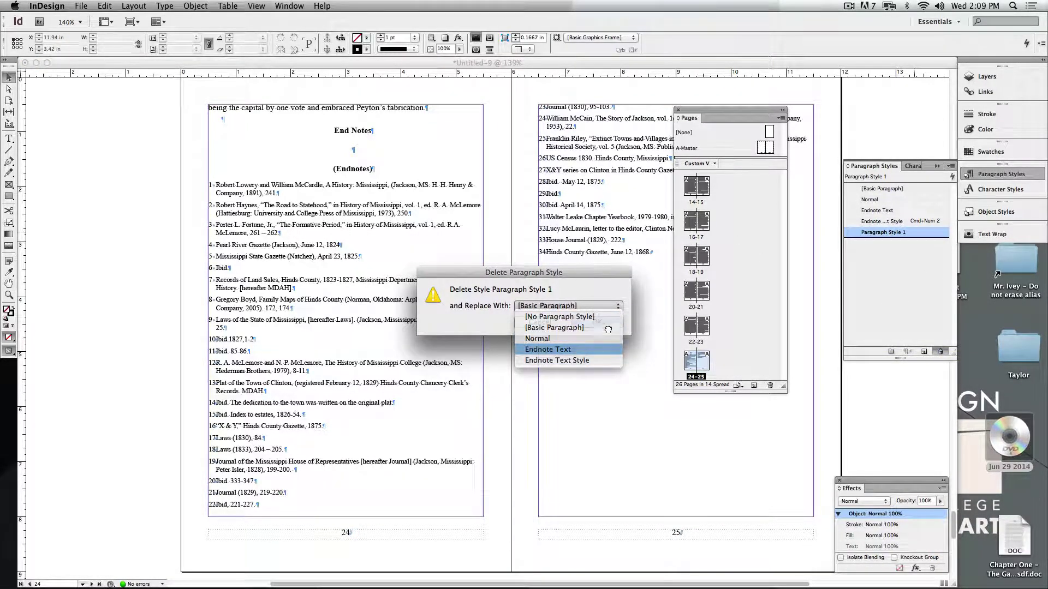
pyautogui.click(567, 349)
pyautogui.click(580, 307)
pyautogui.click(557, 360)
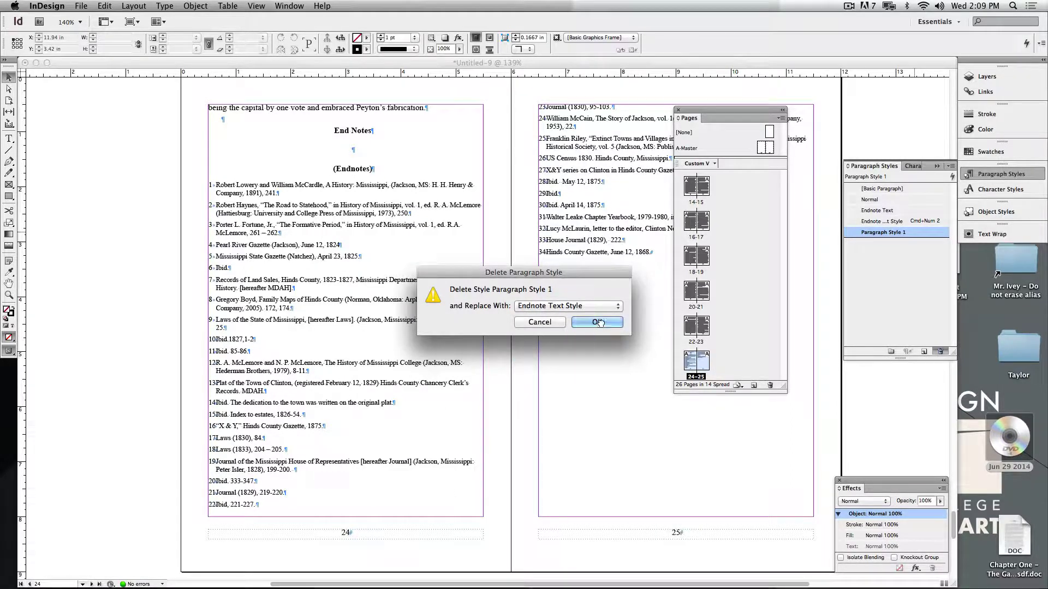
pyautogui.click(610, 322)
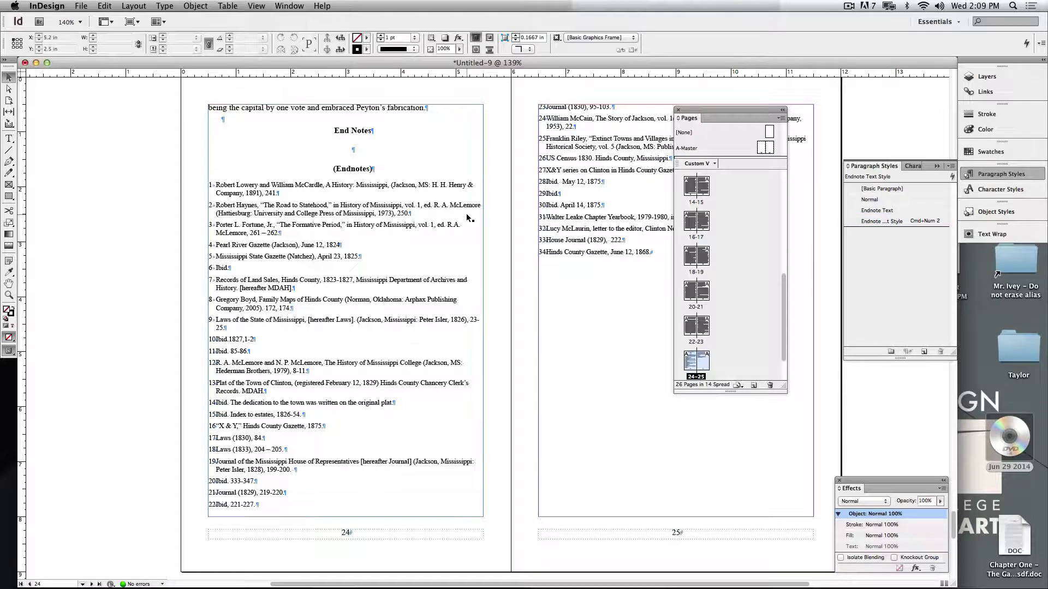
# - Deselect the text frame and switch the spread to preview mode, hiding frame edges and hidden characters
pyautogui.click(585, 276)
pyautogui.click(8, 139)
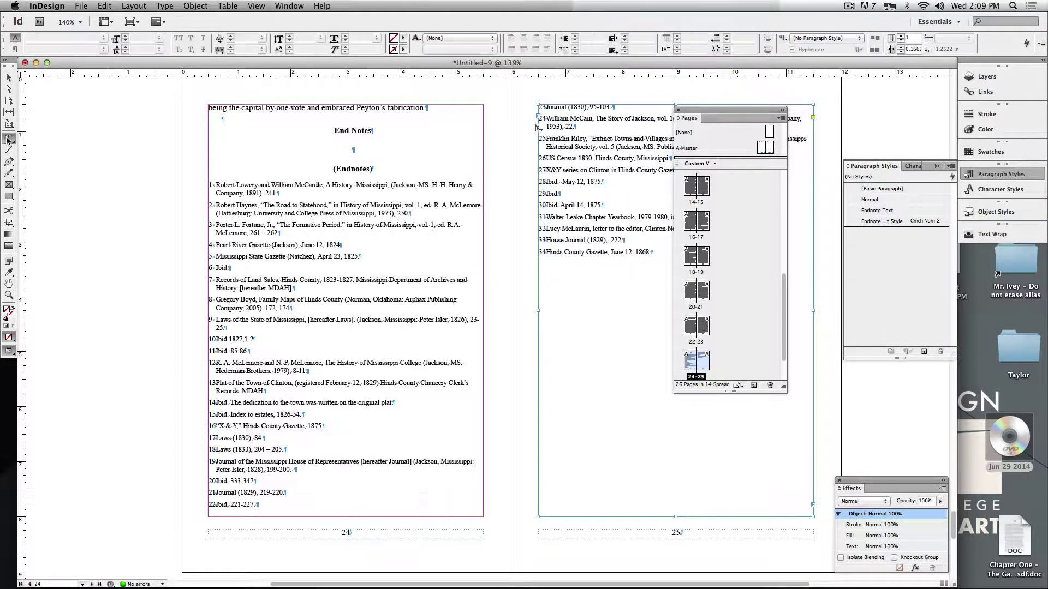
pyautogui.press('Escape')
pyautogui.click(113, 212)
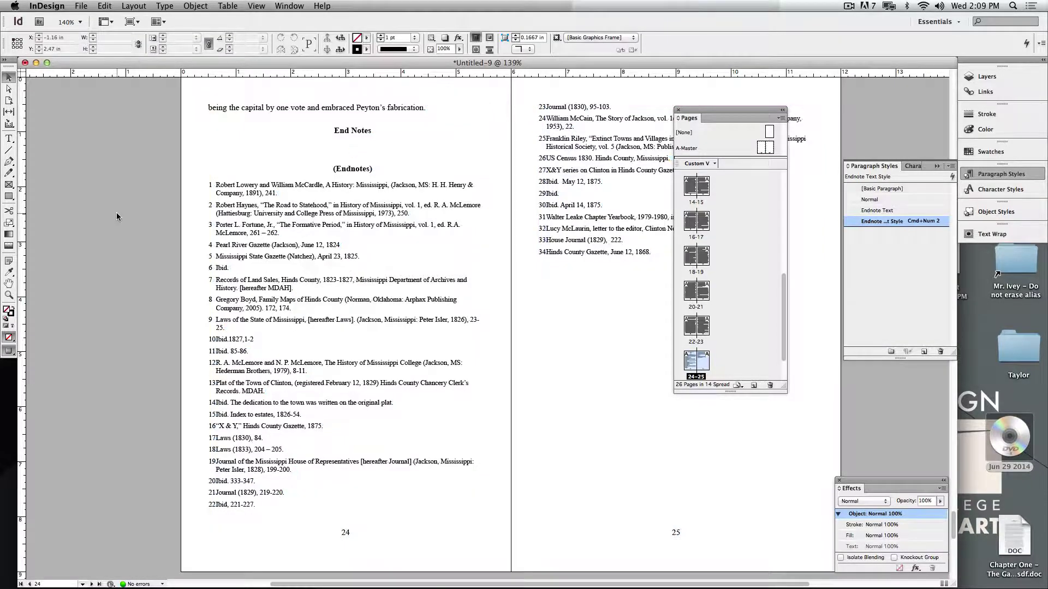
pyautogui.press('w')
# - Delete Endnote Text Style and replace it with the Endnote Text style
pyautogui.click(940, 351)
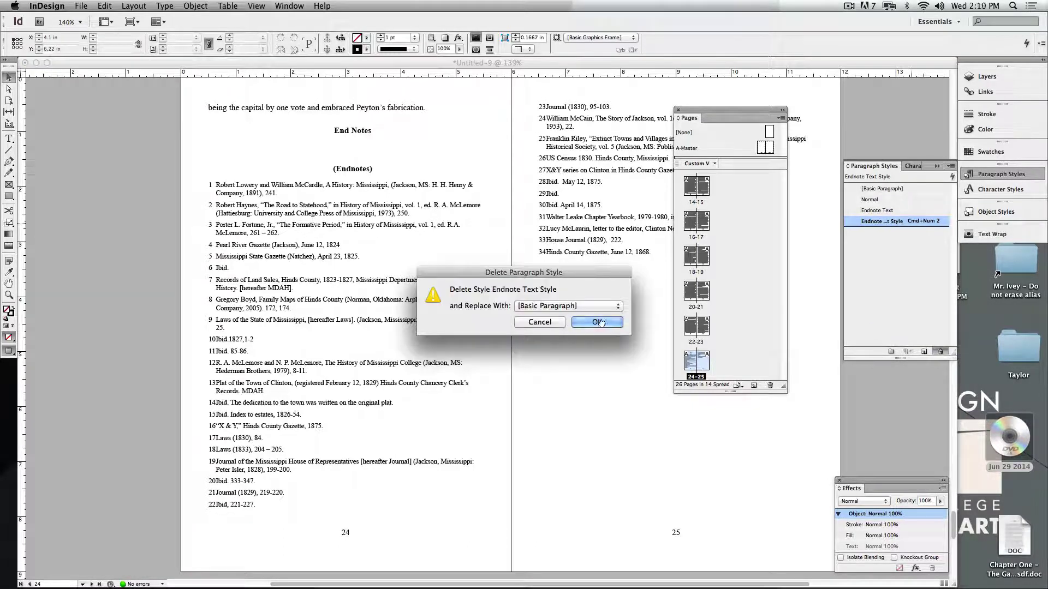
pyautogui.click(568, 306)
pyautogui.click(578, 352)
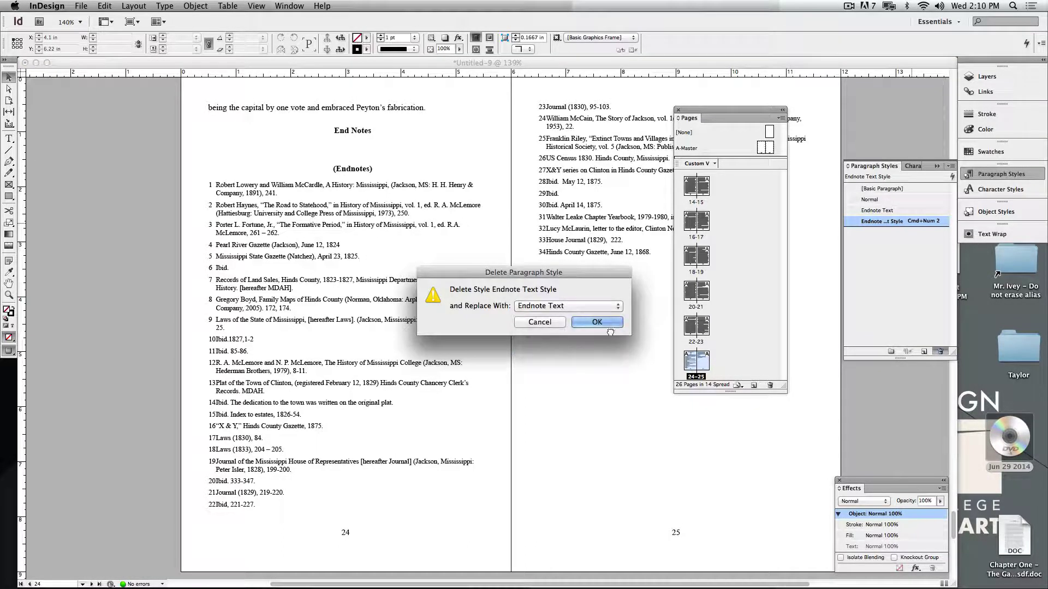
pyautogui.click(609, 326)
pyautogui.click(660, 392)
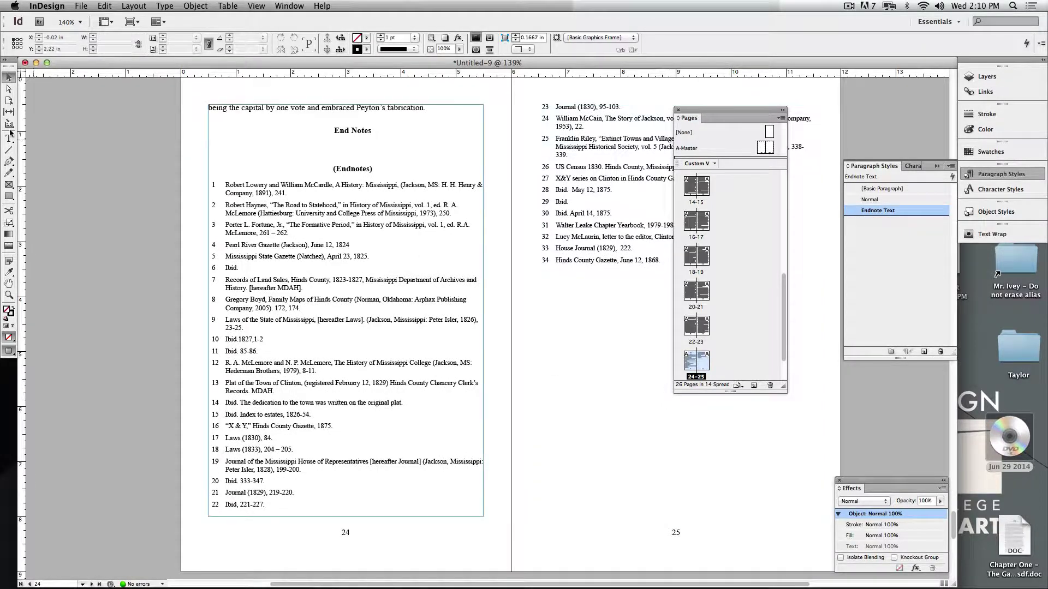
# - Delete the redundant "(Endnotes)" line beneath the End Notes heading on page 24 and leave text editing
pyautogui.hscroll(3, 148, 187)
pyautogui.scroll(2, 149, 187)
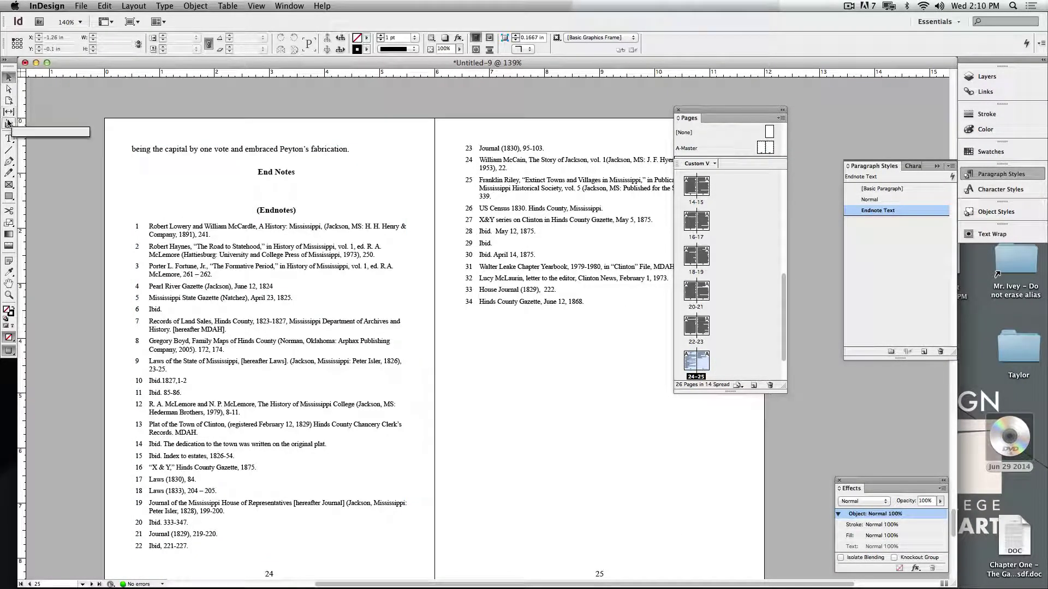
pyautogui.click(9, 139)
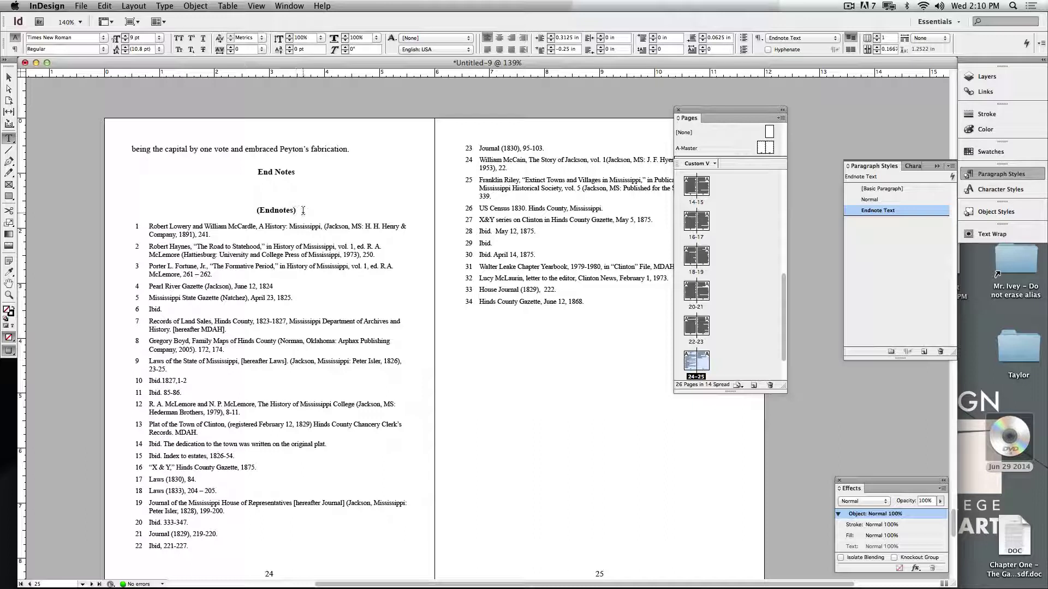
pyautogui.tripleClick(301, 208)
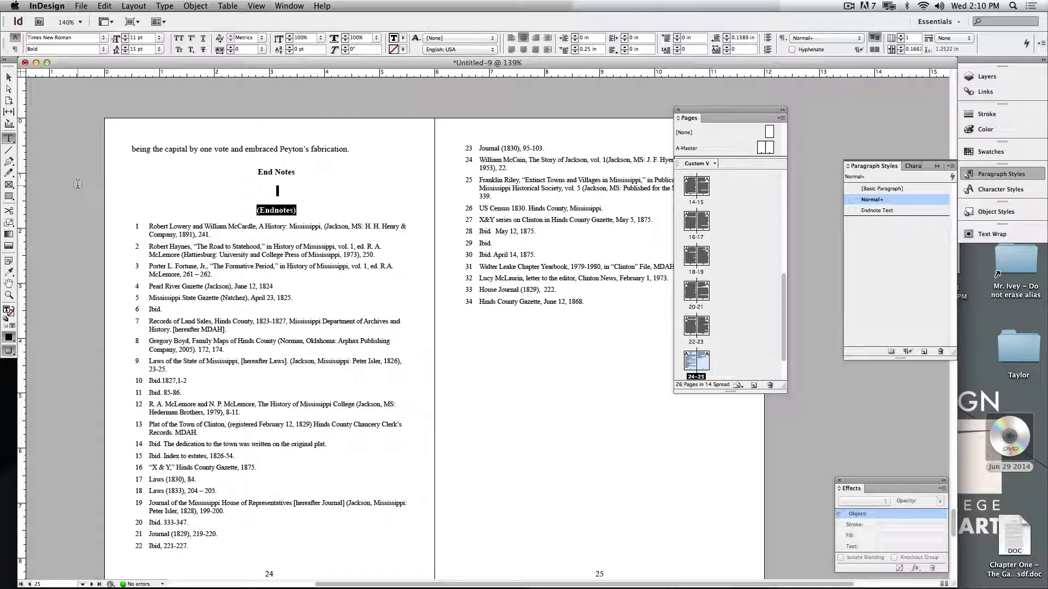
pyautogui.press('BackSpace')
pyautogui.press('BackSpace')
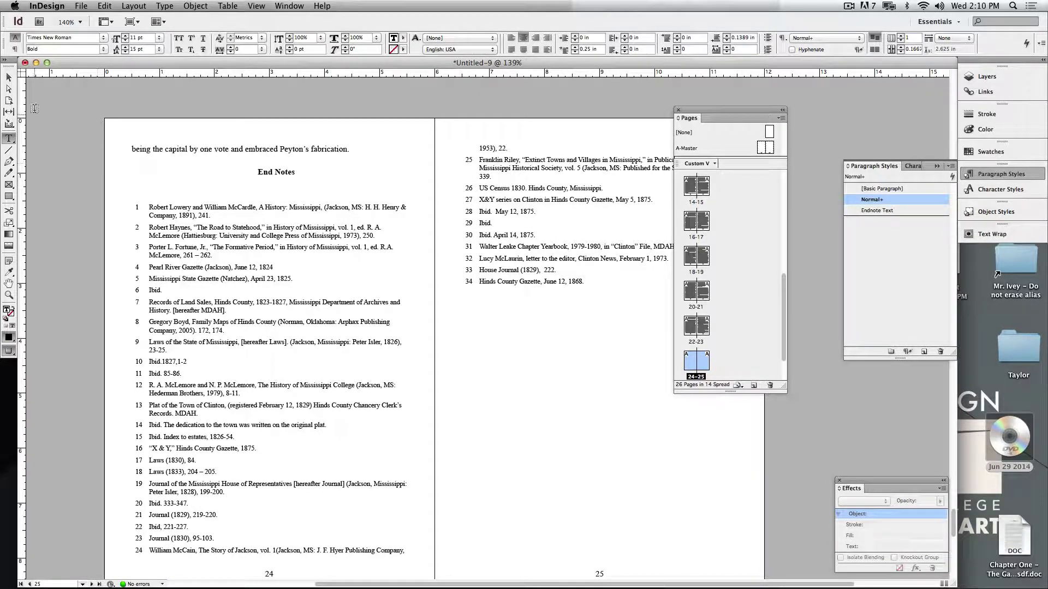
pyautogui.press('Escape')
pyautogui.click(878, 210)
# - Review the laid-out chapter in preview from the endnotes back to page 1
pyautogui.scroll(5, 150, 181)
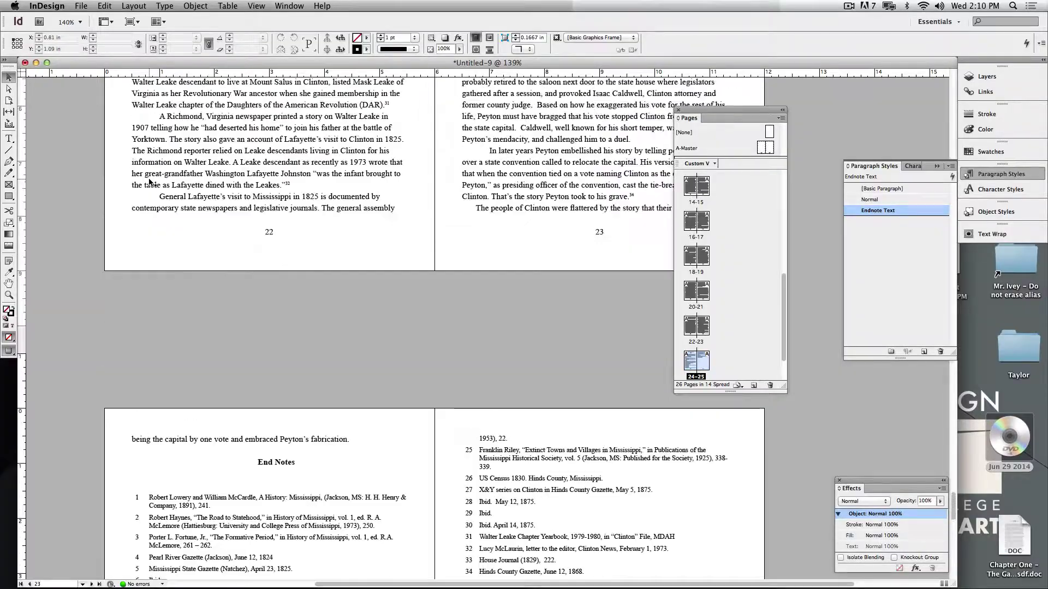
pyautogui.scroll(12, 150, 182)
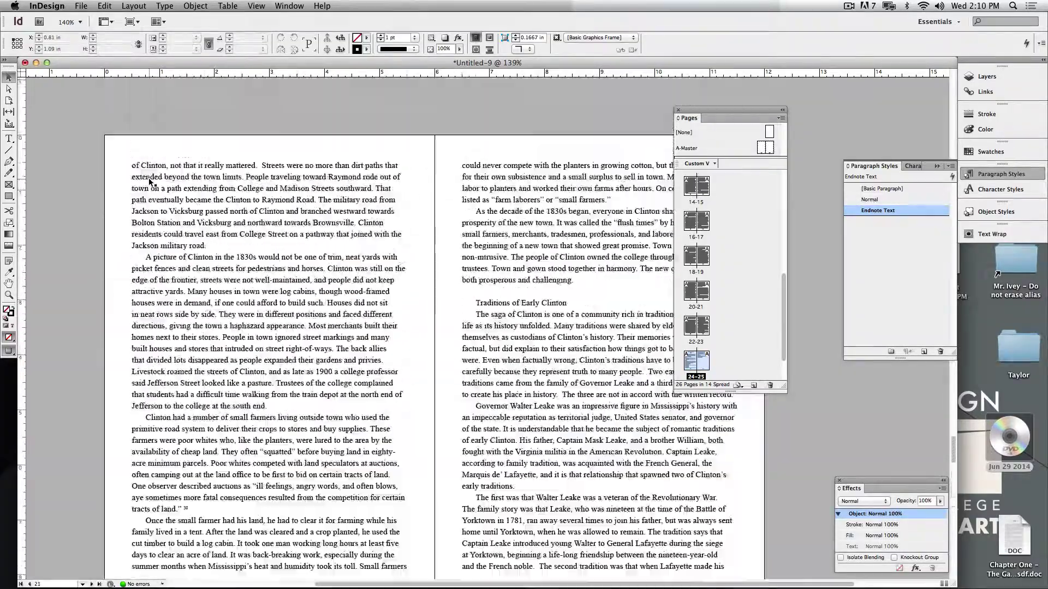
pyautogui.scroll(20, 150, 181)
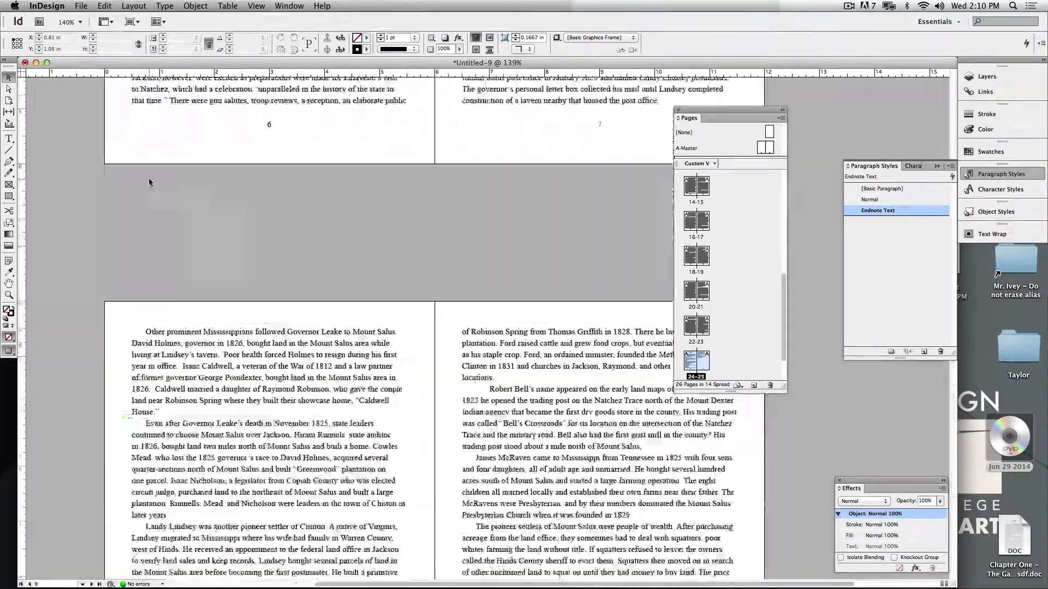
pyautogui.scroll(20, 149, 182)
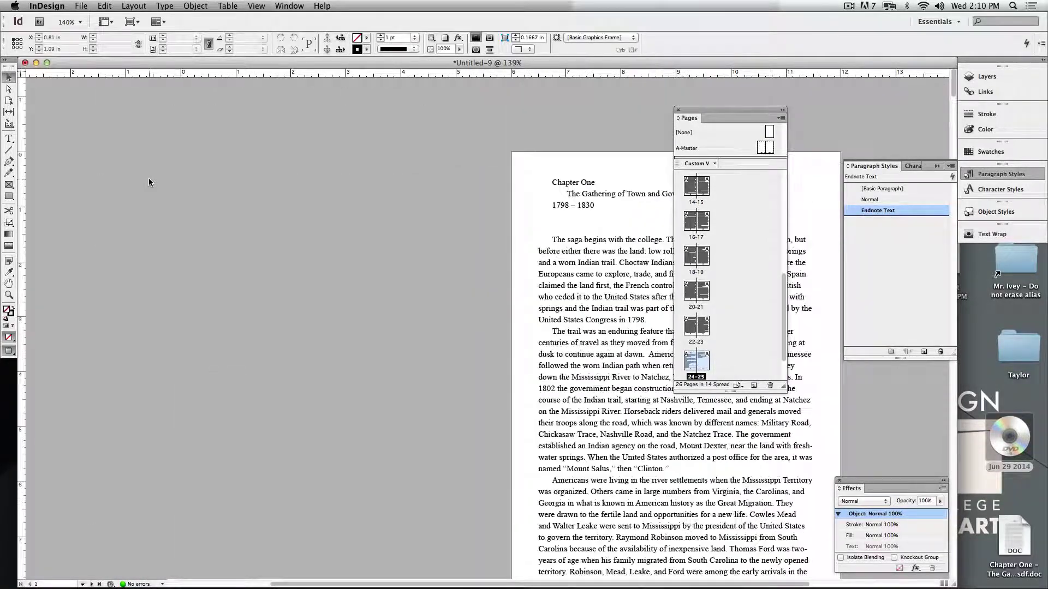
pyautogui.moveTo(476, 269); pyautogui.dragTo(276, 216)
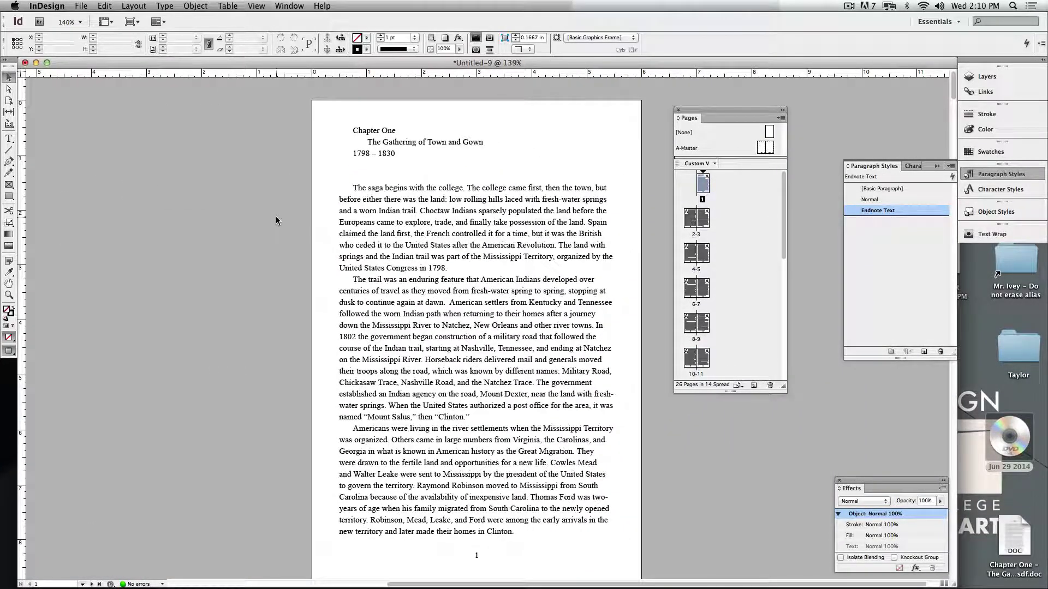
pyautogui.click(848, 6)
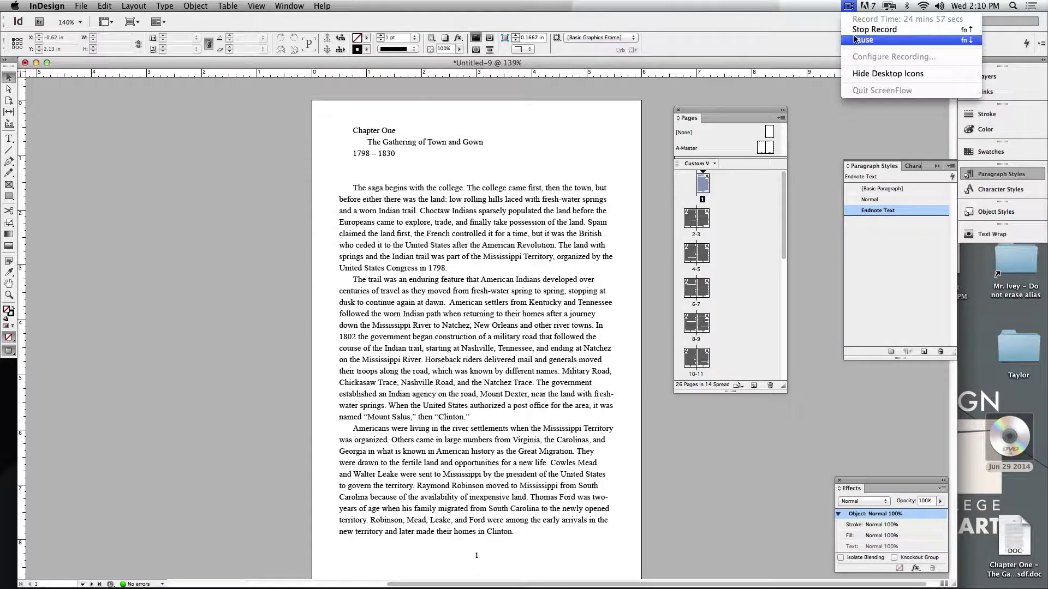